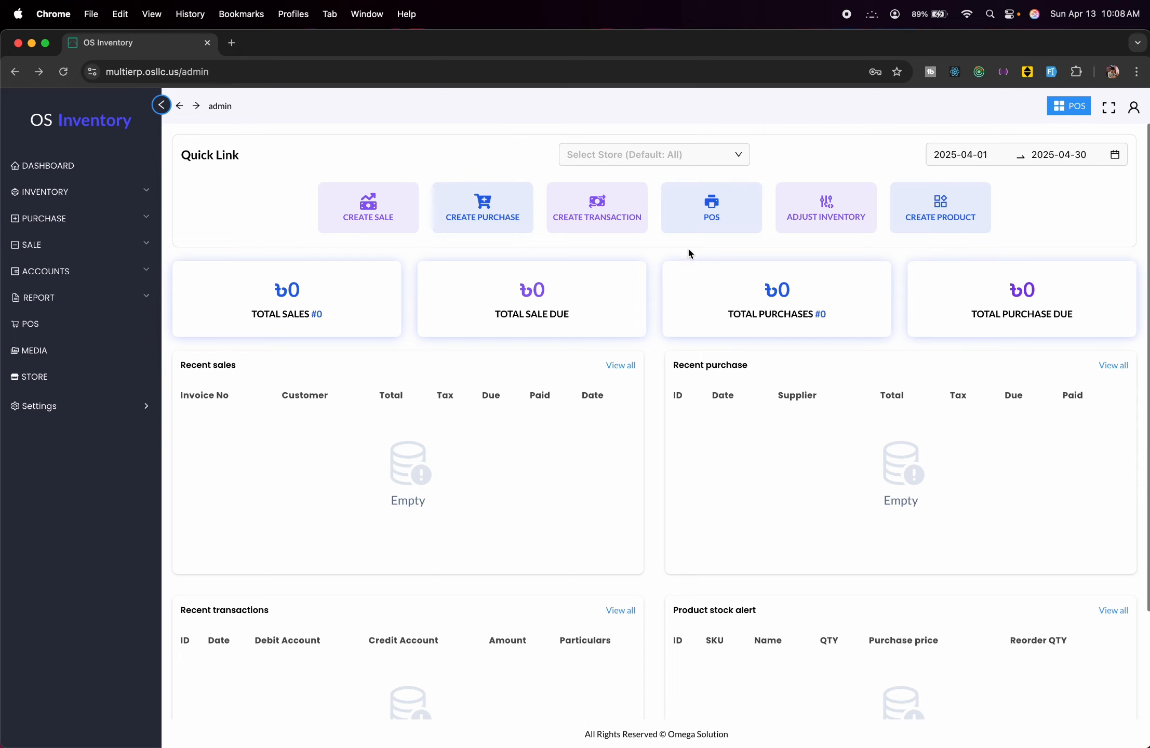
Go to the App Settings page from the Settings section of the sidebar.
{"action": "left_click", "coordinate": [22, 406]}
{"action": "left_click", "coordinate": [77, 222]}
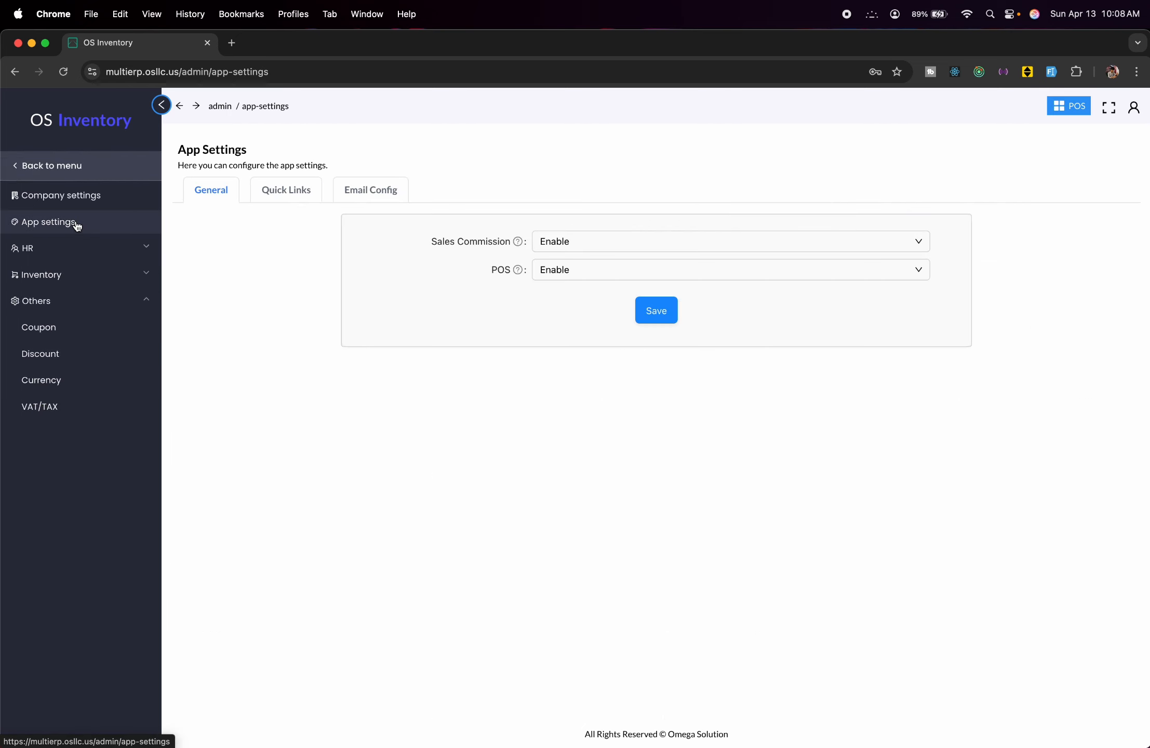
Enter email config 'OS' with host mail.osapp.net, SMTP port 465, the sender email and password.
{"action": "left_click", "coordinate": [395, 192]}
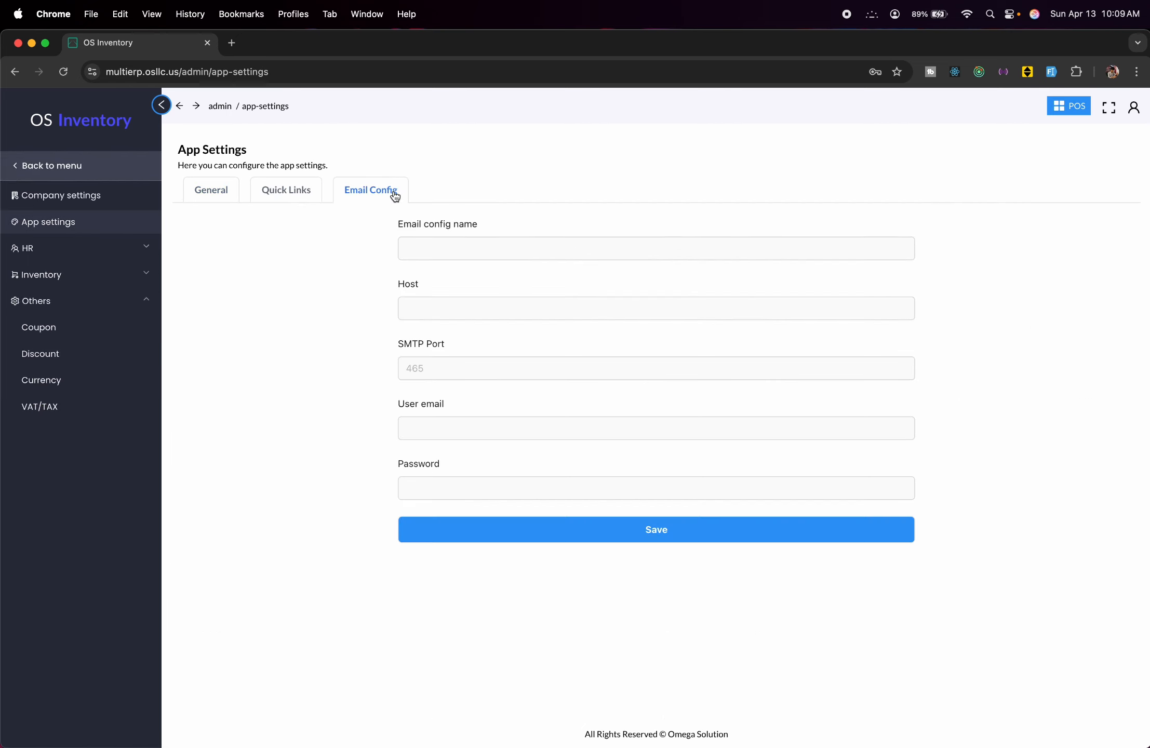
{"action": "left_click", "coordinate": [482, 248]}
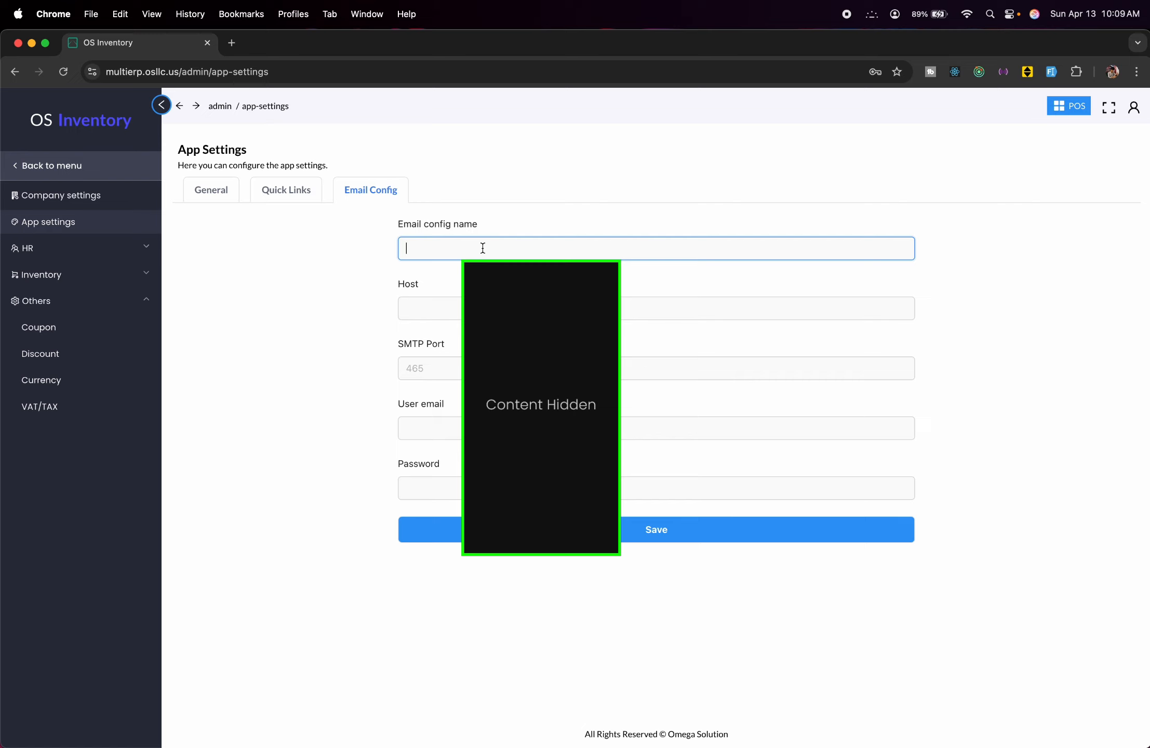
{"action": "type", "text": "OS"}
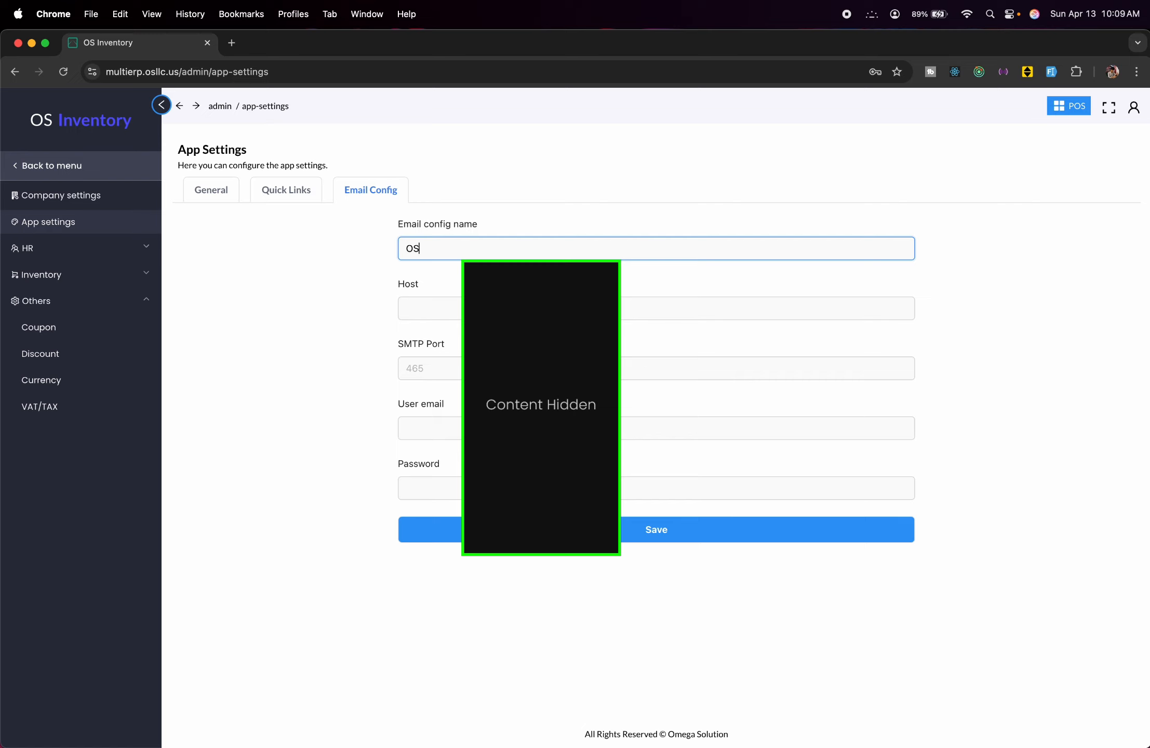
{"action": "left_click", "coordinate": [426, 307]}
{"action": "type", "text": "mail.osapp.net"}
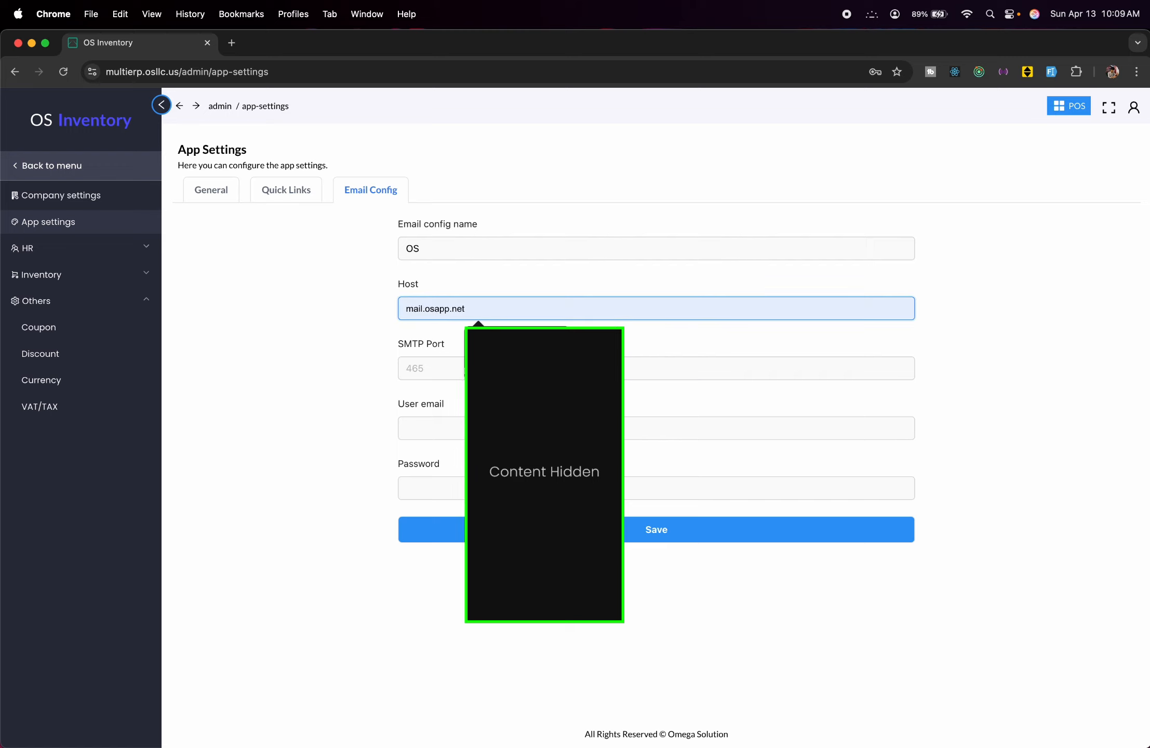
{"action": "left_click", "coordinate": [477, 359]}
{"action": "left_click", "coordinate": [456, 369]}
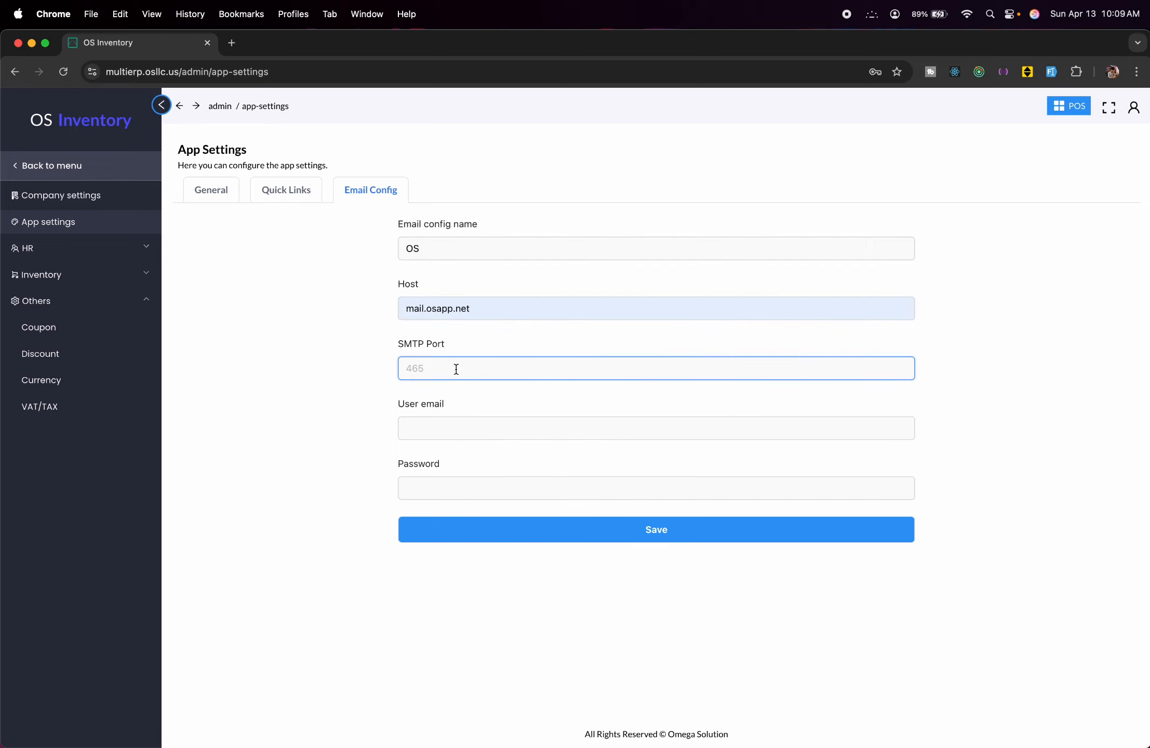
{"action": "type", "text": "465"}
{"action": "left_click", "coordinate": [496, 429]}
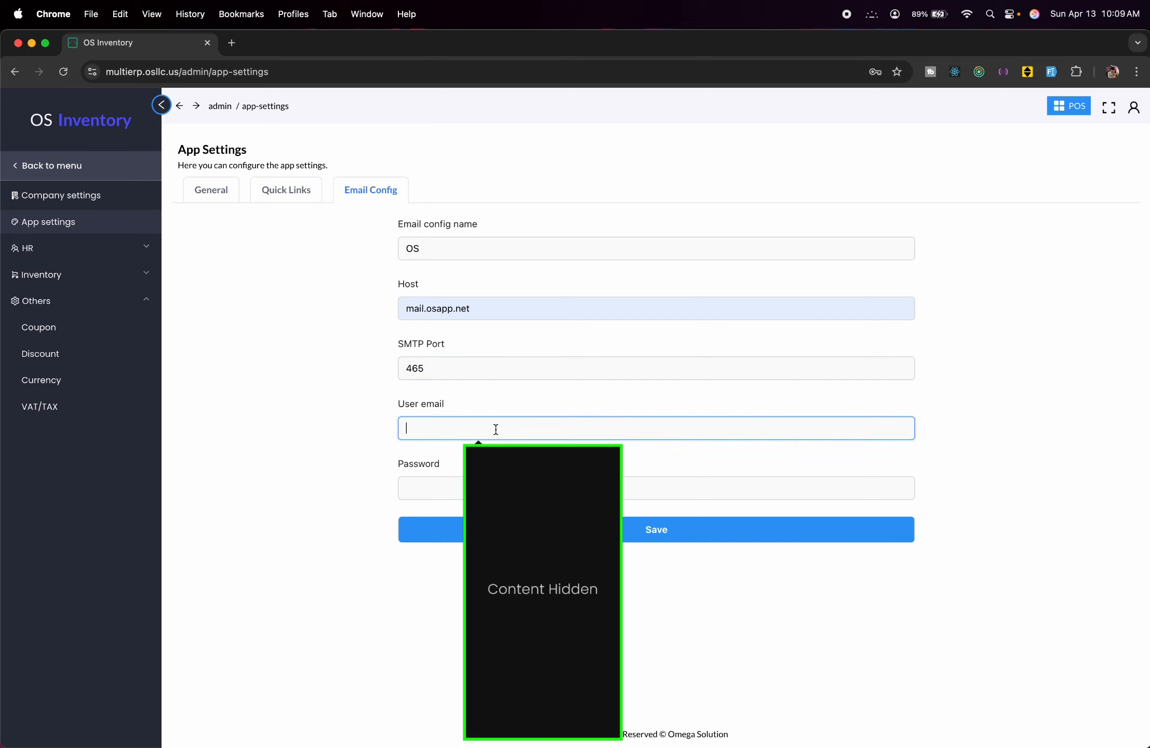
{"action": "left_click", "coordinate": [505, 487]}
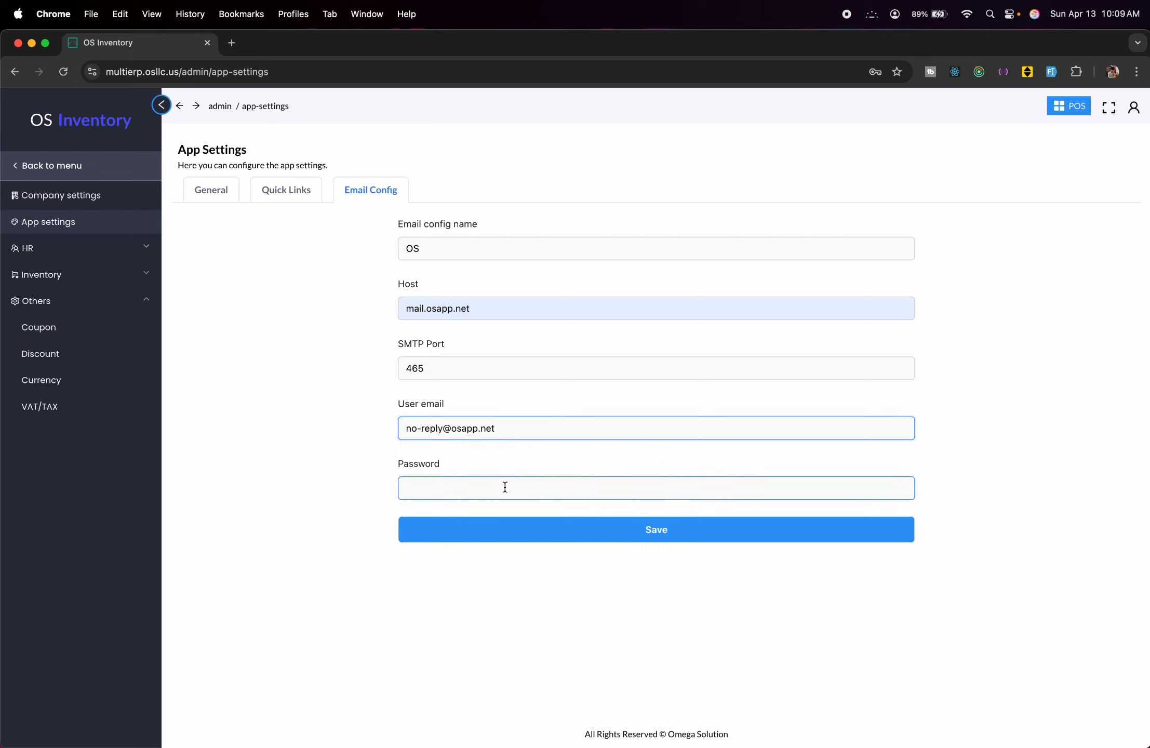
{"action": "key", "text": "super+v"}
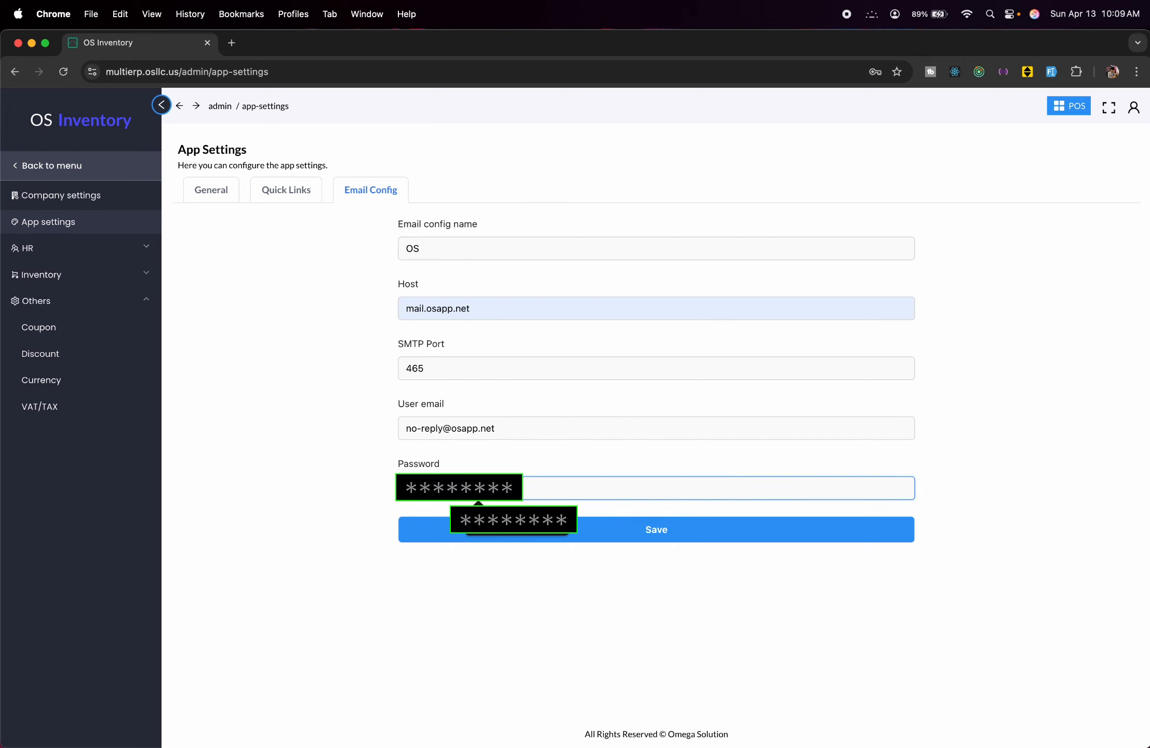
Save the email configuration and go back to the dashboard.
{"action": "left_click", "coordinate": [578, 536]}
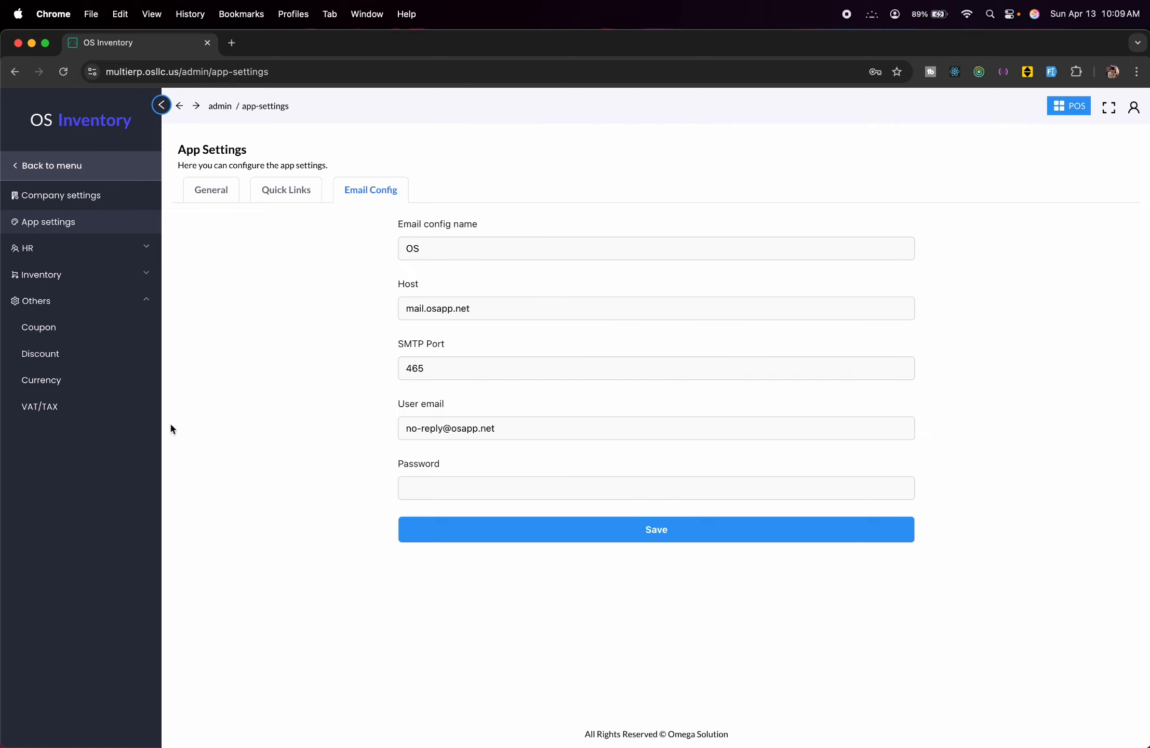
{"action": "left_click", "coordinate": [22, 172]}
{"action": "left_click", "coordinate": [23, 173]}
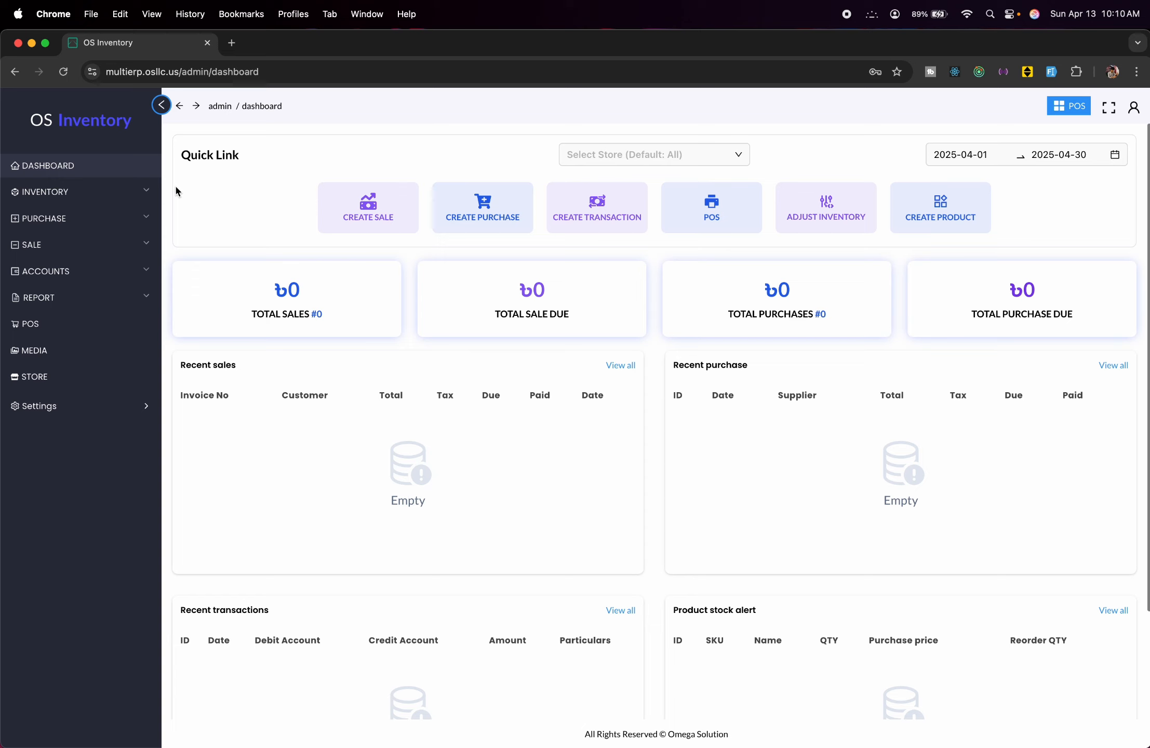
Expand Inventory and start creating a new product.
{"action": "left_click", "coordinate": [149, 193]}
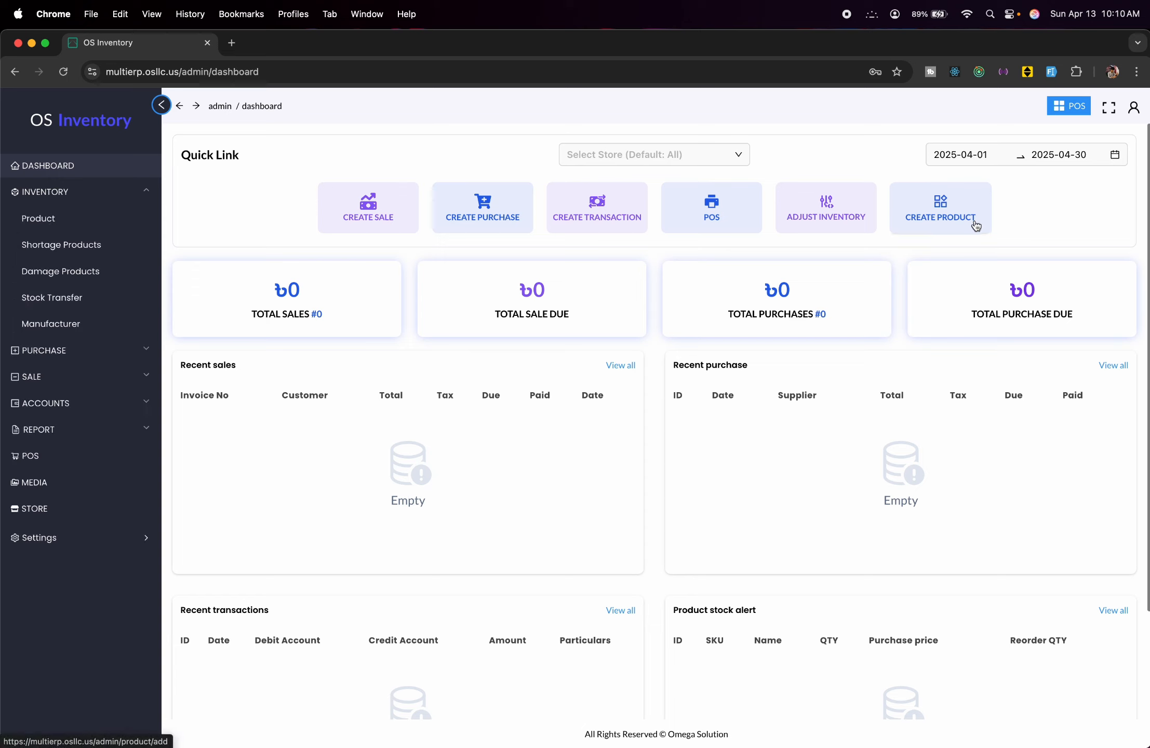
{"action": "left_click", "coordinate": [913, 218]}
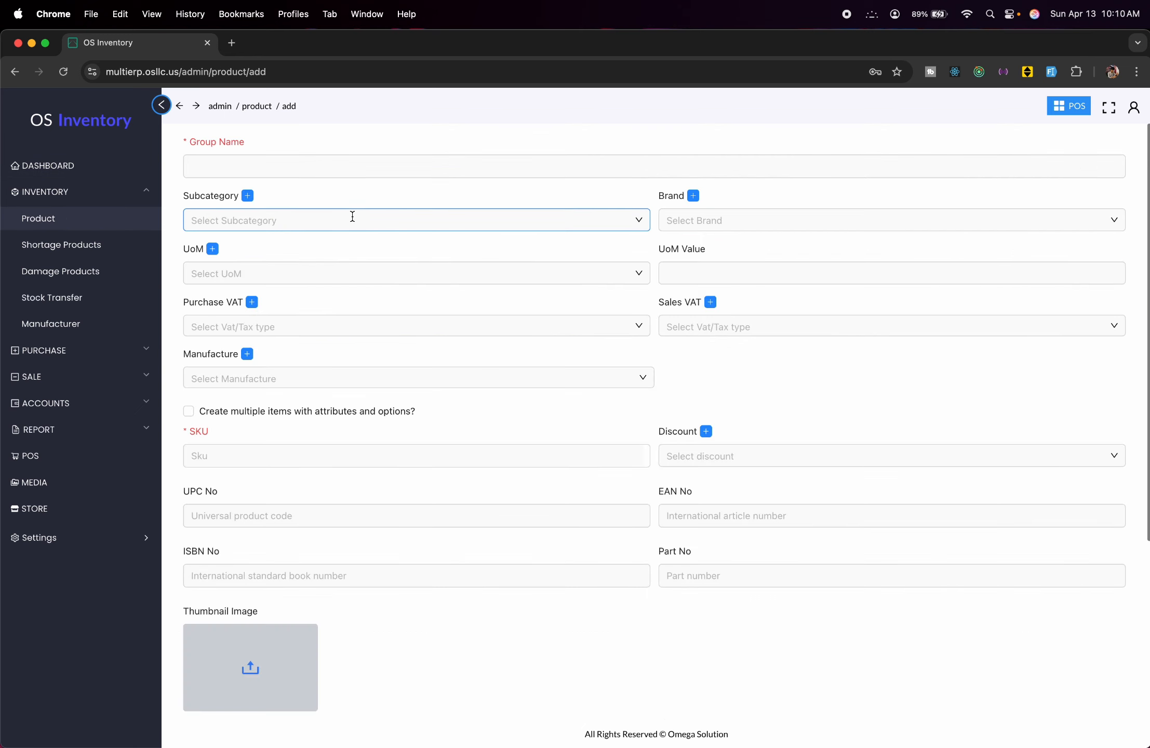
Enter 'T shirt' as the product group name and find the subcategory list empty.
{"action": "left_click", "coordinate": [326, 172]}
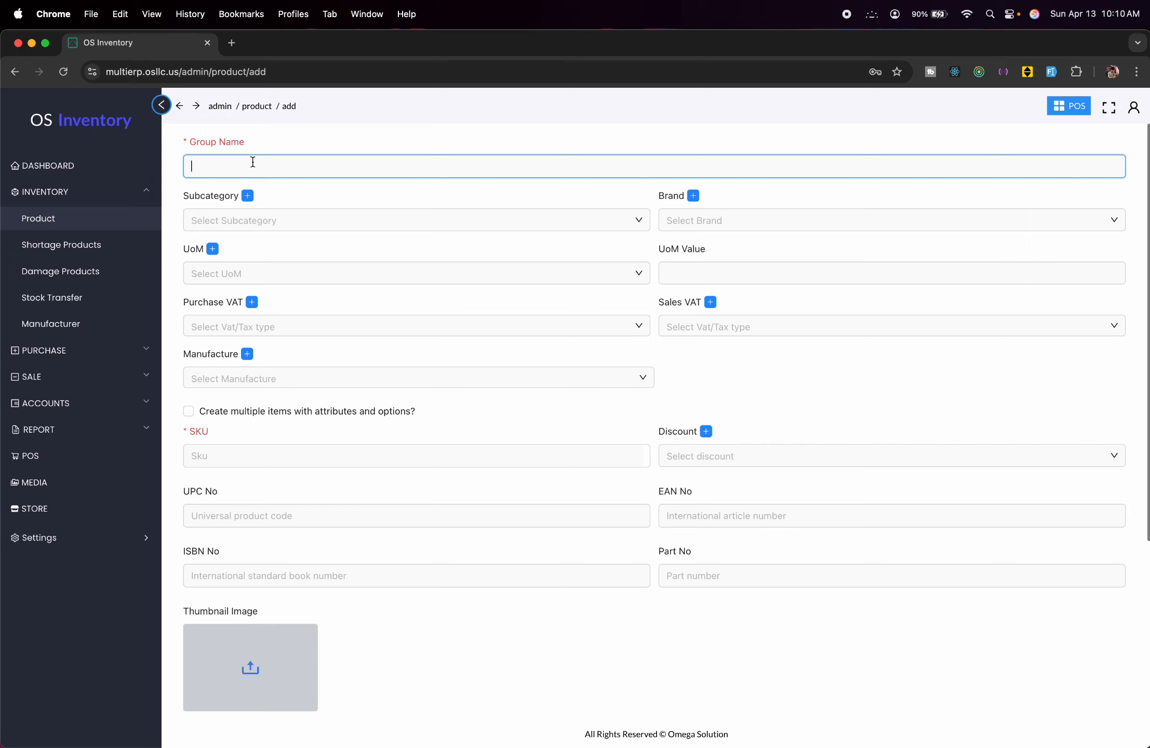
{"action": "left_click", "coordinate": [256, 454]}
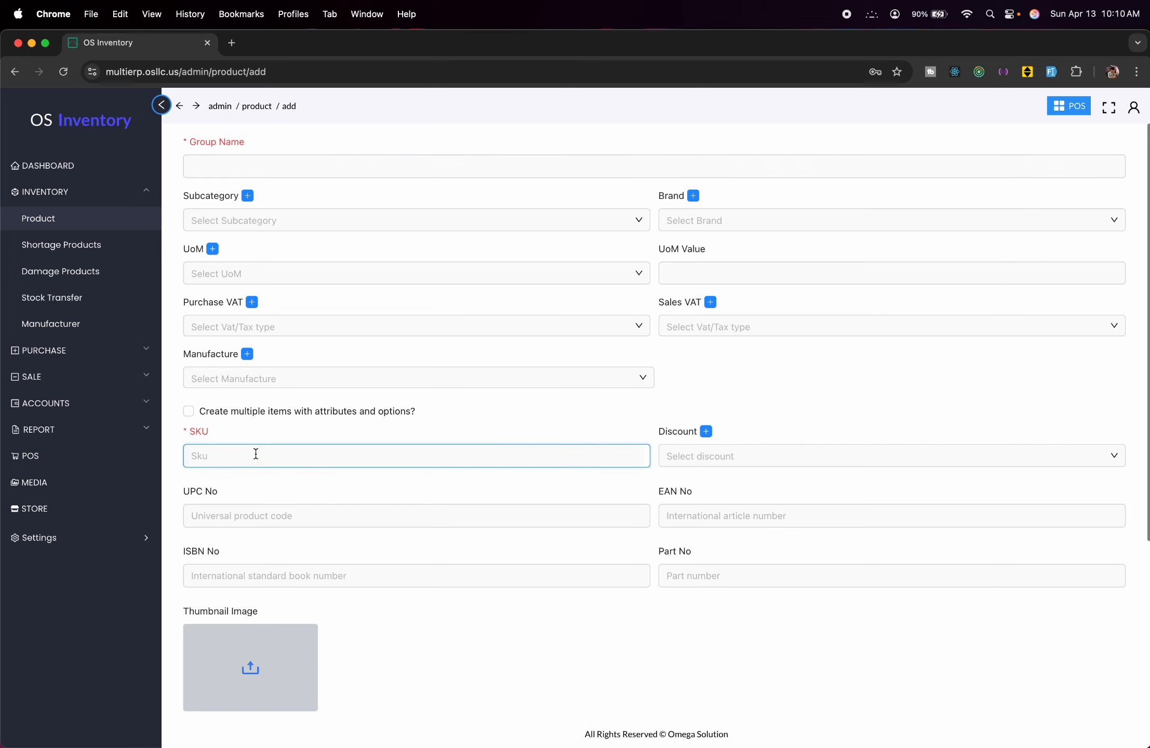
{"action": "left_click", "coordinate": [278, 162]}
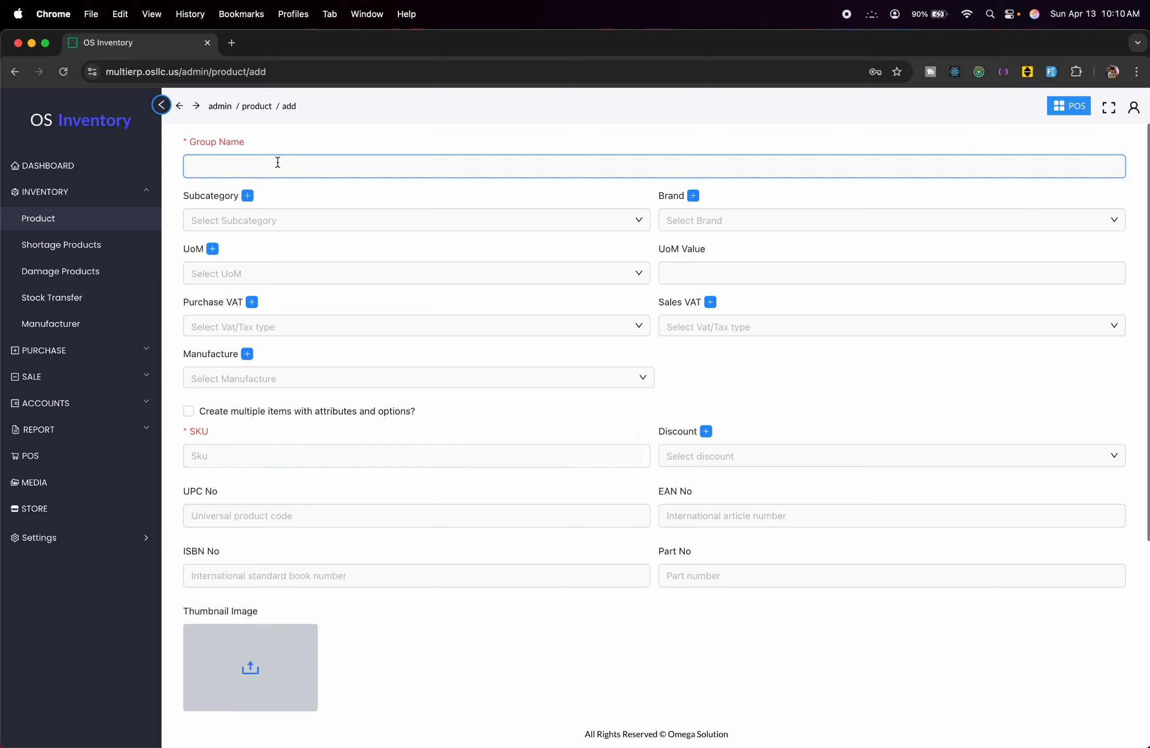
{"action": "type", "text": "T shirt"}
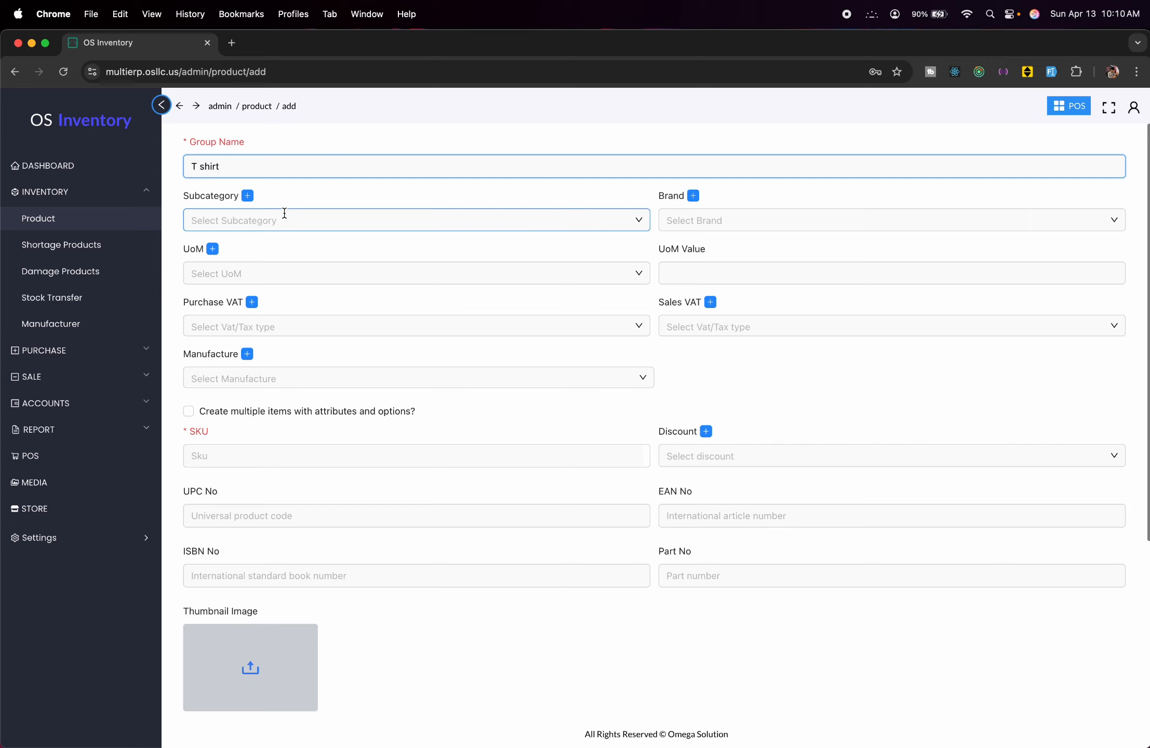
{"action": "left_click", "coordinate": [296, 223]}
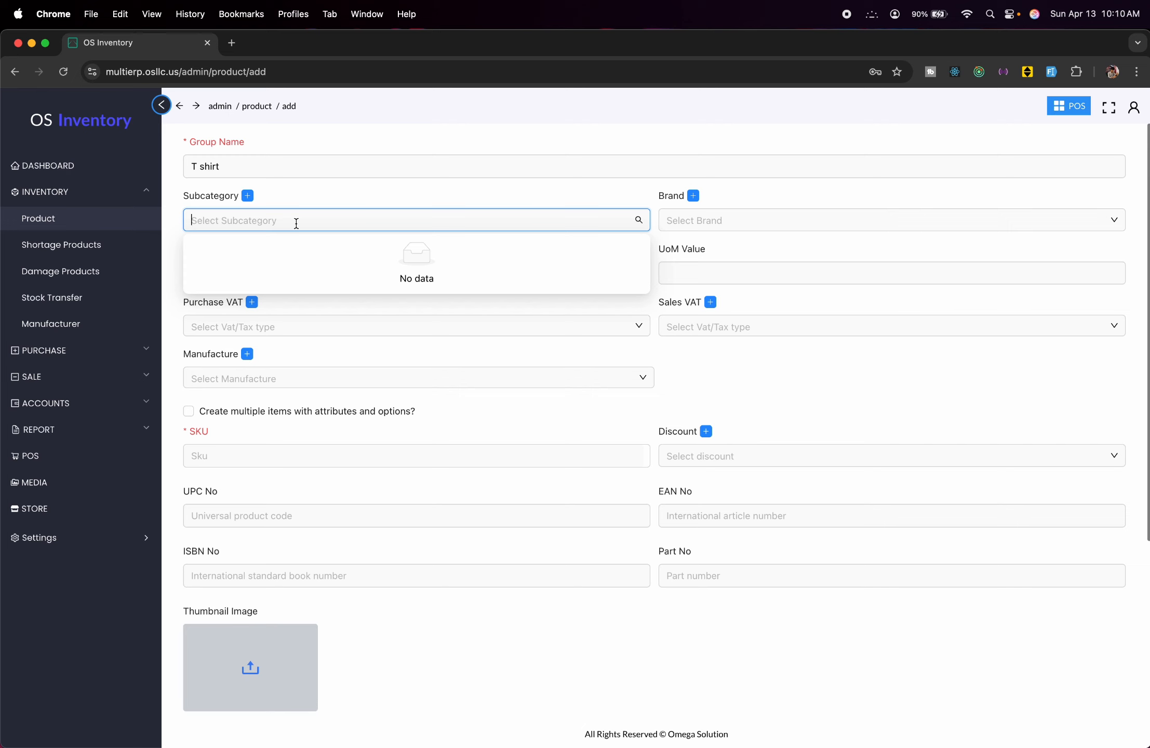
{"action": "left_click", "coordinate": [329, 191]}
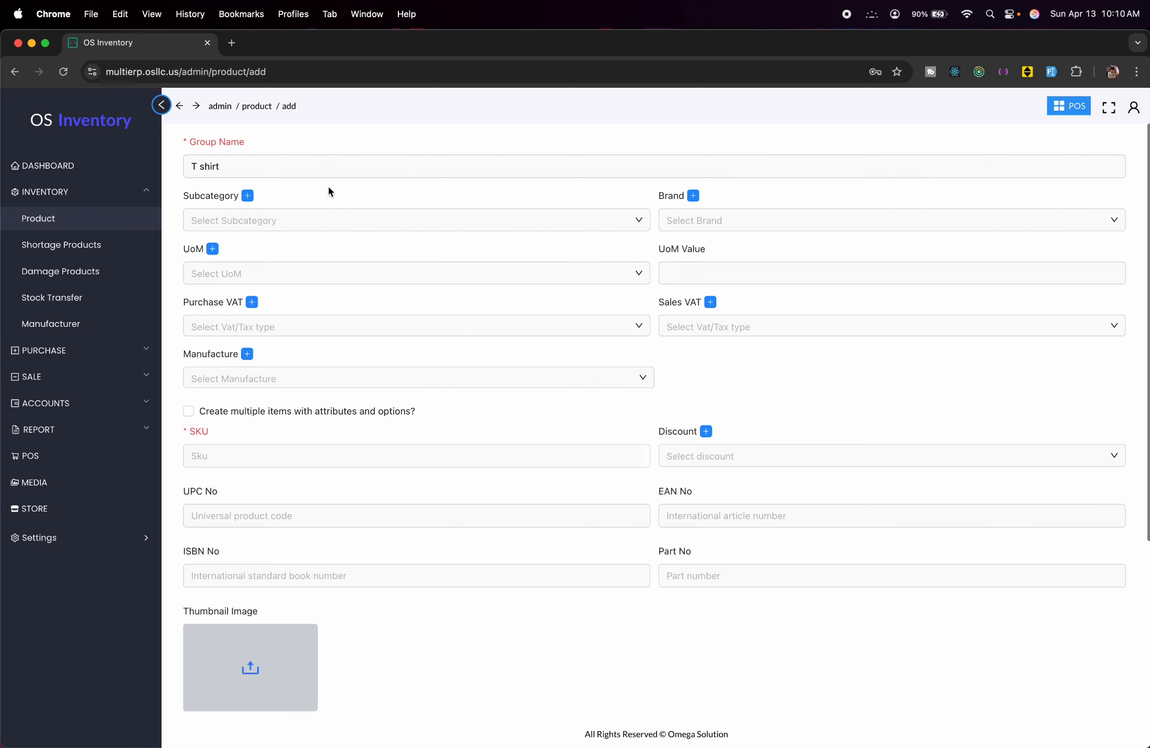
Create a new product category named 'Shirt'.
{"action": "left_click", "coordinate": [248, 196]}
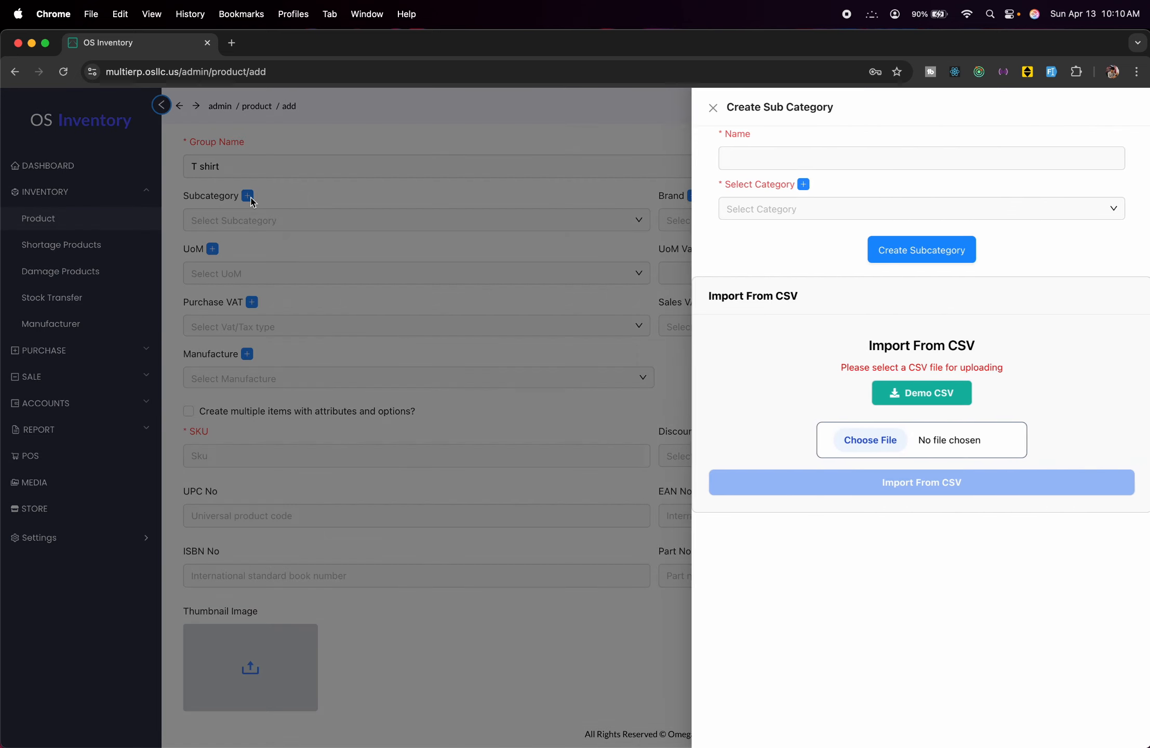
{"action": "left_click", "coordinate": [820, 153]}
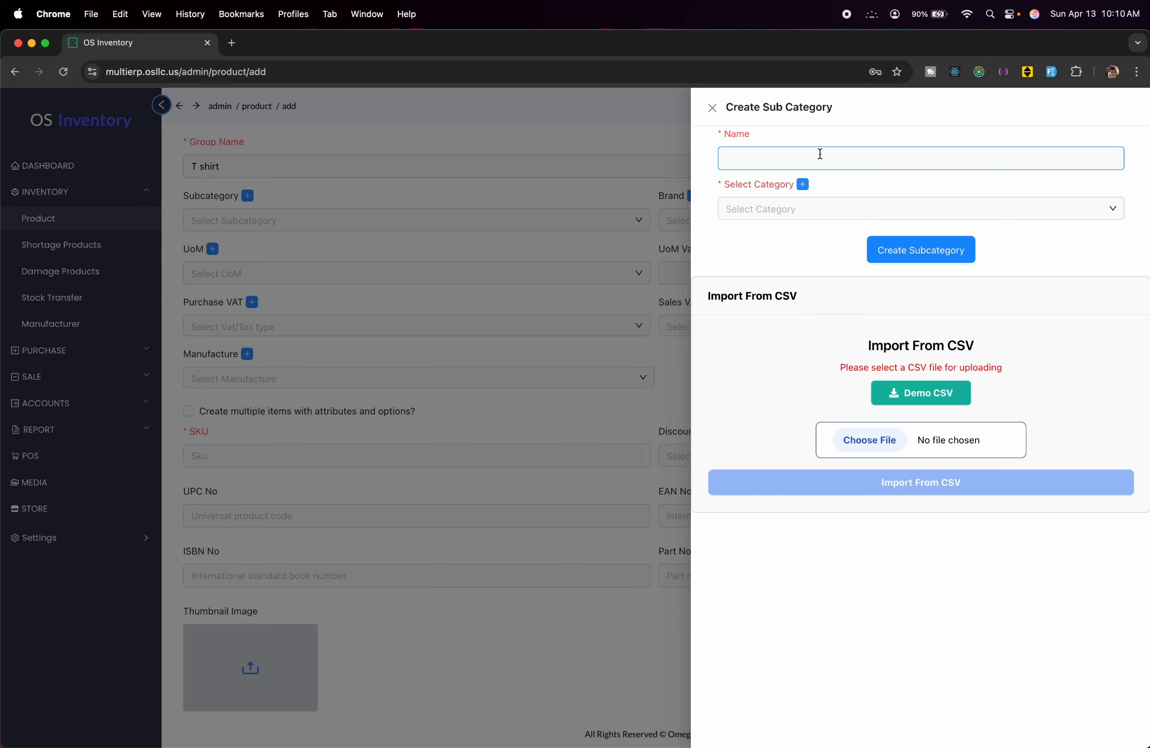
{"action": "left_click", "coordinate": [802, 185]}
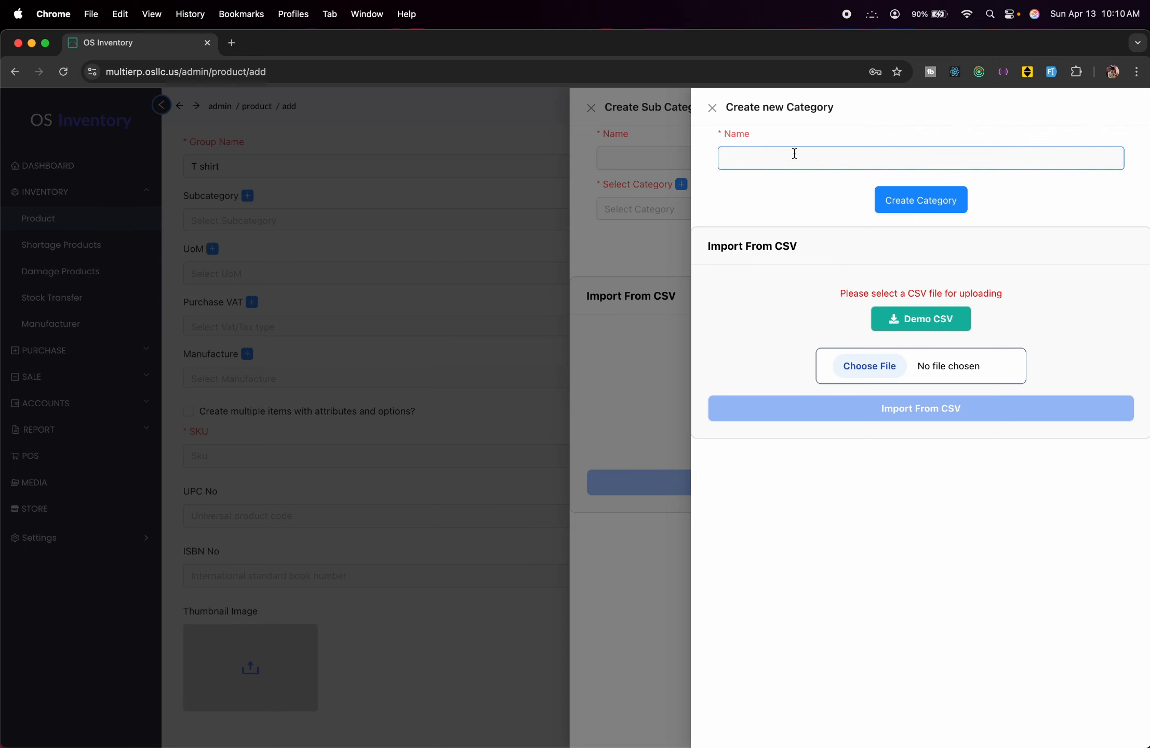
{"action": "type", "text": "Shirt"}
{"action": "left_click", "coordinate": [957, 203]}
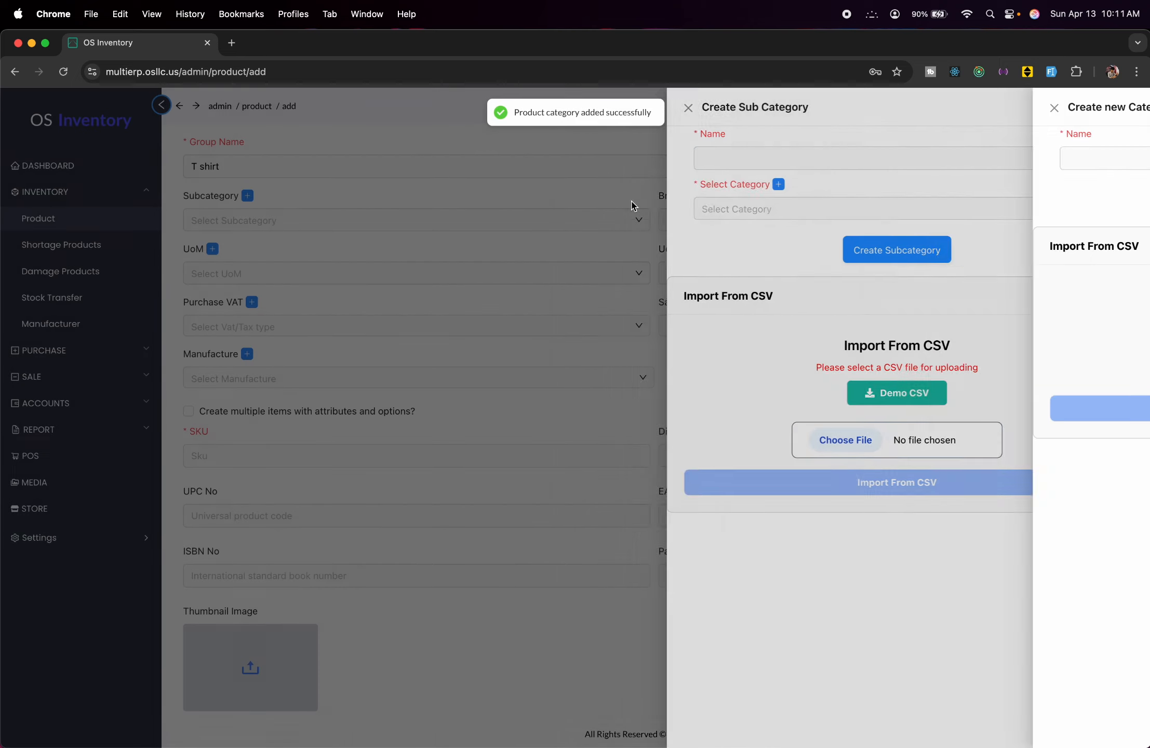
Create subcategory 'Sweat Shirt' under Shirt and select it for the product.
{"action": "left_click", "coordinate": [813, 208]}
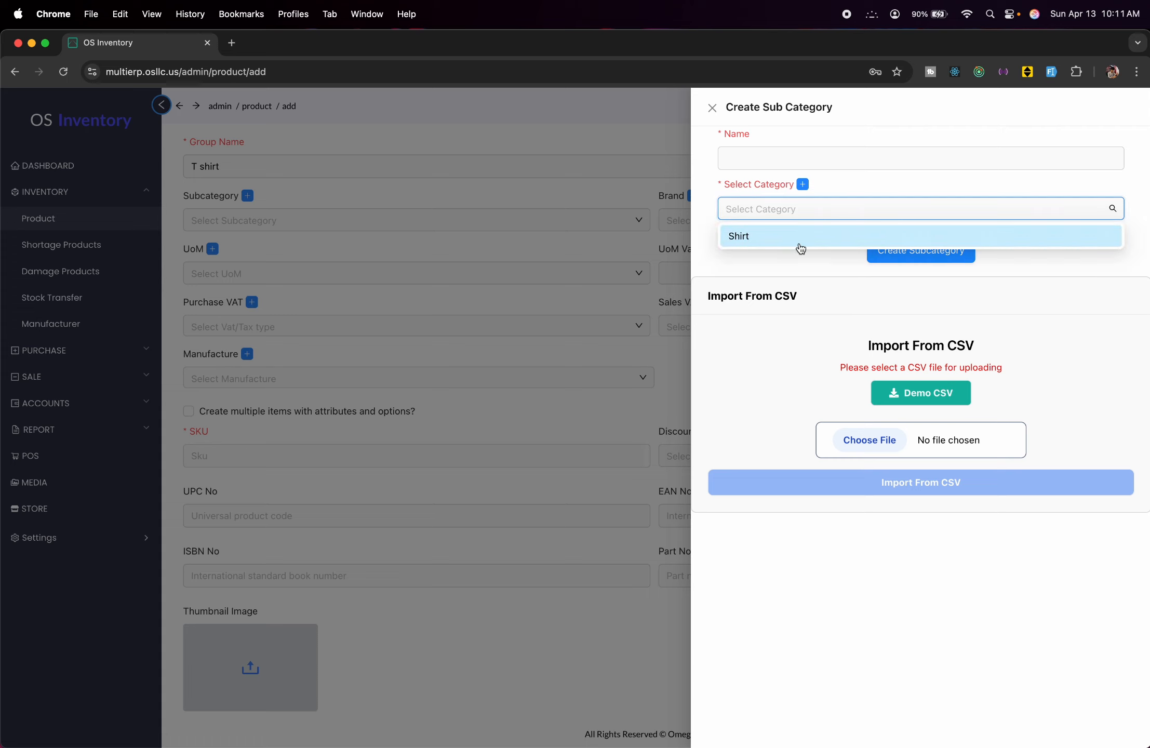
{"action": "left_click", "coordinate": [800, 245]}
{"action": "left_click", "coordinate": [831, 156]}
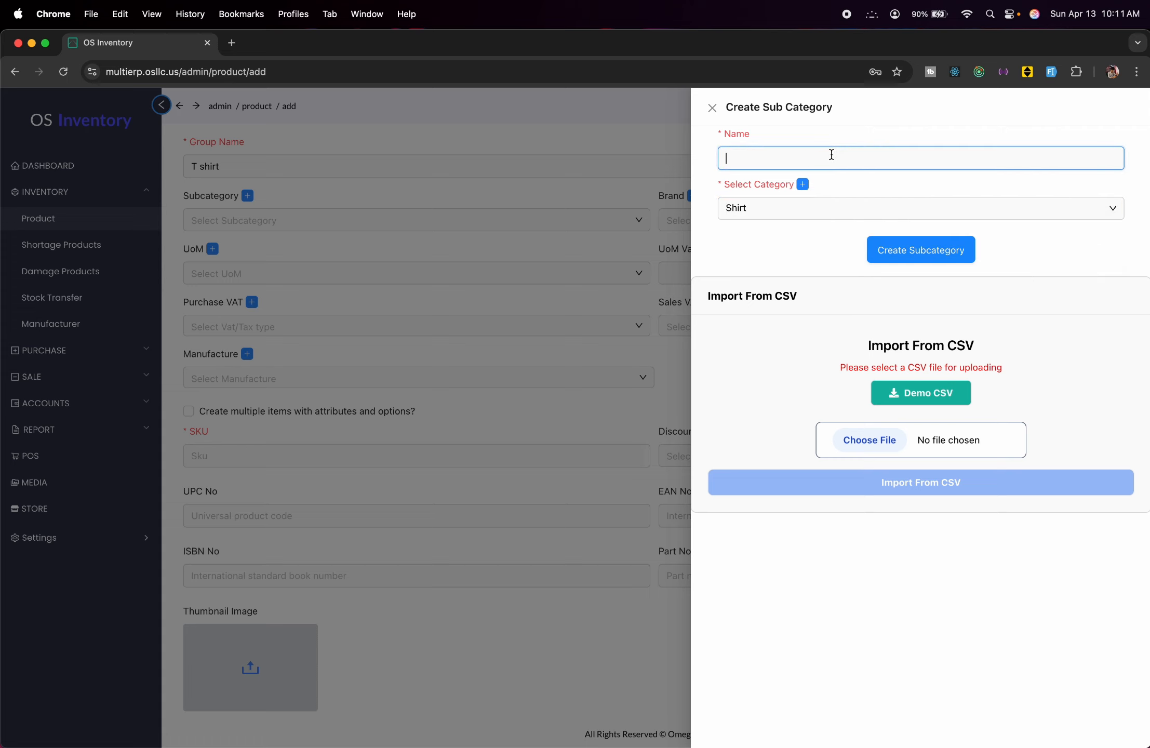
{"action": "type", "text": "Sweat Shirt"}
{"action": "left_click", "coordinate": [899, 259]}
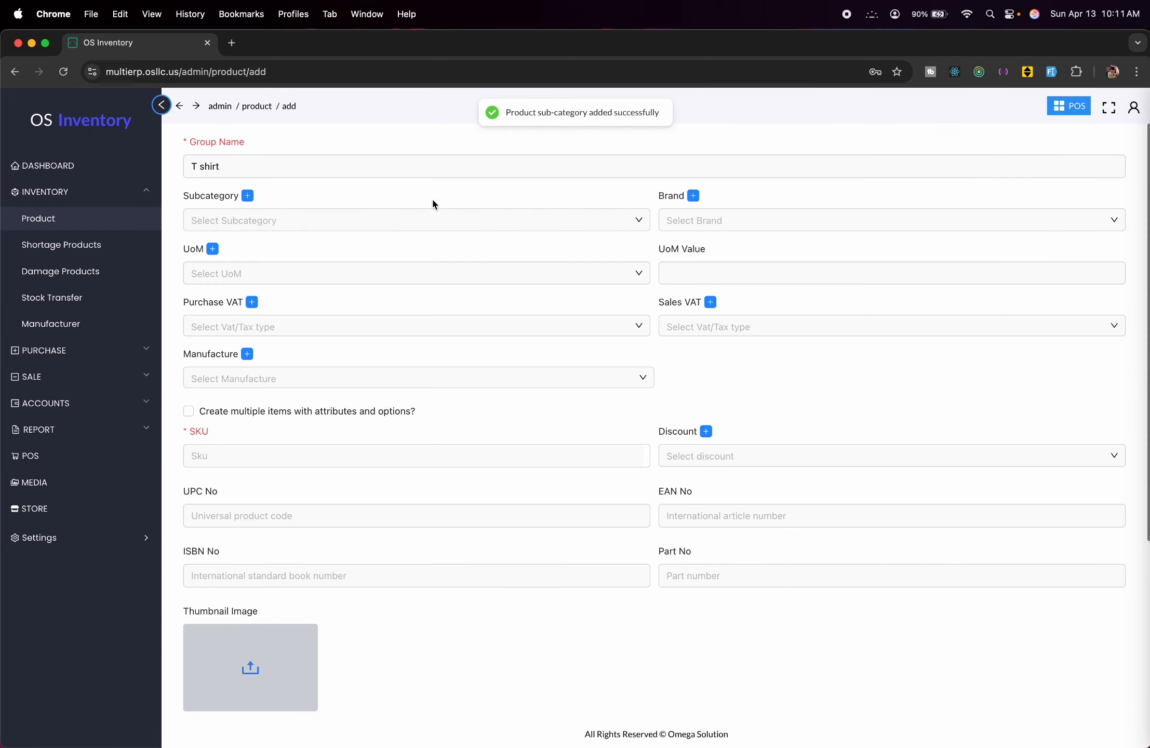
{"action": "left_click", "coordinate": [550, 215]}
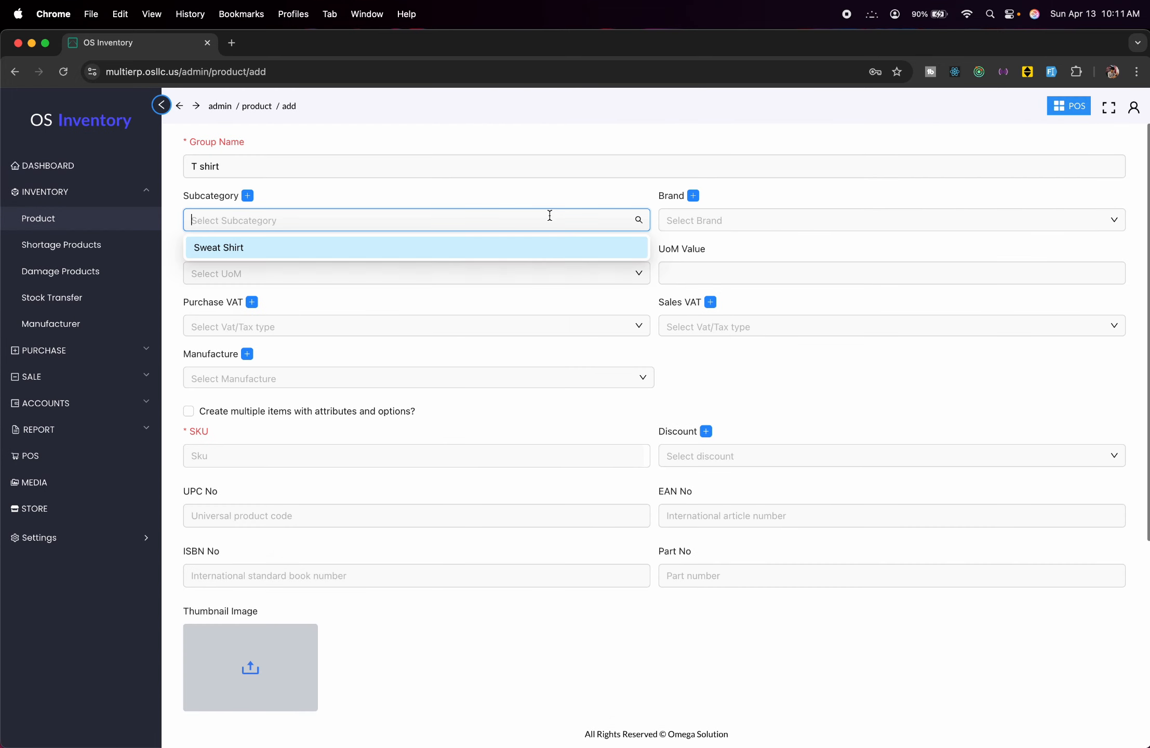
{"action": "left_click", "coordinate": [370, 253]}
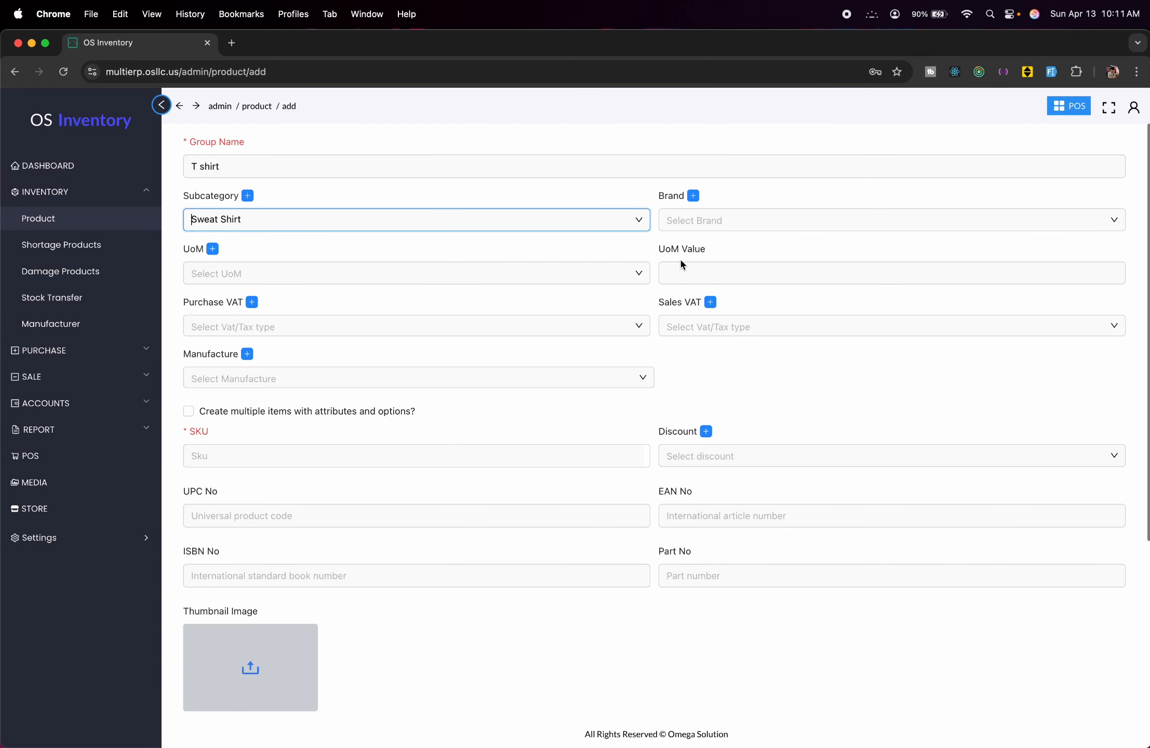
Create a new brand named 'Abc' and return to the product form.
{"action": "left_click", "coordinate": [693, 195]}
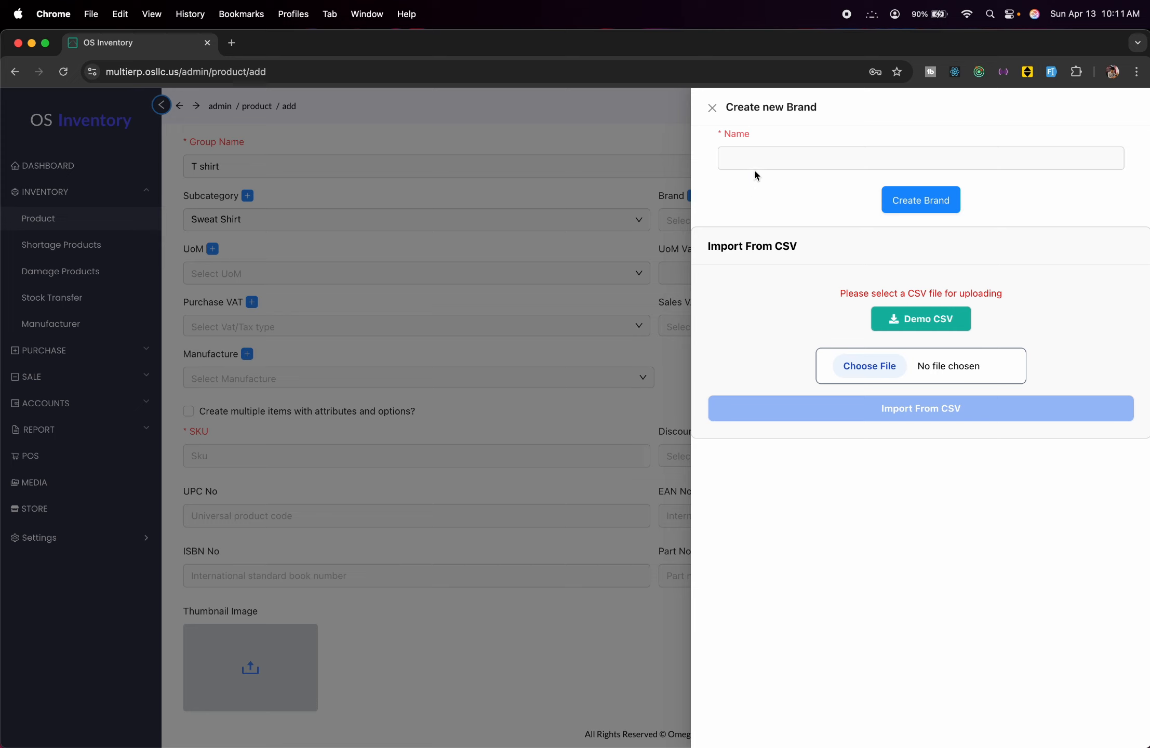
{"action": "left_click", "coordinate": [761, 163]}
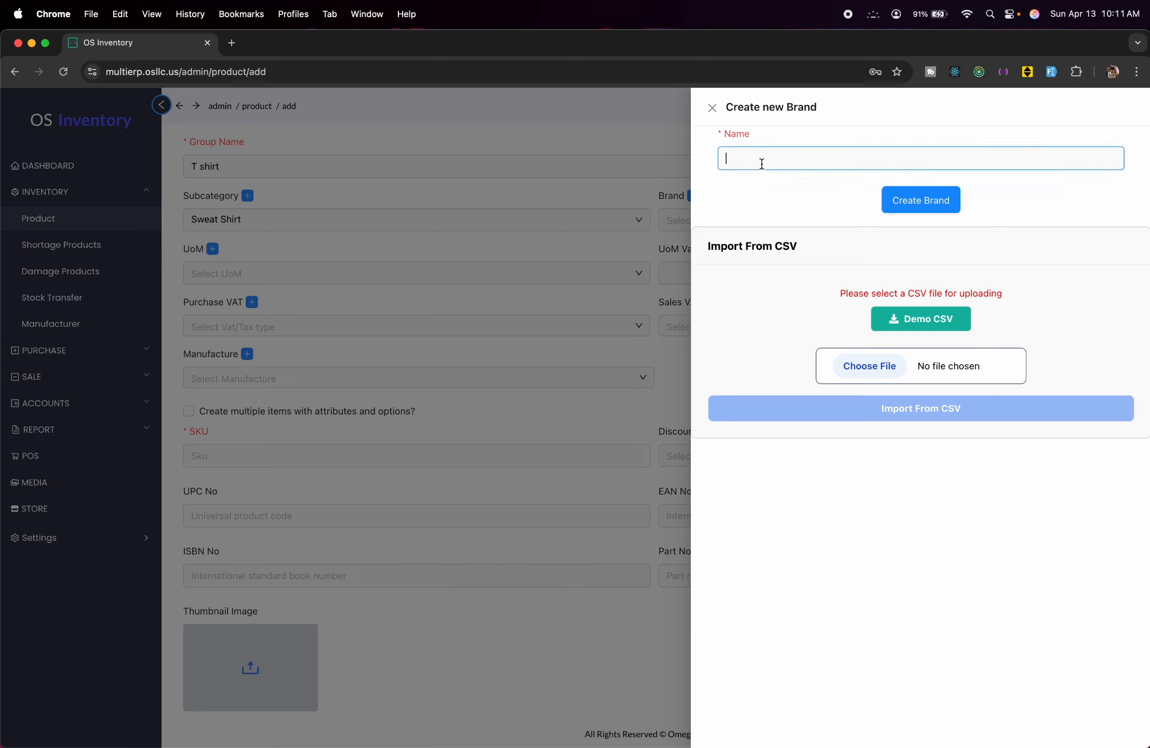
{"action": "type", "text": "Abc"}
{"action": "left_click", "coordinate": [929, 197]}
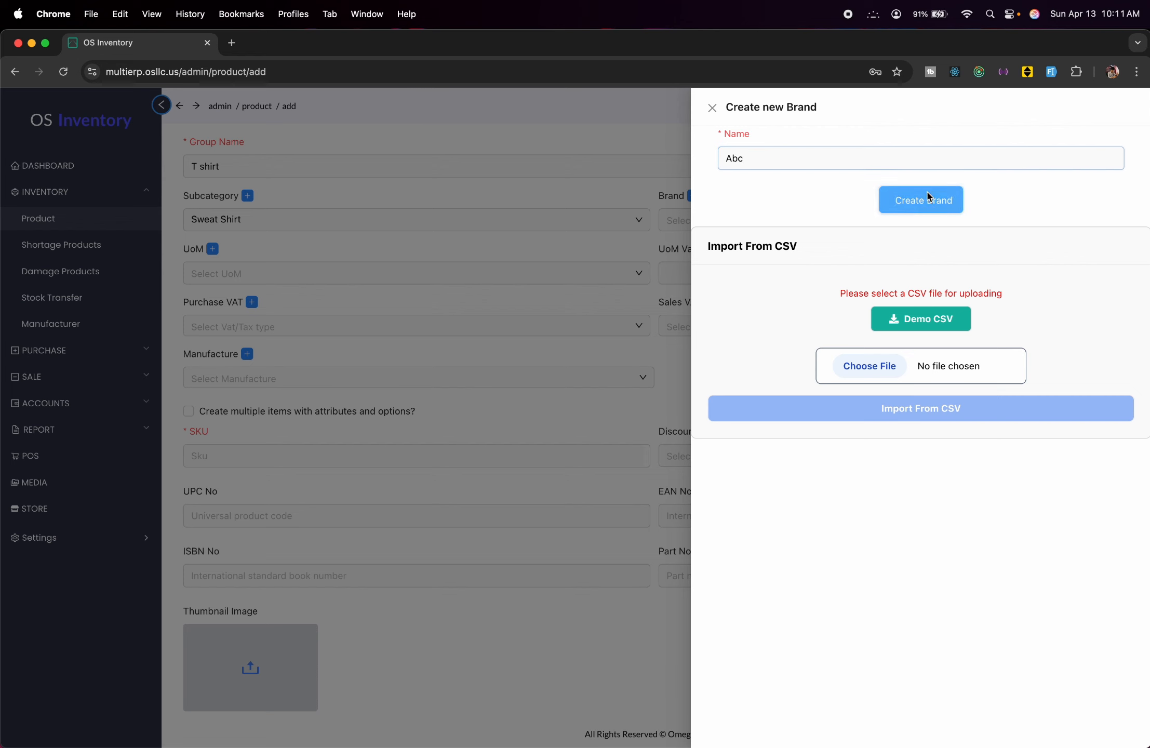
{"action": "left_click", "coordinate": [570, 202]}
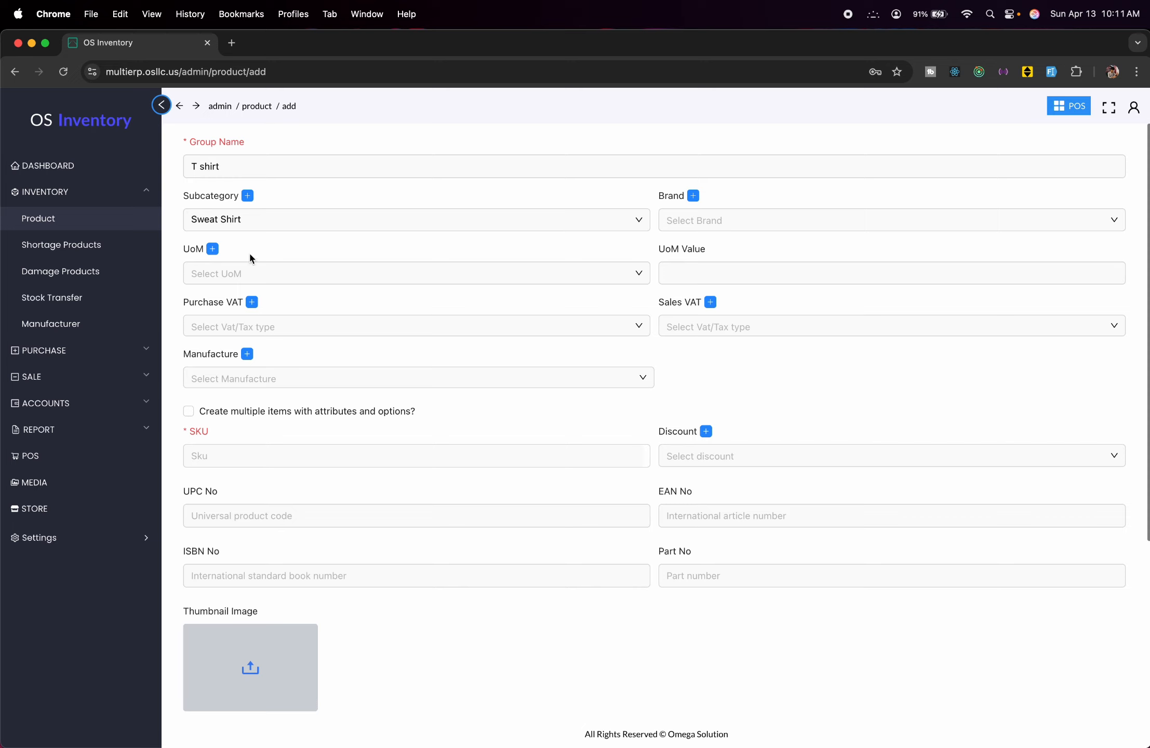
Create a new unit of measure named 'Pc'.
{"action": "left_click", "coordinate": [212, 248]}
{"action": "left_click", "coordinate": [825, 167]}
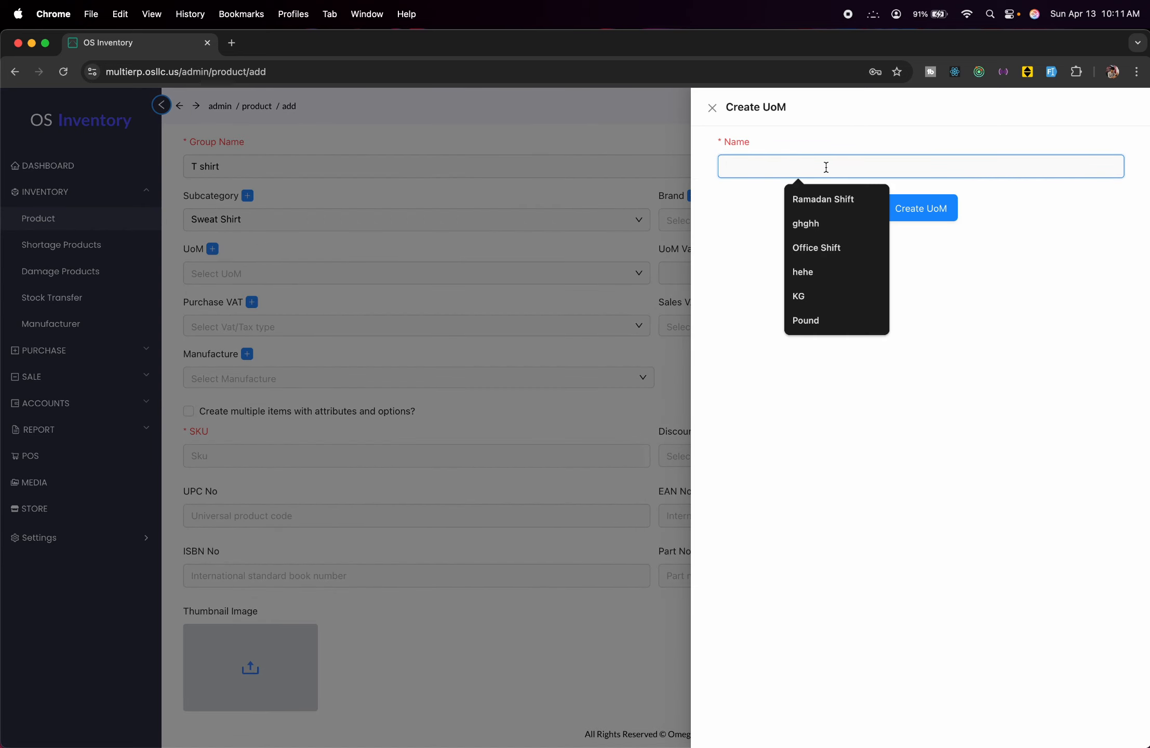
{"action": "type", "text": "P"}
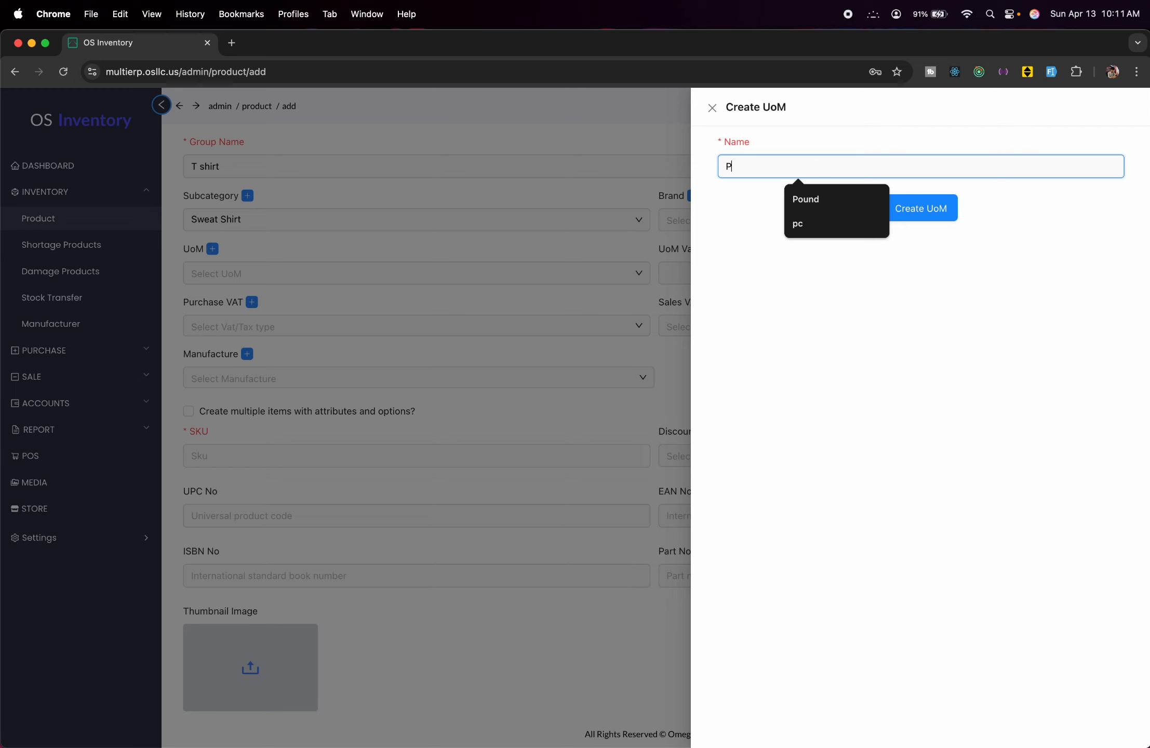
{"action": "type", "text": "c"}
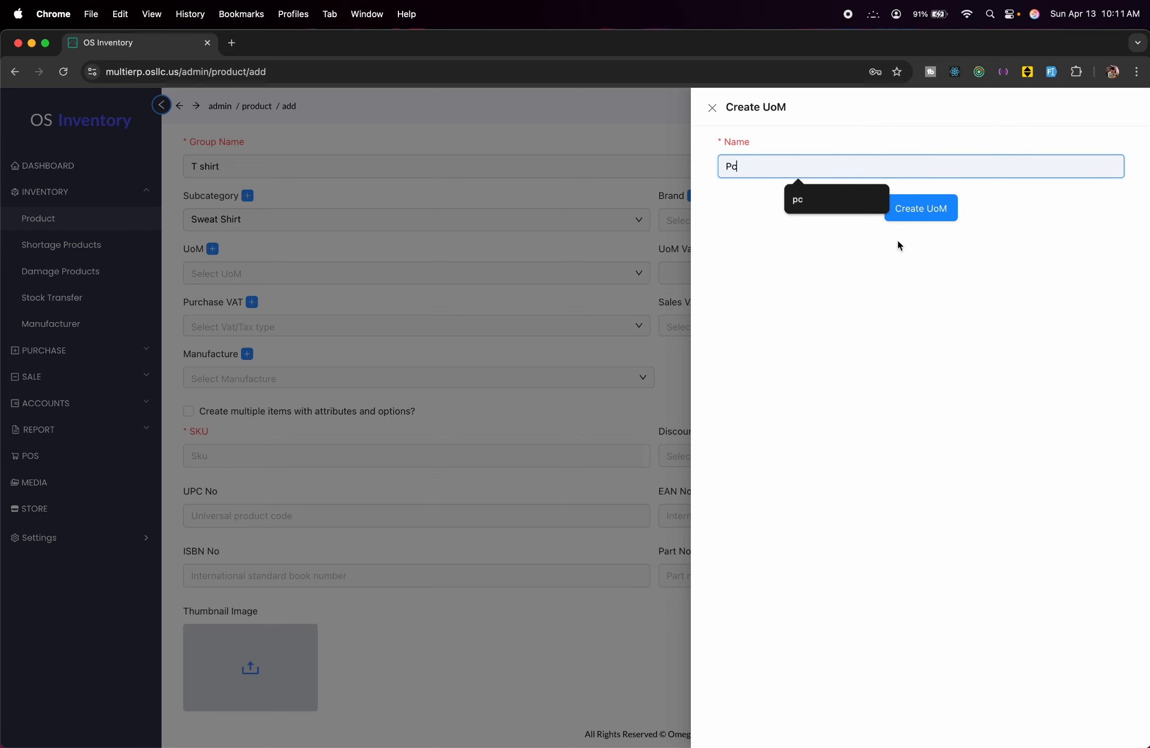
{"action": "left_click", "coordinate": [939, 218]}
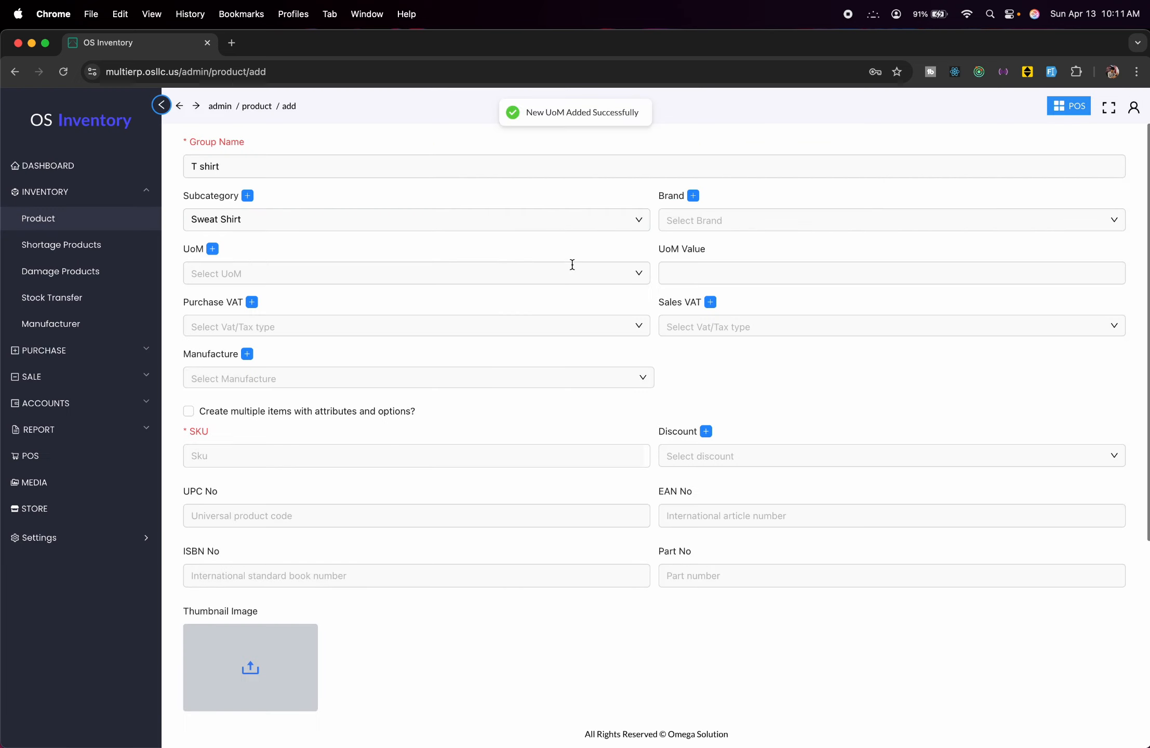
Set the product's unit to Pc with a UoM value of 1.
{"action": "left_click", "coordinate": [572, 265]}
{"action": "left_click", "coordinate": [415, 309]}
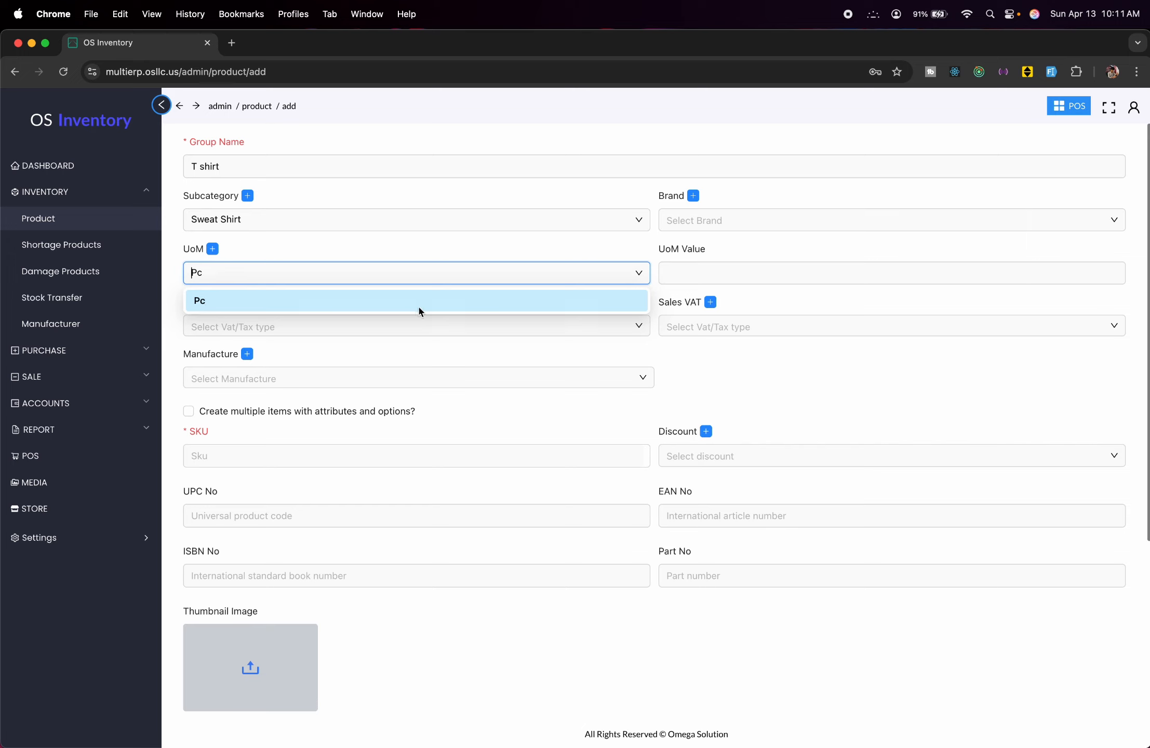
{"action": "left_click", "coordinate": [742, 268]}
{"action": "type", "text": "1"}
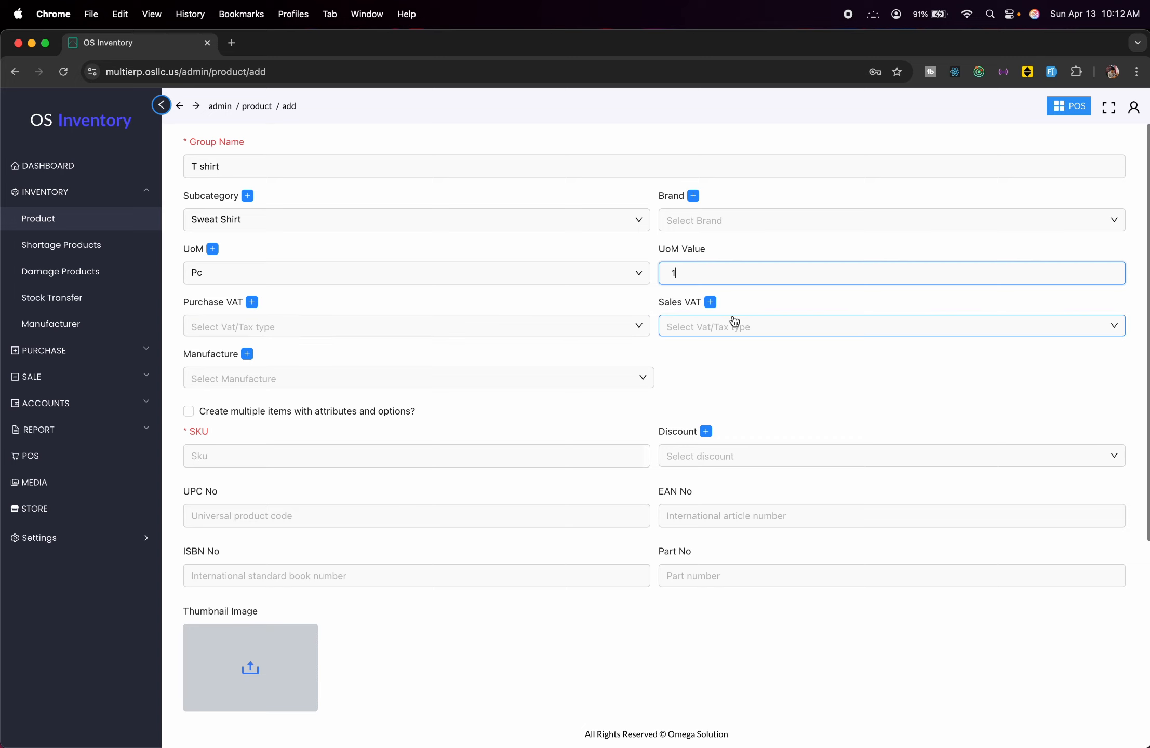
{"action": "left_click", "coordinate": [427, 325]}
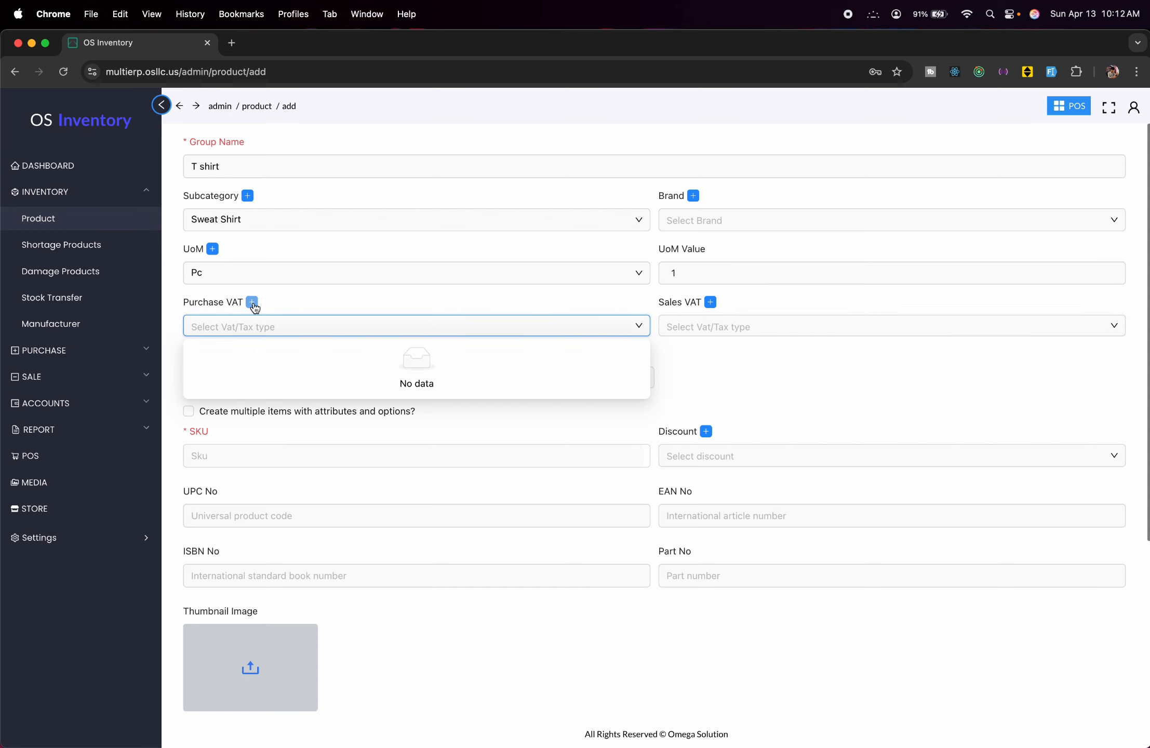
{"action": "left_click", "coordinate": [253, 305]}
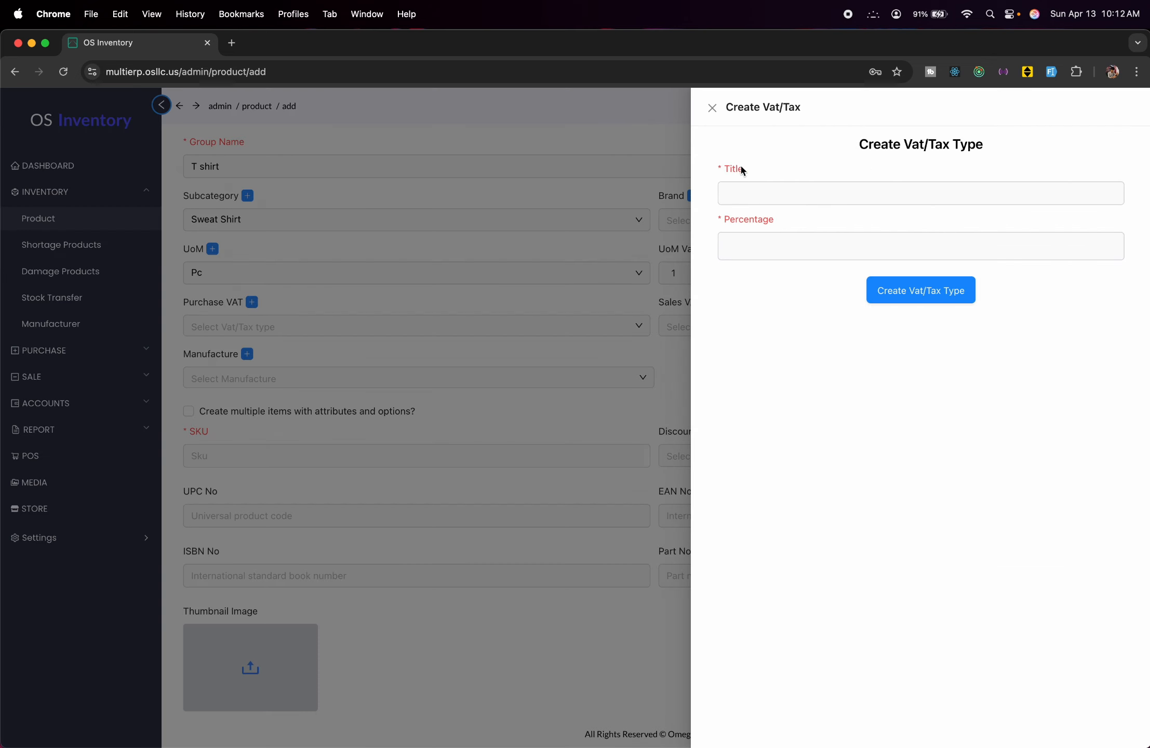
{"action": "left_click", "coordinate": [733, 238]}
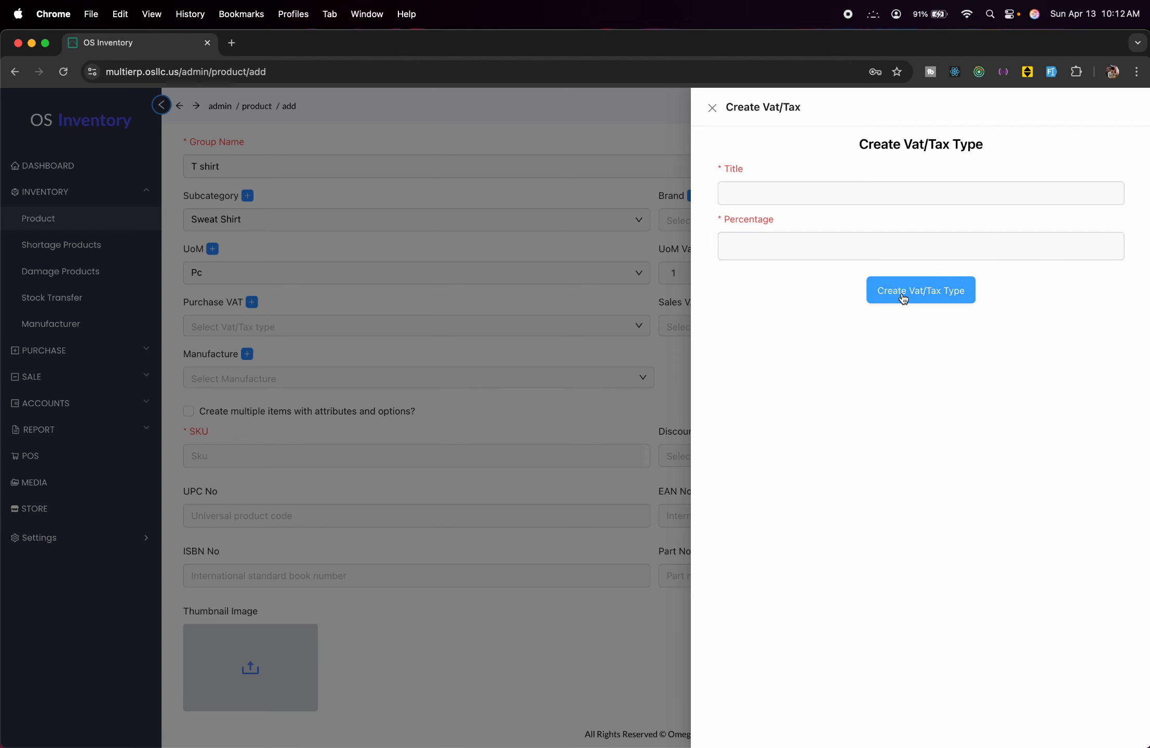
{"action": "left_click", "coordinate": [495, 358]}
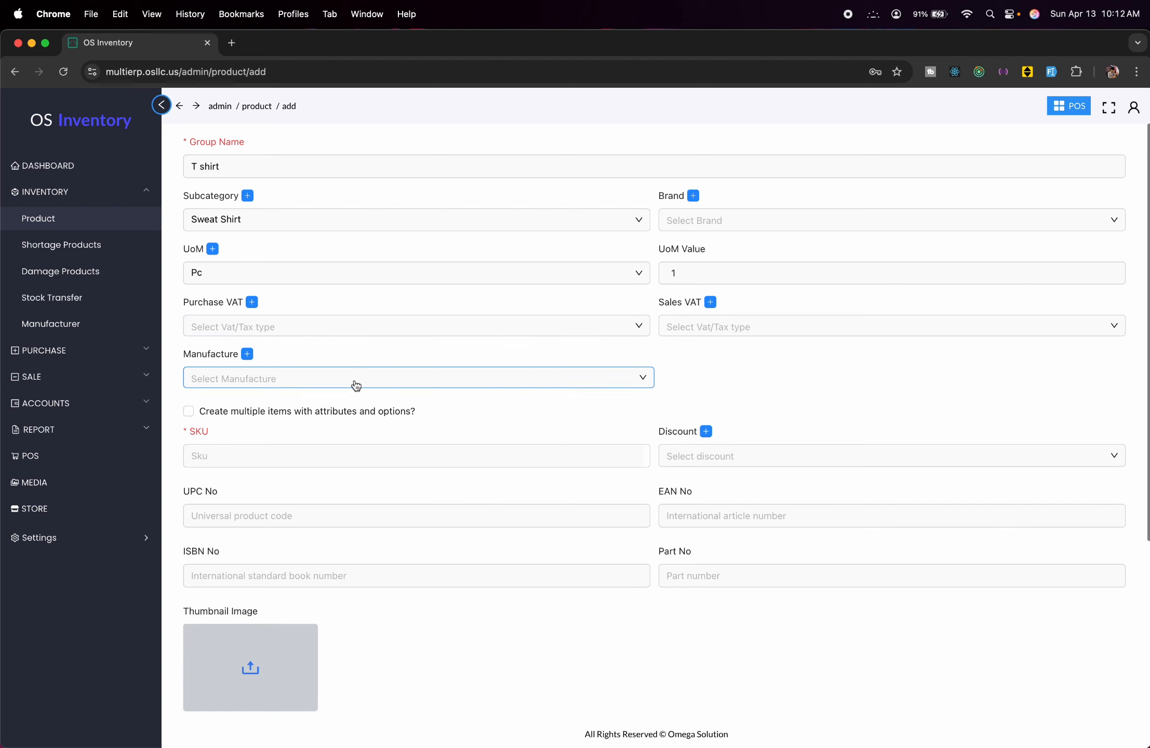
Create 'Test Manufacturer' and assign it as the T shirt's manufacturer.
{"action": "left_click", "coordinate": [248, 354]}
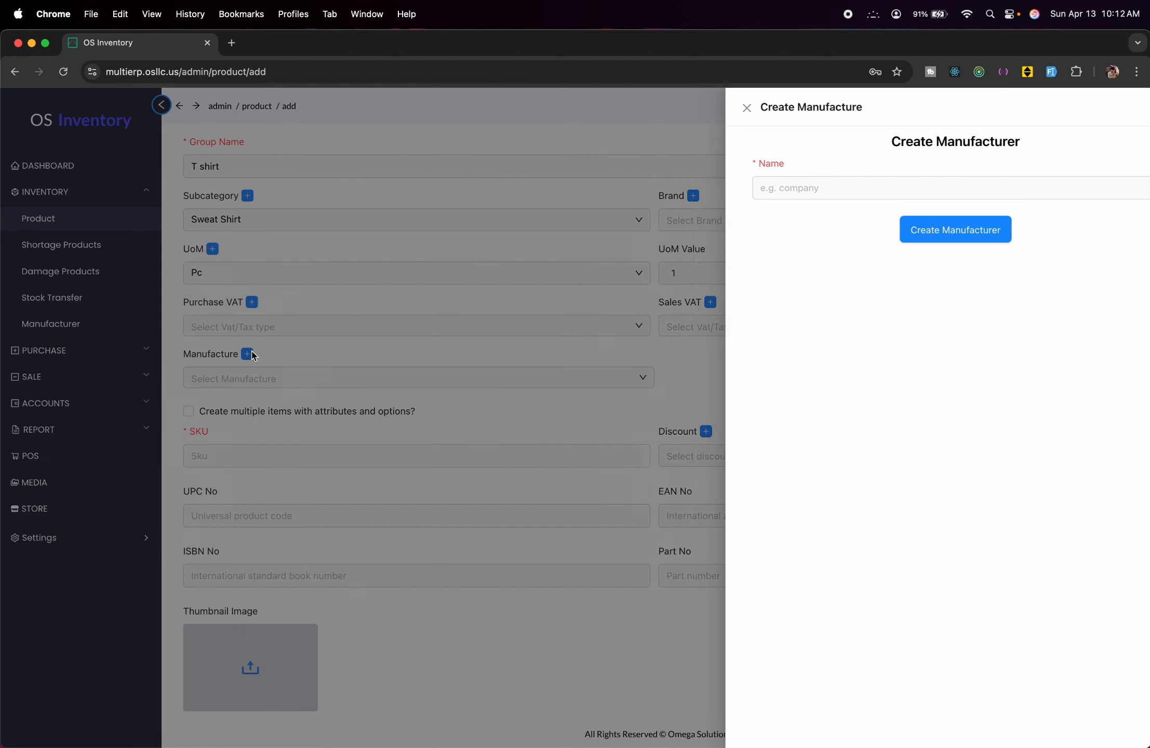
{"action": "left_click", "coordinate": [773, 192]}
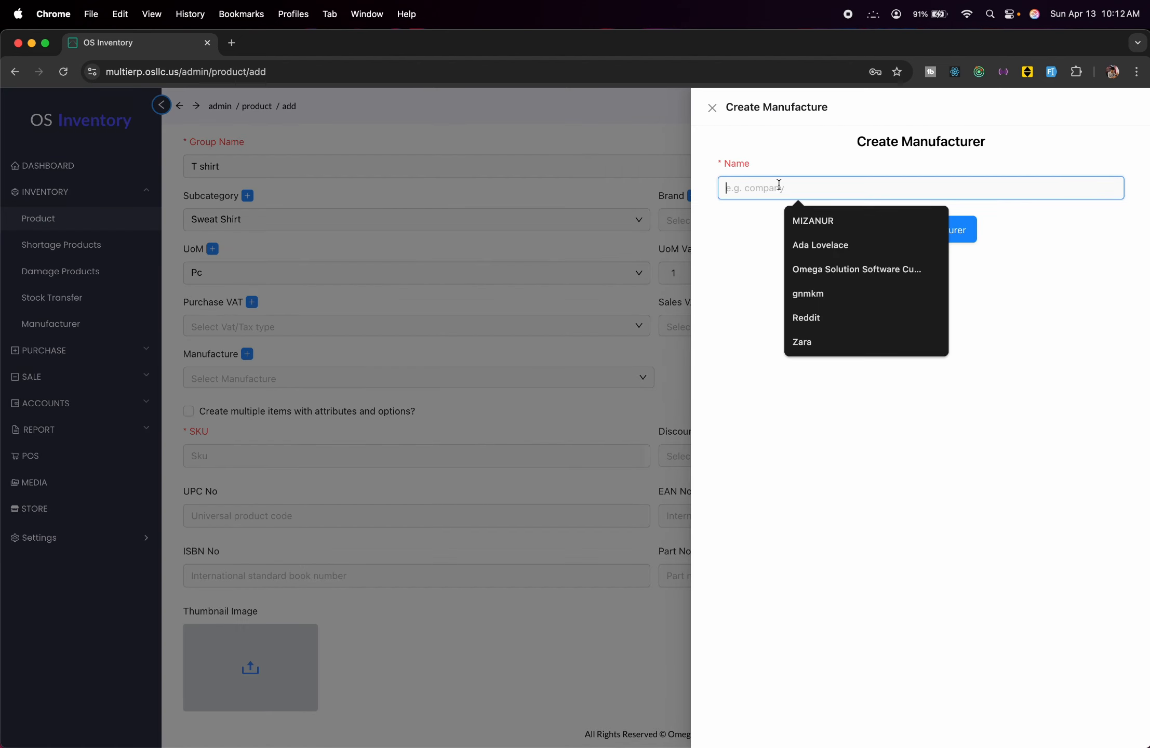
{"action": "type", "text": "Test"}
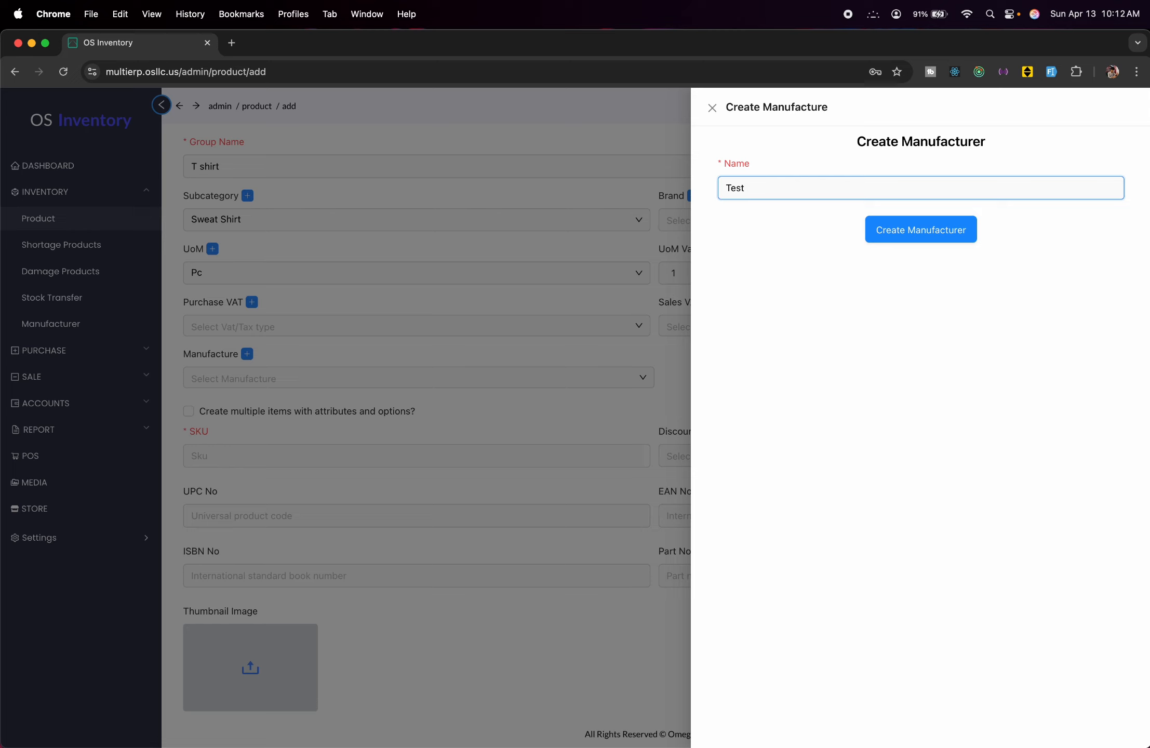
{"action": "type", "text": " Manud"}
{"action": "key", "text": "BackSpace"}
{"action": "type", "text": "facturer"}
{"action": "left_click", "coordinate": [873, 229]}
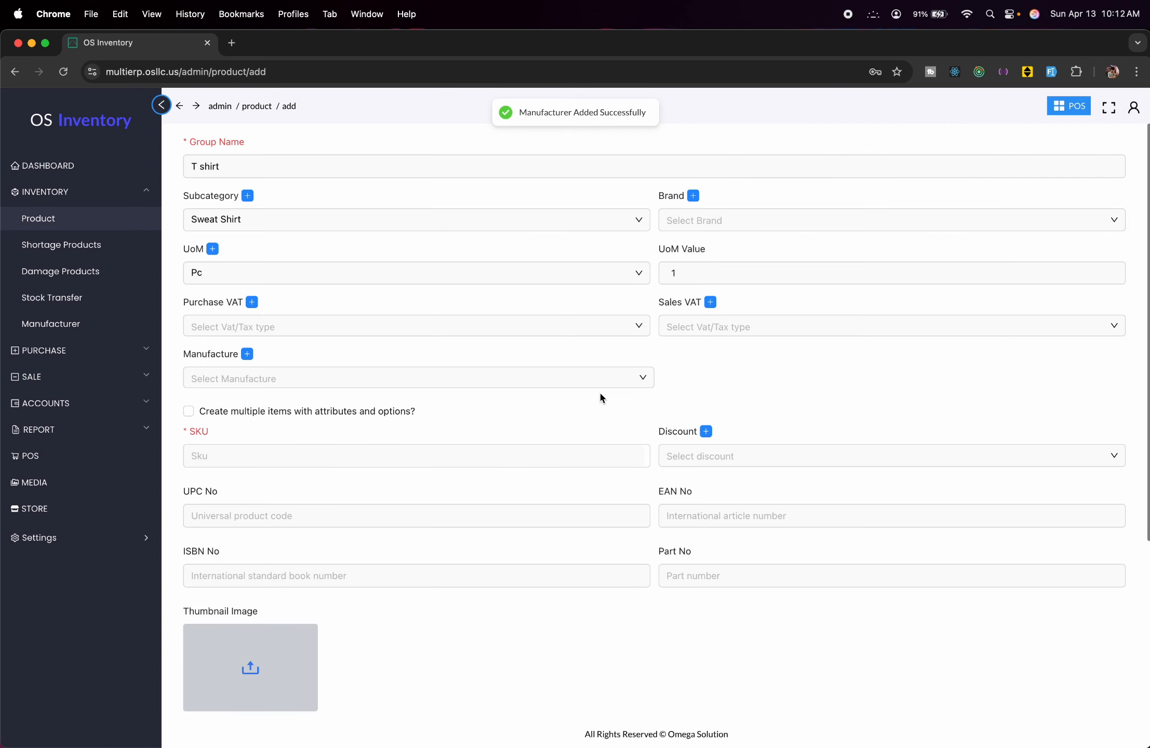
{"action": "left_click", "coordinate": [613, 387]}
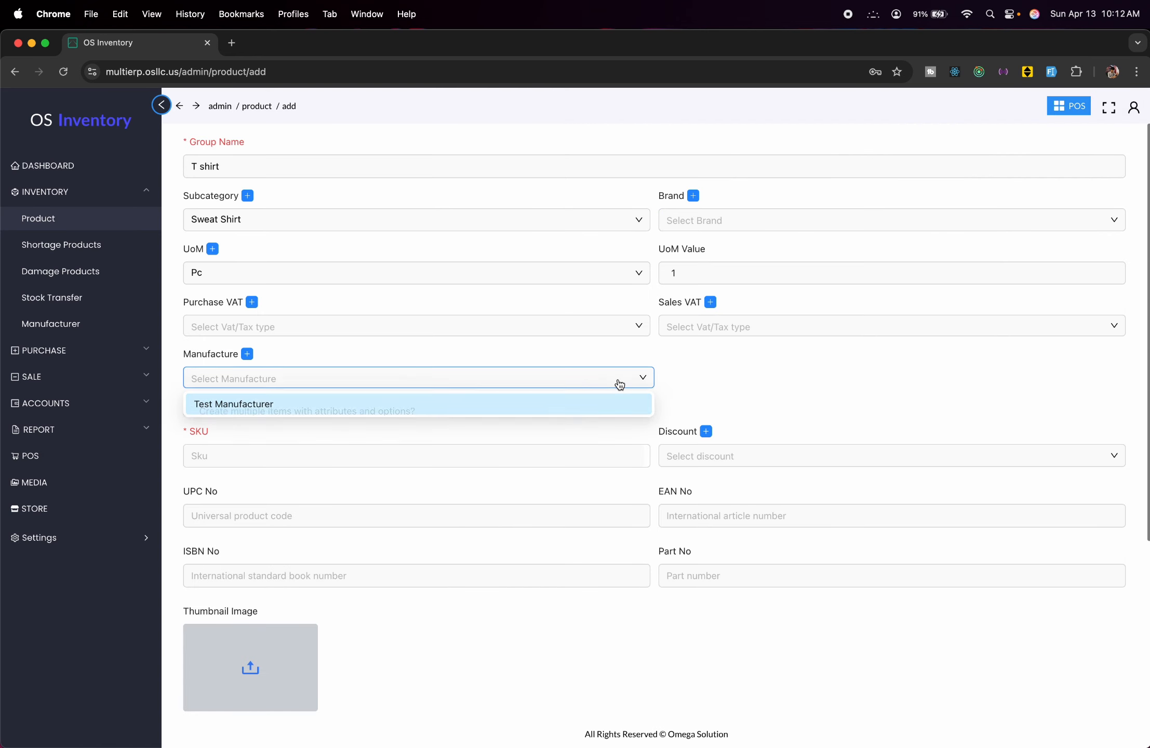
{"action": "left_click", "coordinate": [465, 406]}
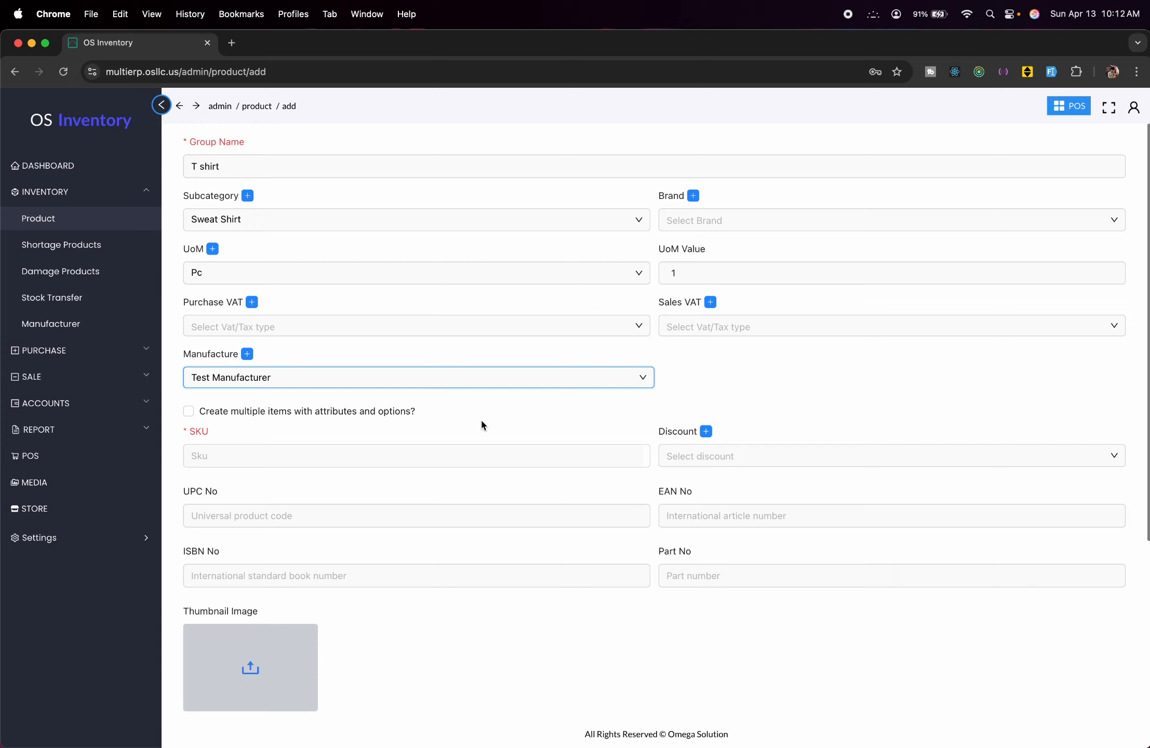
Enter SKU 'shirt' and create a Flat 10 discount ending 2025-04-16.
{"action": "left_click", "coordinate": [308, 446]}
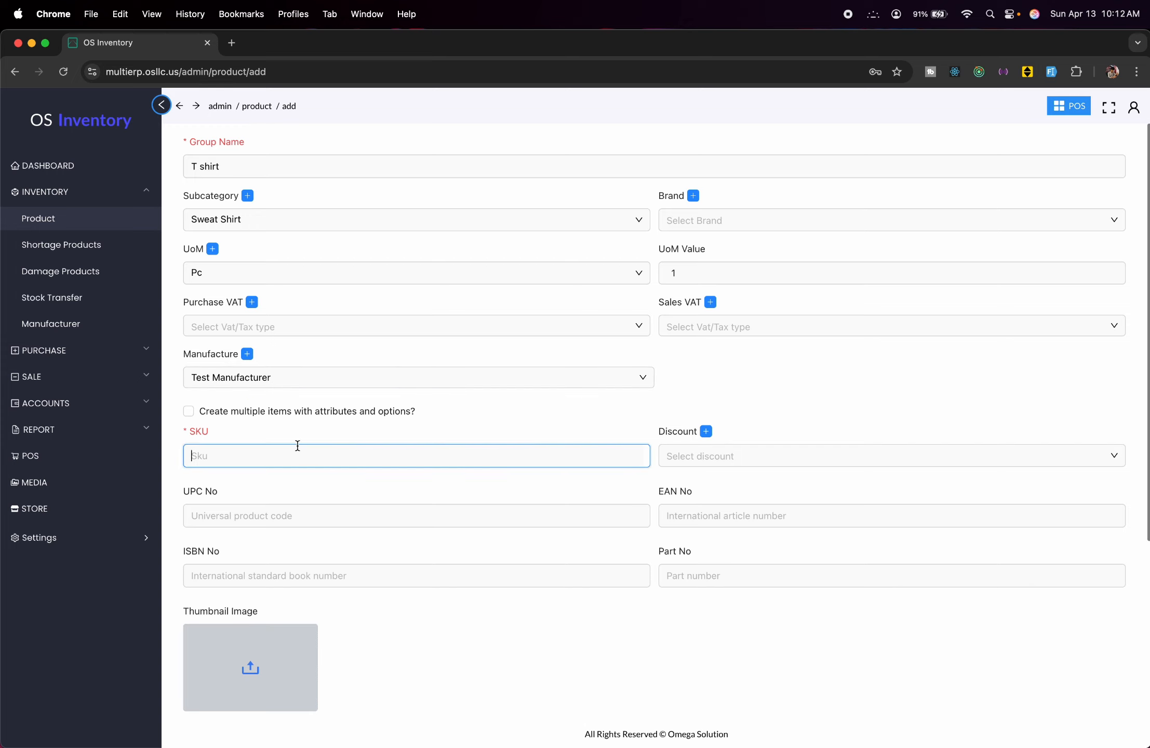
{"action": "type", "text": "shirt"}
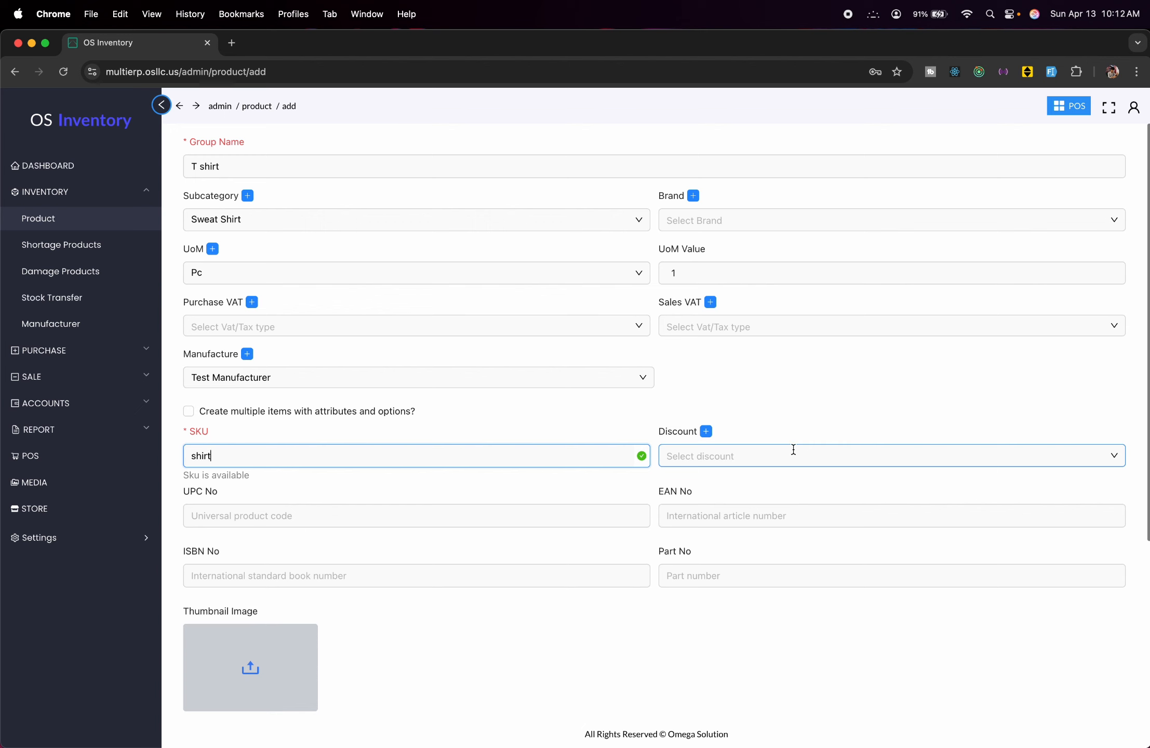
{"action": "left_click", "coordinate": [706, 431]}
{"action": "left_click", "coordinate": [879, 182]}
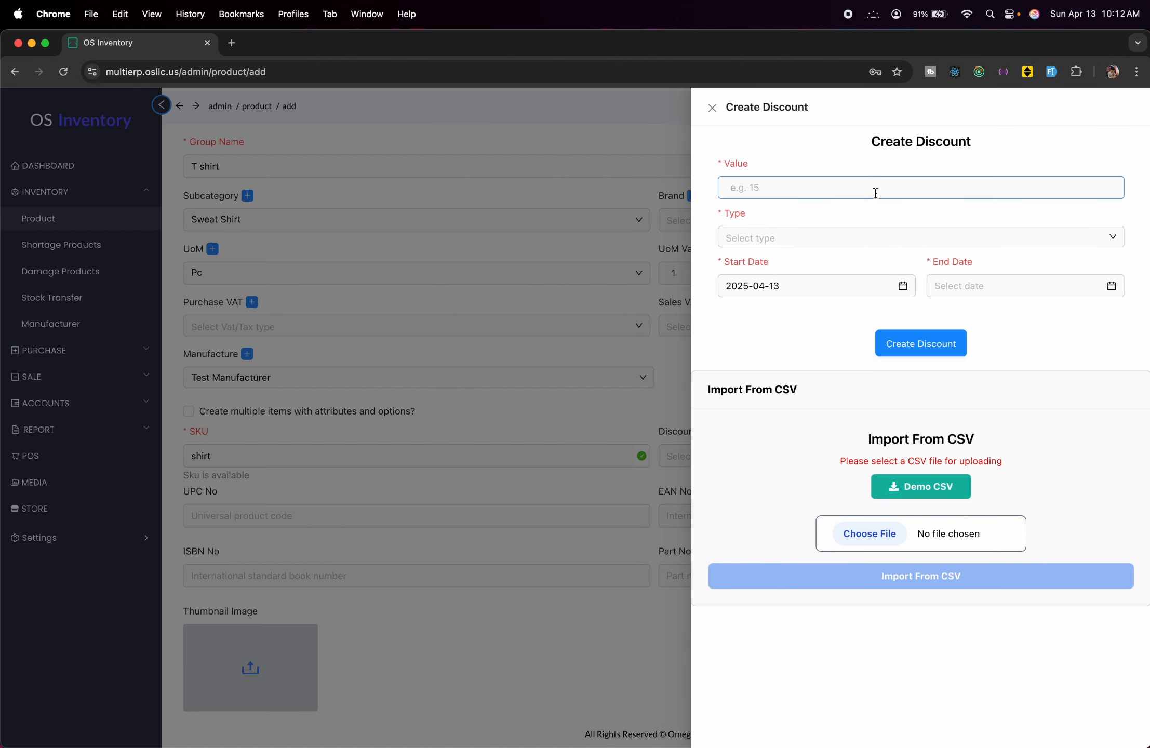
{"action": "type", "text": "10"}
{"action": "left_click", "coordinate": [920, 237]}
{"action": "left_click", "coordinate": [920, 259]}
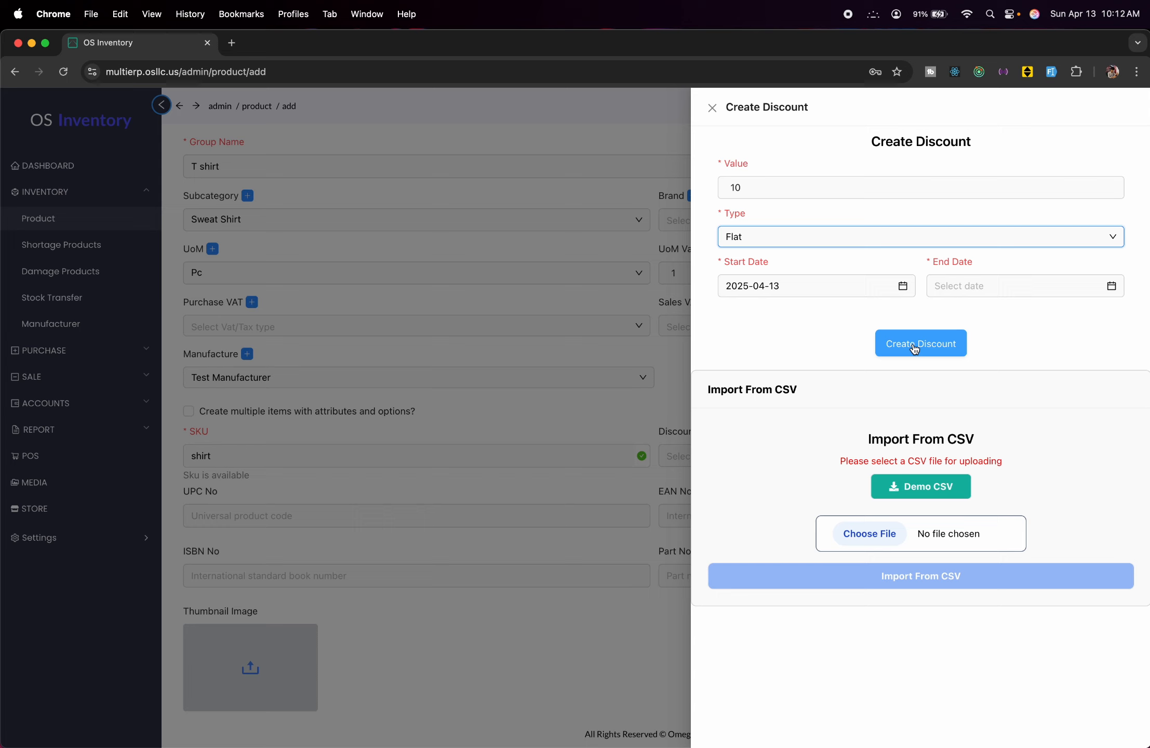
{"action": "left_click", "coordinate": [914, 347]}
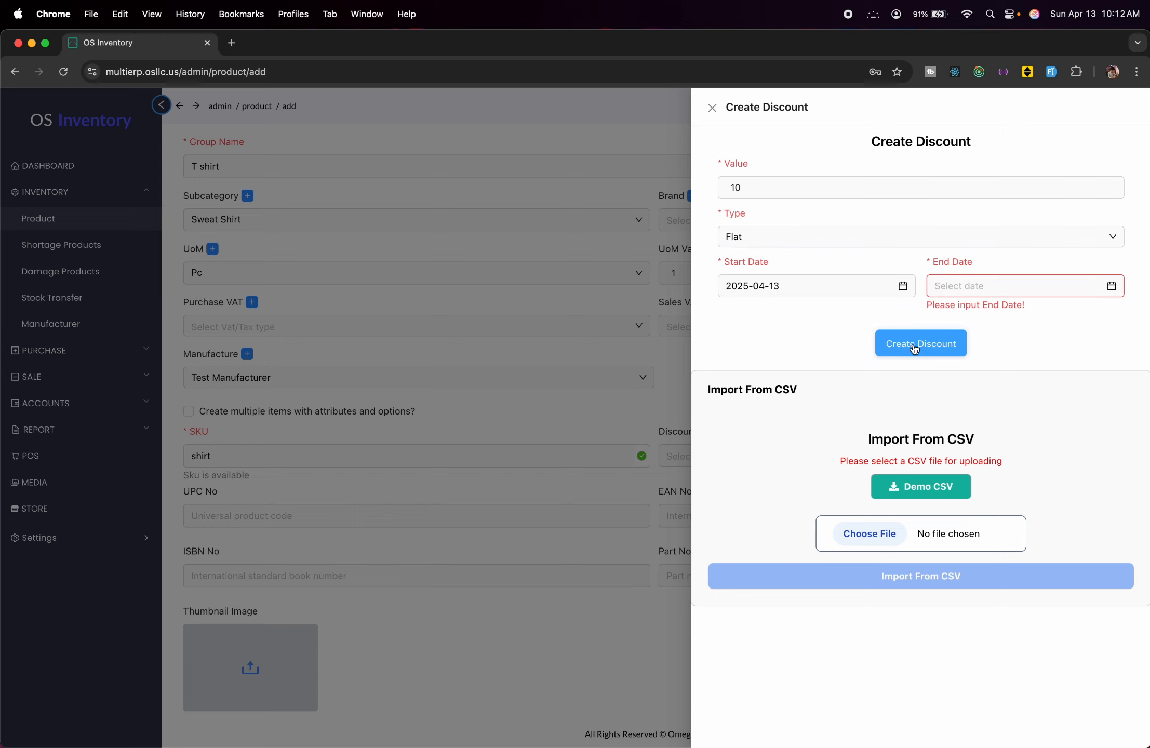
{"action": "left_click", "coordinate": [987, 286]}
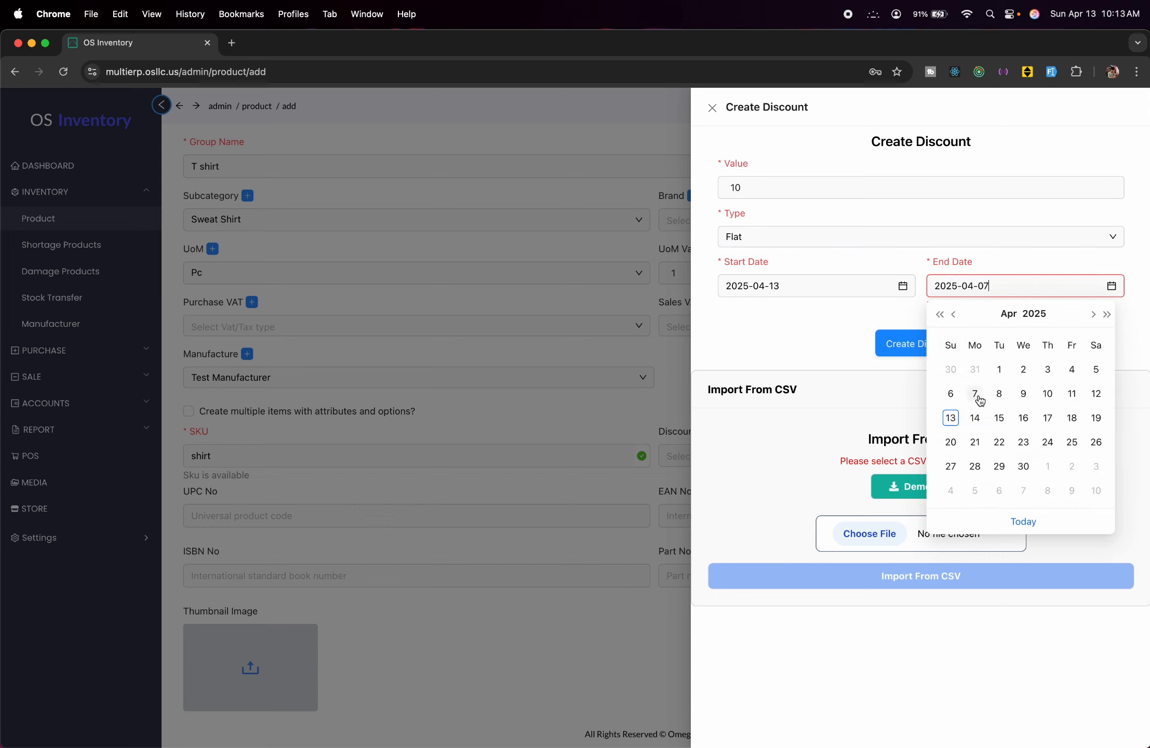
{"action": "left_click", "coordinate": [1023, 417]}
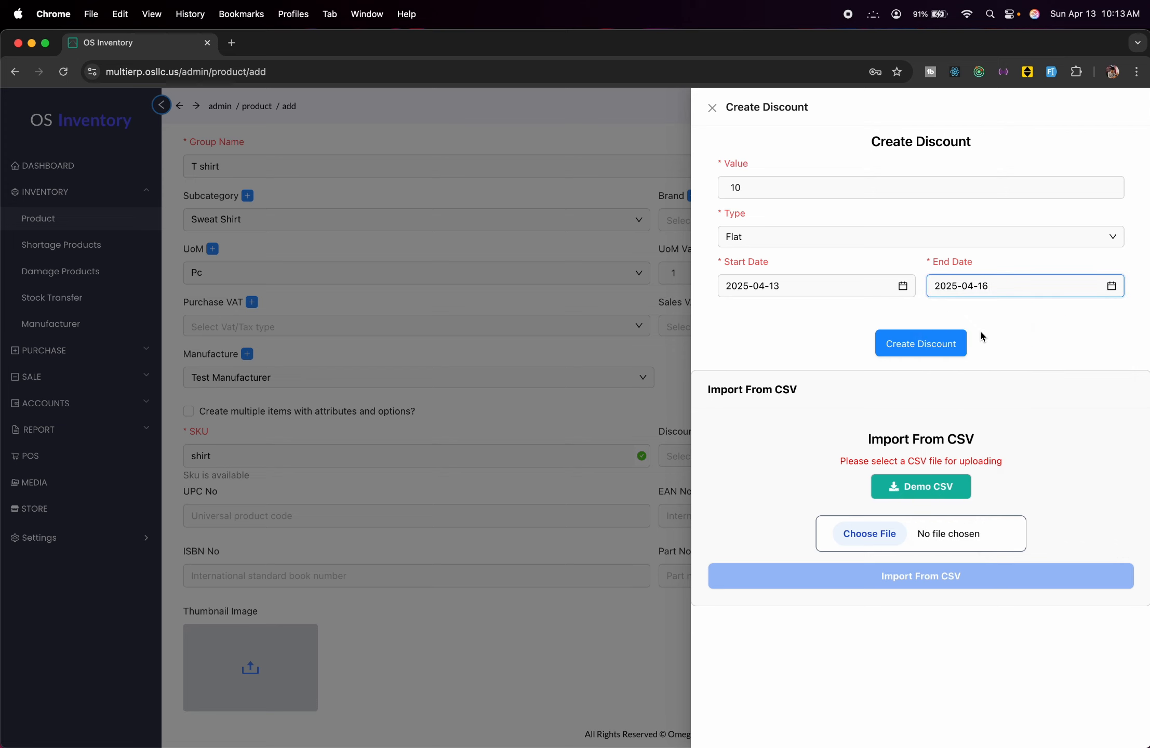
{"action": "left_click", "coordinate": [944, 343]}
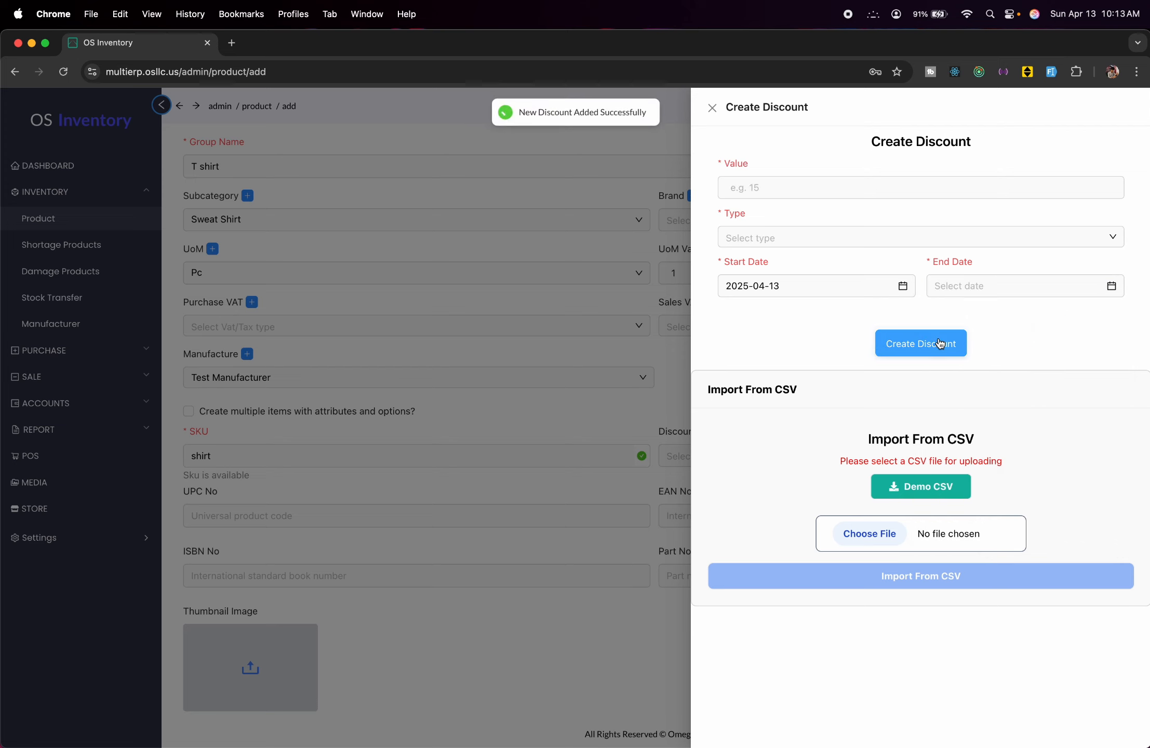
Apply the Flat 10 discount to the product.
{"action": "left_click", "coordinate": [348, 341]}
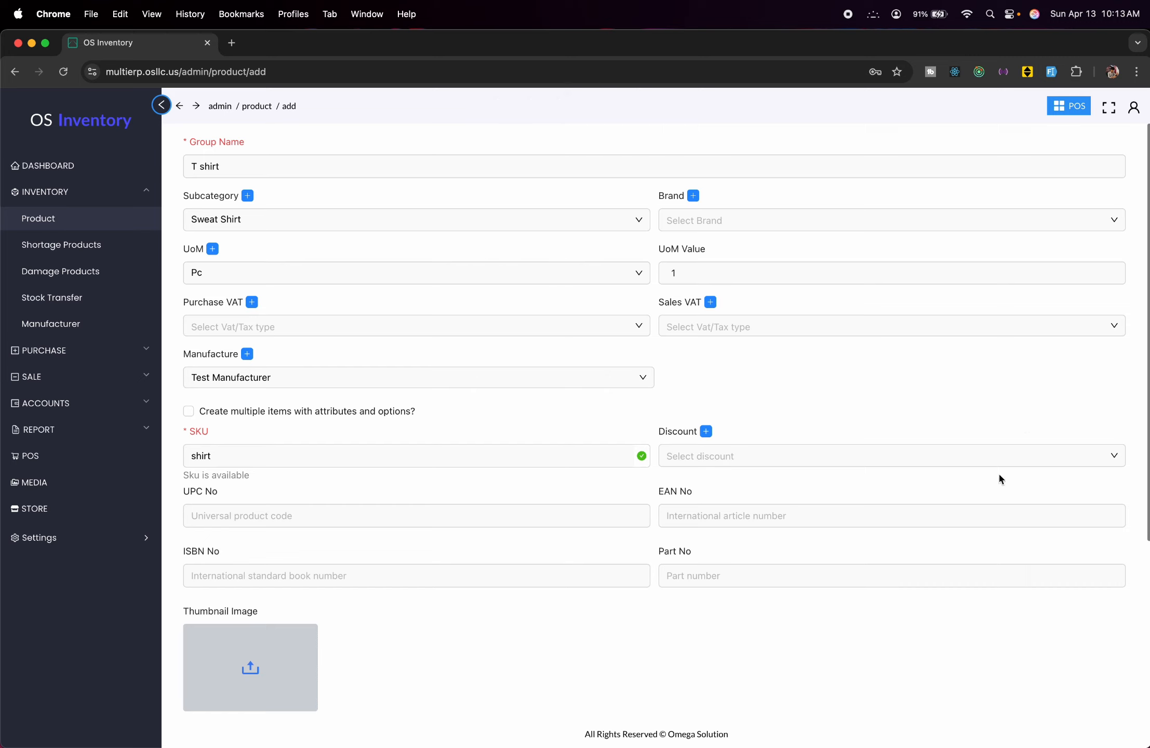
{"action": "left_click", "coordinate": [890, 447]}
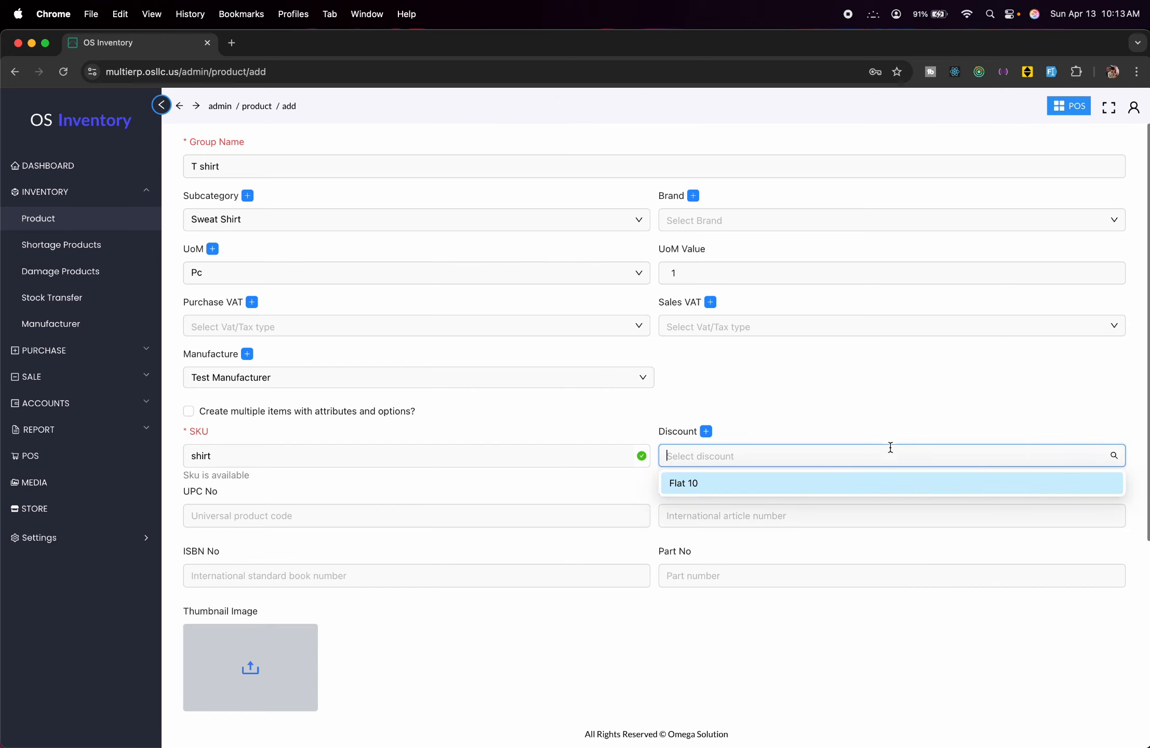
{"action": "left_click", "coordinate": [788, 487]}
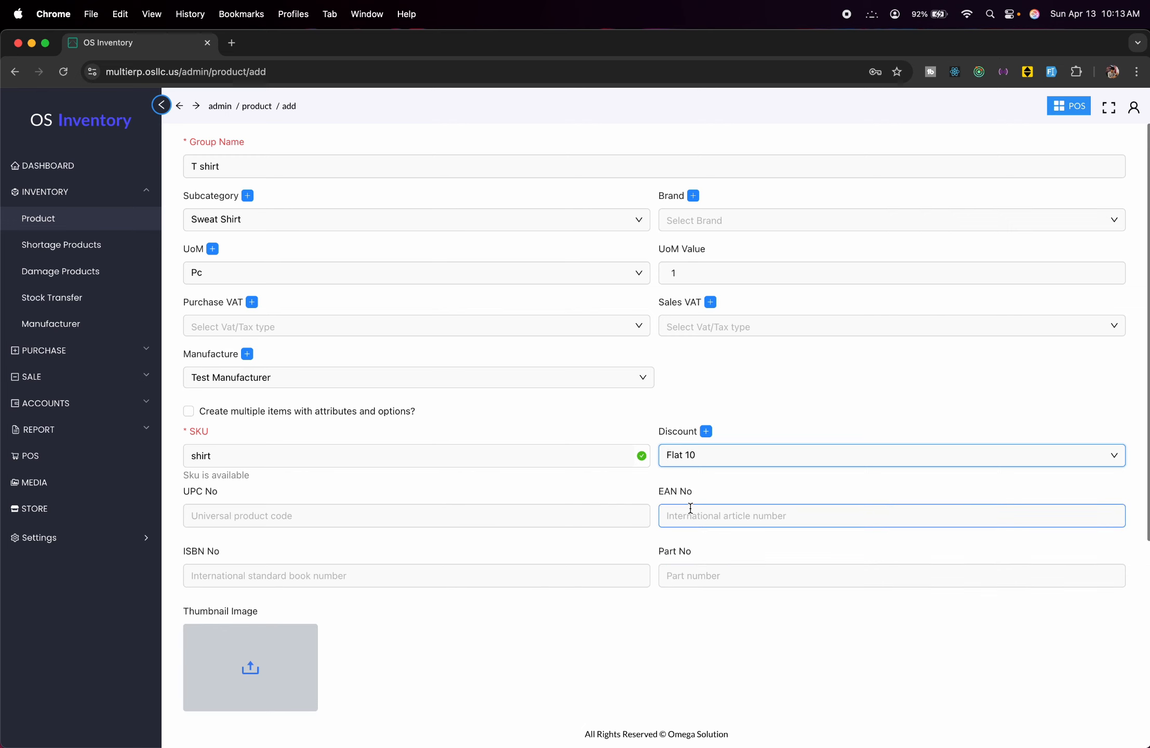
Upload 102833.jpg from Downloads and insert it as the product thumbnail.
{"action": "scroll", "coordinate": [689, 509], "scroll_direction": "down", "scroll_amount": 3}
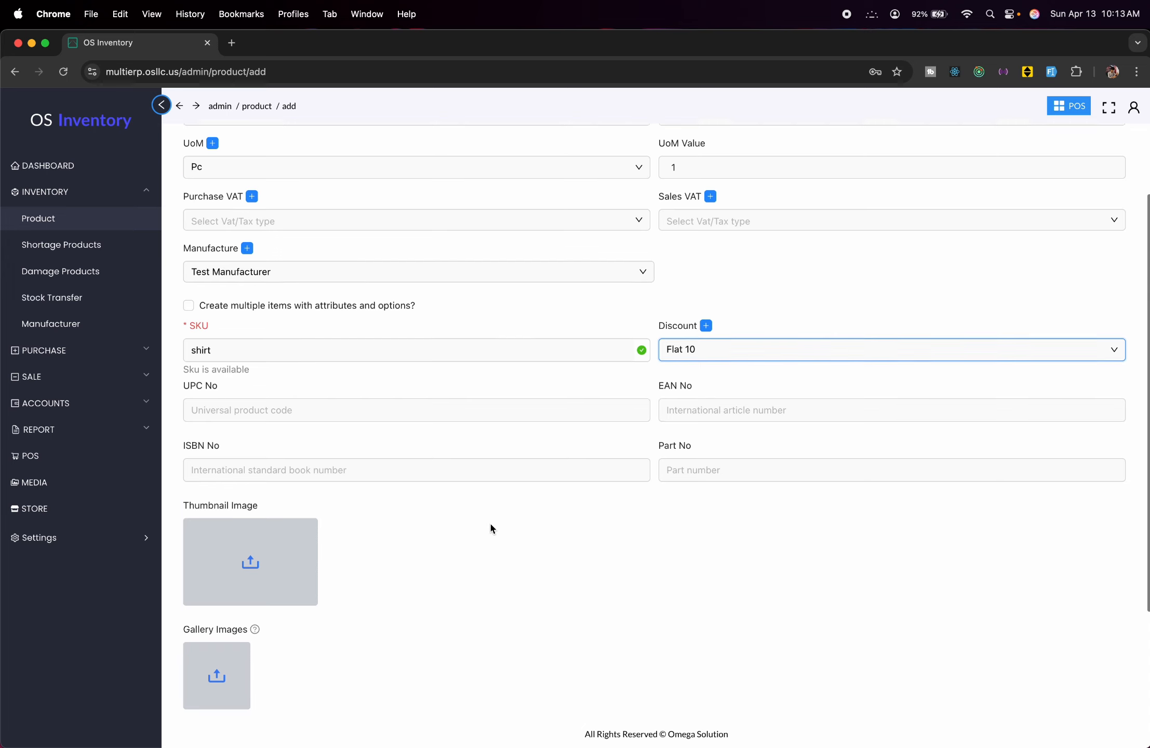
{"action": "scroll", "coordinate": [489, 525], "scroll_direction": "down", "scroll_amount": 5}
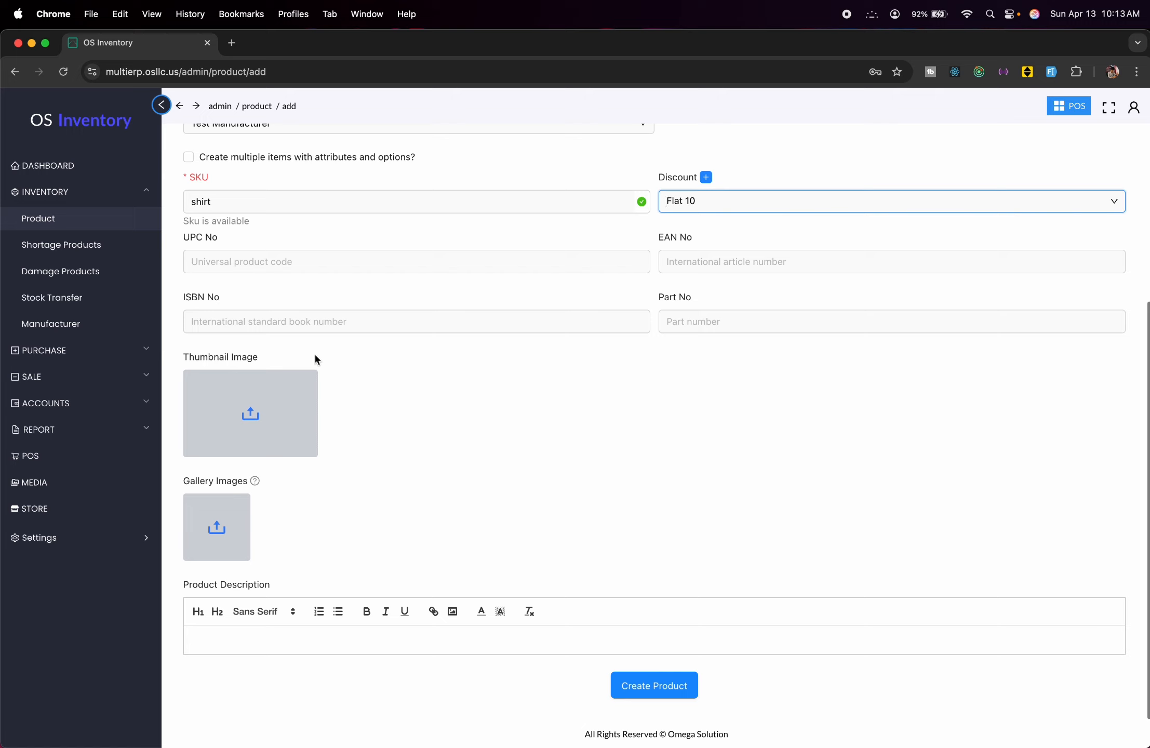
{"action": "left_click", "coordinate": [253, 412]}
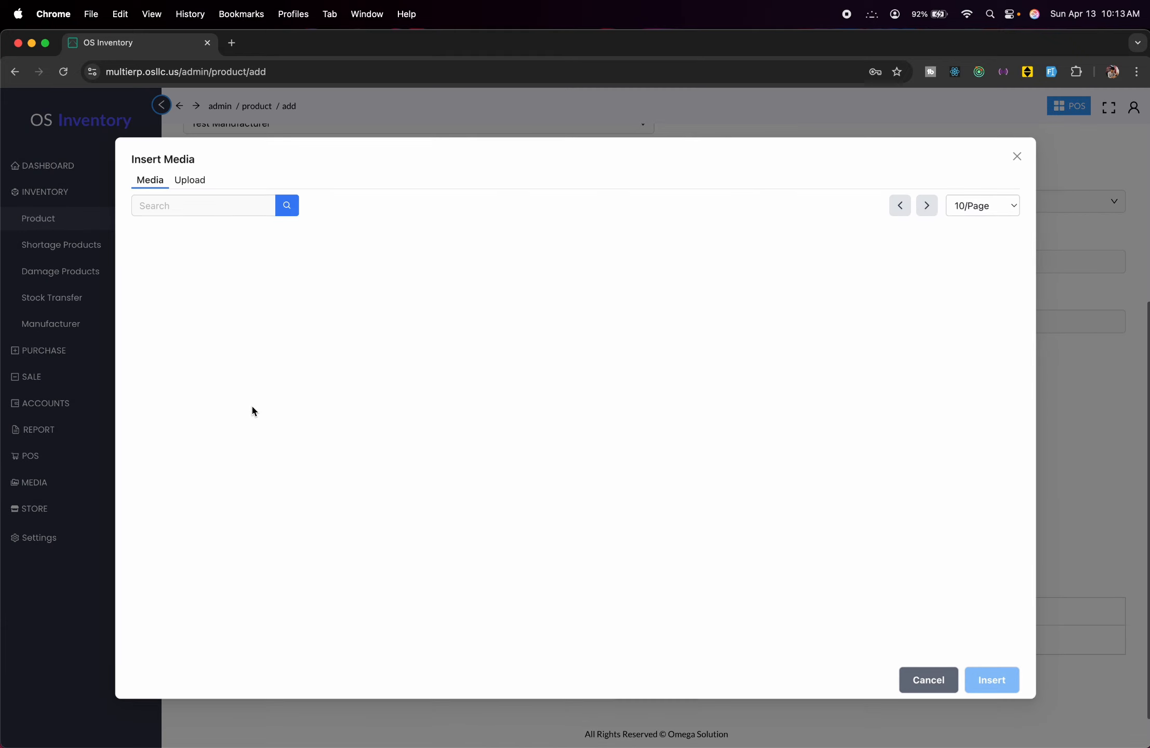
{"action": "left_click", "coordinate": [191, 182]}
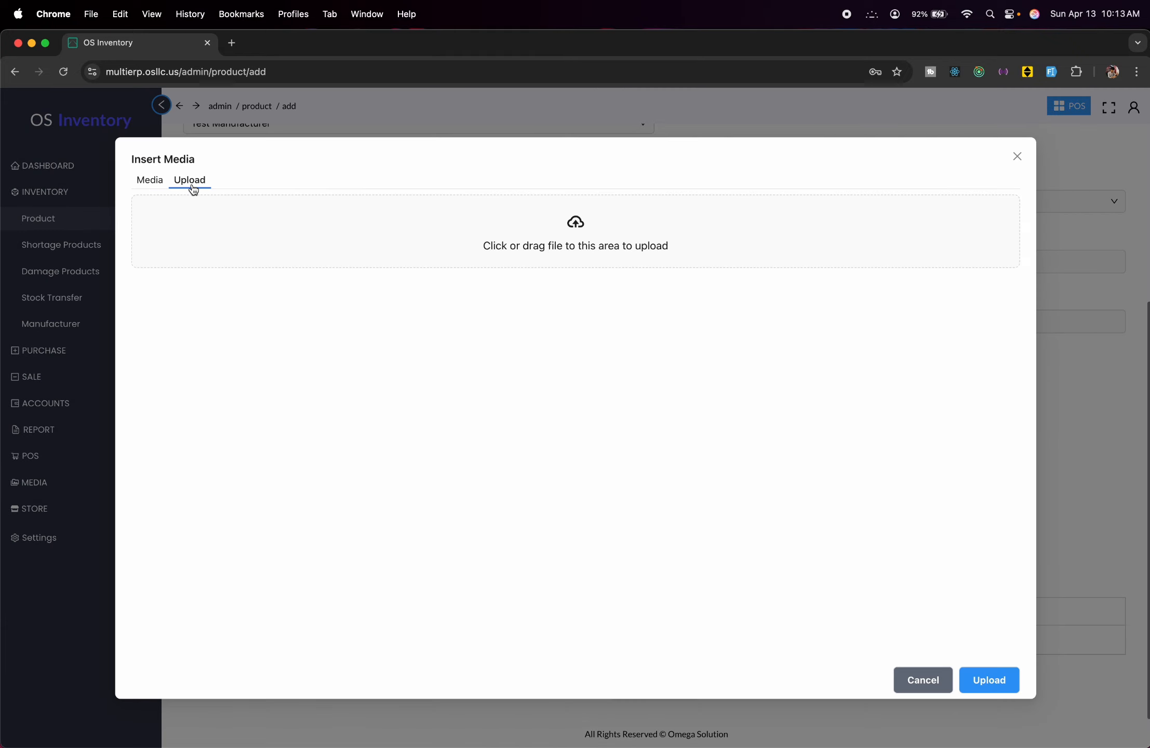
{"action": "left_click", "coordinate": [582, 230]}
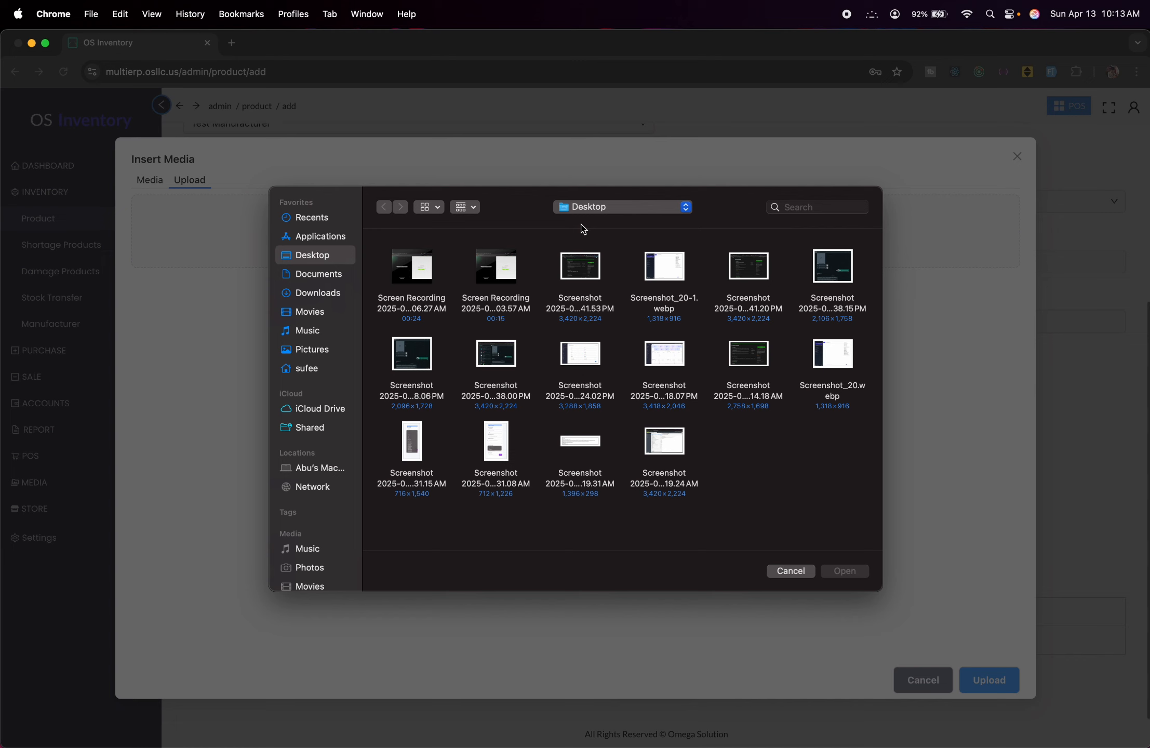
{"action": "left_click", "coordinate": [318, 299]}
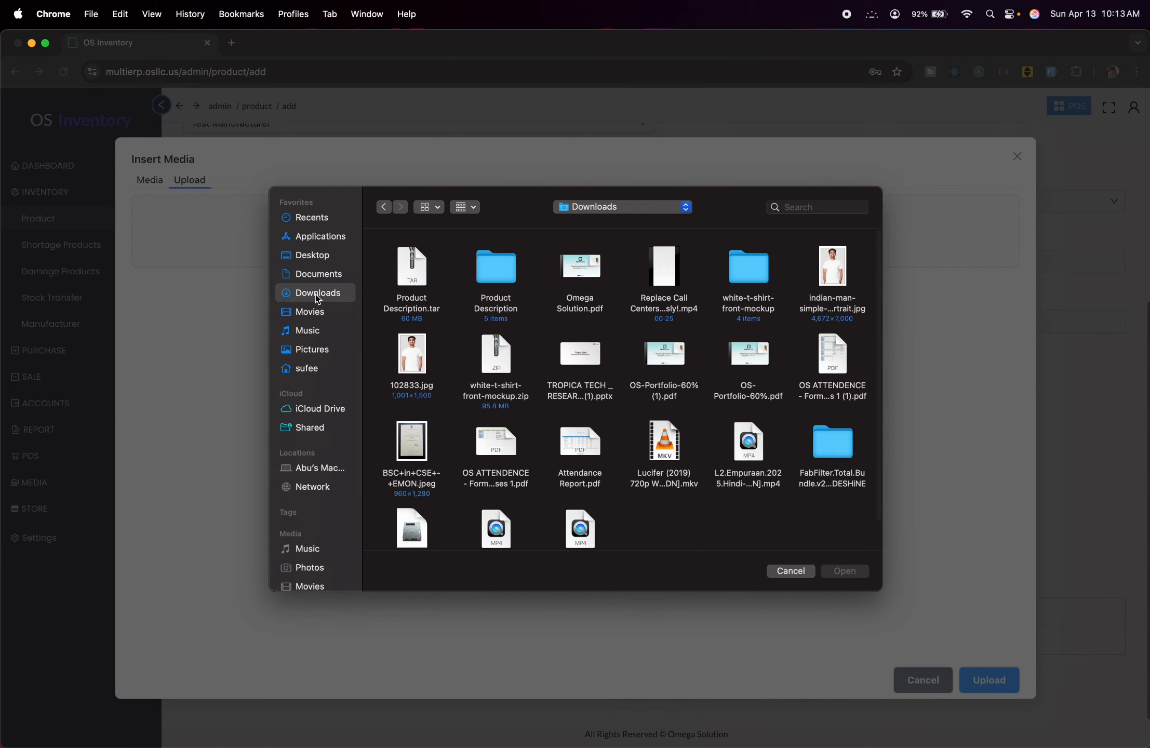
{"action": "left_click", "coordinate": [402, 357]}
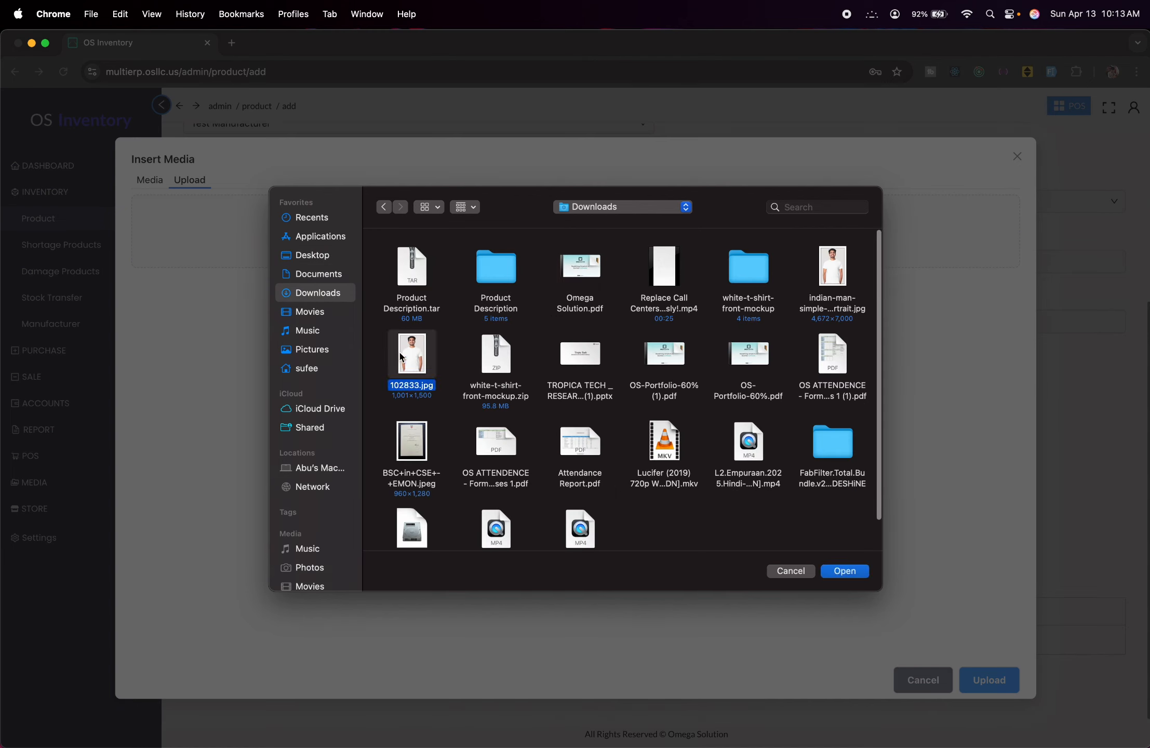
{"action": "left_click", "coordinate": [836, 572]}
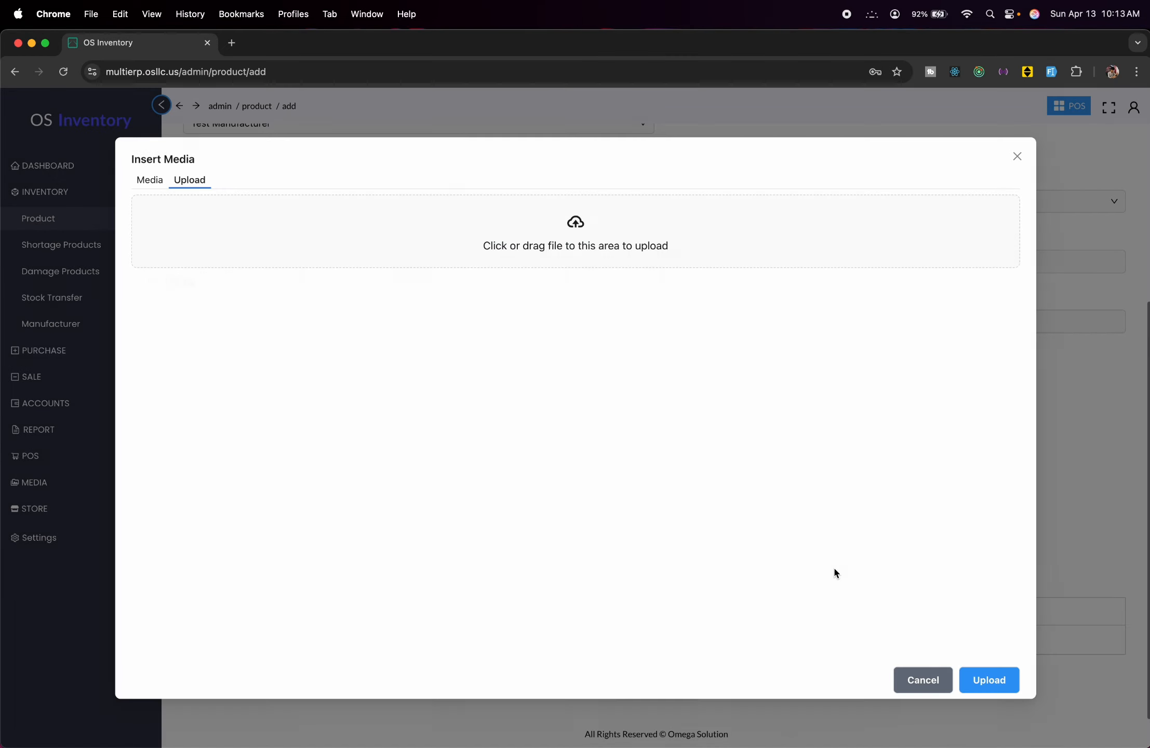
{"action": "left_click", "coordinate": [988, 688]}
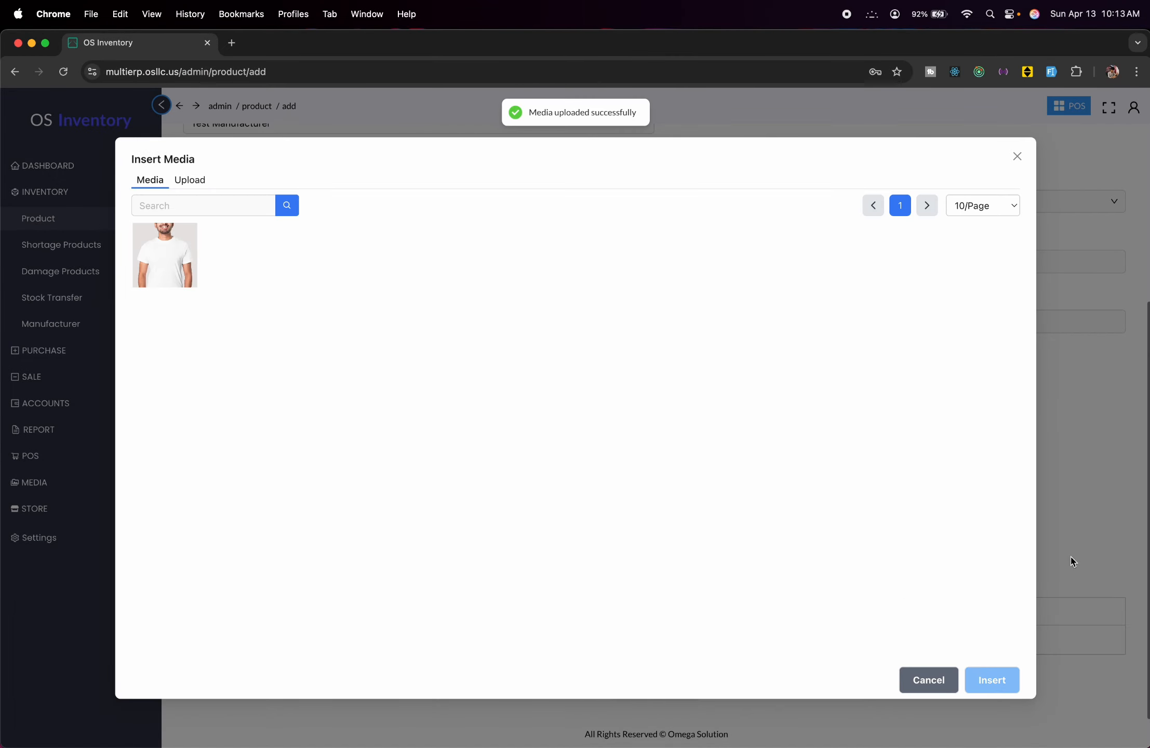
{"action": "left_click", "coordinate": [170, 268]}
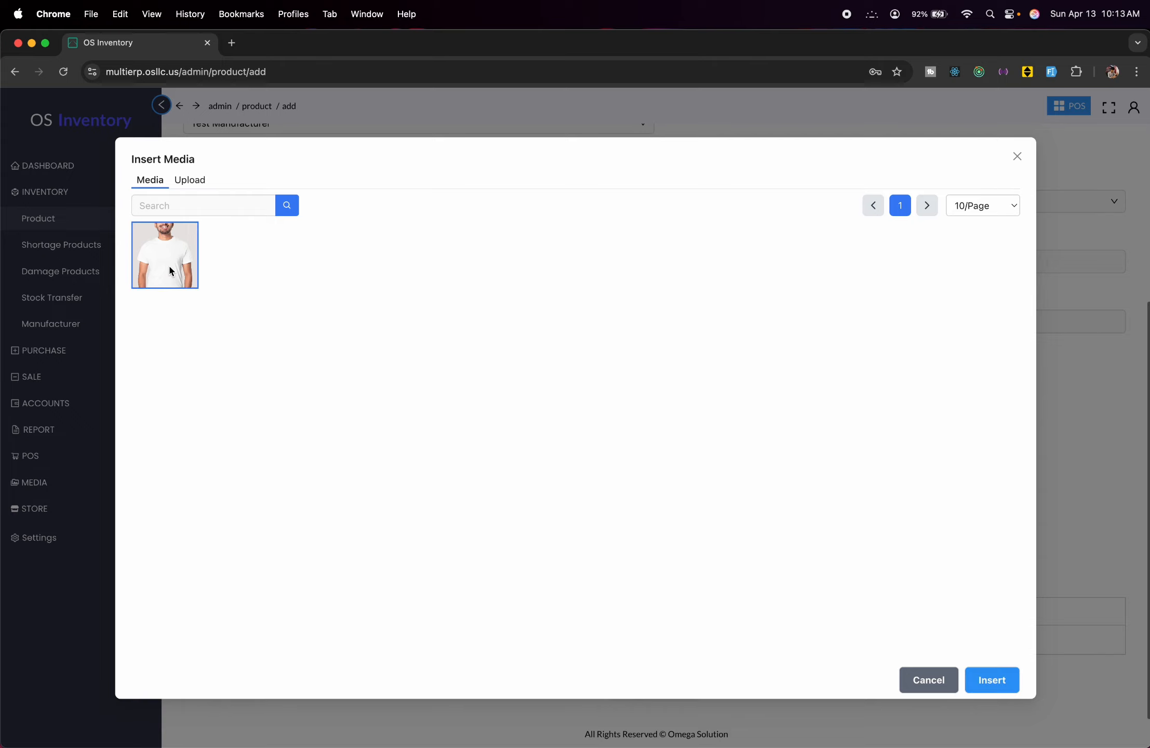
{"action": "left_click", "coordinate": [991, 680]}
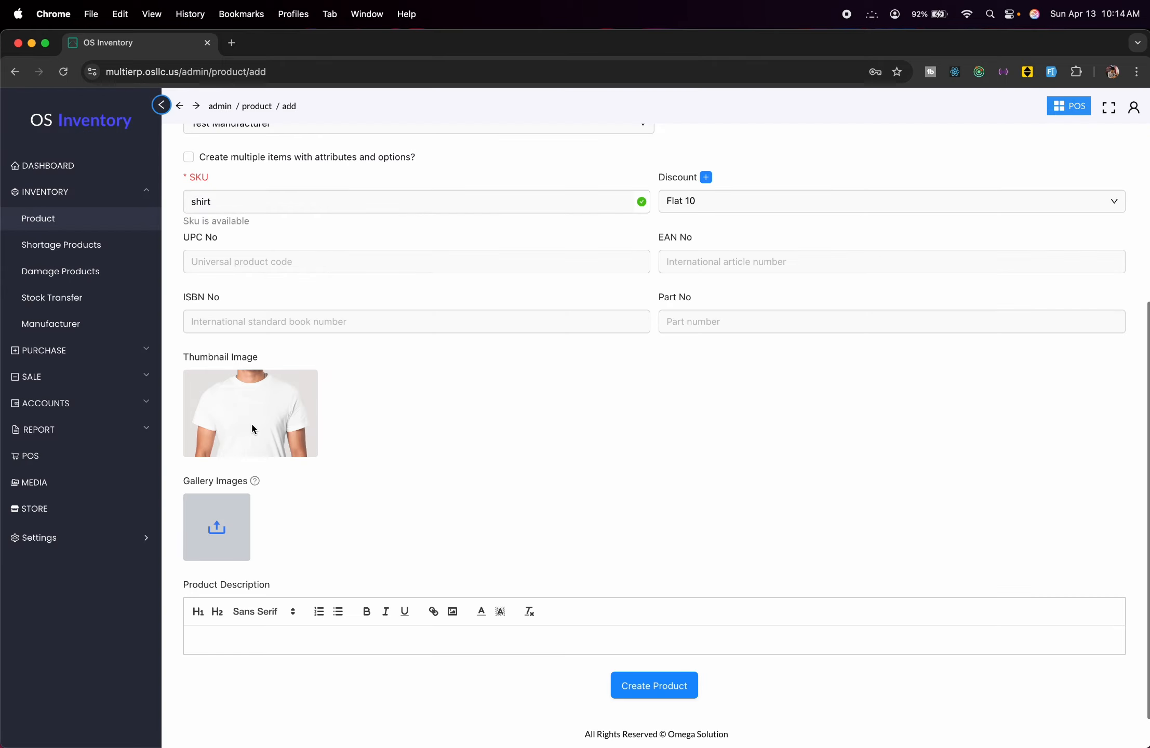
Add the T-shirt photo to the product's gallery images.
{"action": "left_click", "coordinate": [207, 549]}
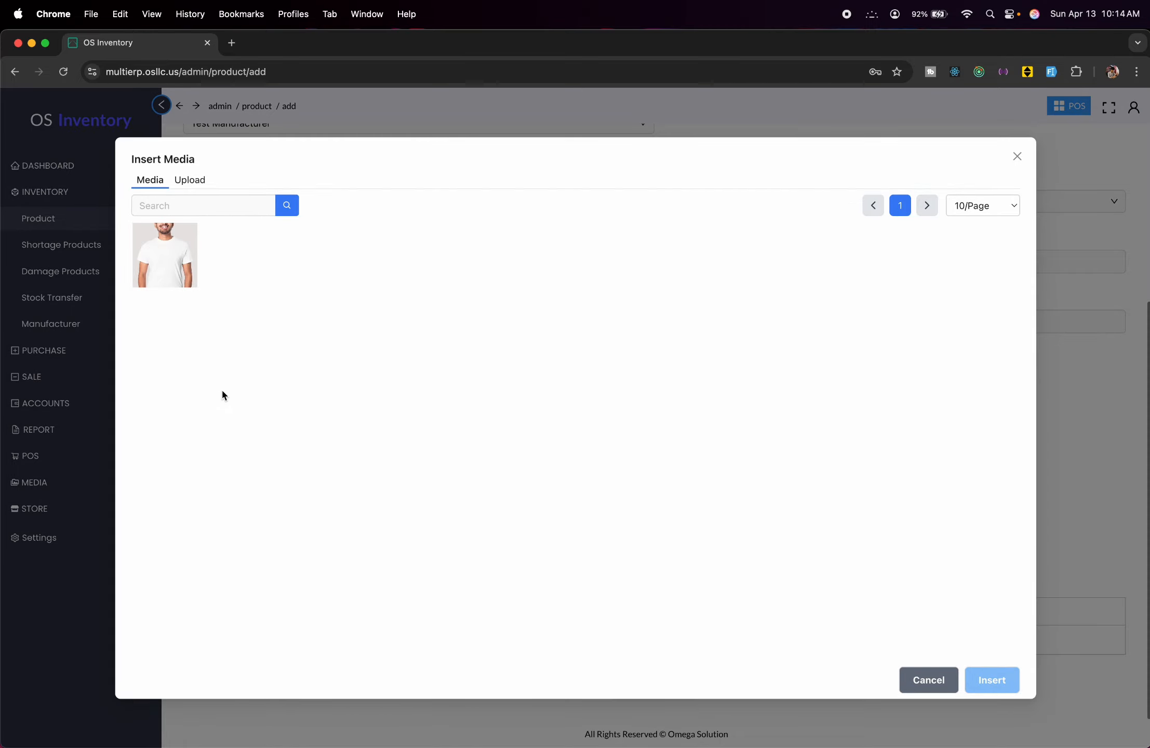
{"action": "left_click", "coordinate": [161, 262]}
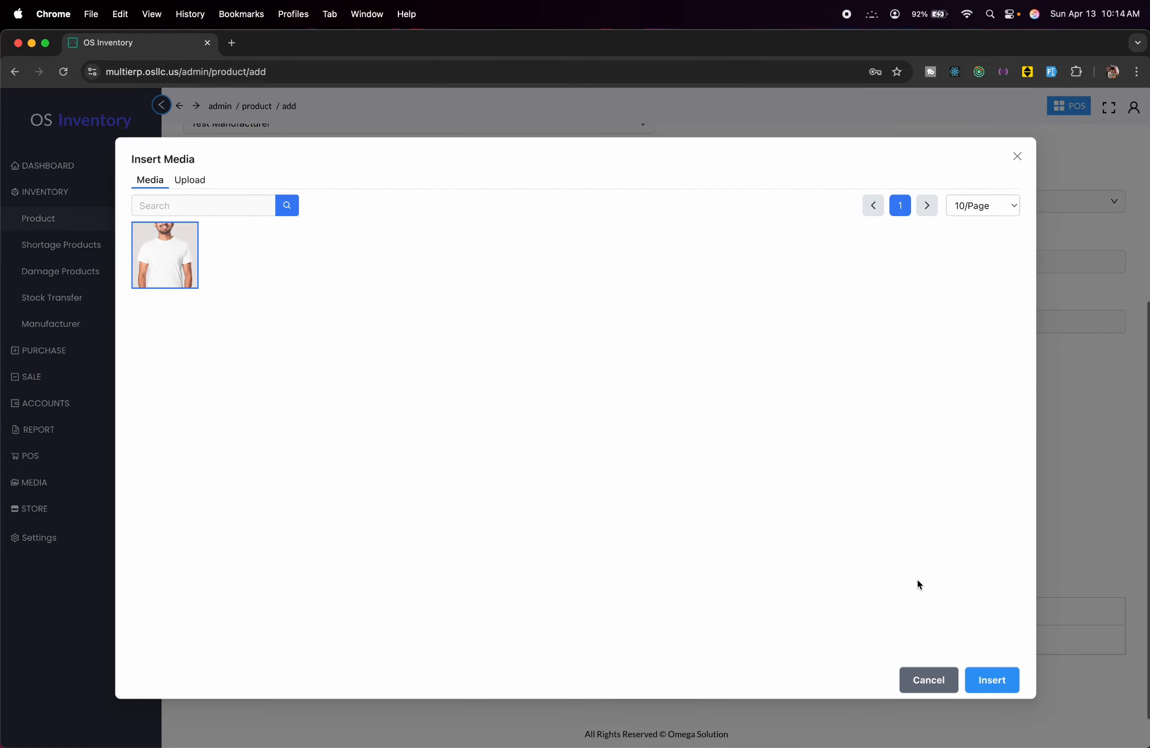
{"action": "left_click", "coordinate": [989, 680]}
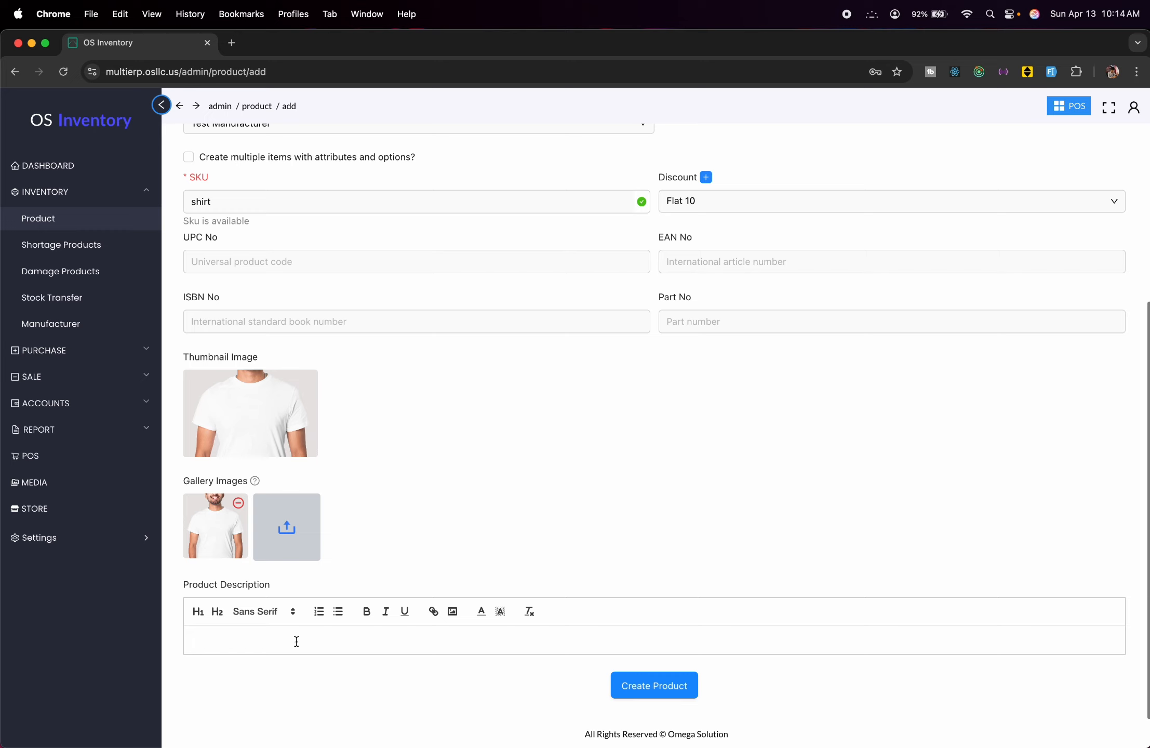
Describe the available sizes S, M, L, XL, XXL and save the T shirt product.
{"action": "type", "text": "Size Available : S, M, K,"}
{"action": "key", "text": "BackSpace"}
{"action": "key", "text": "BackSpace"}
{"action": "key", "text": "BackSpace"}
{"action": "type", "text": "L, XL, XXL"}
{"action": "left_click", "coordinate": [646, 693]}
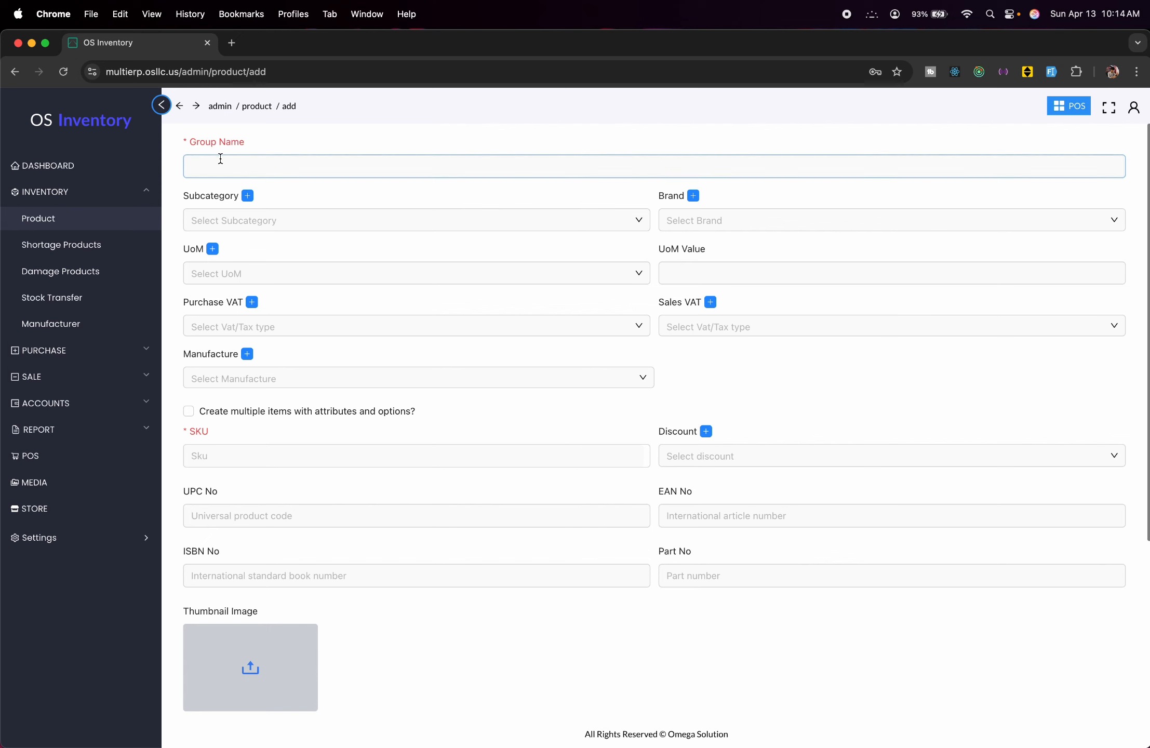
Return via Inventory > Product to the Products list showing T shirt under Sweat Shirt.
{"action": "left_click", "coordinate": [178, 107]}
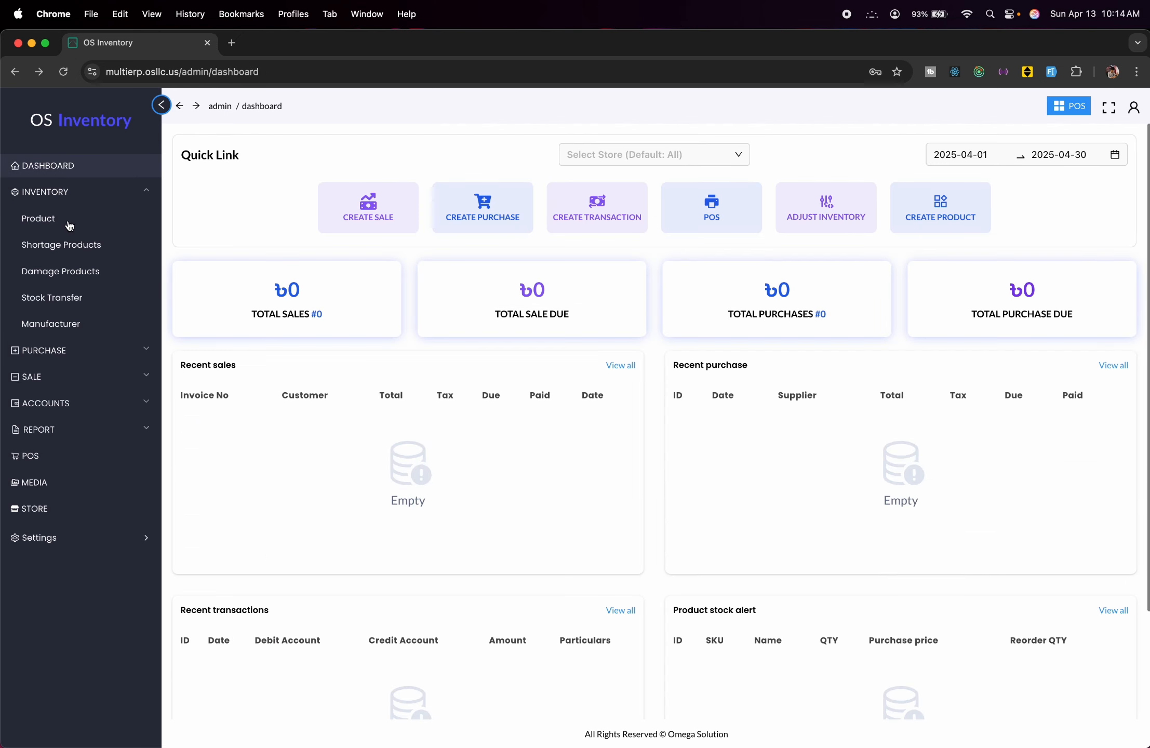
{"action": "left_click", "coordinate": [69, 226]}
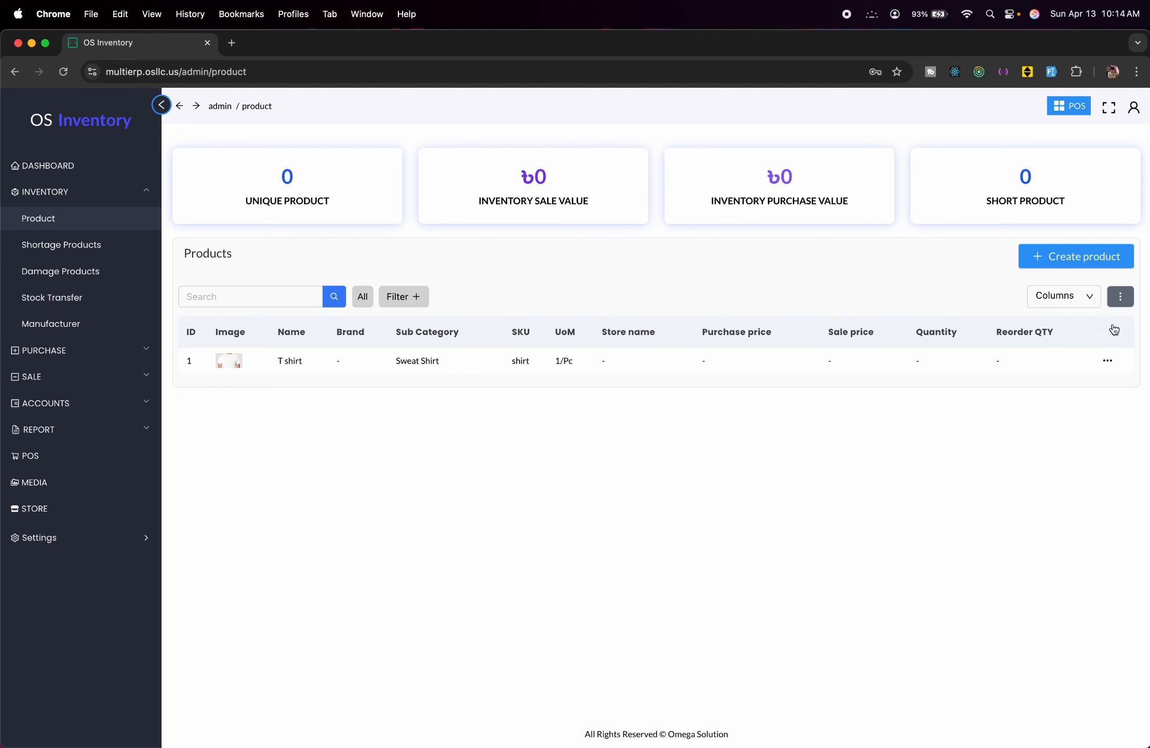
{"action": "left_click", "coordinate": [1089, 256]}
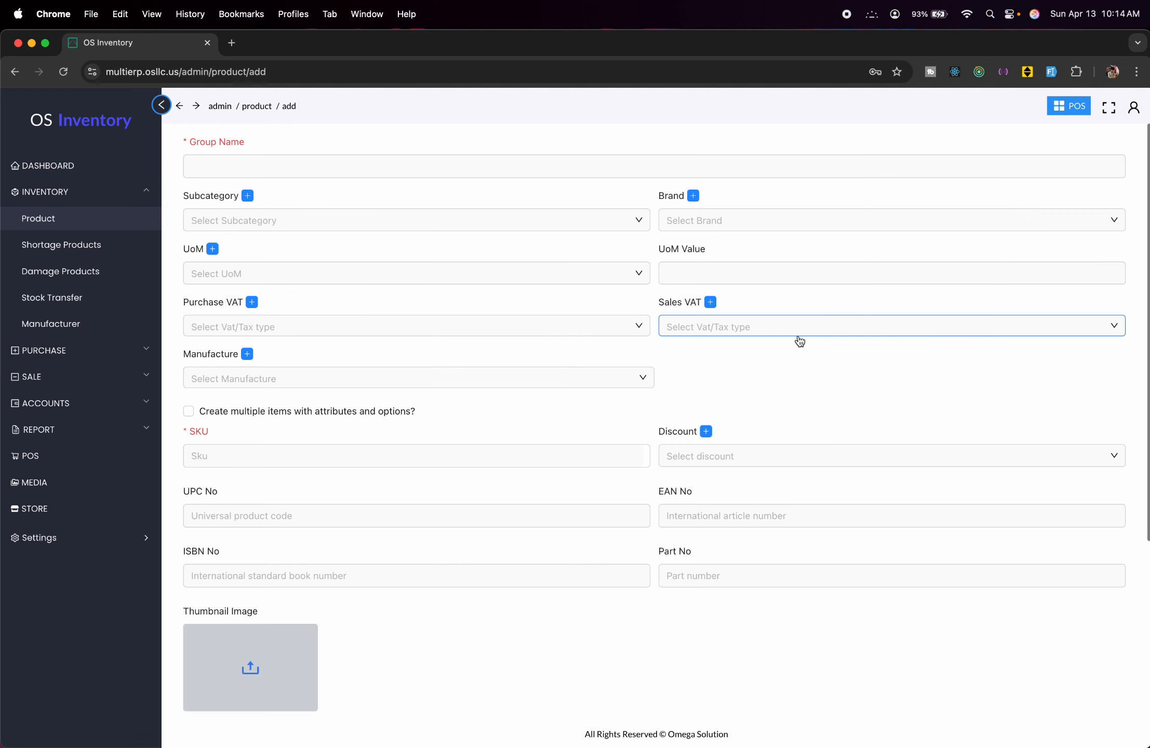
{"action": "scroll", "coordinate": [798, 338], "scroll_direction": "down", "scroll_amount": 5}
{"action": "scroll", "coordinate": [798, 340], "scroll_direction": "up", "scroll_amount": 5}
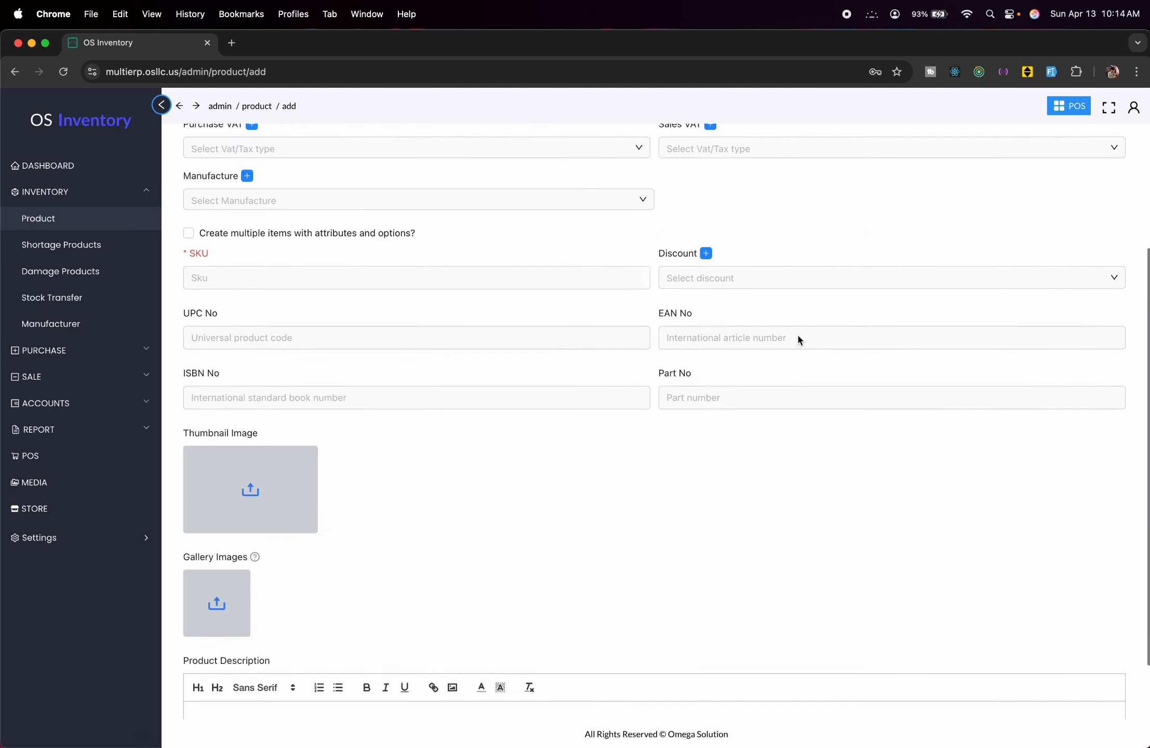
{"action": "left_click", "coordinate": [180, 106]}
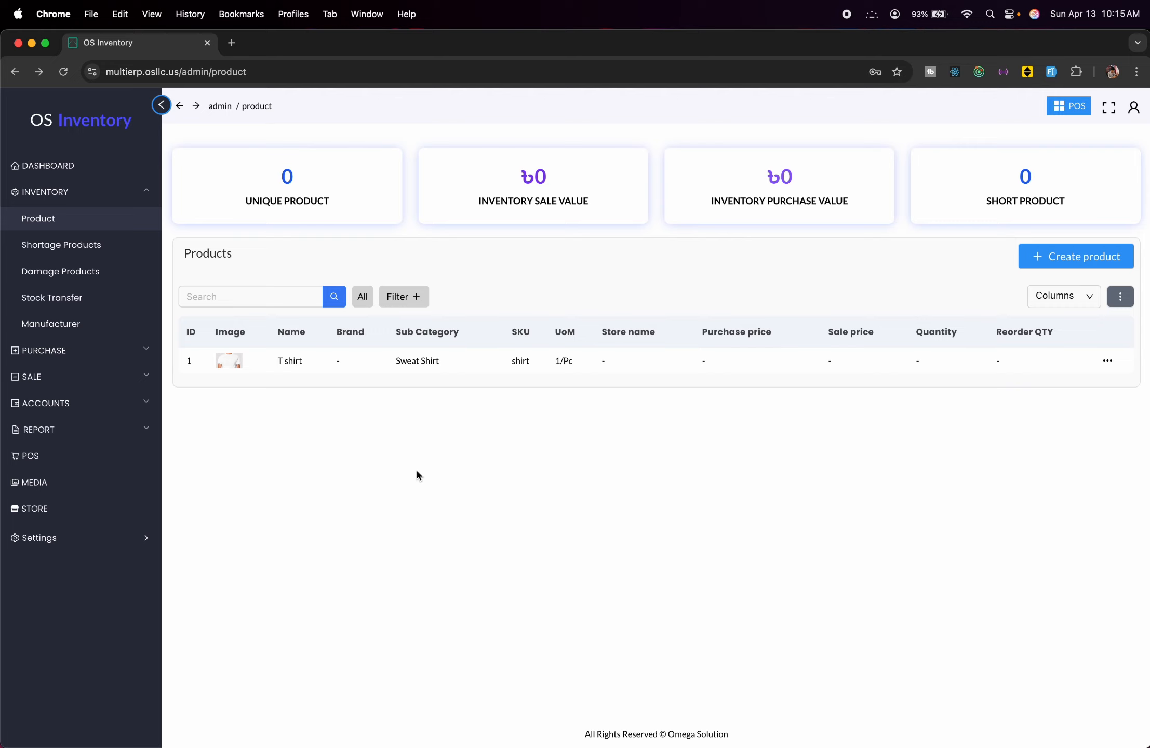
Start a new purchase invoice with T shirt as the first product.
{"action": "left_click", "coordinate": [86, 200]}
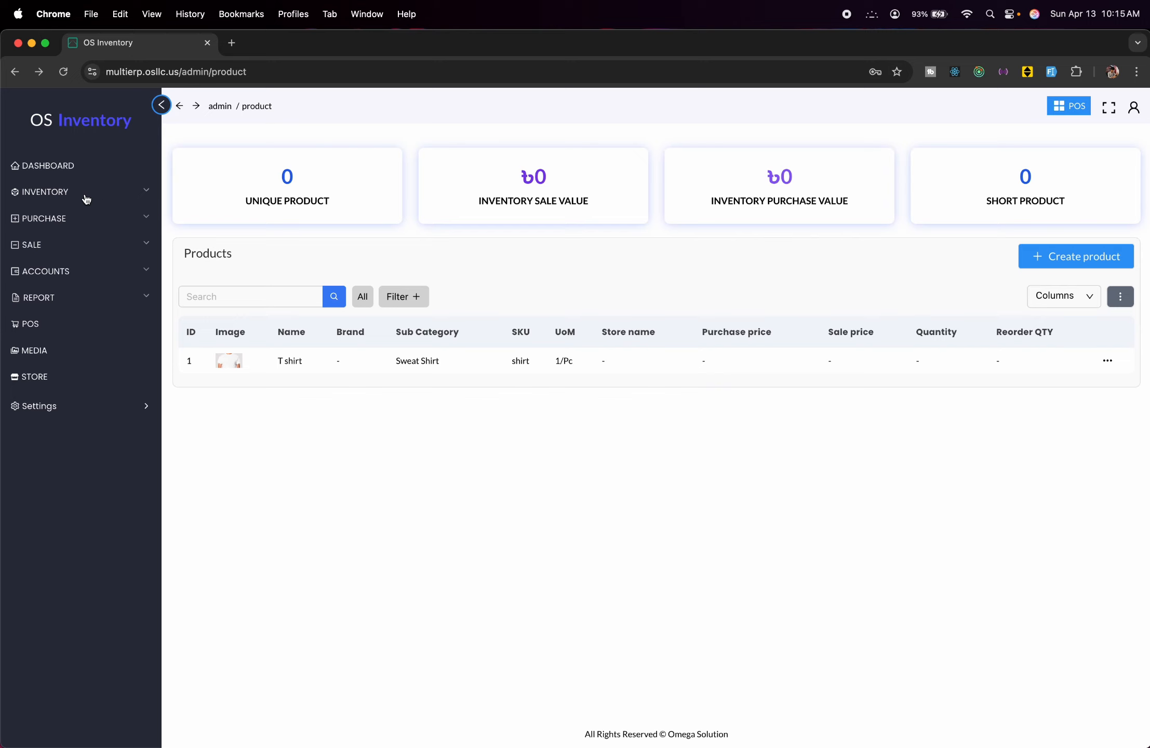
{"action": "left_click", "coordinate": [110, 218]}
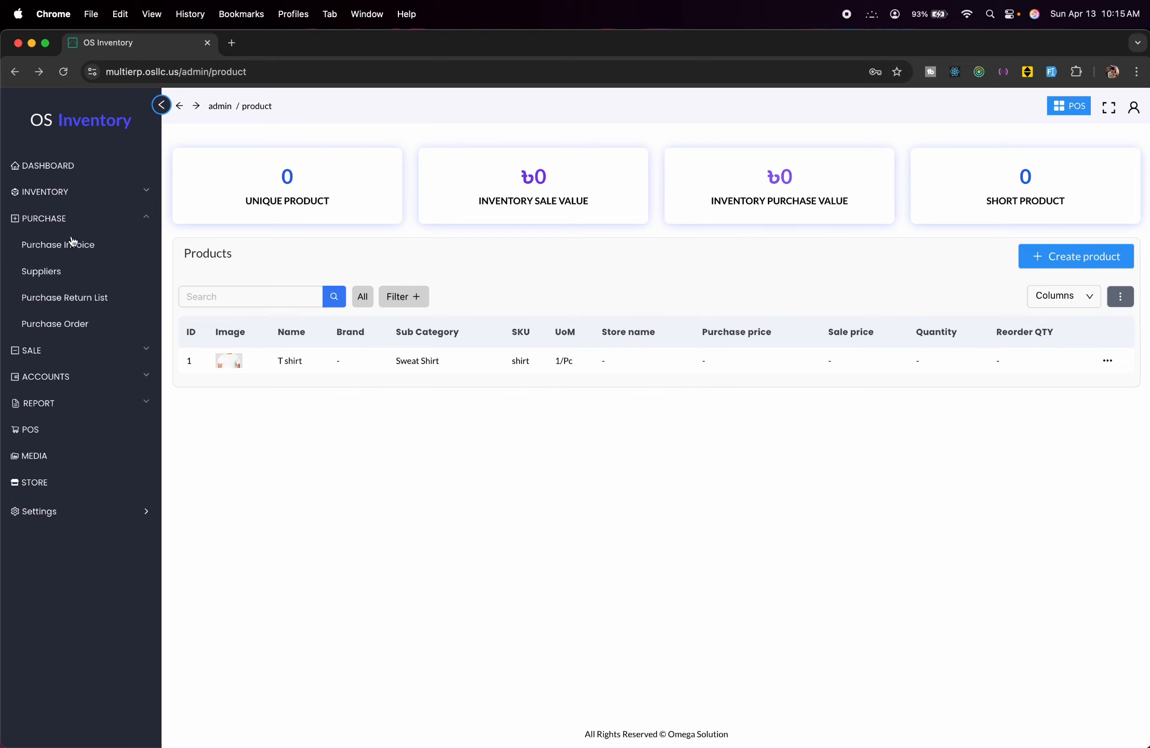
{"action": "left_click", "coordinate": [96, 256]}
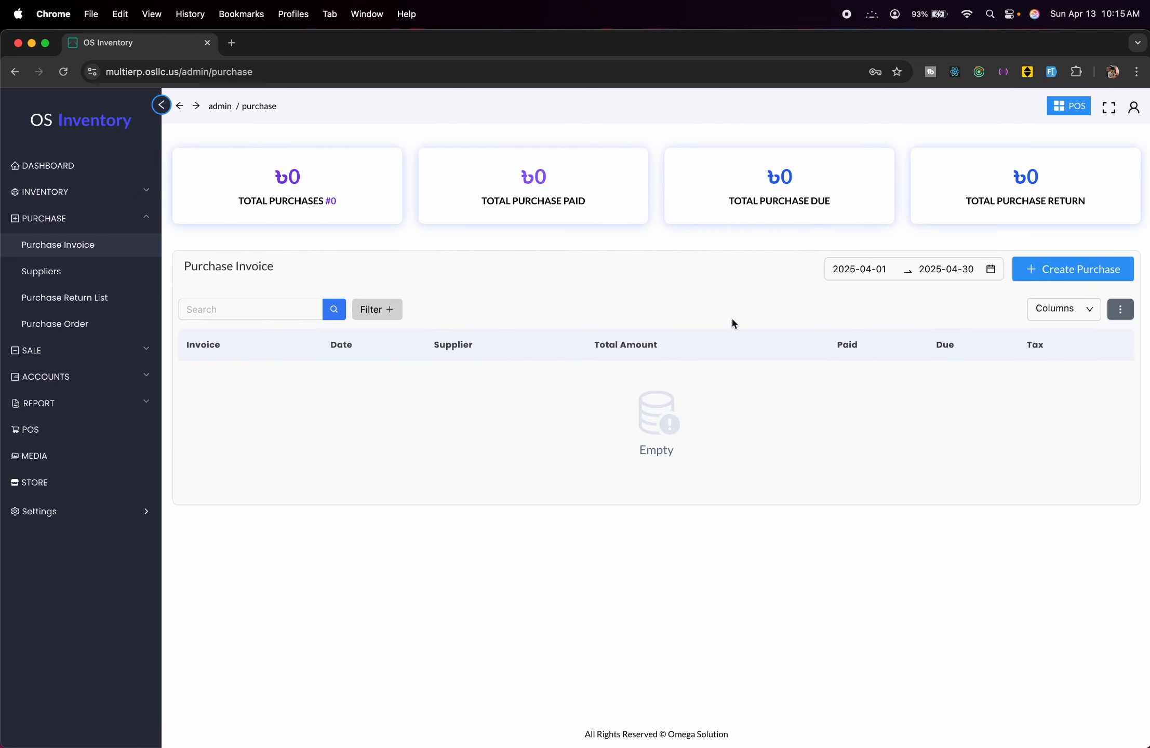
{"action": "left_click", "coordinate": [1072, 270]}
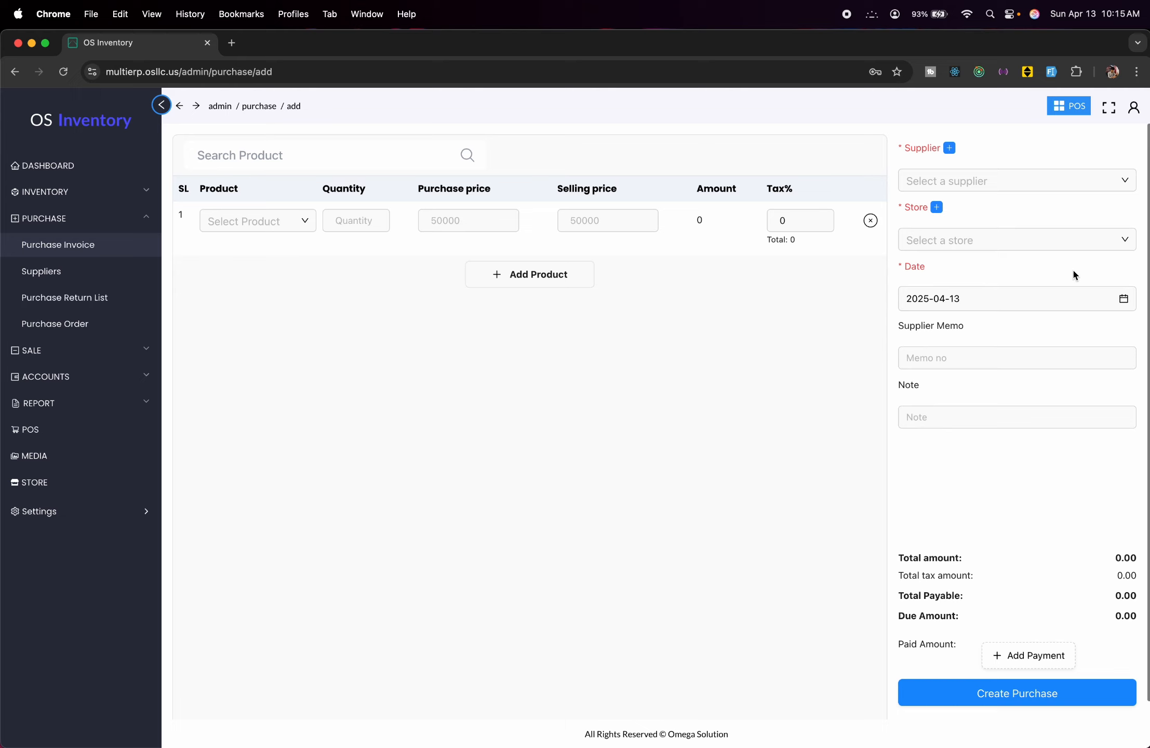
{"action": "left_click", "coordinate": [271, 217]}
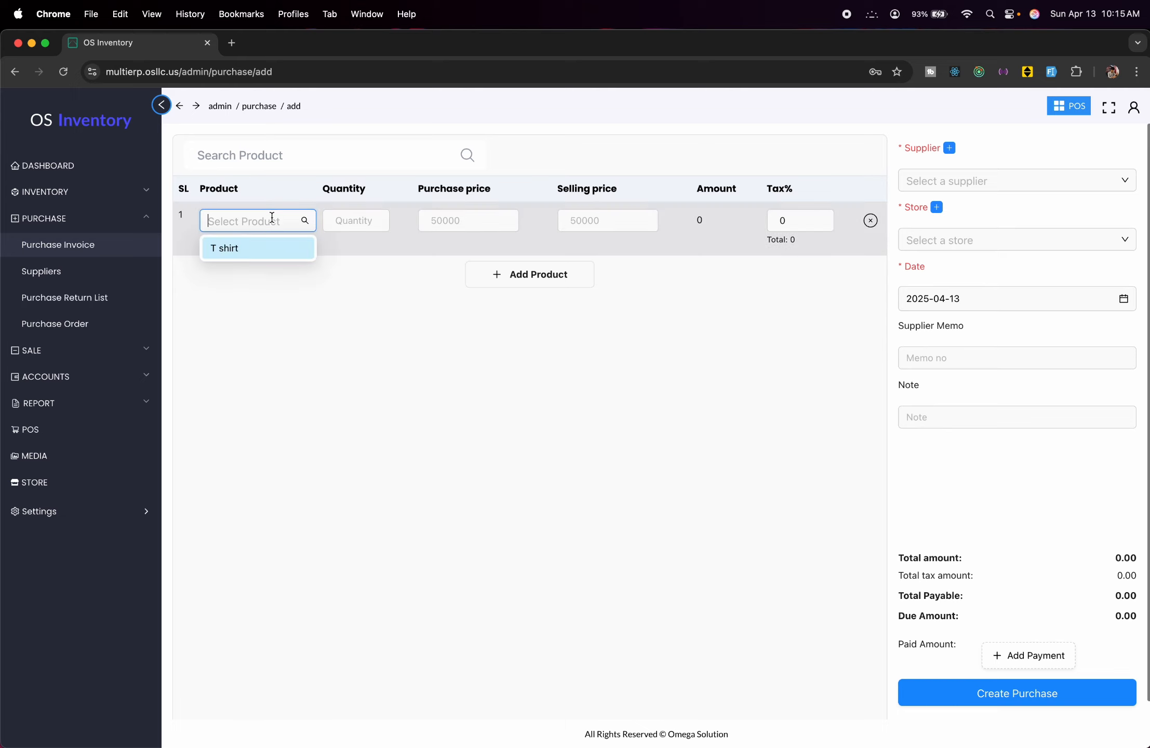
{"action": "left_click", "coordinate": [275, 254]}
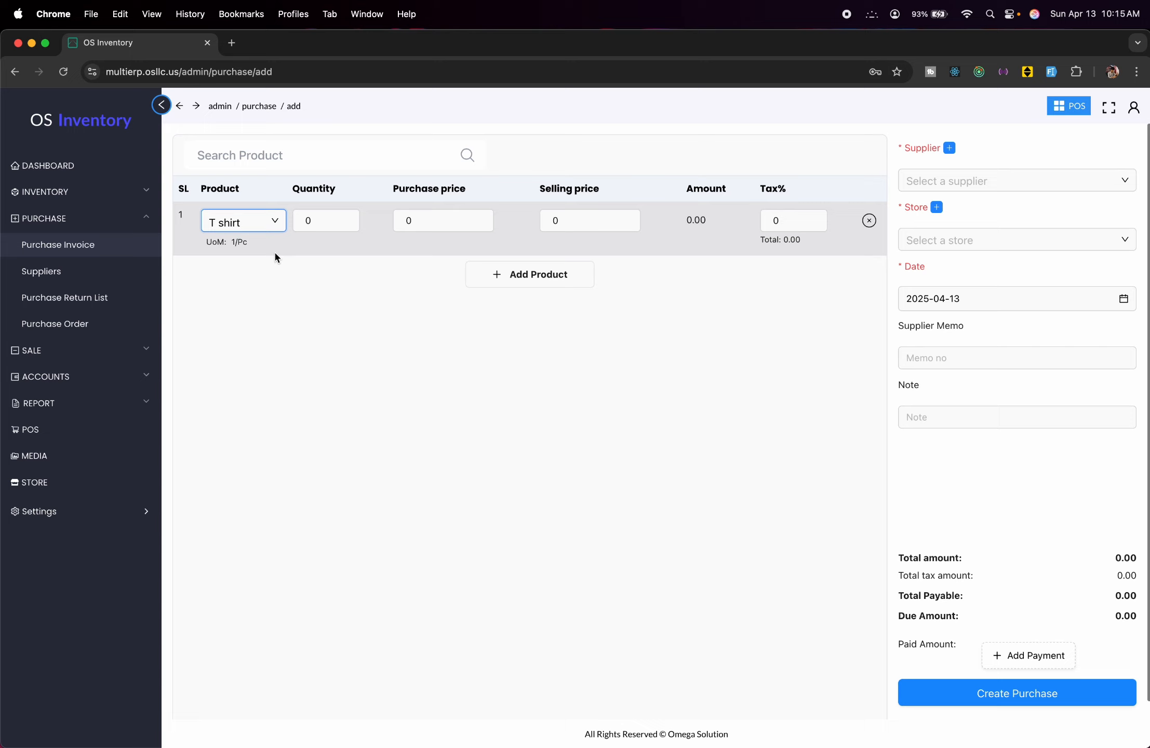
Enter quantity 100, purchase price 50, selling price 60 and tax 1.2%.
{"action": "left_click", "coordinate": [302, 224]}
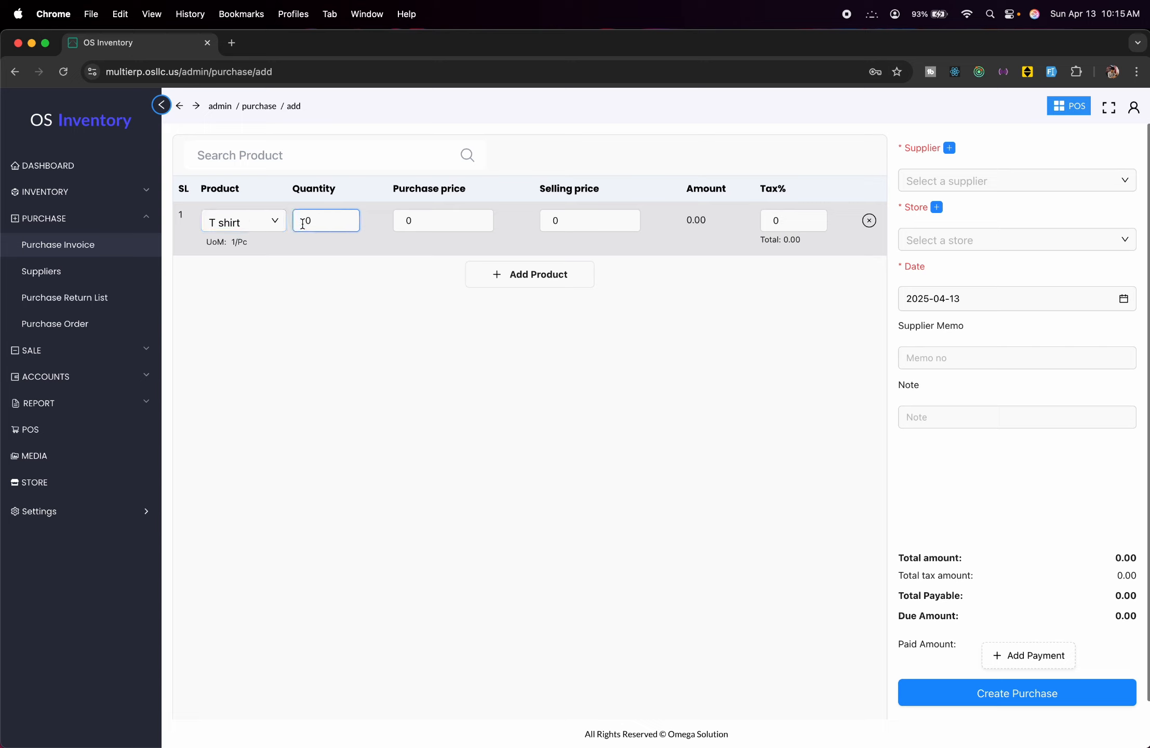
{"action": "type", "text": "100"}
{"action": "left_click", "coordinate": [408, 222]}
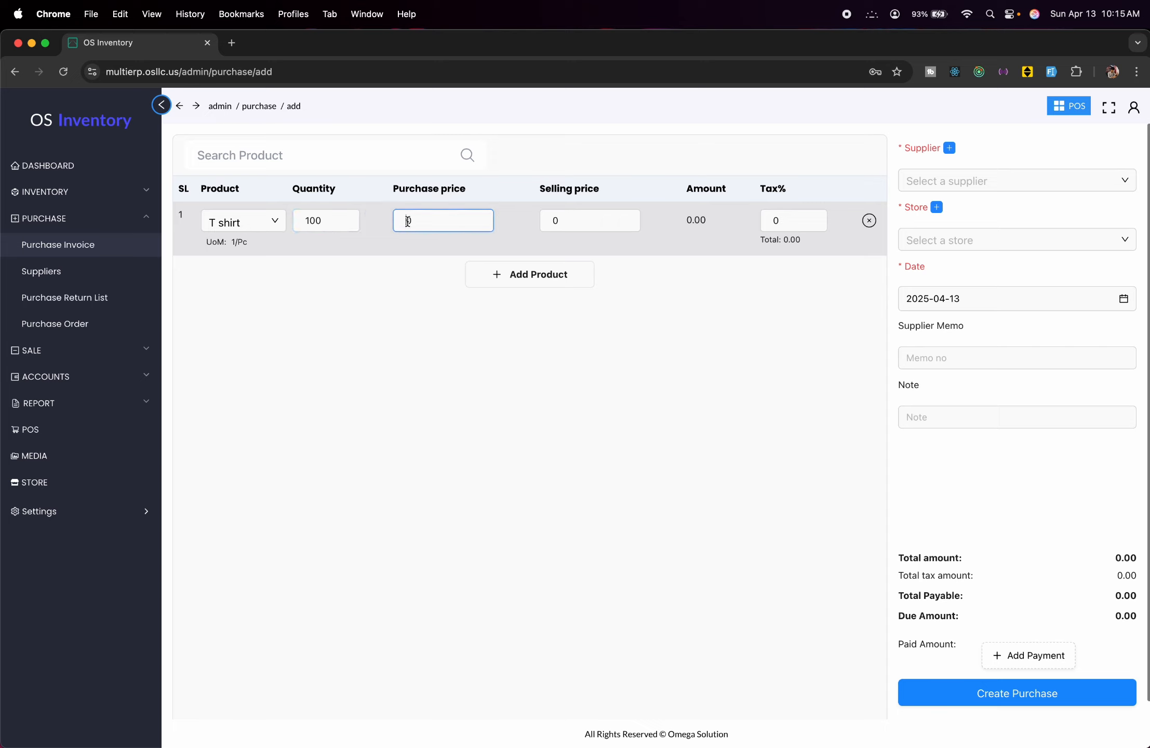
{"action": "type", "text": "5"}
{"action": "left_click", "coordinate": [556, 226]}
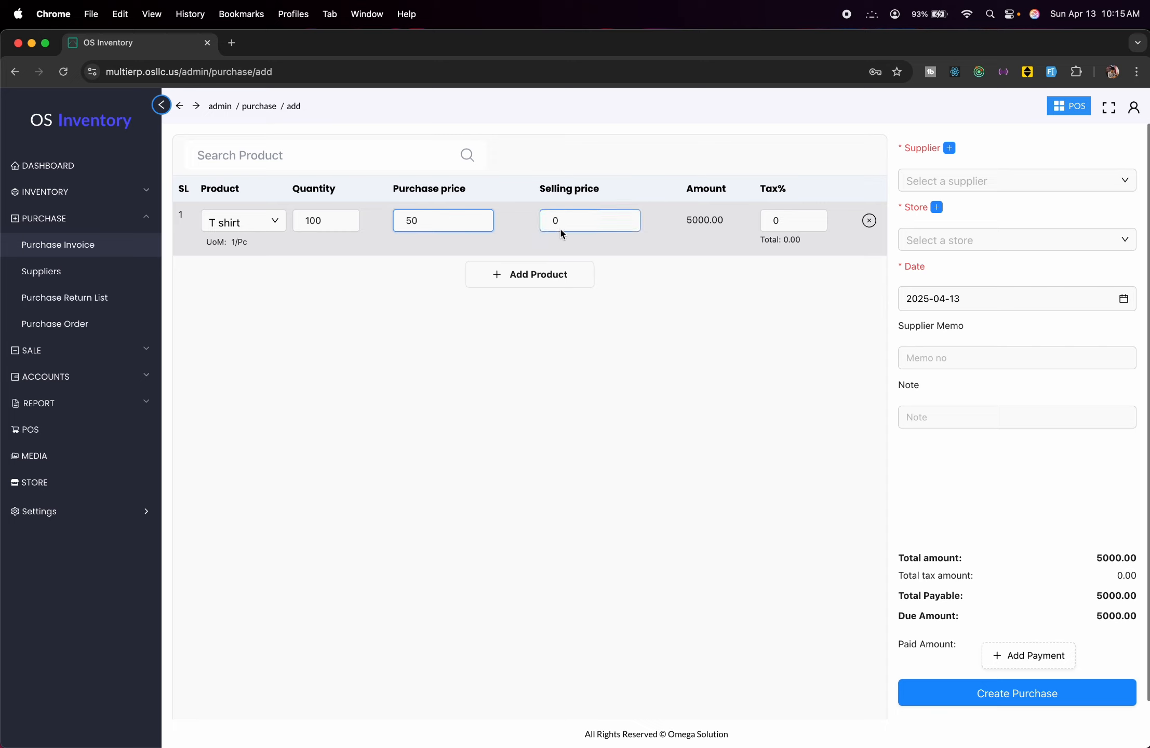
{"action": "left_click", "coordinate": [554, 221]}
{"action": "type", "text": "6"}
{"action": "left_click", "coordinate": [770, 220]}
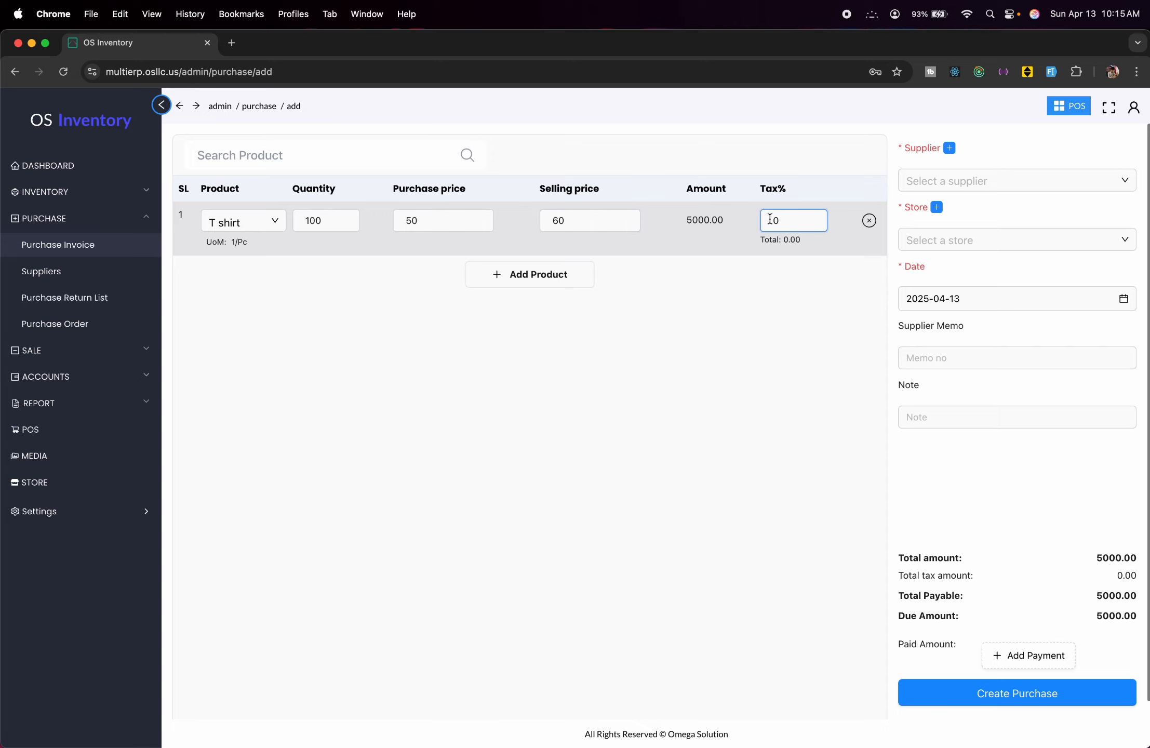
{"action": "type", "text": "1.2"}
{"action": "key", "text": "BackSpace"}
{"action": "key", "text": "BackSpace"}
{"action": "type", "text": "2"}
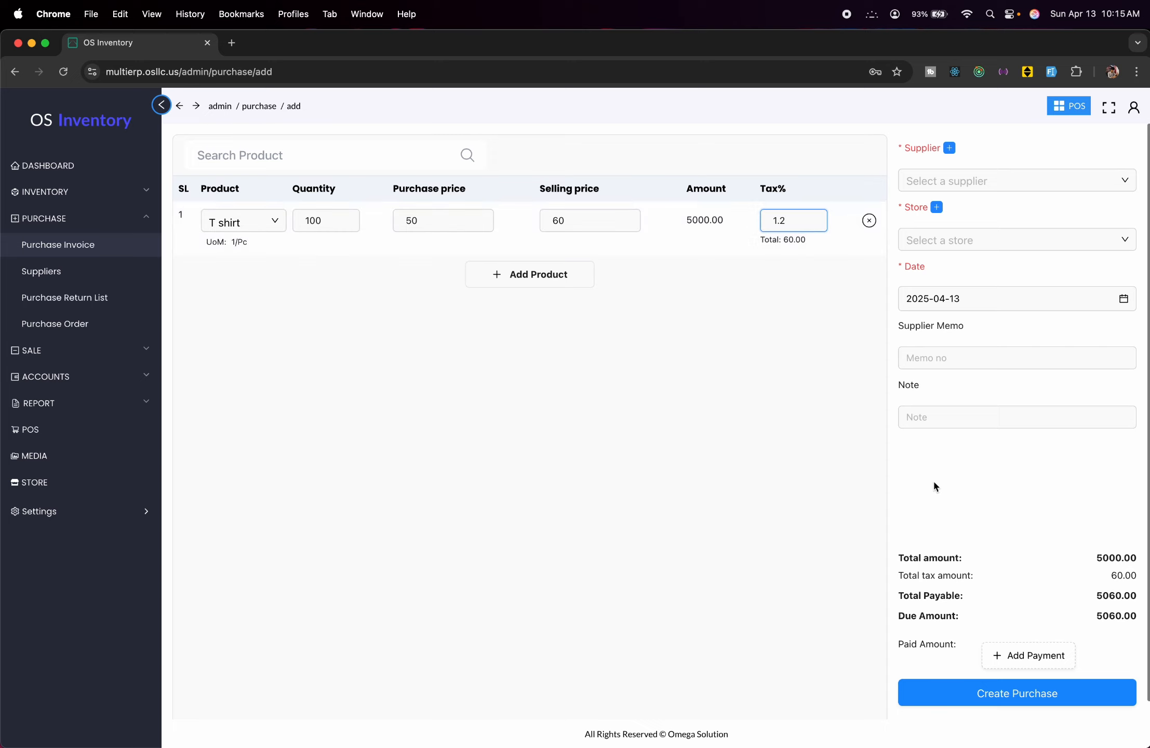
Start a new supplier named Test Supplier and enter its phone number.
{"action": "left_click", "coordinate": [974, 171]}
{"action": "left_click", "coordinate": [991, 152]}
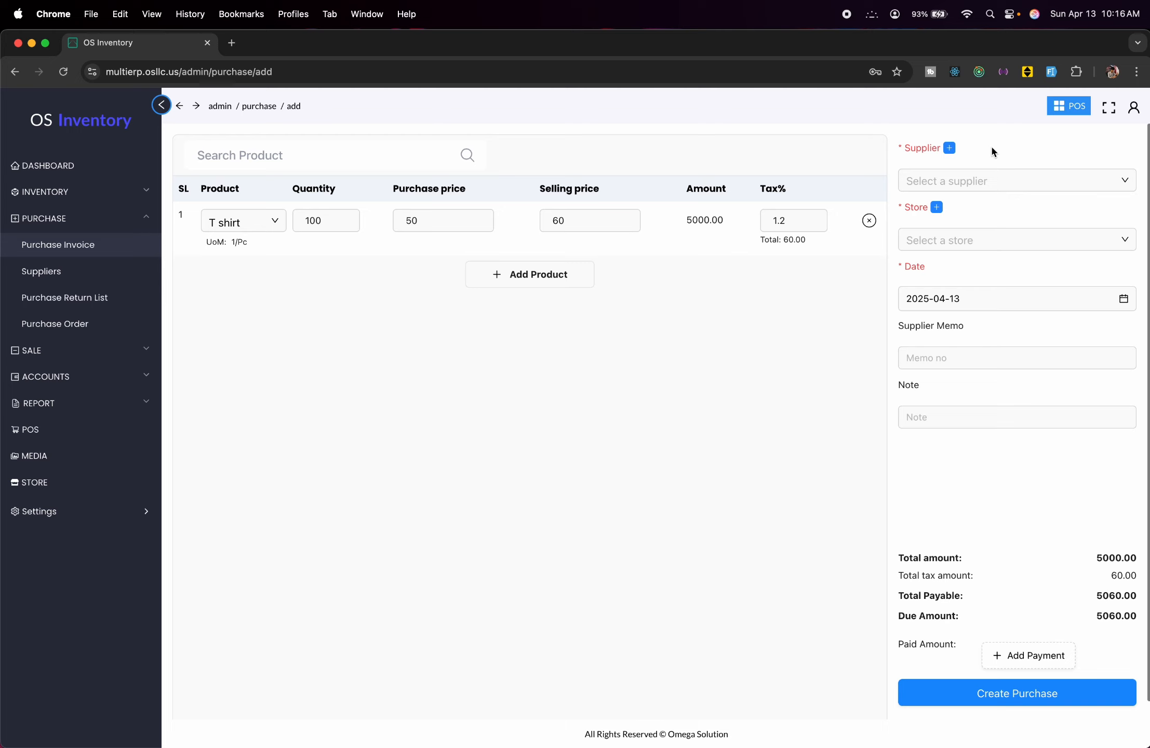
{"action": "left_click", "coordinate": [948, 148]}
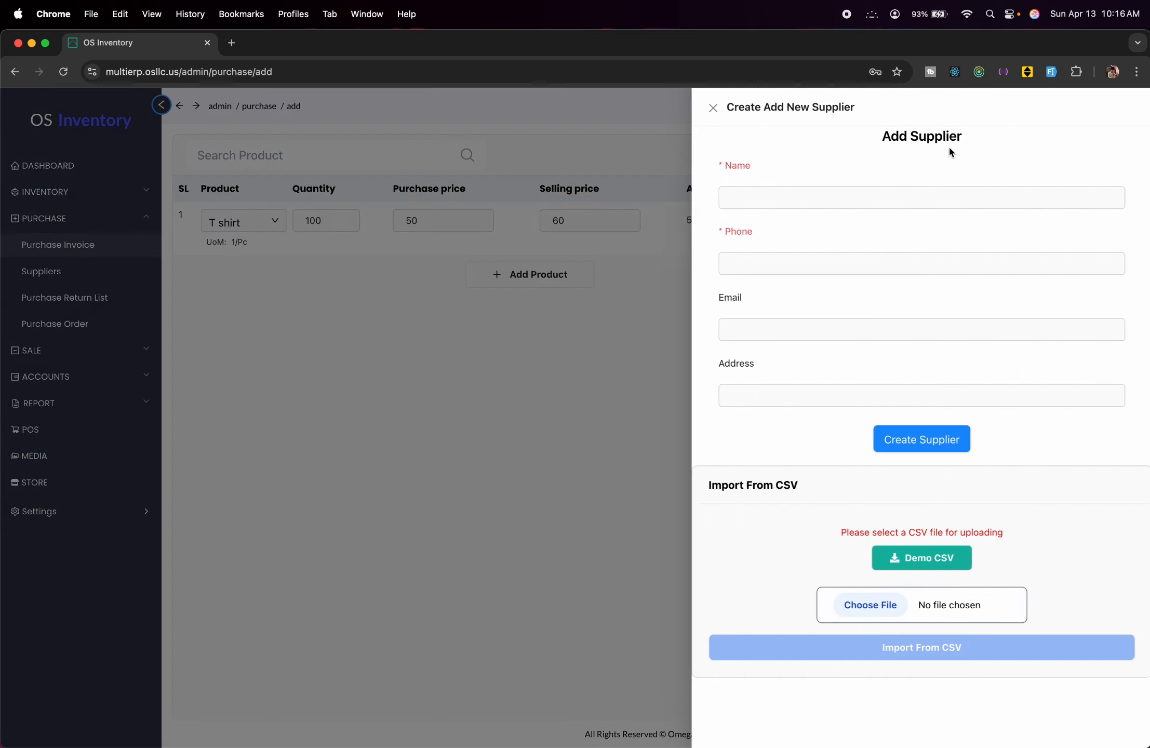
{"action": "left_click", "coordinate": [944, 197]}
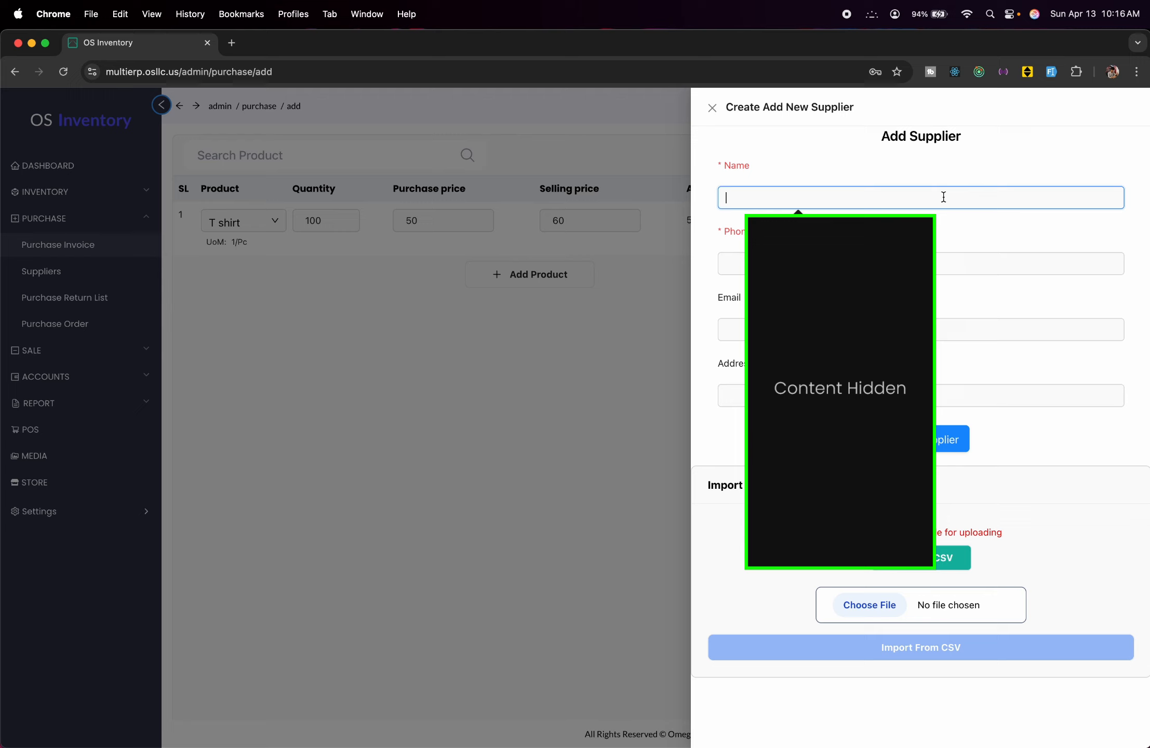
{"action": "type", "text": "Test Su"}
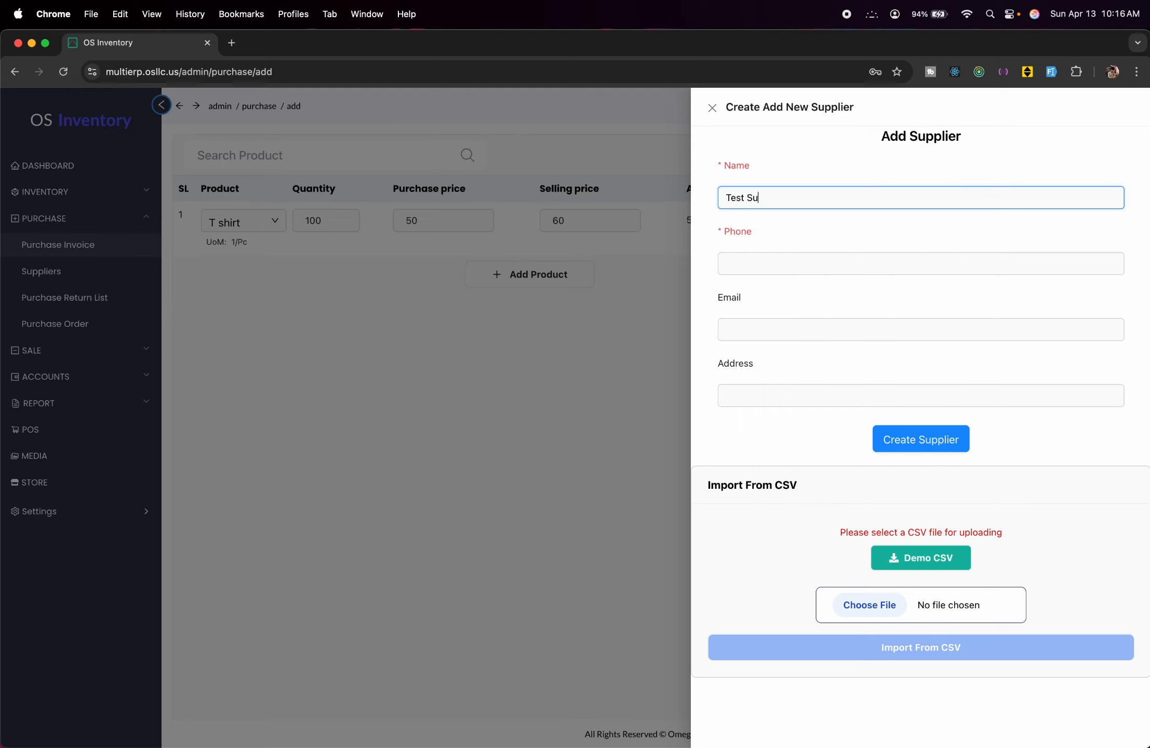
{"action": "type", "text": "pplier"}
{"action": "left_click", "coordinate": [919, 262]}
{"action": "type", "text": "000000"}
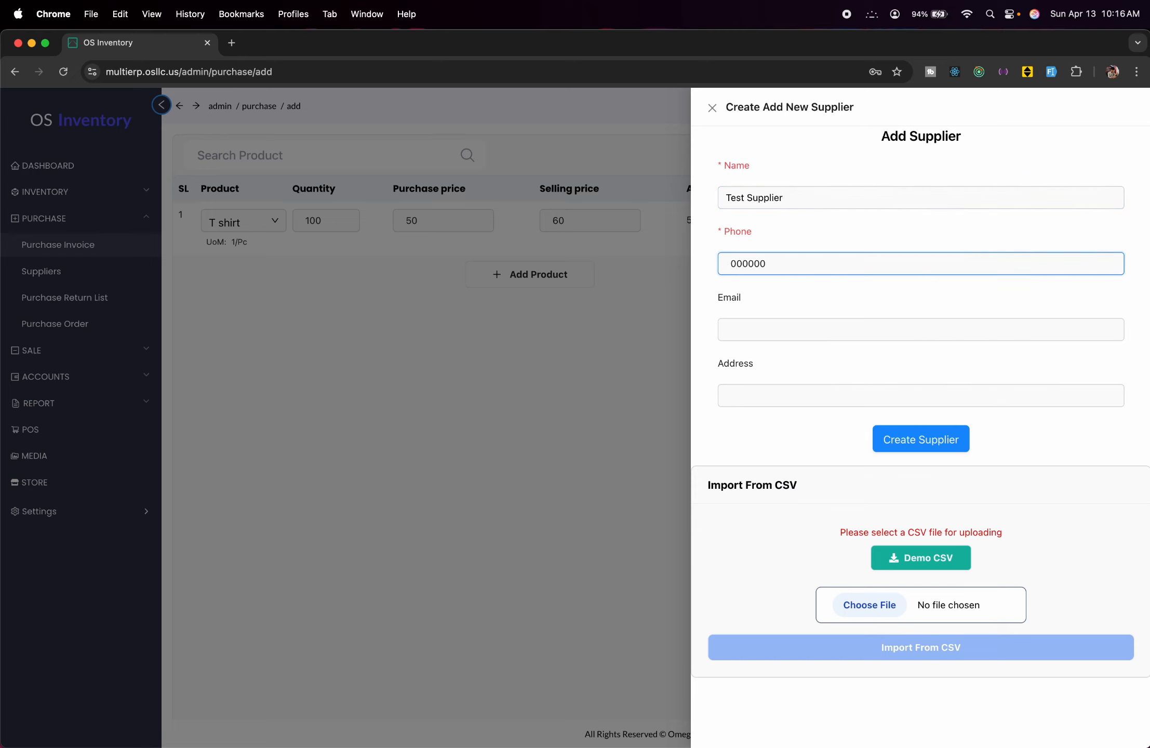
{"action": "type", "text": "0000"}
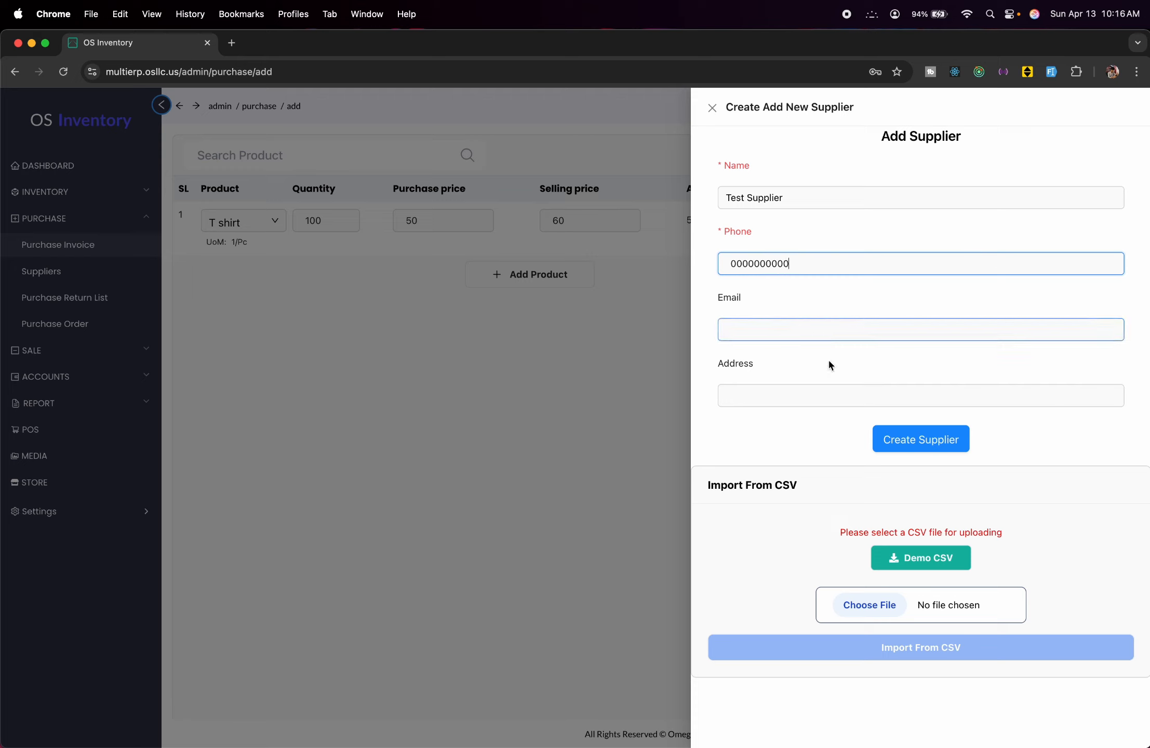
Fill in the supplier's e-mail and address, then save the supplier.
{"action": "left_click", "coordinate": [795, 320]}
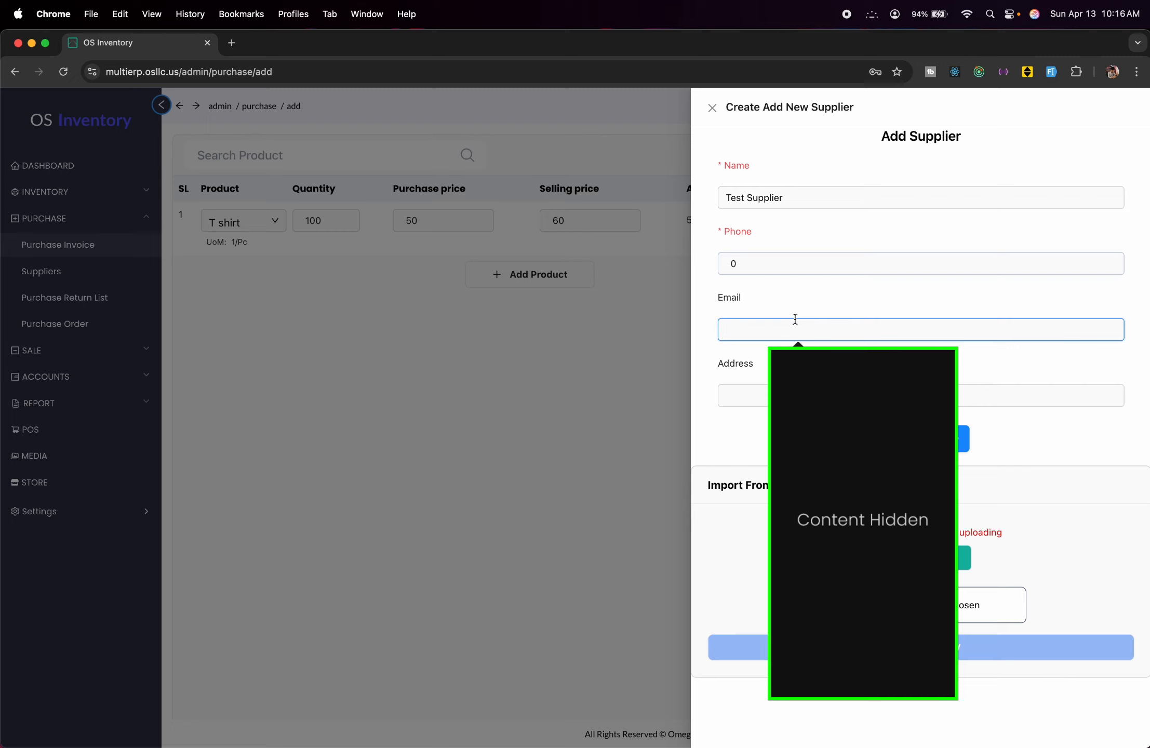
{"action": "type", "text": "test@g"}
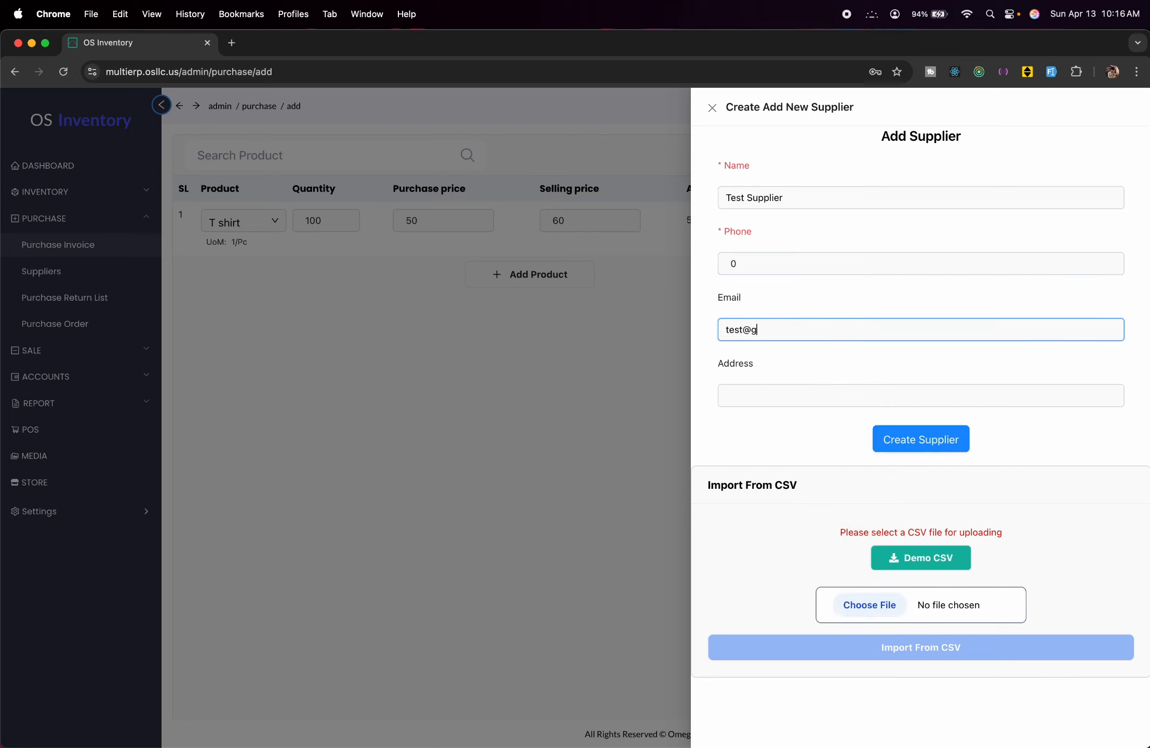
{"action": "type", "text": "mail.com"}
{"action": "left_click", "coordinate": [829, 395]}
{"action": "type", "text": "test"}
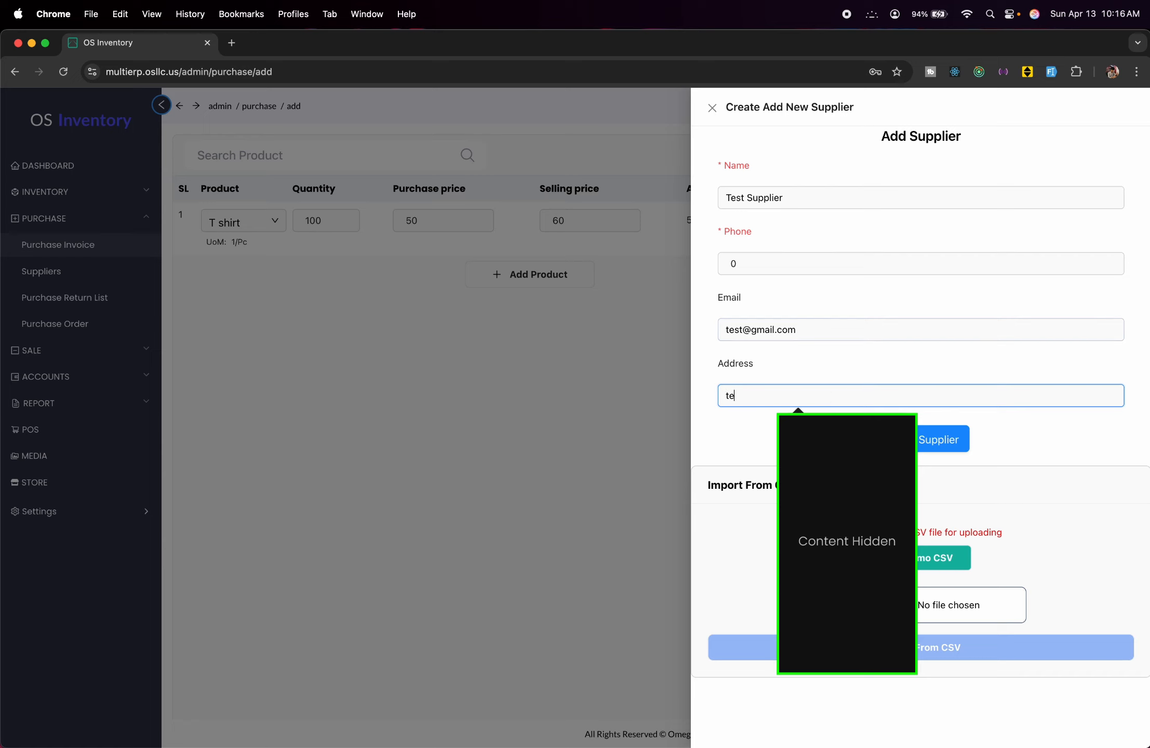
{"action": "type", "text": ", "}
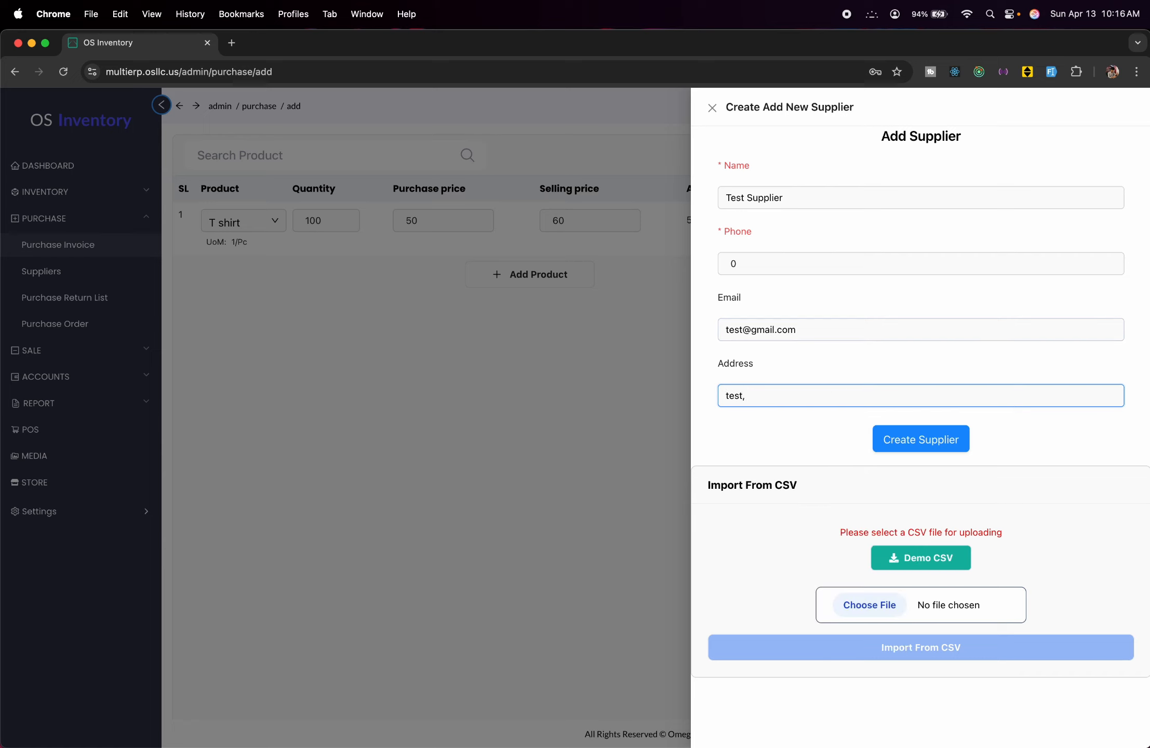
{"action": "type", "text": "test road"}
{"action": "key", "text": "BackSpace"}
{"action": "key", "text": "BackSpace"}
{"action": "key", "text": "BackSpace"}
{"action": "key", "text": "BackSpace"}
{"action": "type", "text": "road, S"}
{"action": "key", "text": "BackSpace"}
{"action": "type", "text": "test State"}
{"action": "left_click", "coordinate": [947, 451]}
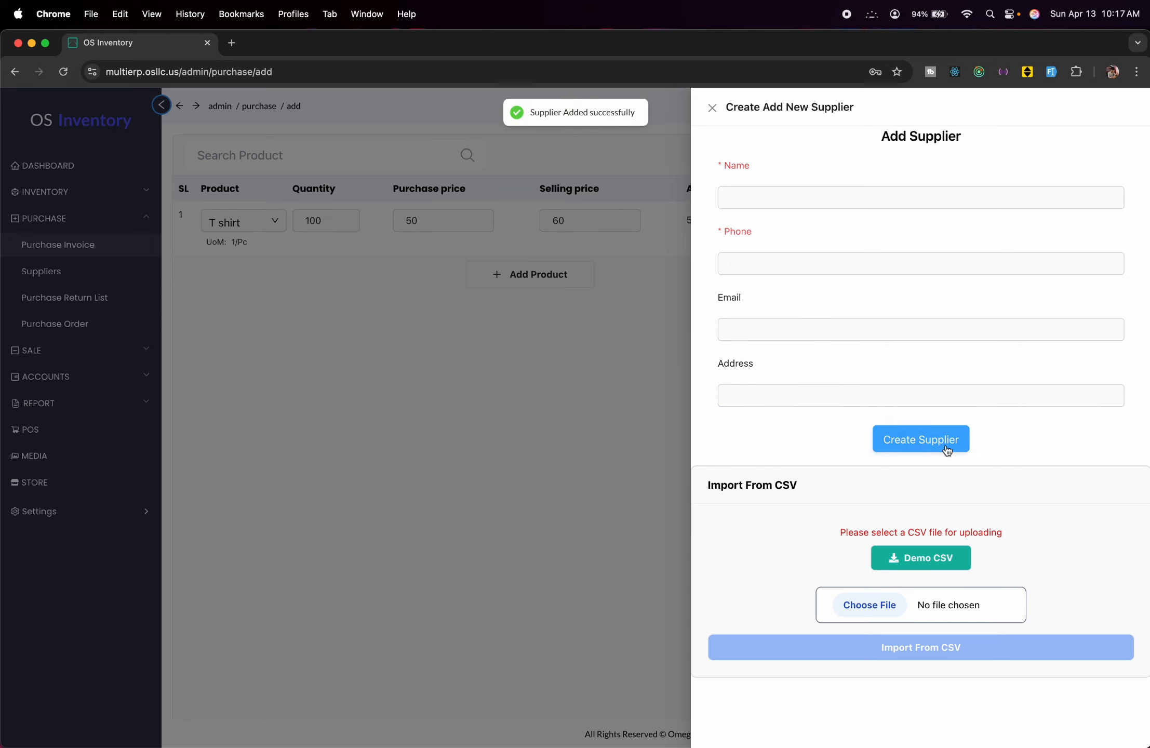
Choose Test Supplier for the purchase and check the store list, which is empty.
{"action": "left_click", "coordinate": [411, 350]}
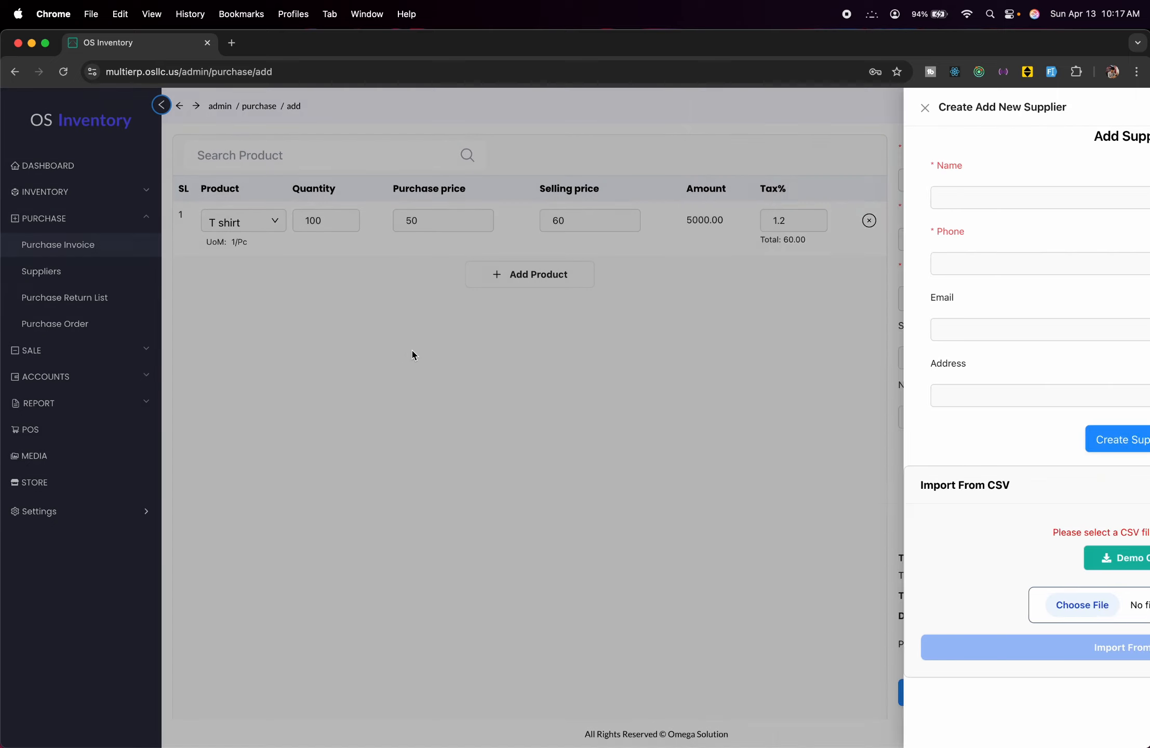
{"action": "left_click", "coordinate": [1111, 177]}
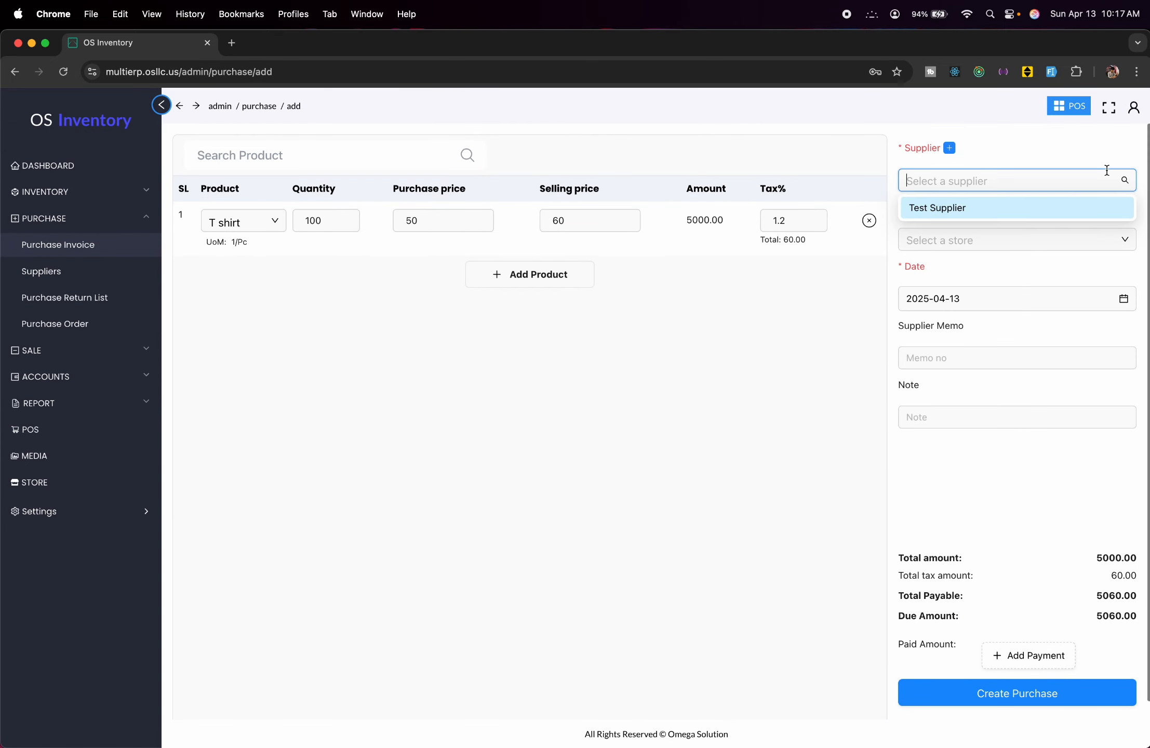
{"action": "left_click", "coordinate": [1040, 204]}
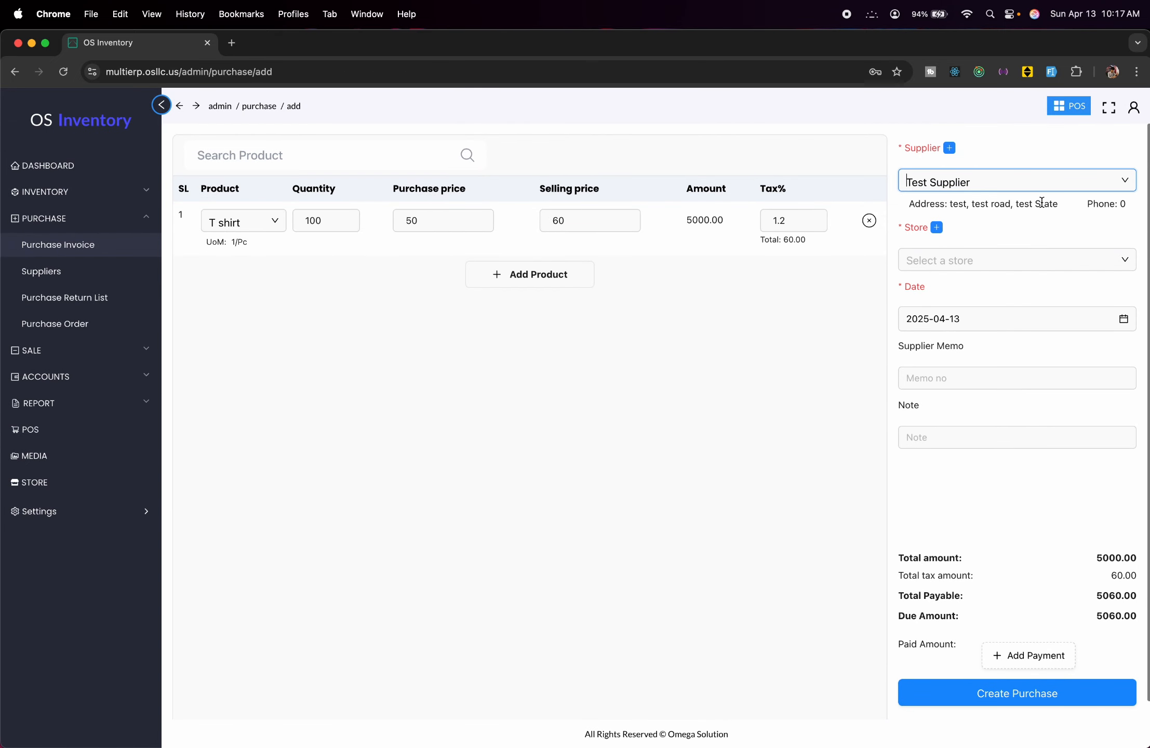
{"action": "left_click", "coordinate": [1062, 250]}
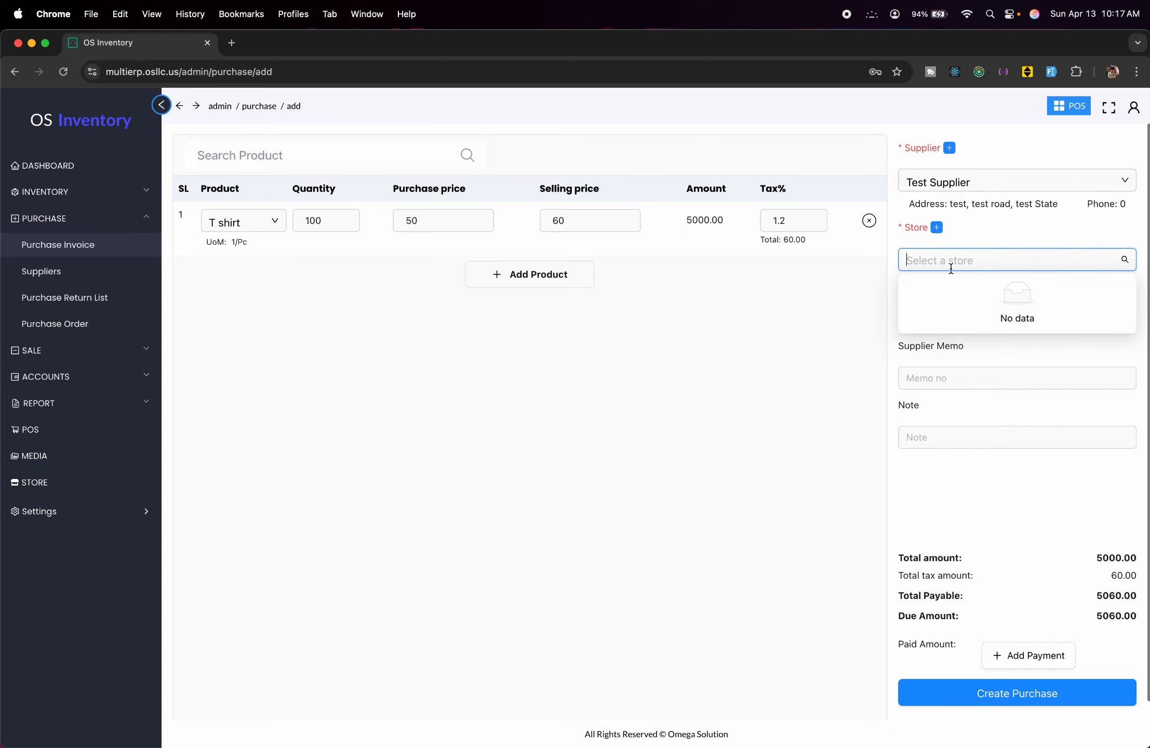
{"action": "left_click", "coordinate": [1019, 239]}
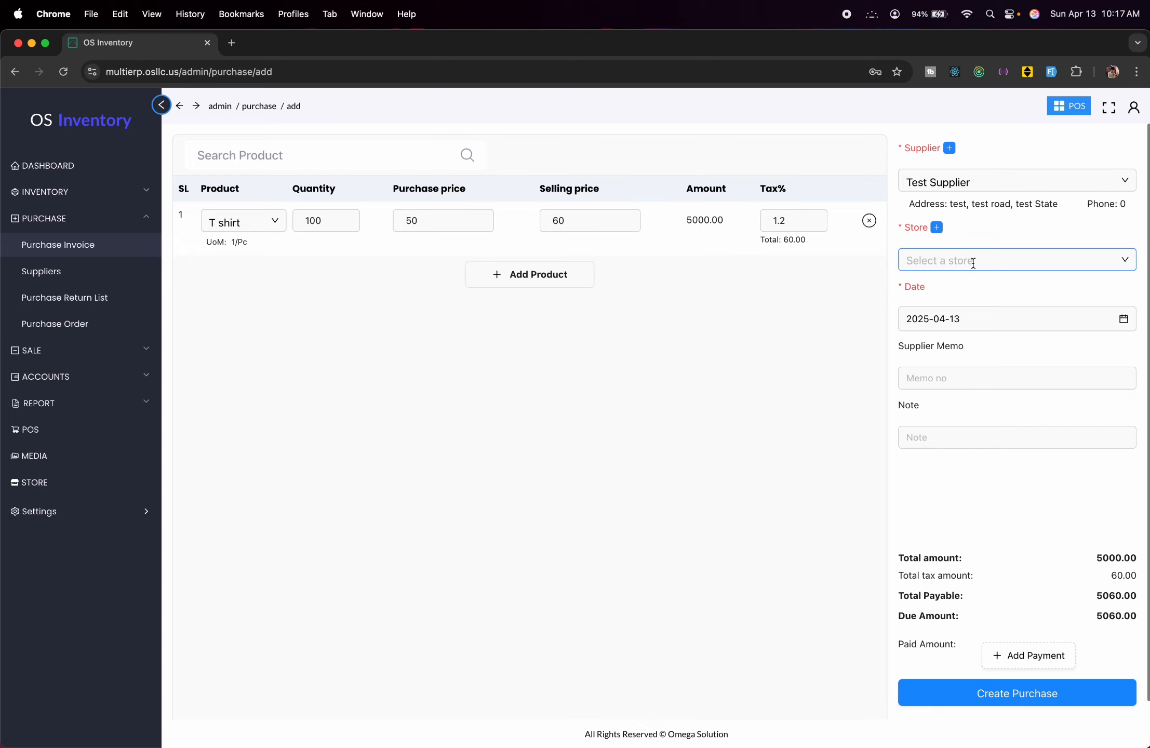
Begin a new store named 'test Store' and enter the store's e-mail.
{"action": "left_click", "coordinate": [937, 228]}
{"action": "left_click", "coordinate": [862, 170]}
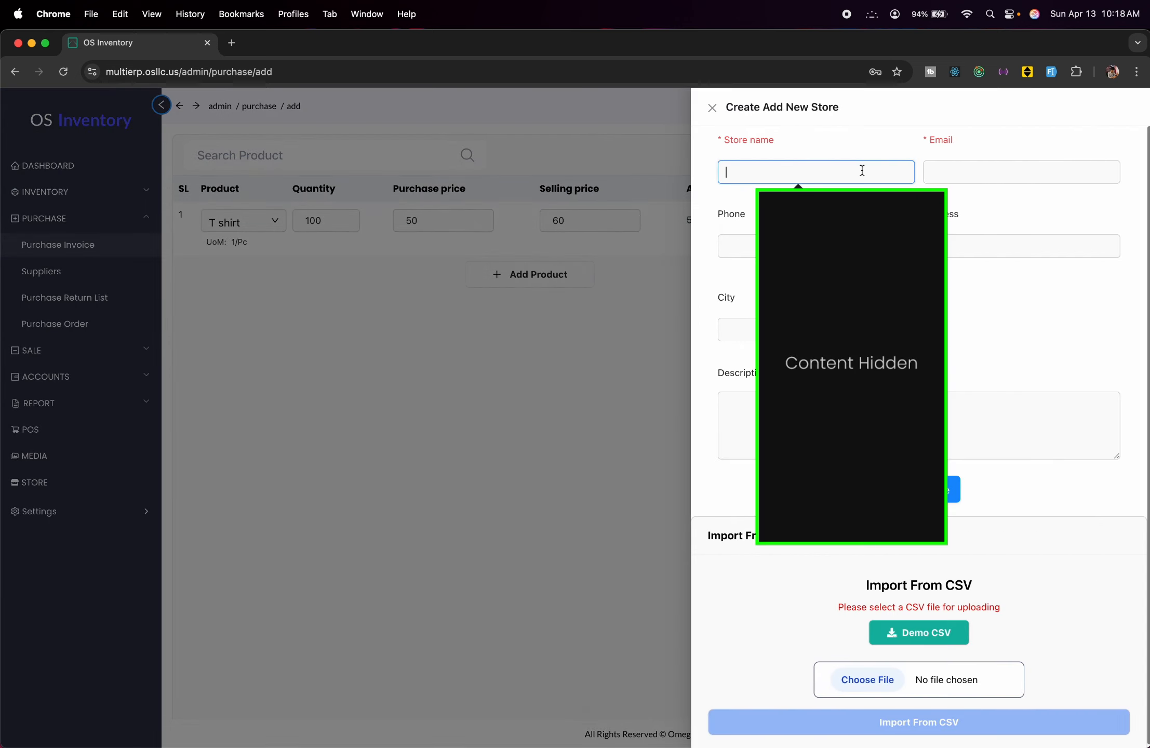
{"action": "type", "text": "test"}
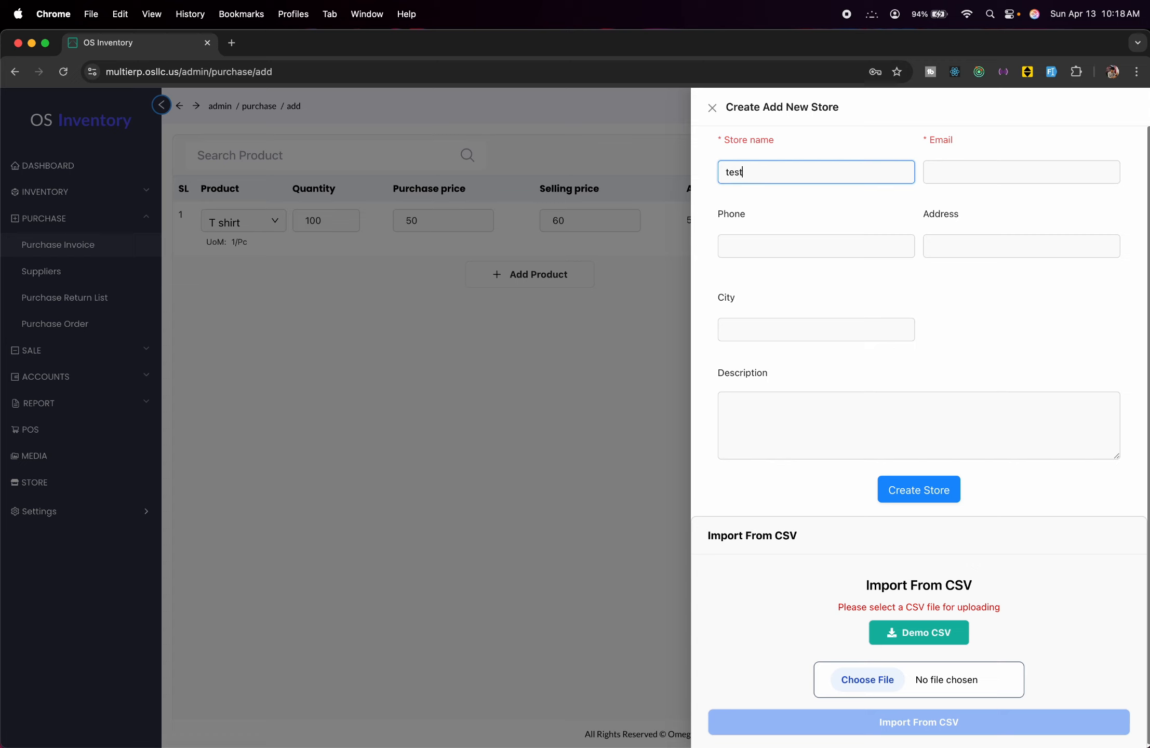
{"action": "type", "text": " STore"}
{"action": "left_click", "coordinate": [756, 173]}
{"action": "key", "text": "BackSpace"}
{"action": "type", "text": "tore"}
{"action": "left_click", "coordinate": [960, 161]}
{"action": "type", "text": "te"}
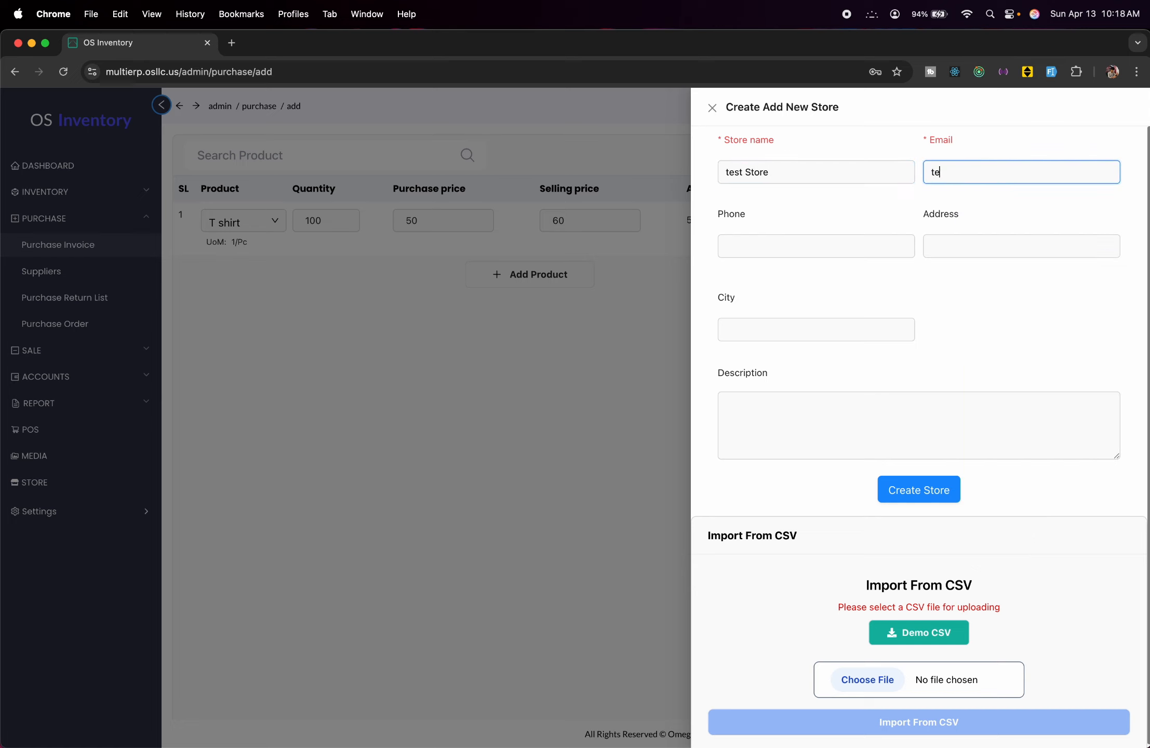
{"action": "type", "text": "ststore1@gmail.com"}
Set the store's city to Test State 1 and save the store.
{"action": "left_click", "coordinate": [960, 256]}
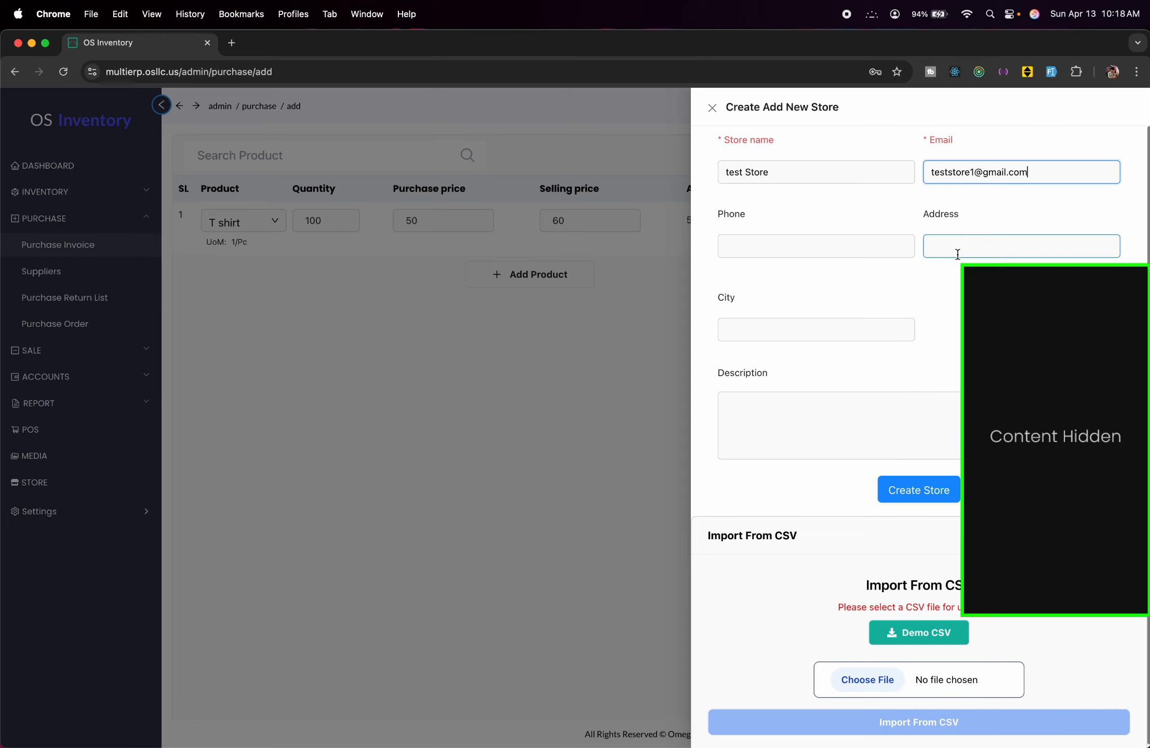
{"action": "left_click", "coordinate": [816, 245]}
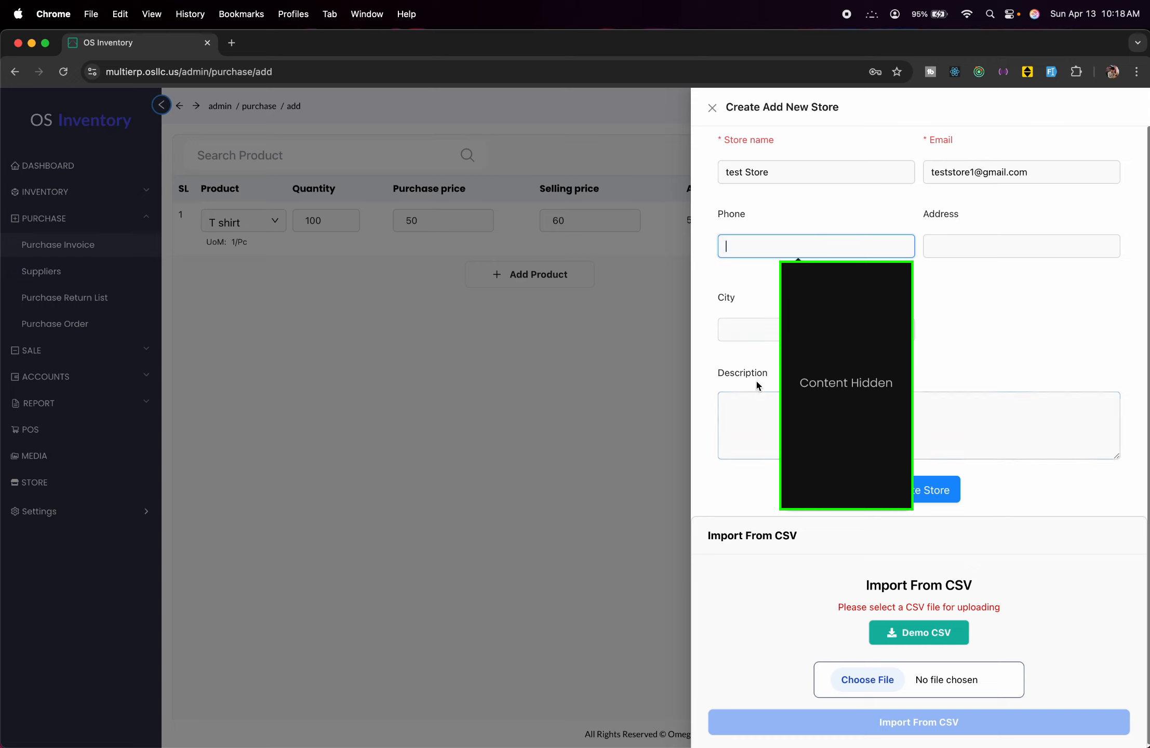
{"action": "left_click", "coordinate": [751, 326]}
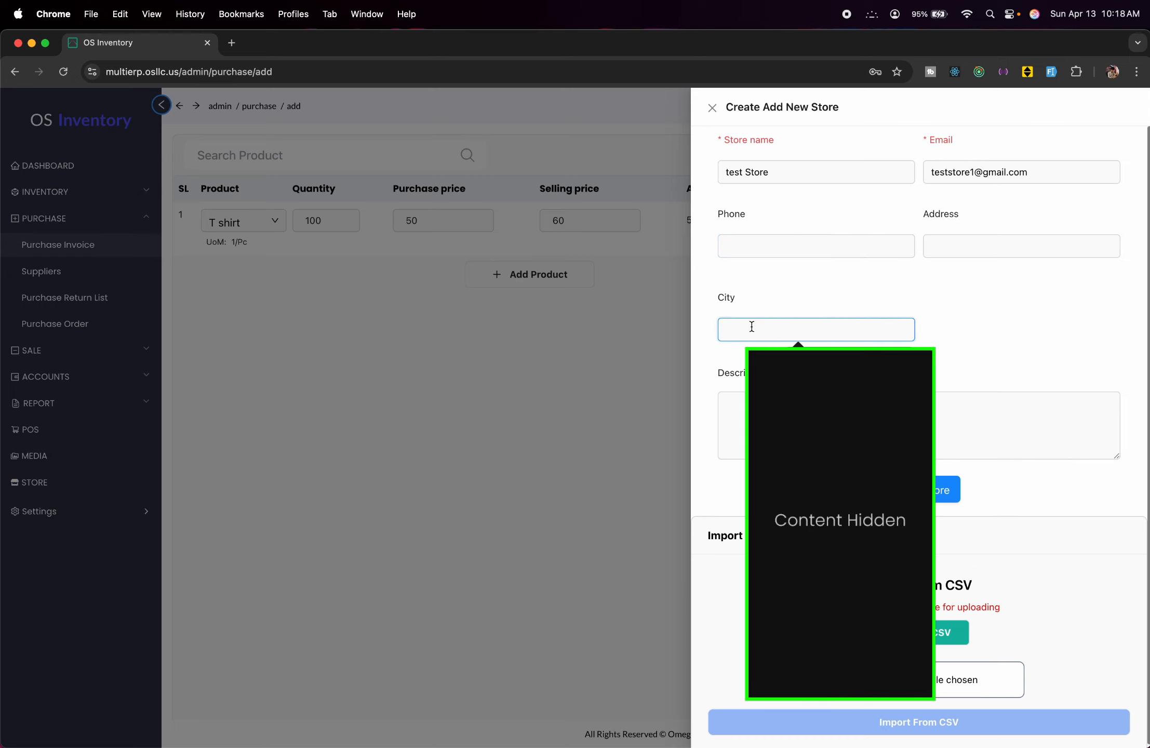
{"action": "type", "text": "Test Stae"}
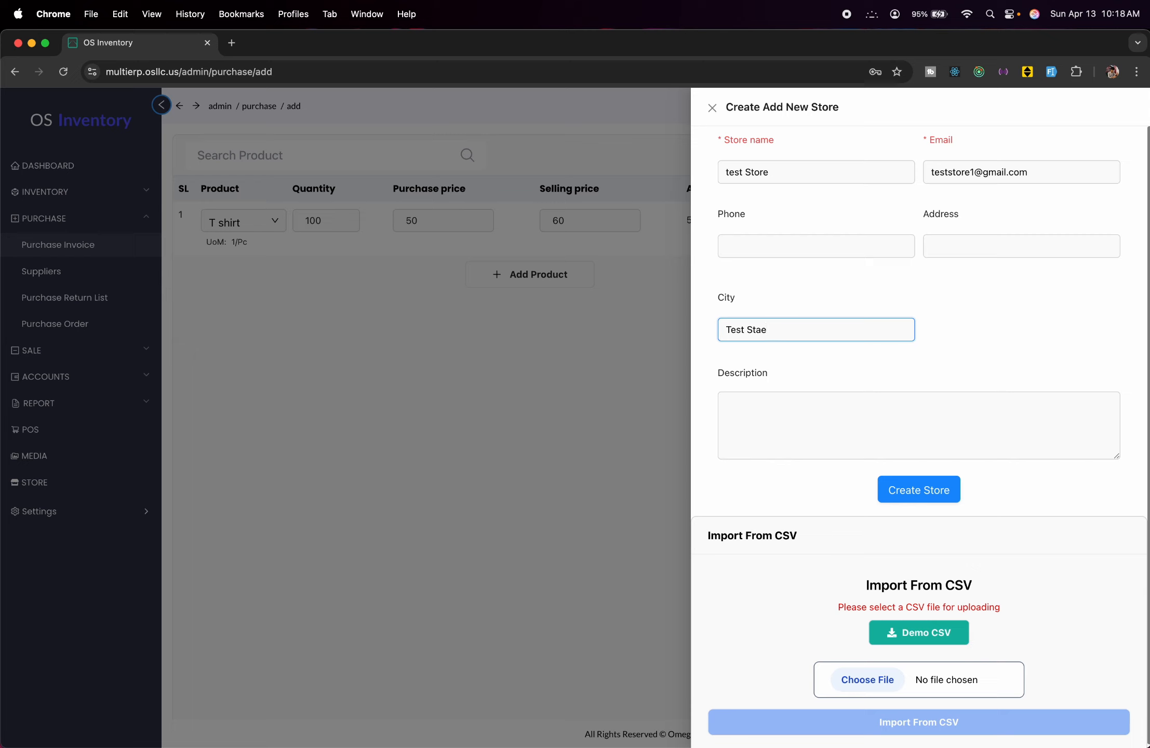
{"action": "key", "text": "BackSpace"}
{"action": "type", "text": "te 1"}
{"action": "left_click", "coordinate": [922, 490]}
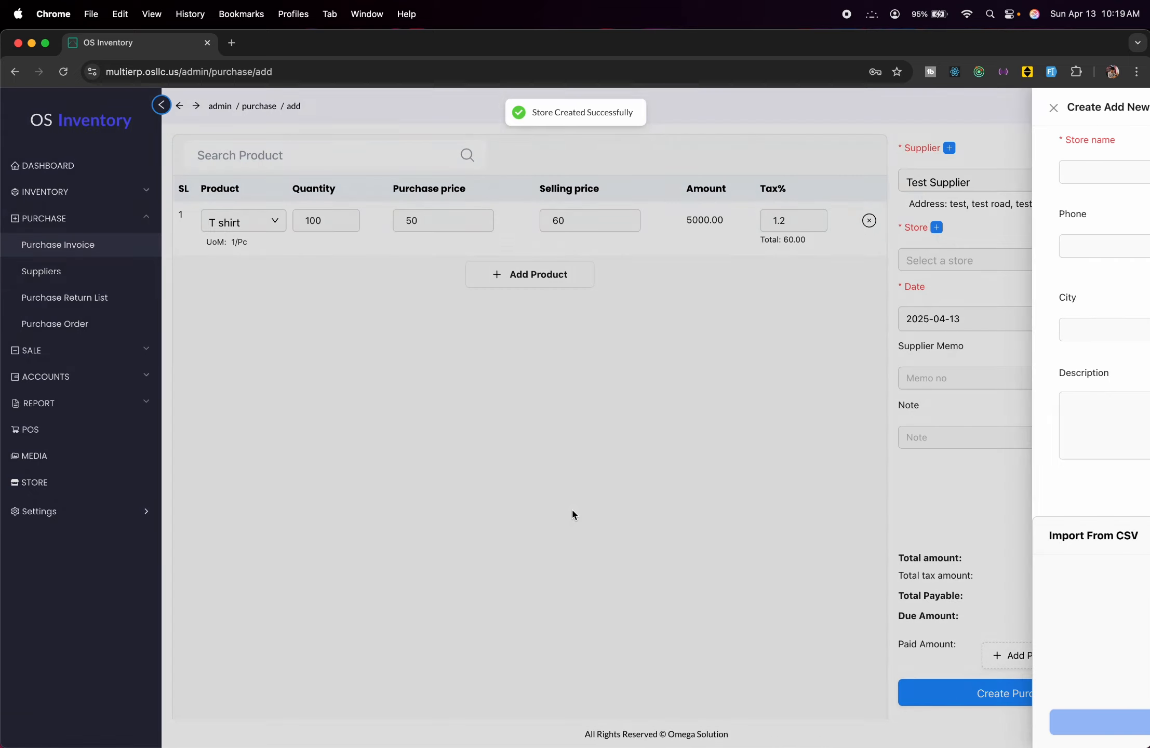
Select test Store and enter the supplier memo number, leaving the note blank.
{"action": "left_click", "coordinate": [1098, 260]}
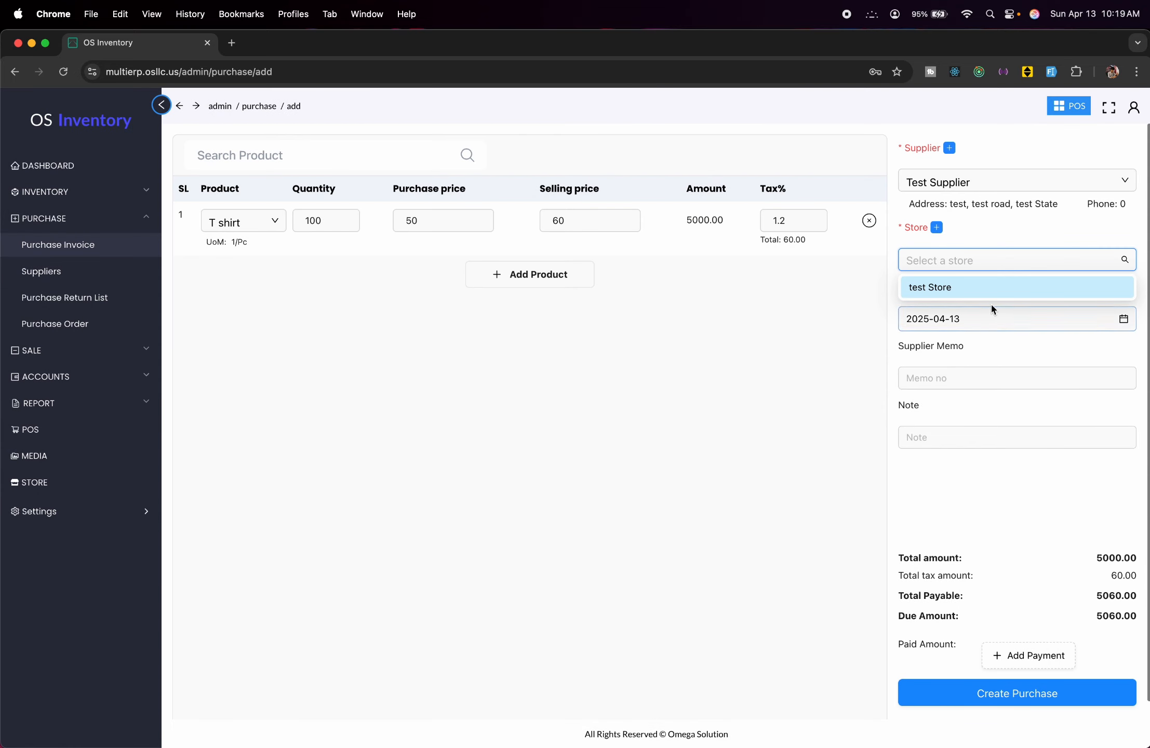
{"action": "left_click", "coordinate": [982, 286]}
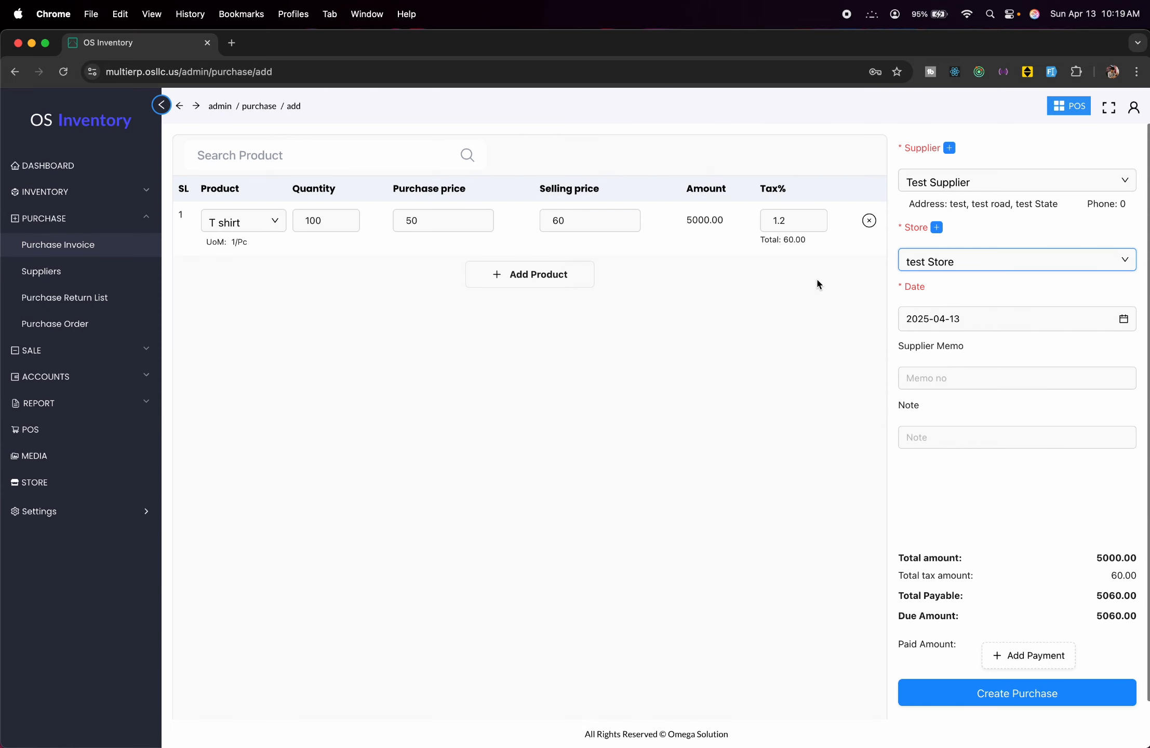
{"action": "left_click", "coordinate": [1086, 376]}
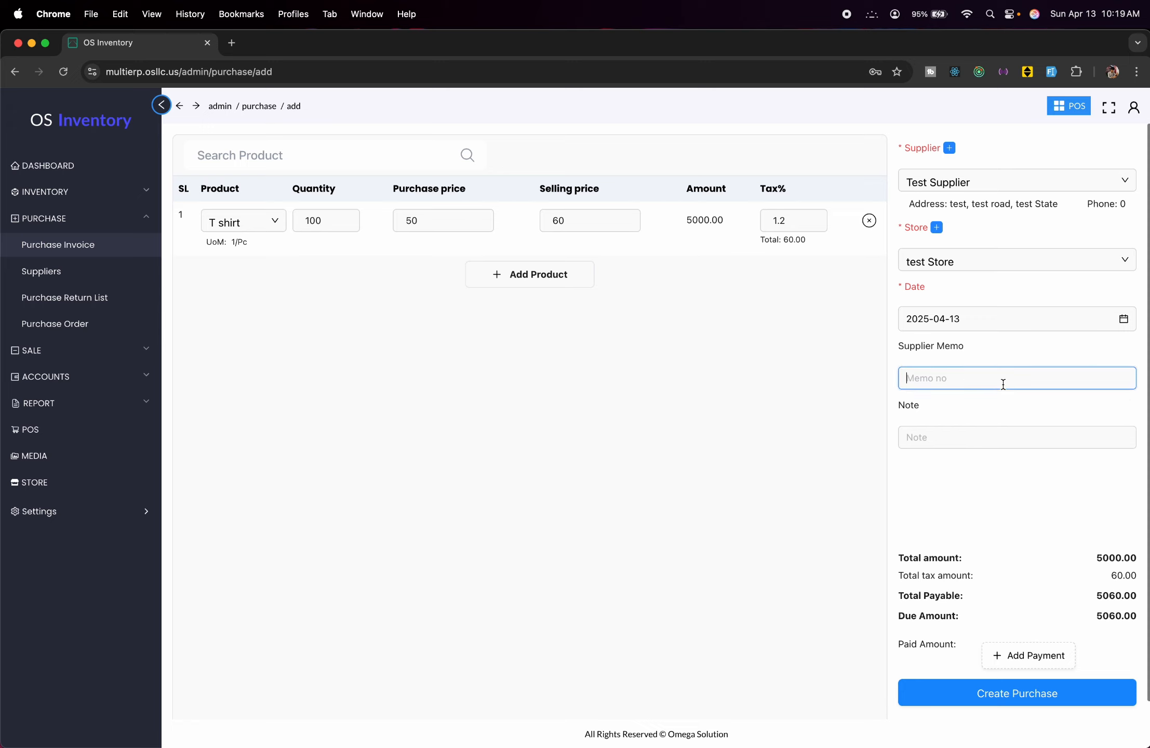
{"action": "type", "text": "0000"}
{"action": "type", "text": "1111111"}
{"action": "left_click", "coordinate": [1003, 442]}
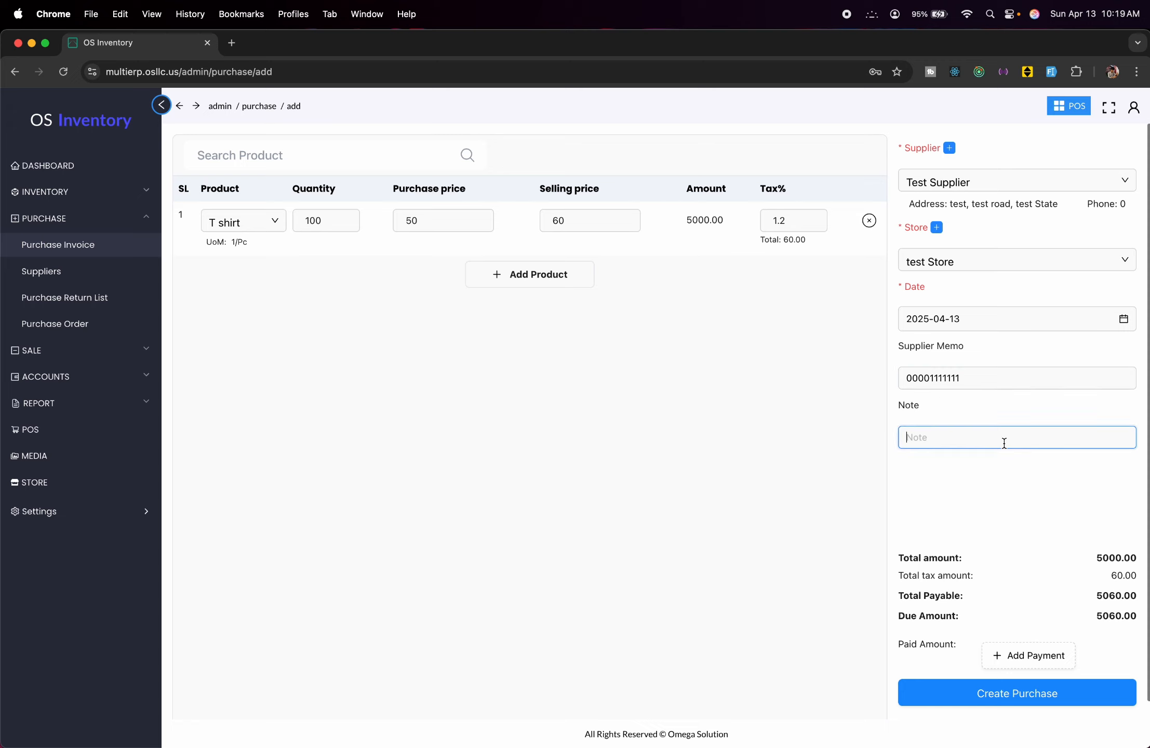
{"action": "left_click", "coordinate": [1003, 472]}
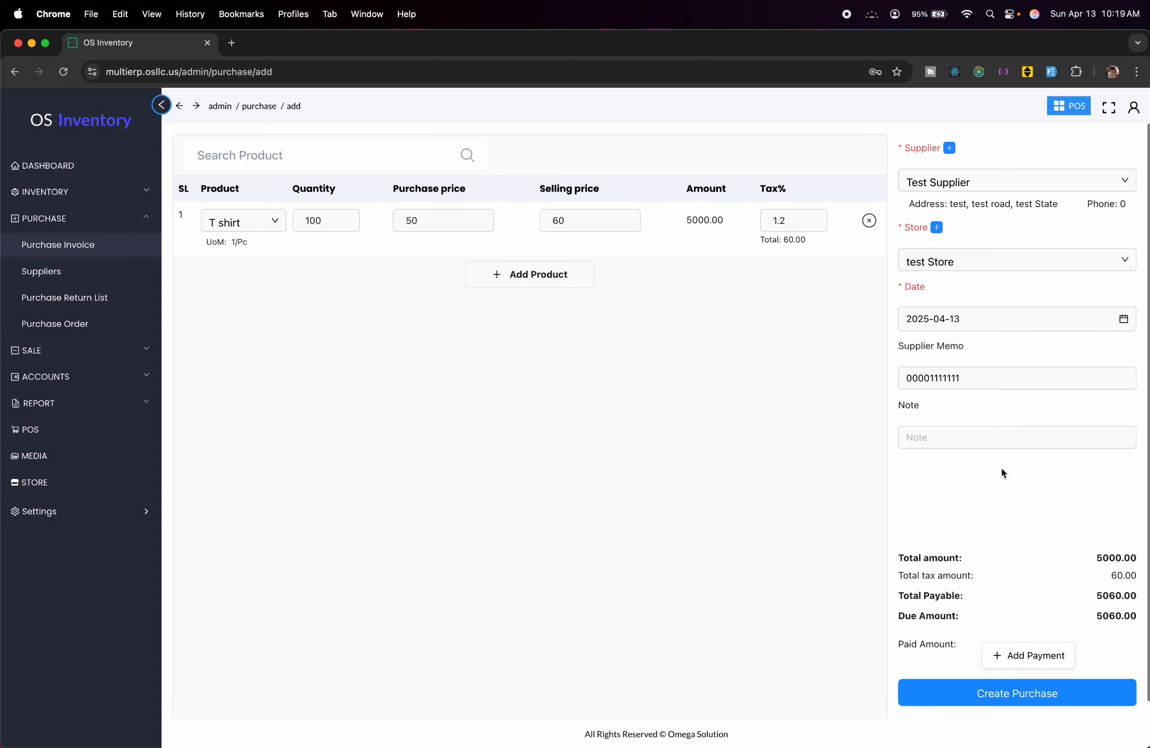
Record a 5060 payment from the Cash account and save the purchase invoice.
{"action": "left_click", "coordinate": [1036, 668]}
{"action": "left_click", "coordinate": [1010, 623]}
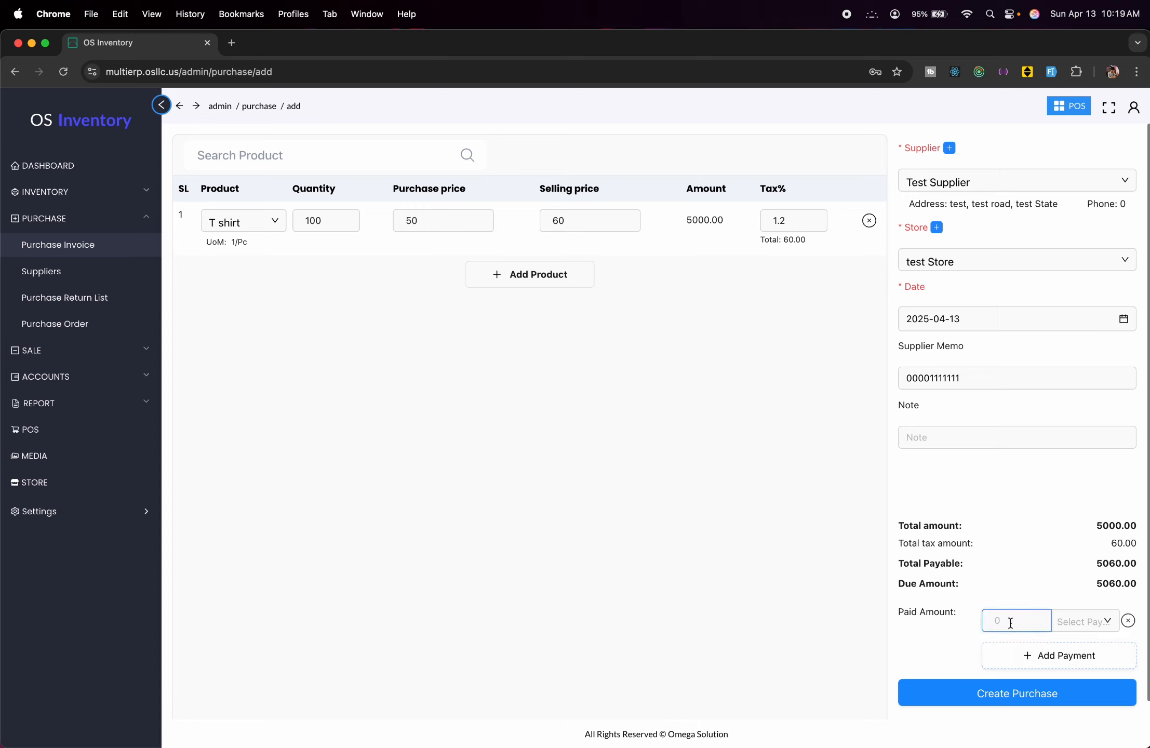
{"action": "type", "text": "5060"}
{"action": "left_click", "coordinate": [1094, 626]}
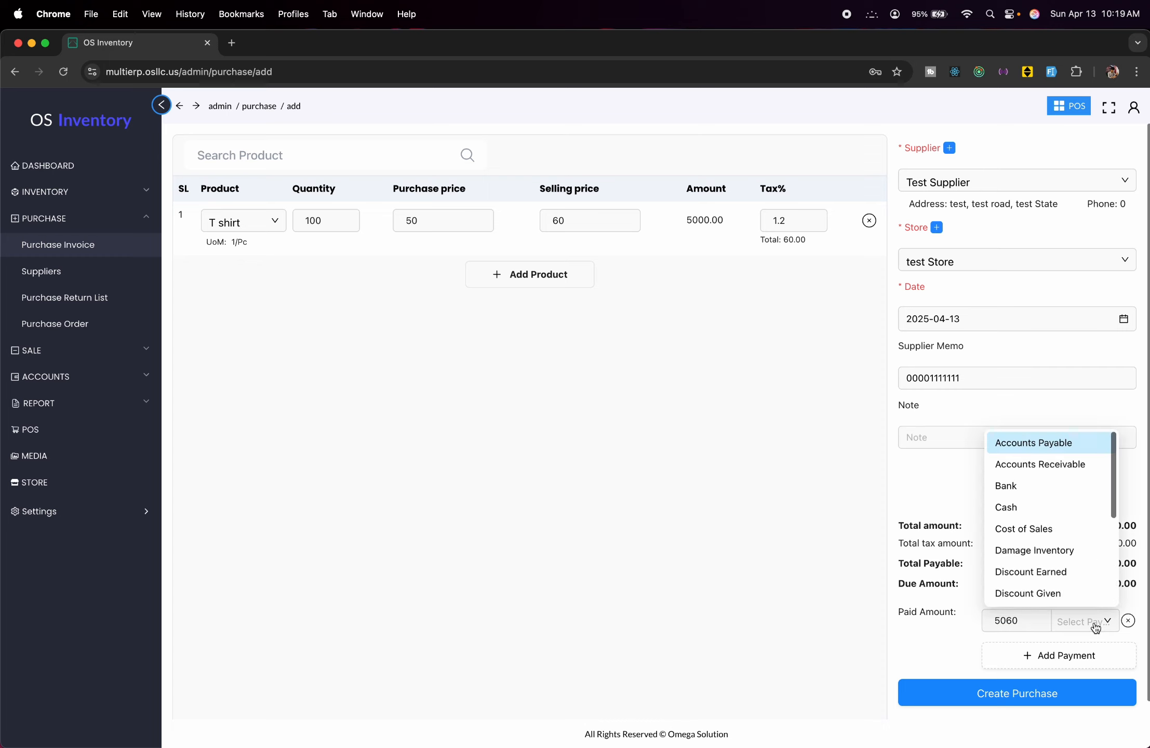
{"action": "scroll", "coordinate": [1072, 517], "scroll_direction": "down", "scroll_amount": 5}
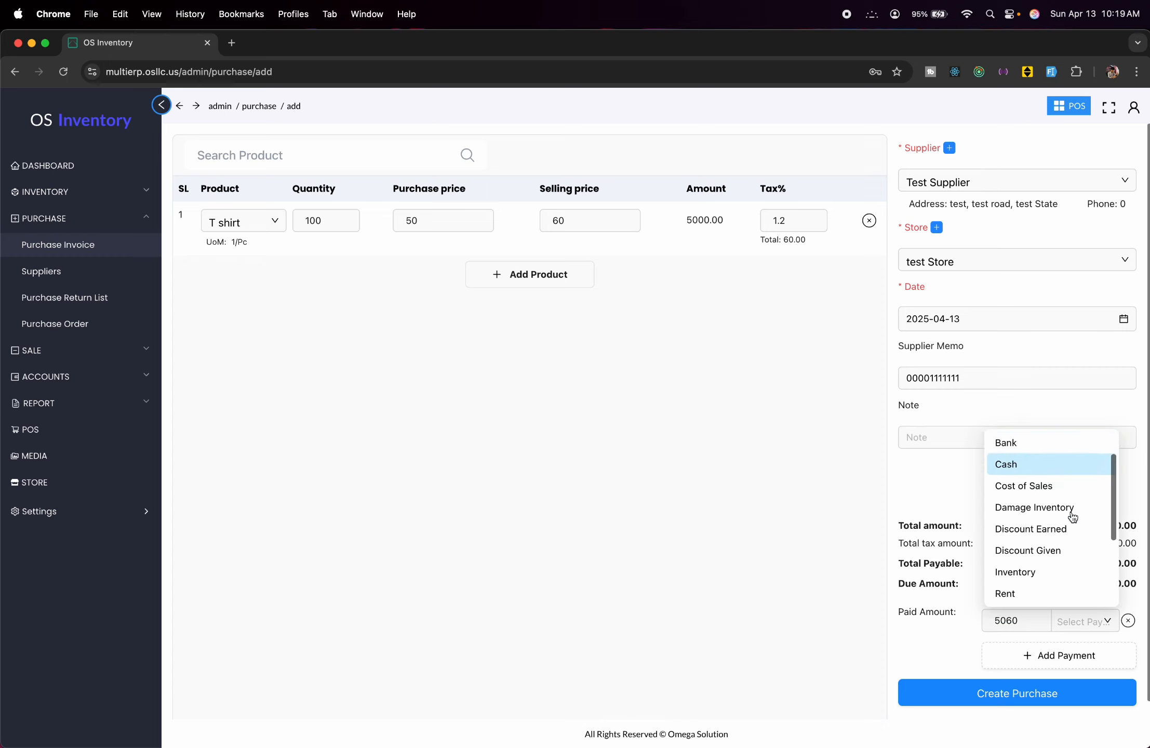
{"action": "scroll", "coordinate": [1072, 517], "scroll_direction": "up", "scroll_amount": 5}
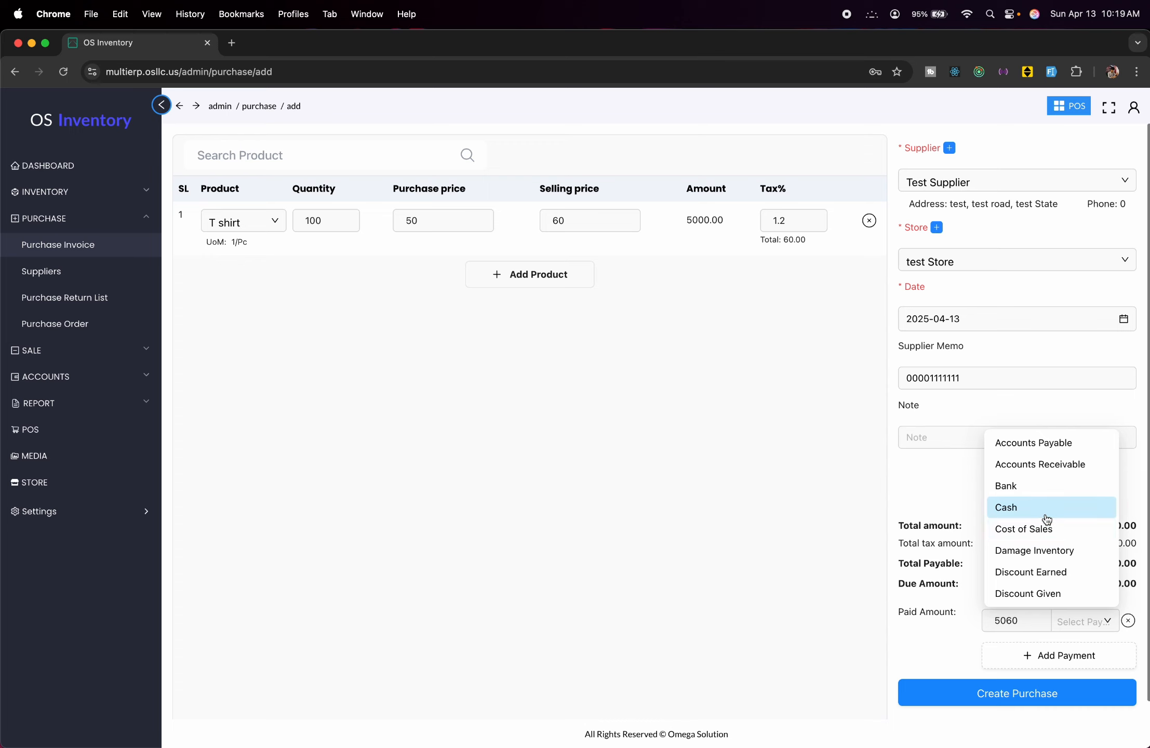
{"action": "left_click", "coordinate": [1046, 518]}
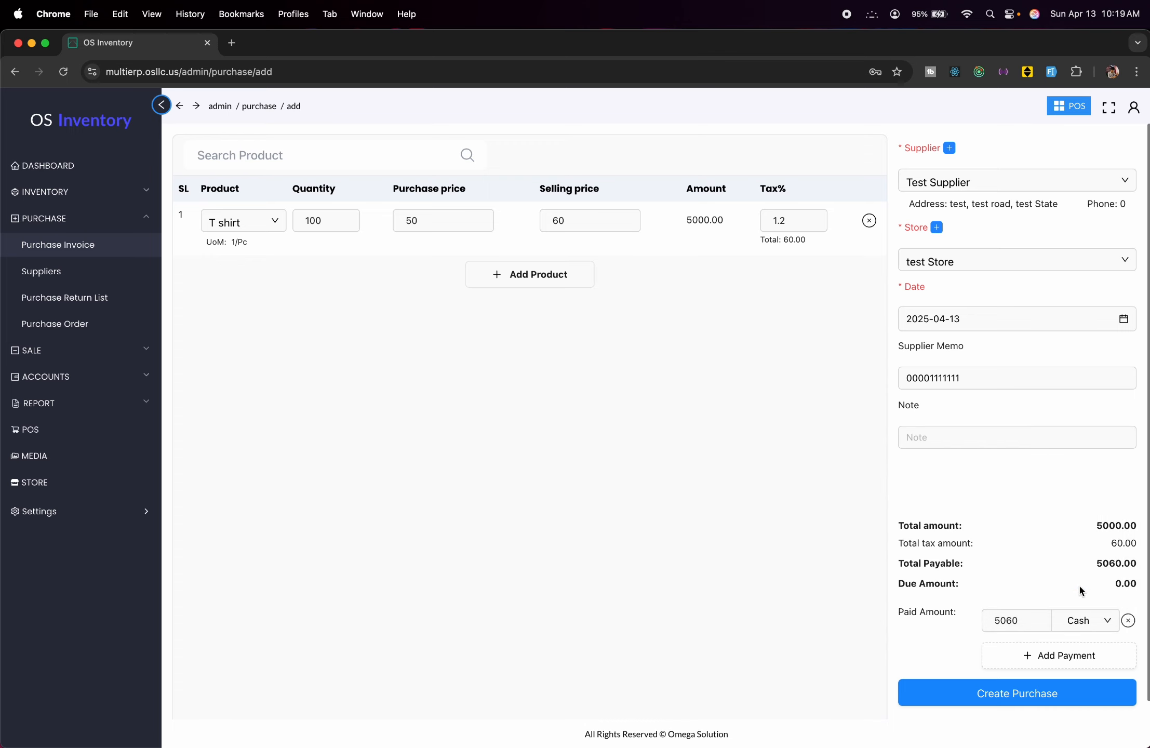
{"action": "left_click", "coordinate": [1011, 702]}
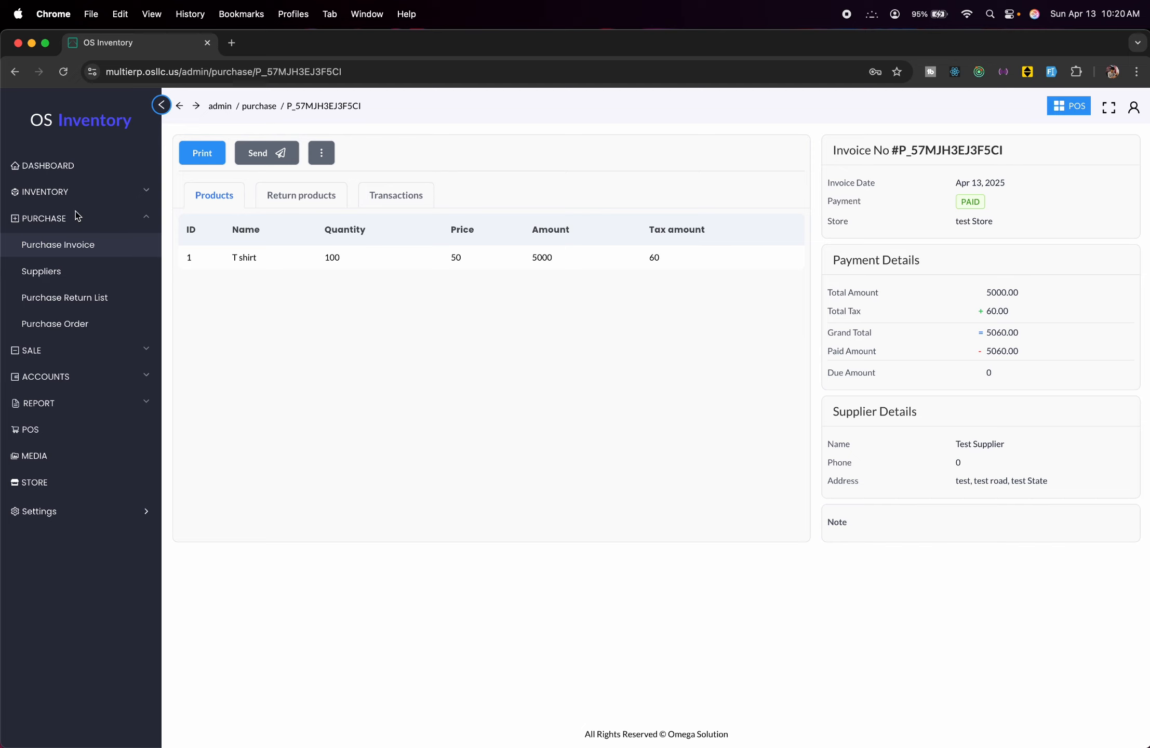
Open the new paid purchase invoice's details and show its more-actions menu.
{"action": "left_click", "coordinate": [96, 253]}
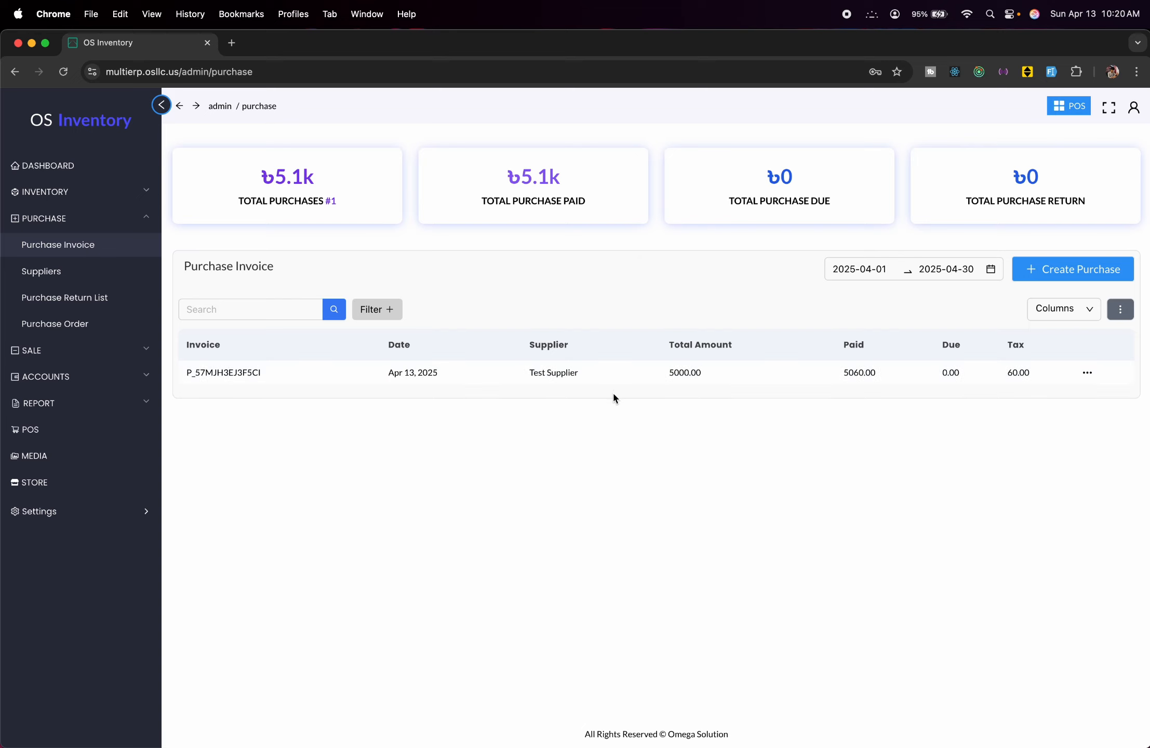
{"action": "left_click", "coordinate": [1086, 375]}
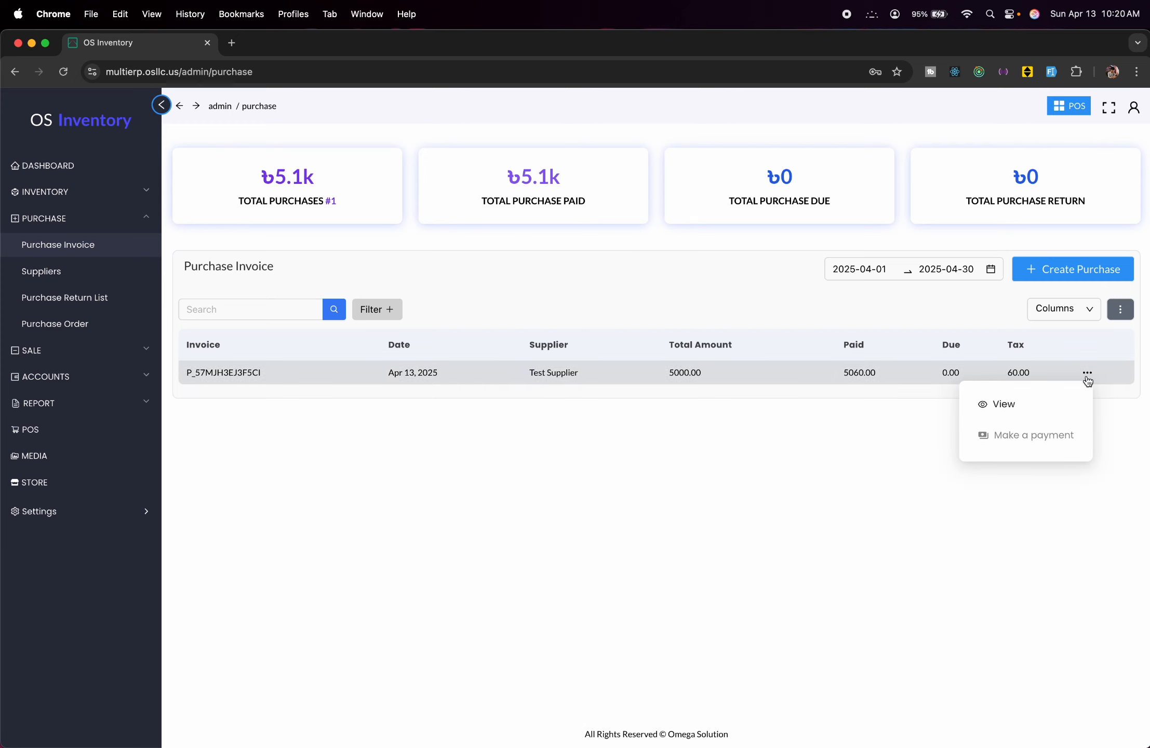
{"action": "left_click", "coordinate": [1029, 405]}
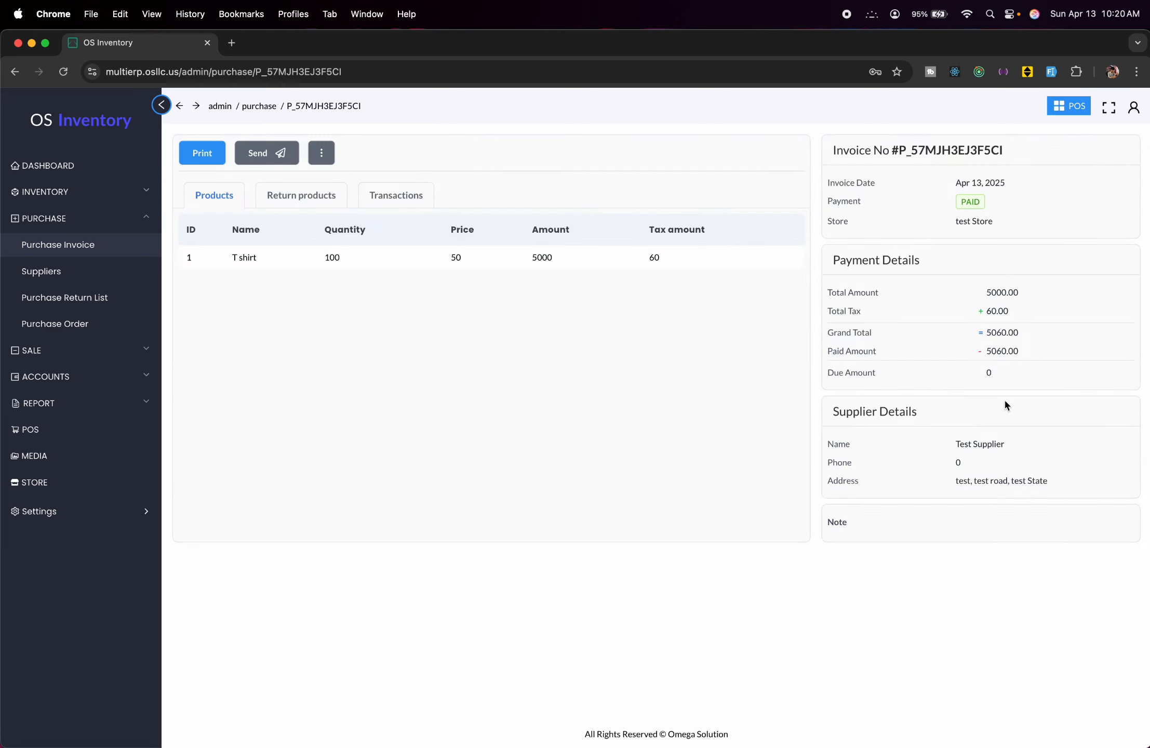
{"action": "left_click", "coordinate": [329, 164]}
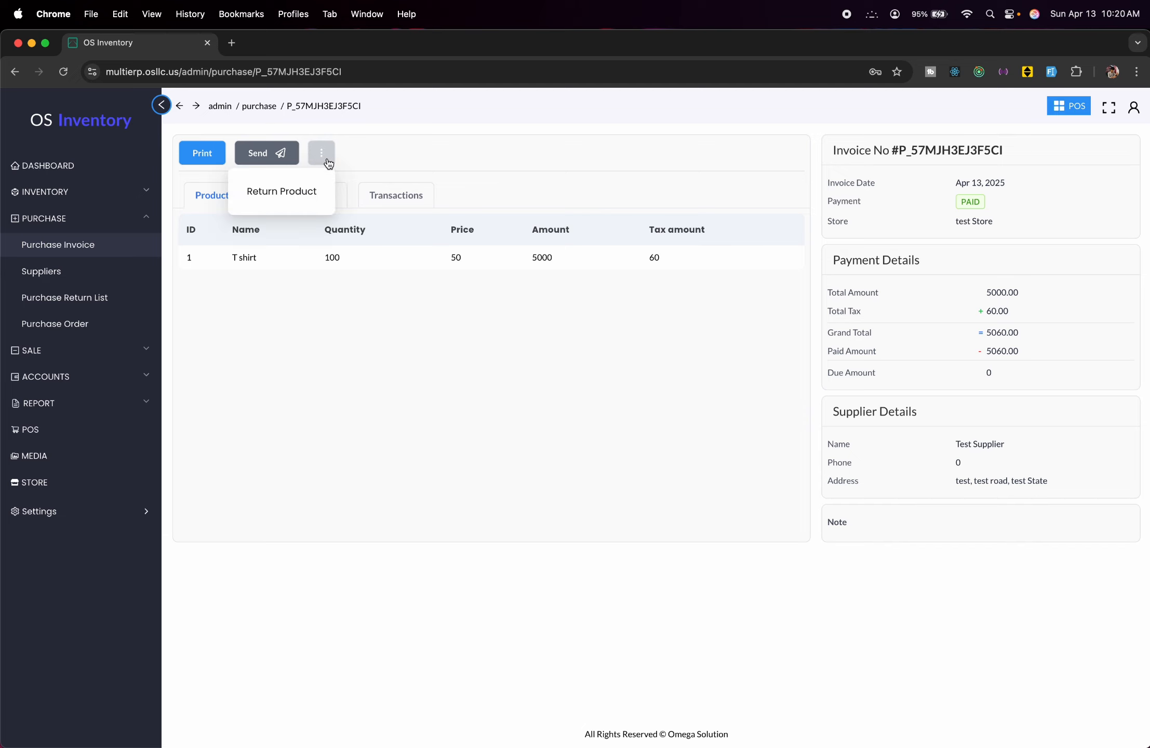
Start a product return with a T shirt return quantity of 10.
{"action": "left_click", "coordinate": [307, 196]}
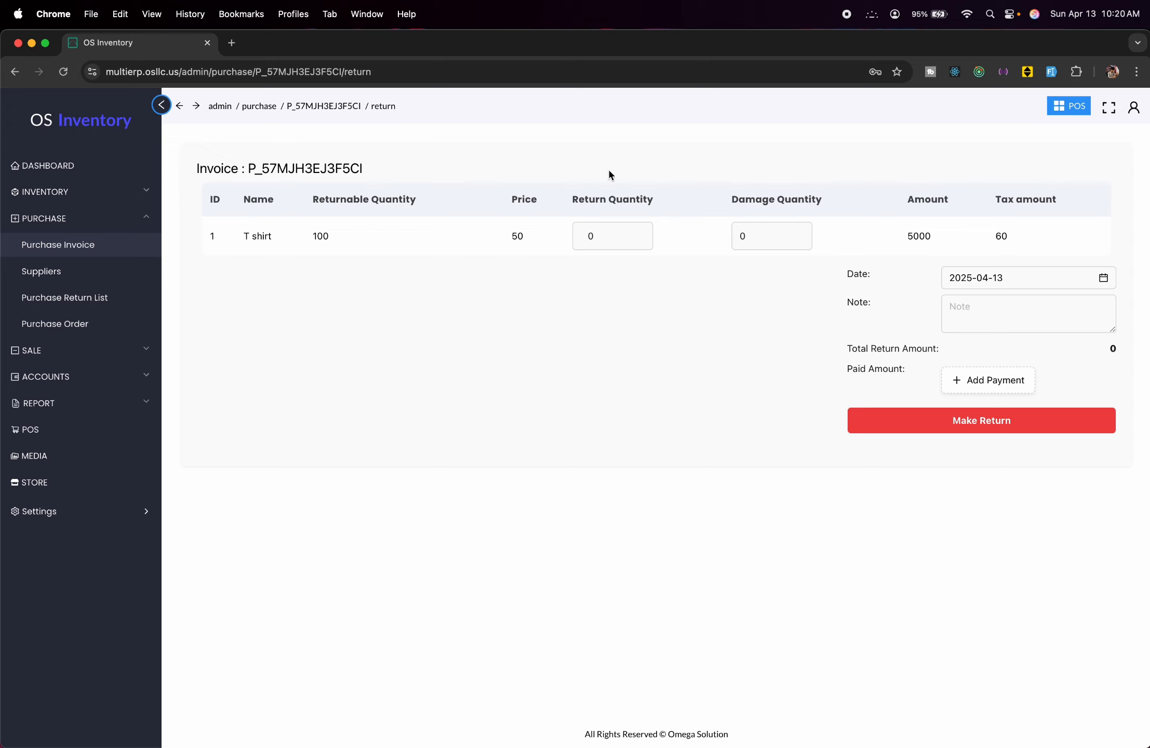
{"action": "left_click", "coordinate": [618, 245]}
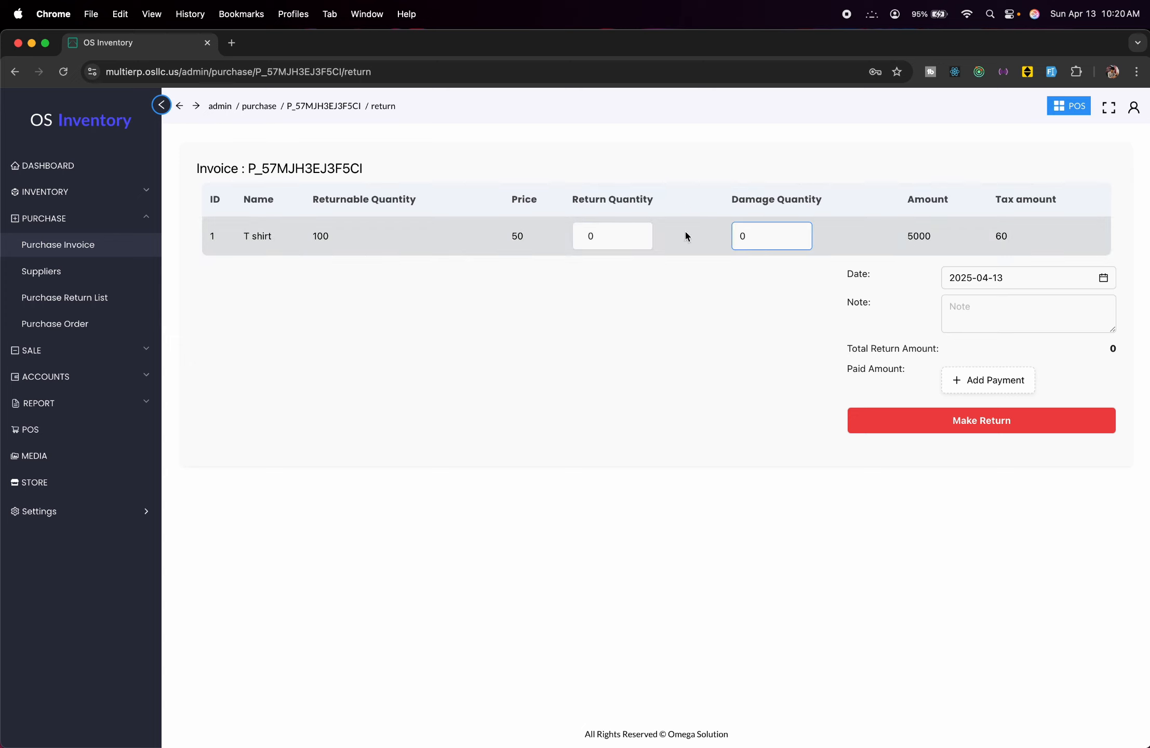
{"action": "left_click", "coordinate": [590, 235]}
{"action": "type", "text": "1"}
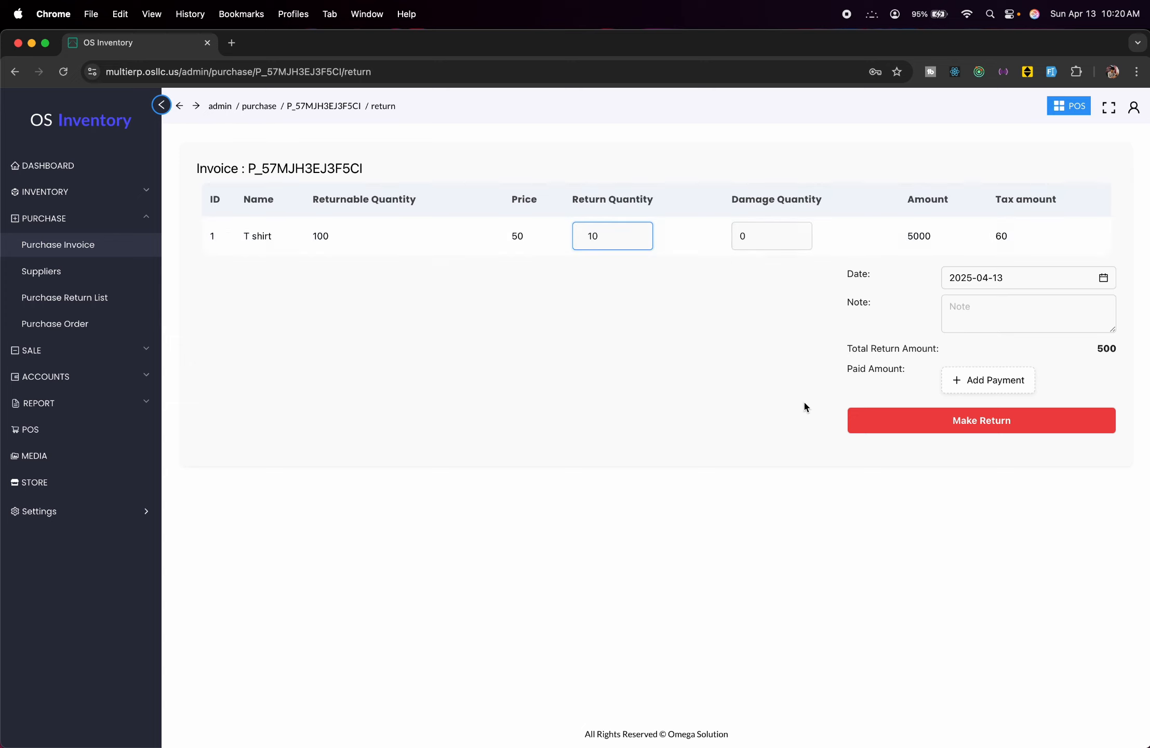
Add a 500 refund paid via Bank and submit the return.
{"action": "left_click", "coordinate": [994, 374]}
{"action": "left_click", "coordinate": [990, 369]}
{"action": "type", "text": "5"}
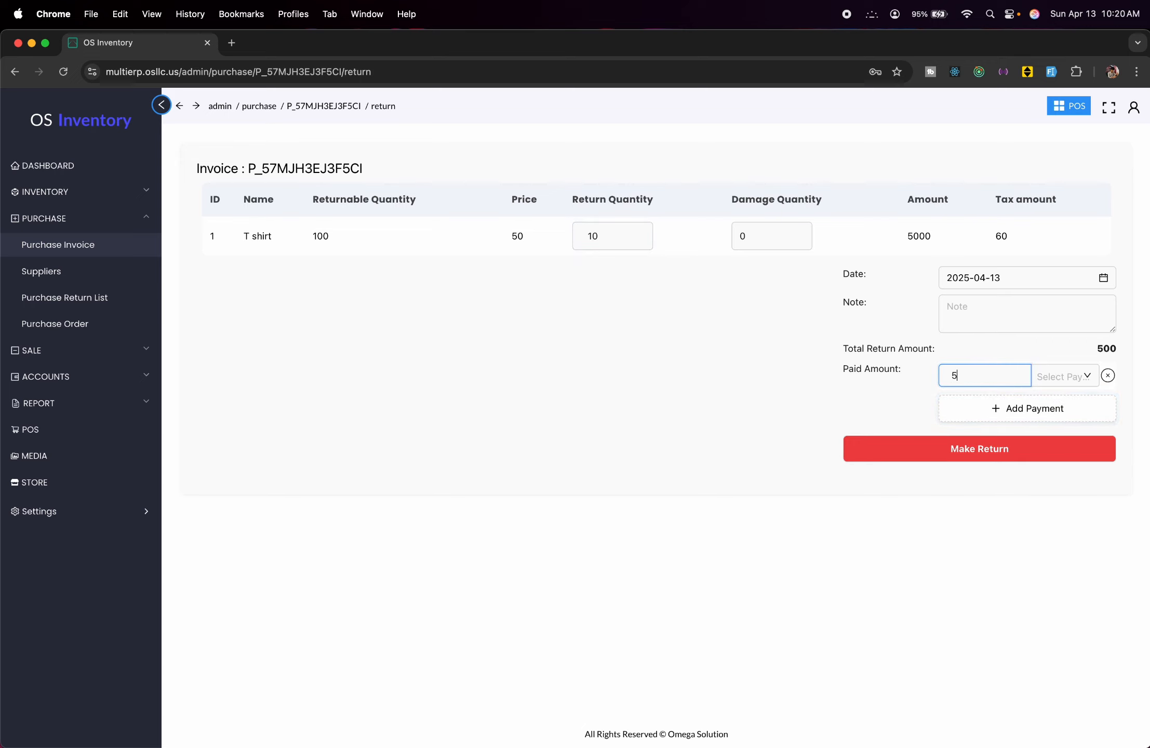
{"action": "type", "text": "00"}
{"action": "left_click", "coordinate": [1054, 377]}
{"action": "left_click", "coordinate": [1021, 442]}
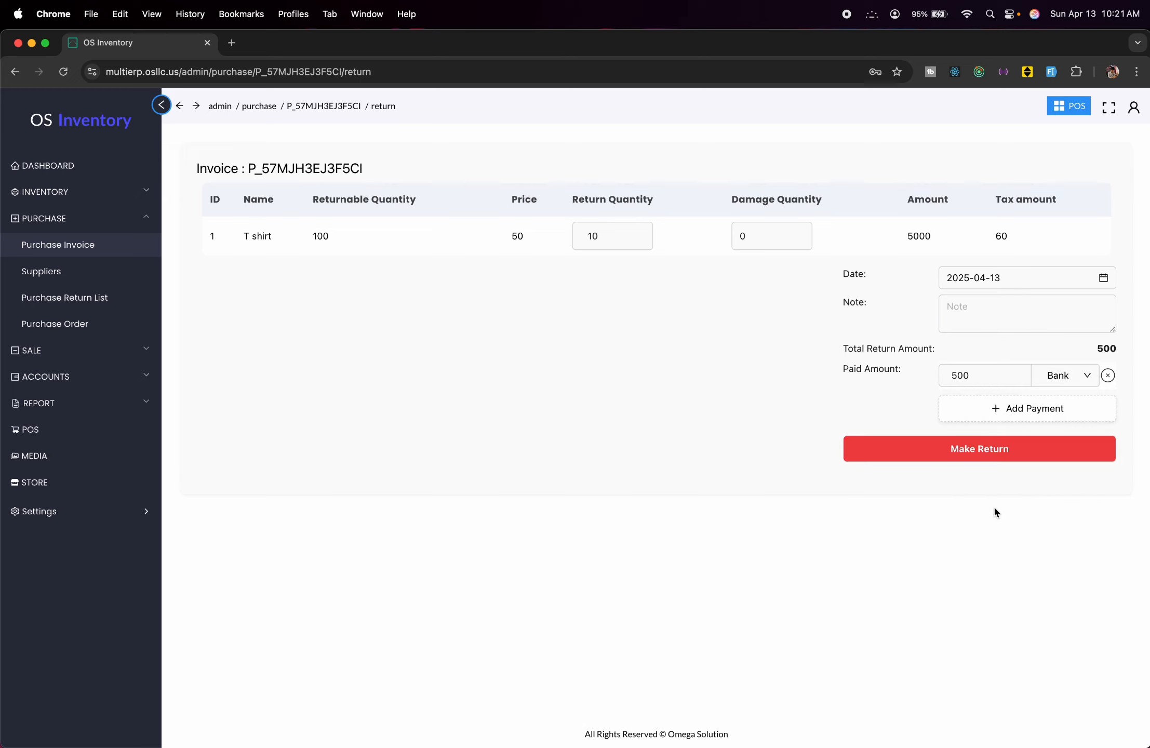
{"action": "left_click", "coordinate": [998, 458]}
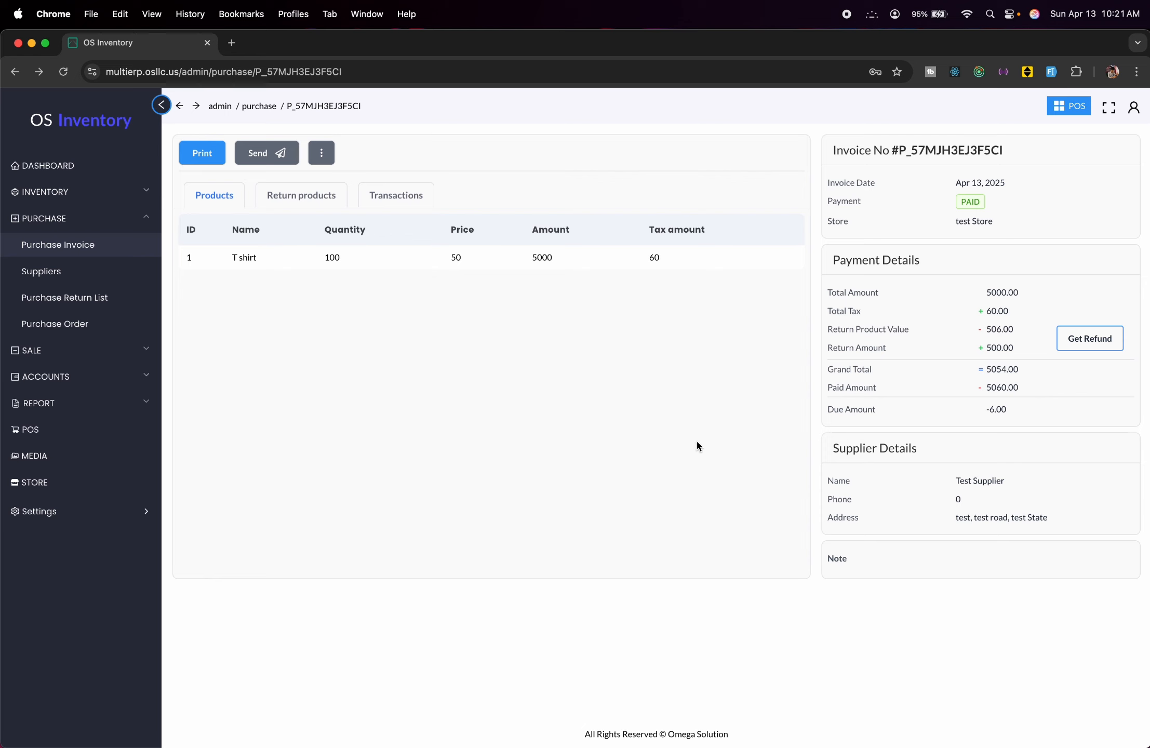
Open Inventory > Product to confirm T shirt stock now stands at 90.
{"action": "left_click", "coordinate": [31, 243]}
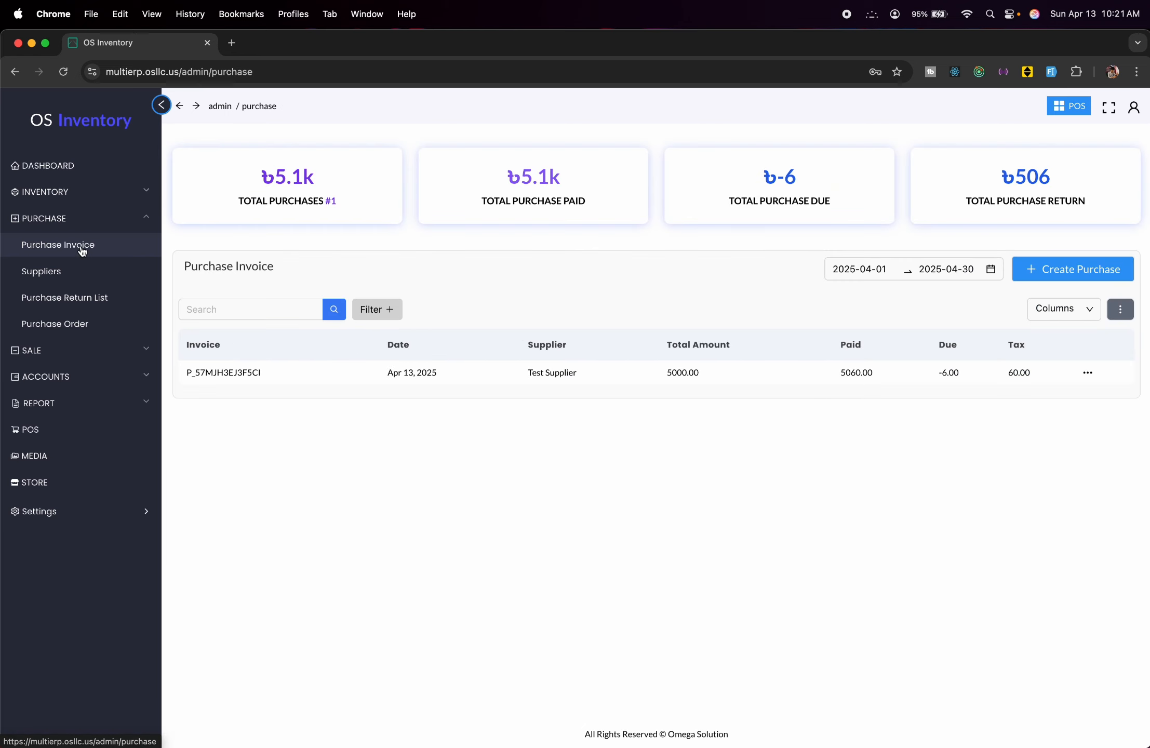
{"action": "left_click", "coordinate": [107, 193]}
{"action": "left_click", "coordinate": [70, 215]}
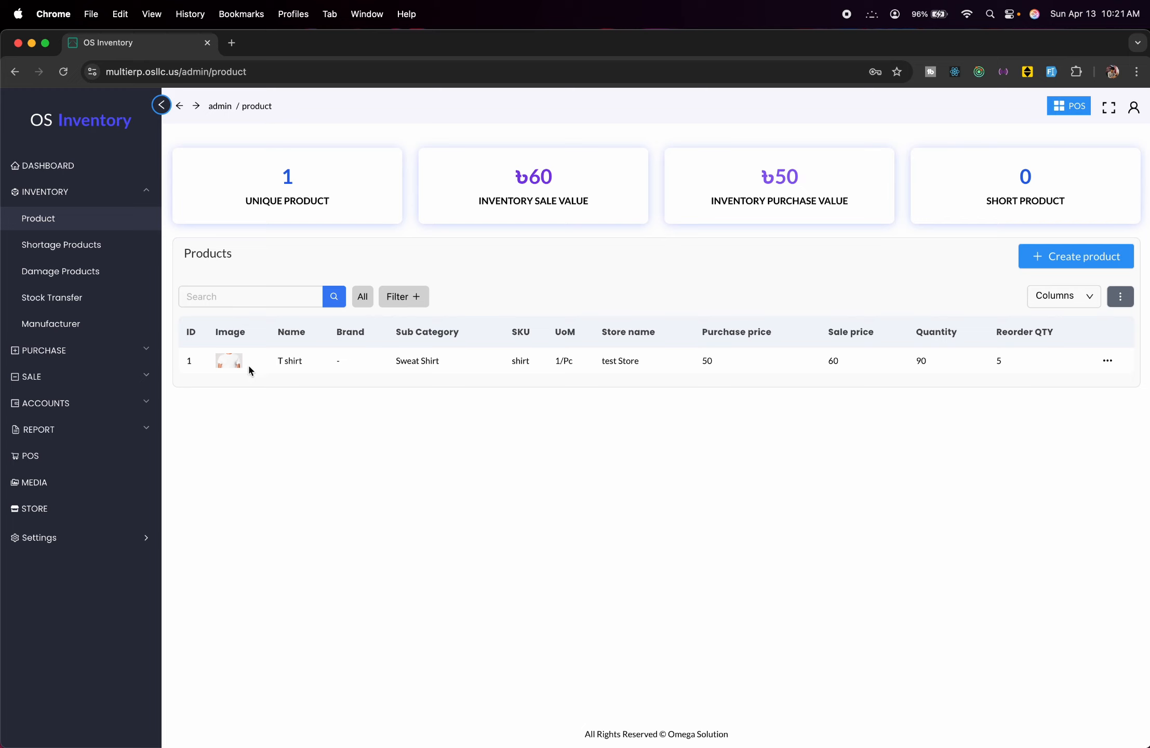
{"action": "left_click", "coordinate": [126, 193]}
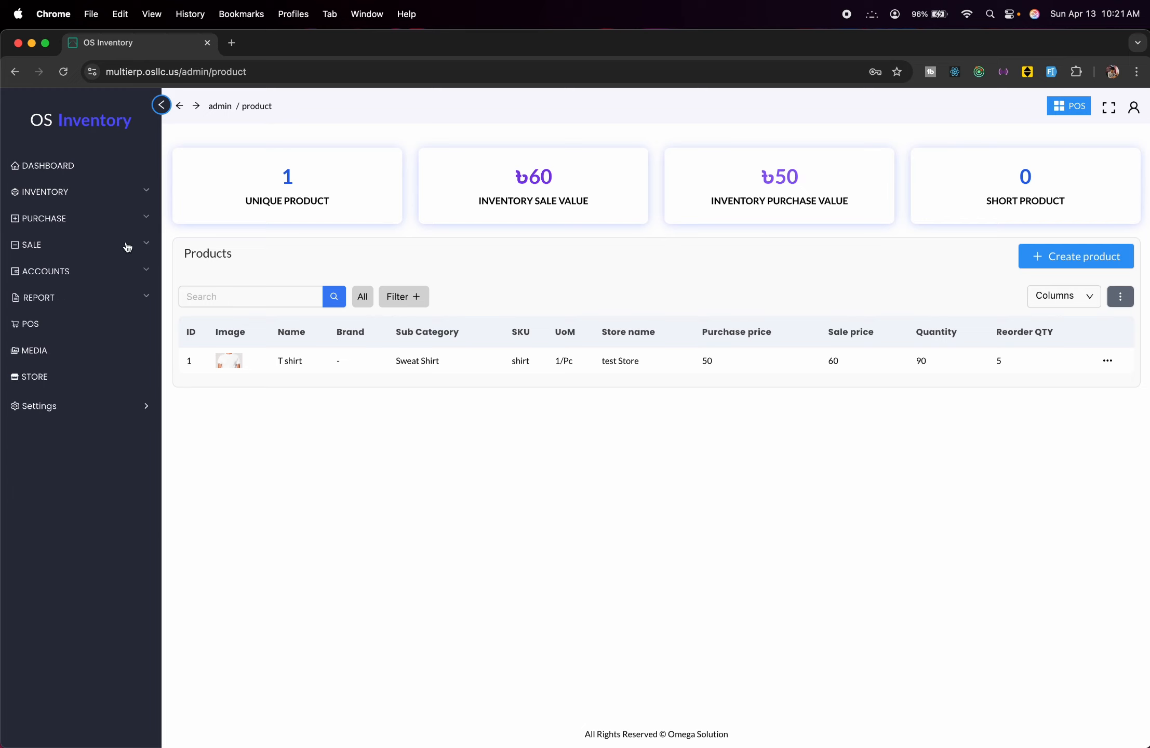
{"action": "left_click", "coordinate": [78, 247]}
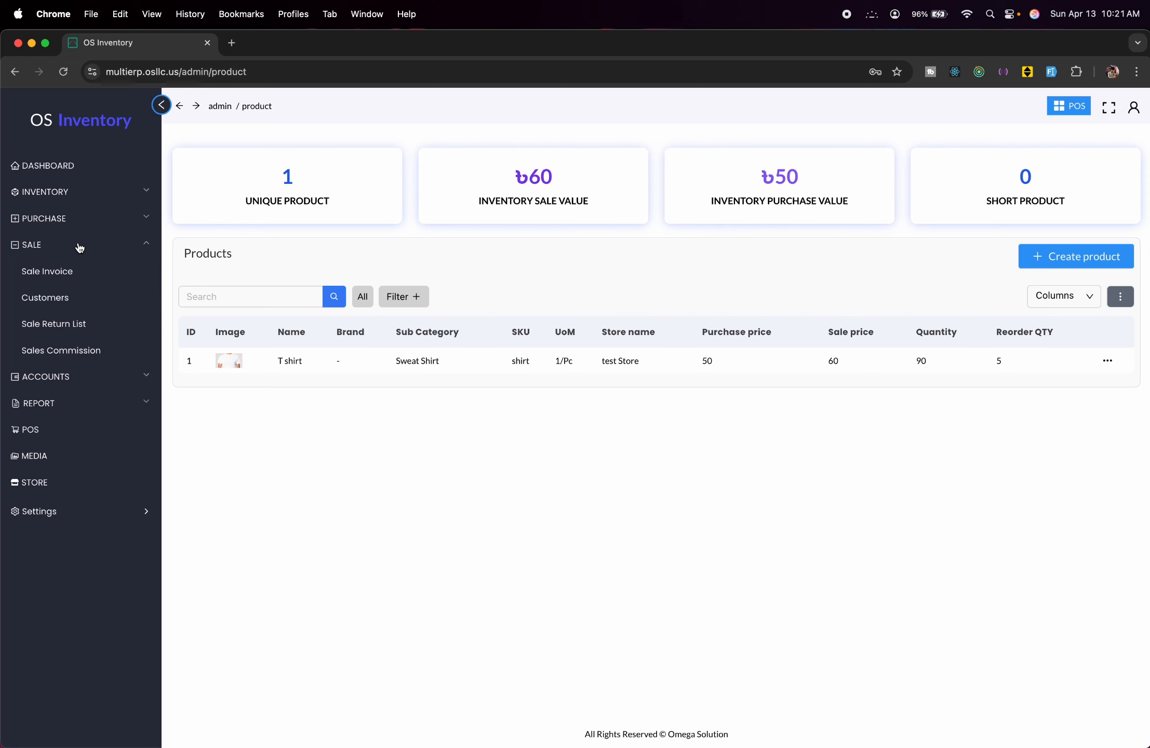
Start a new sale invoice selling from test Store.
{"action": "left_click", "coordinate": [79, 273]}
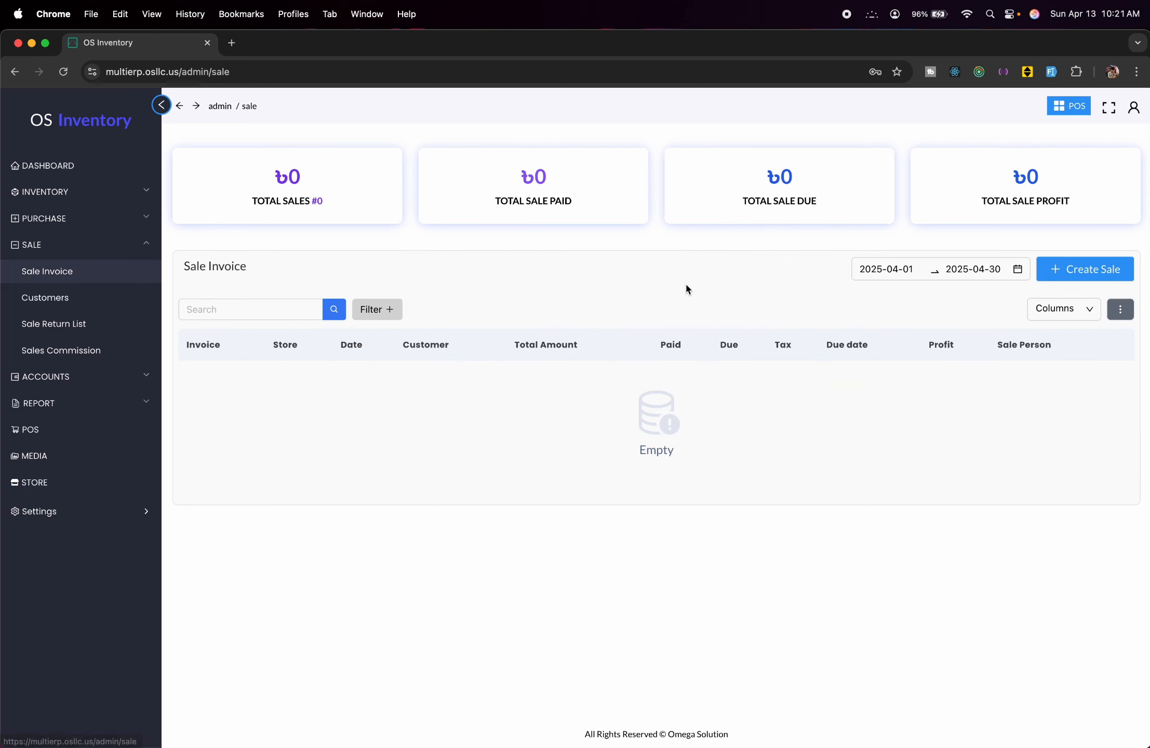
{"action": "left_click", "coordinate": [1089, 265]}
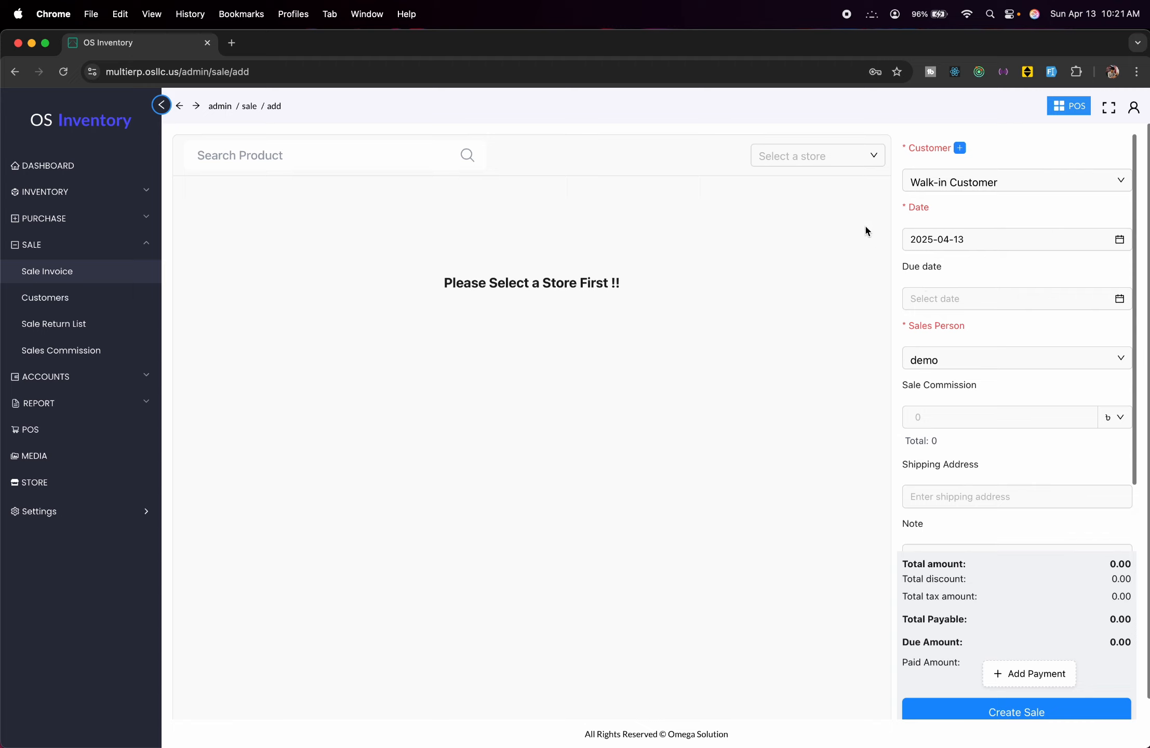
{"action": "left_click", "coordinate": [865, 156]}
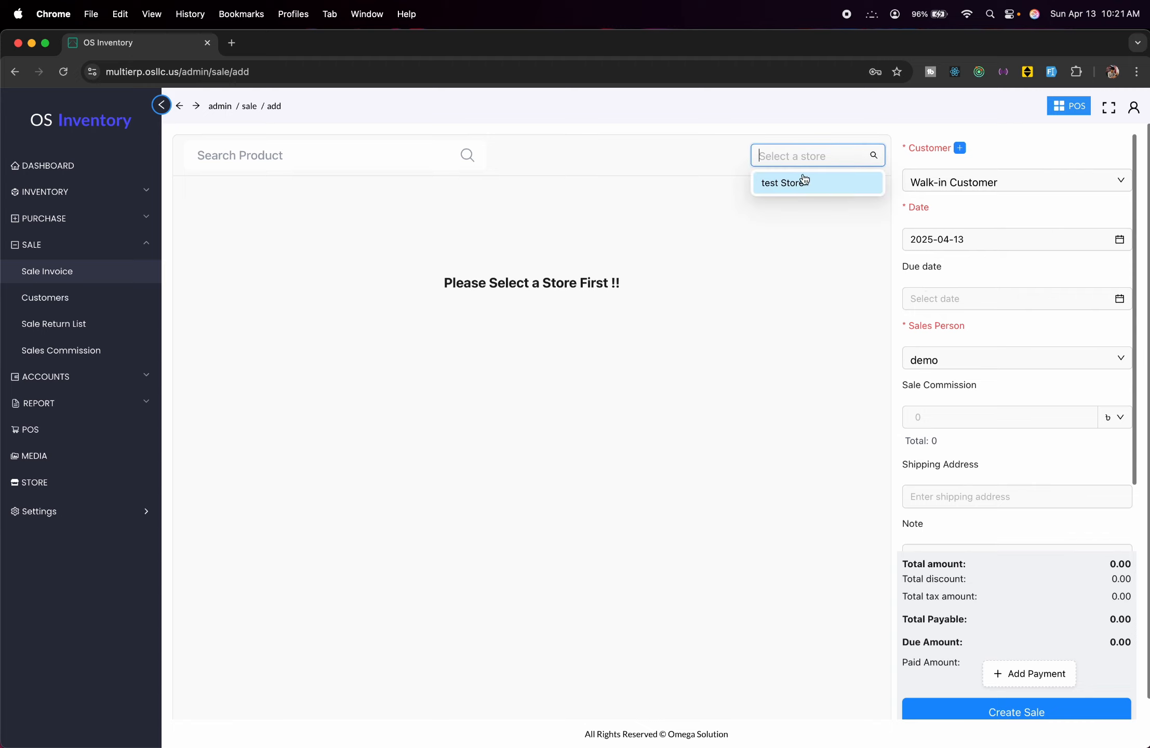
{"action": "left_click", "coordinate": [815, 185]}
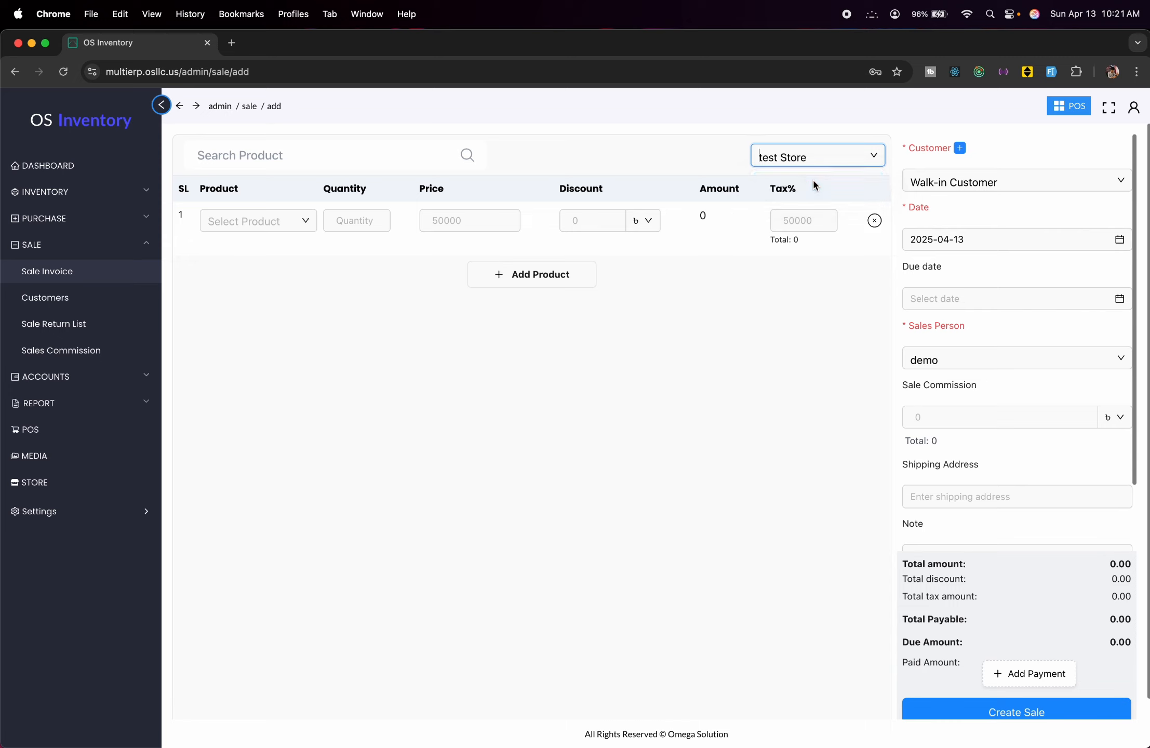
Add T shirt with quantity 5 at 60 each, totalling 300.00, leaving Walk-in Customer selected.
{"action": "left_click", "coordinate": [270, 225]}
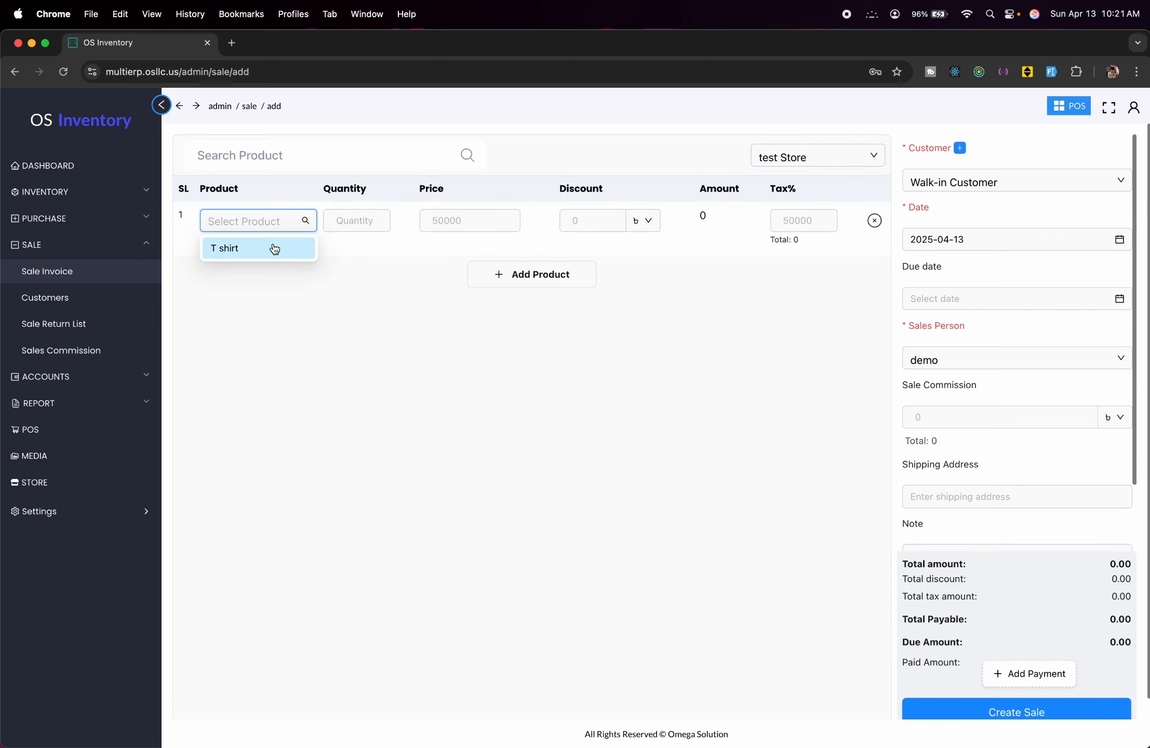
{"action": "left_click", "coordinate": [271, 244]}
{"action": "left_click", "coordinate": [321, 224]}
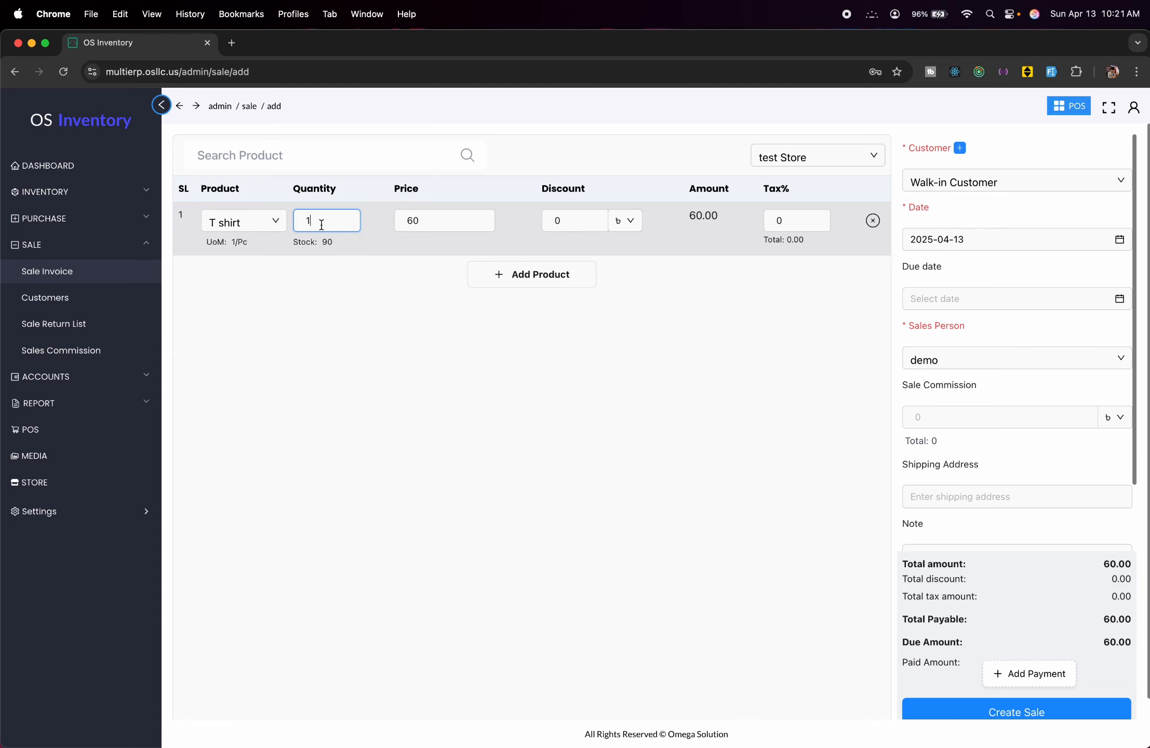
{"action": "key", "text": "BackSpace"}
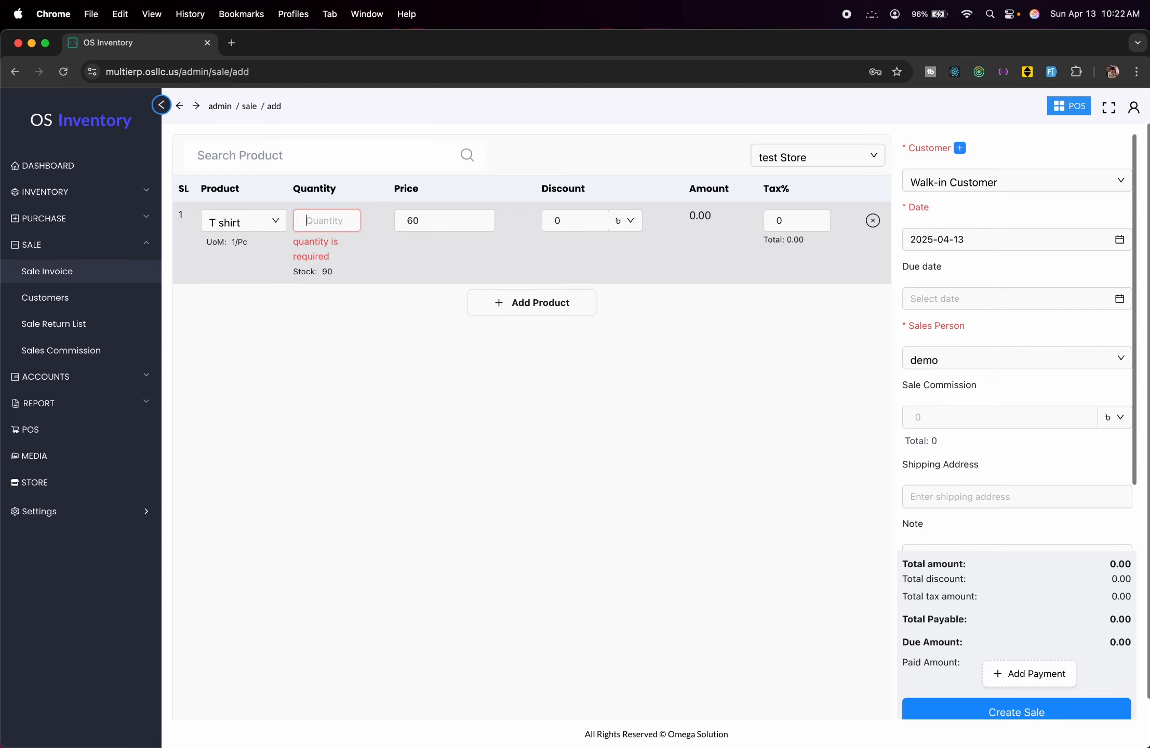
{"action": "type", "text": "5"}
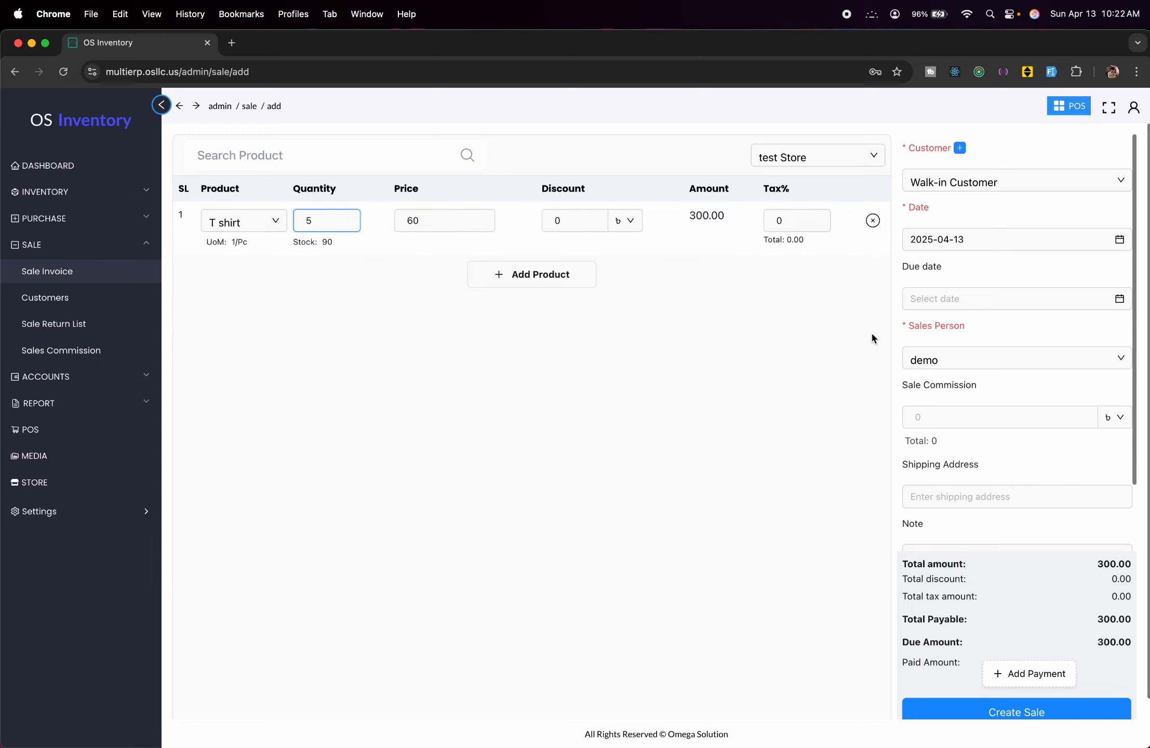
{"action": "left_click", "coordinate": [1084, 186]}
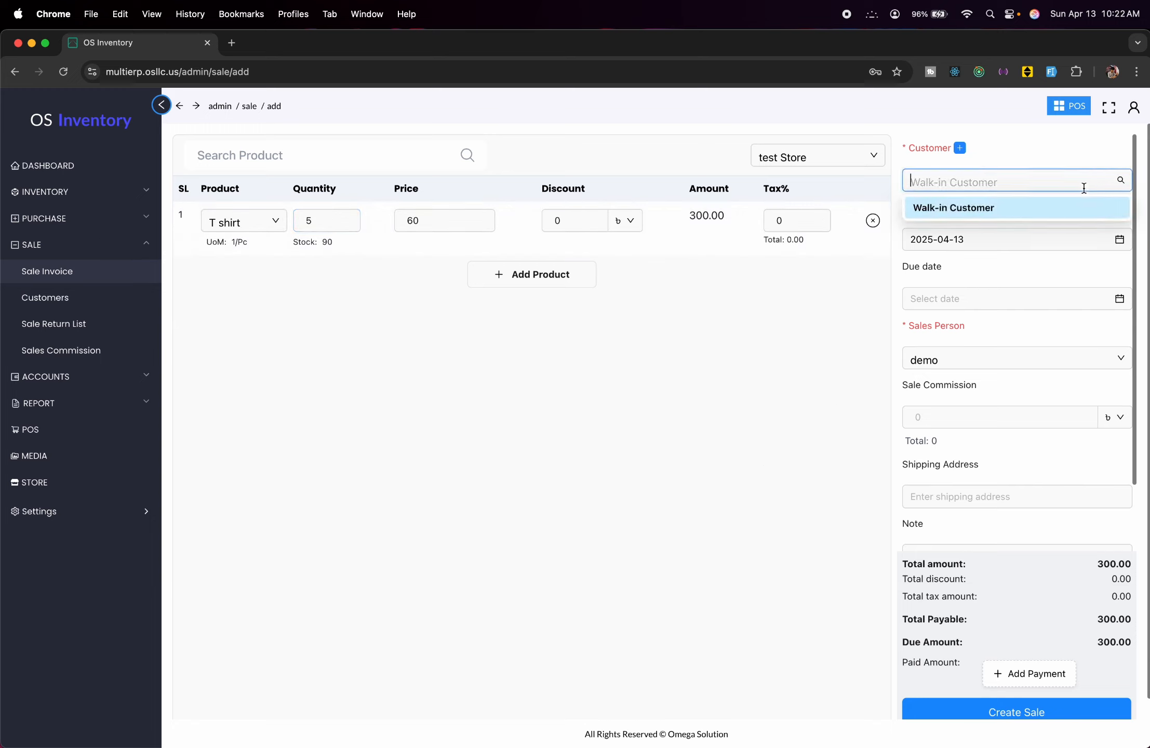
{"action": "left_click", "coordinate": [1051, 155]}
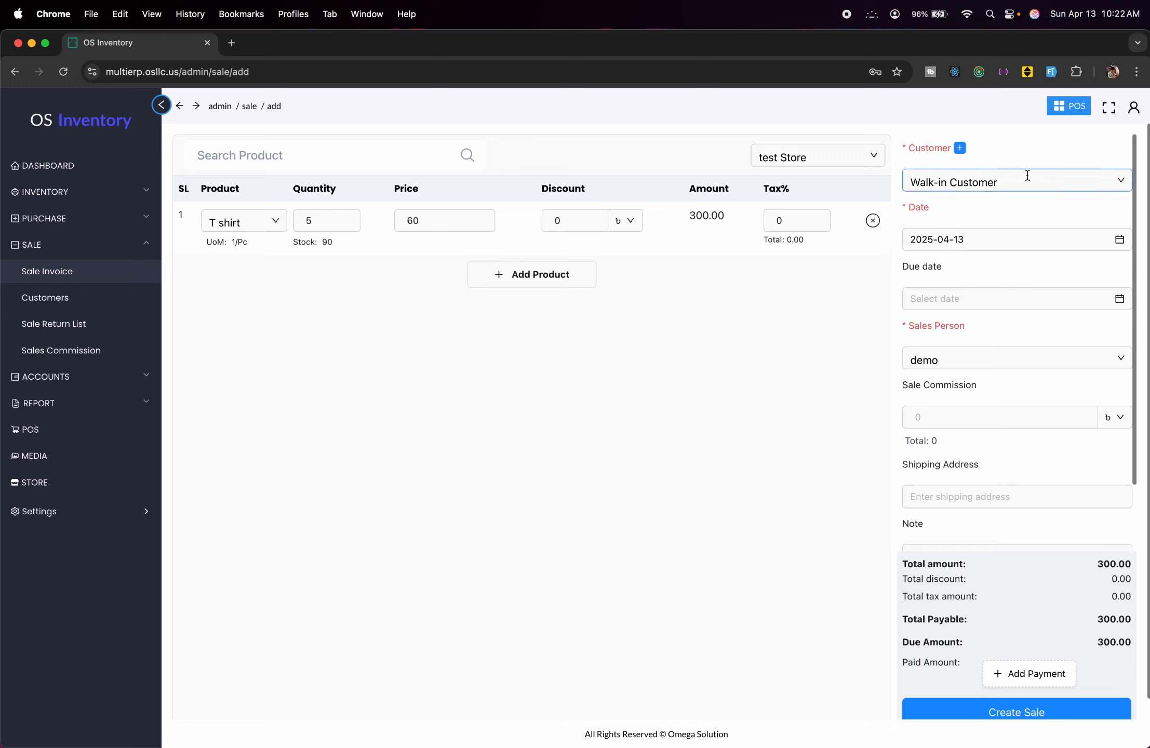
In the new customer form, enter the customer's username, e-mail and phone number.
{"action": "left_click", "coordinate": [960, 148]}
{"action": "left_click", "coordinate": [732, 212]}
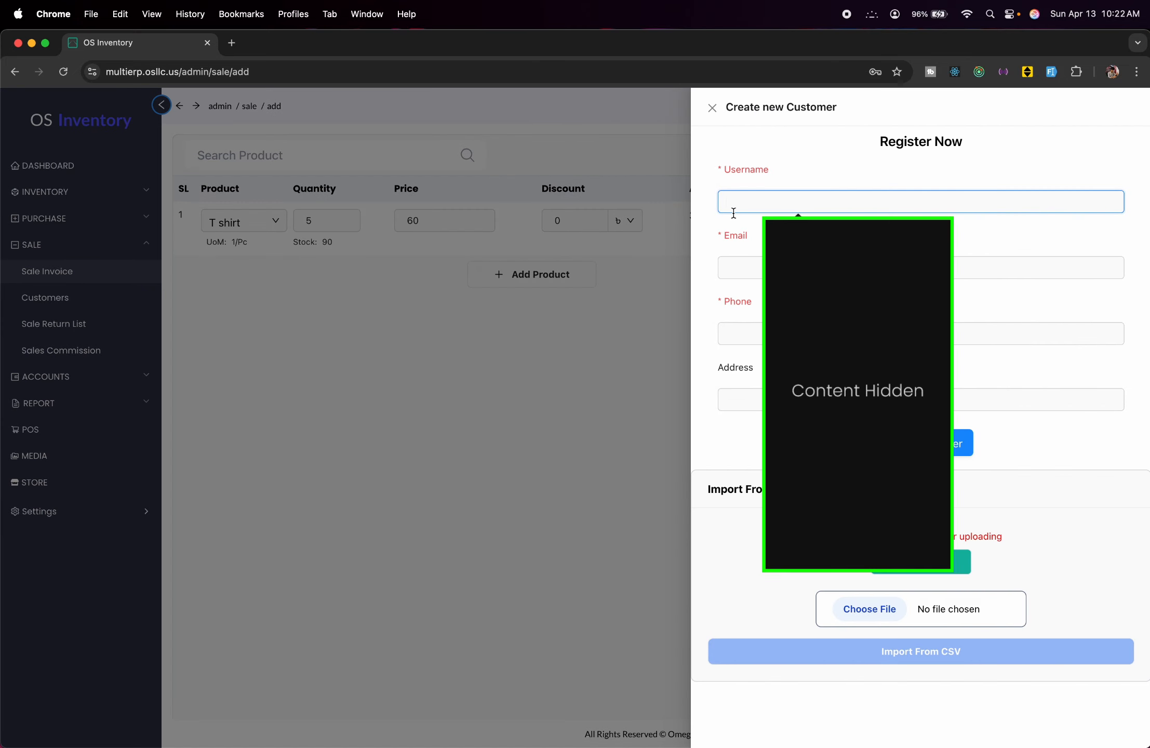
{"action": "type", "text": "Test Customer"}
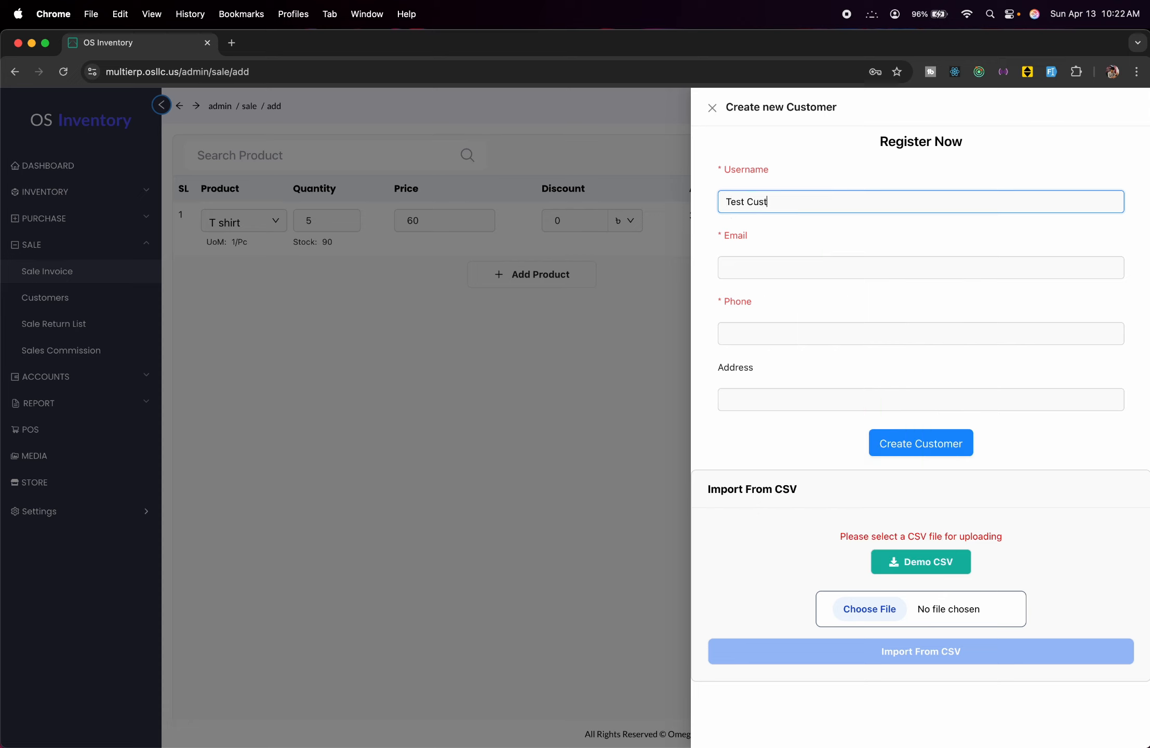
{"action": "left_click", "coordinate": [798, 267]}
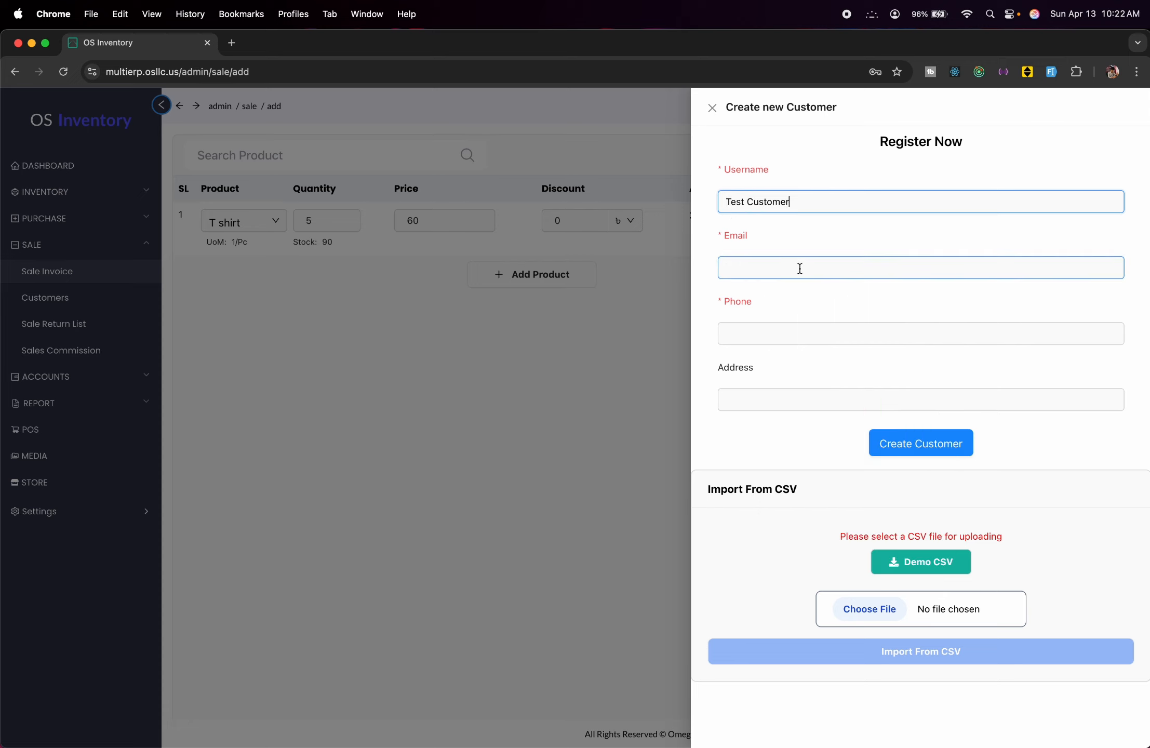
{"action": "type", "text": "test"}
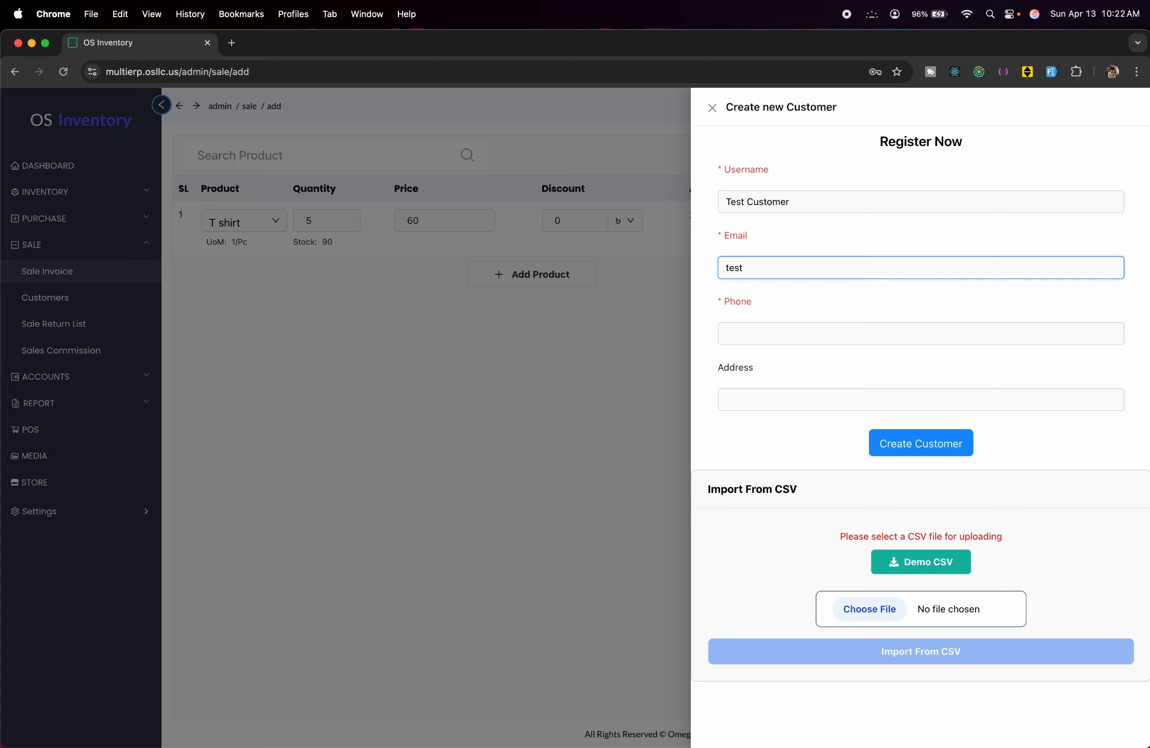
{"action": "type", "text": "customer@gmail.com"}
{"action": "left_click", "coordinate": [847, 336]}
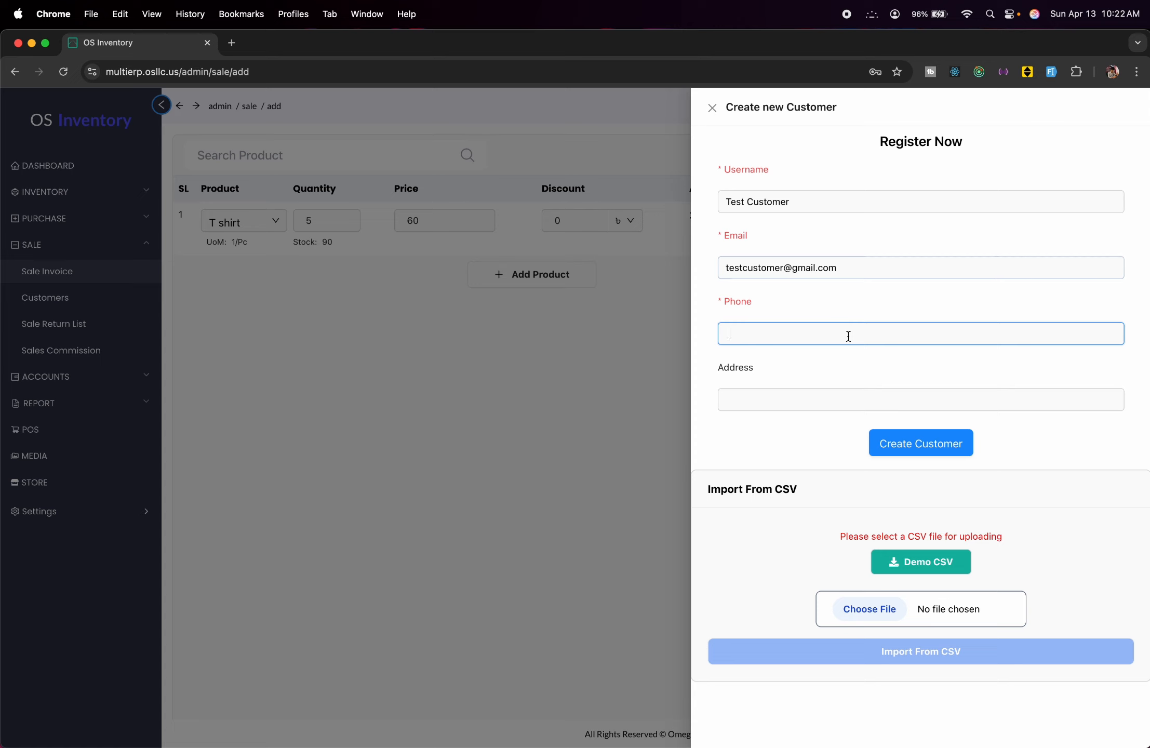
Enter the customer's address, create the customer, and return to the sale form.
{"action": "left_click", "coordinate": [846, 398]}
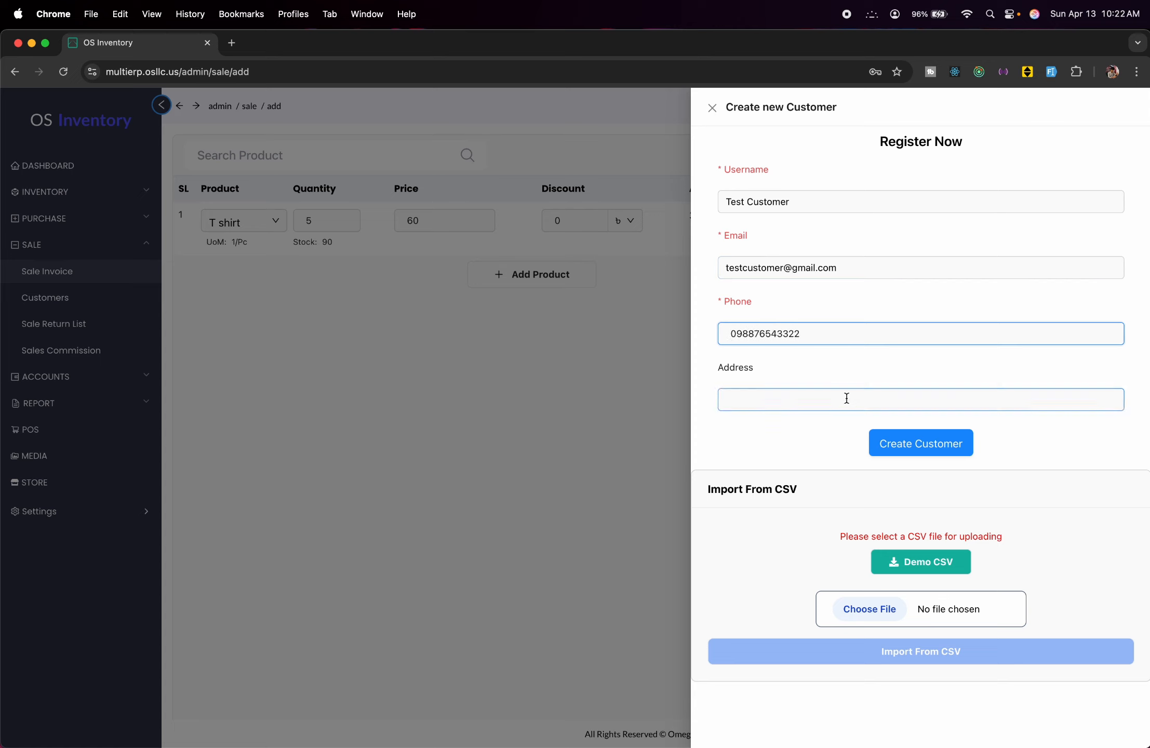
{"action": "left_click", "coordinate": [846, 397]}
{"action": "type", "text": "Tes"}
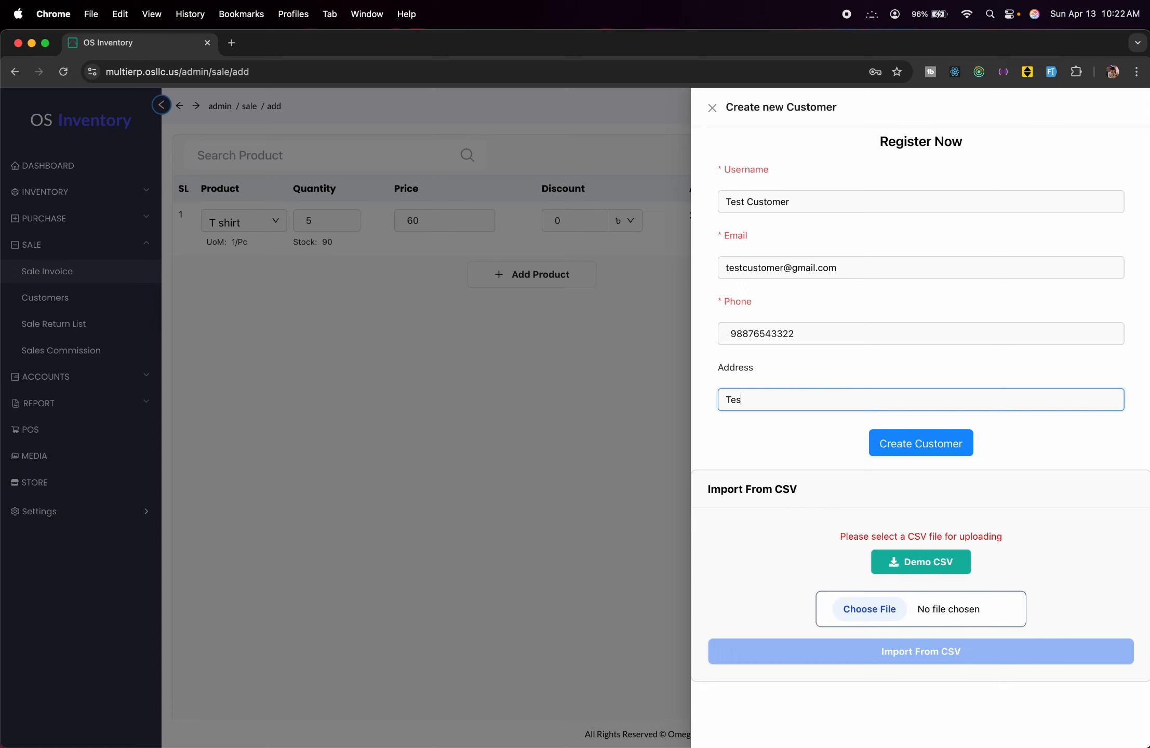
{"action": "type", "text": "t"}
{"action": "type", "text": "tomer addr"}
{"action": "type", "text": "ees"}
{"action": "key", "text": "BackSpace"}
{"action": "key", "text": "BackSpace"}
{"action": "type", "text": "ss"}
{"action": "left_click", "coordinate": [929, 458]}
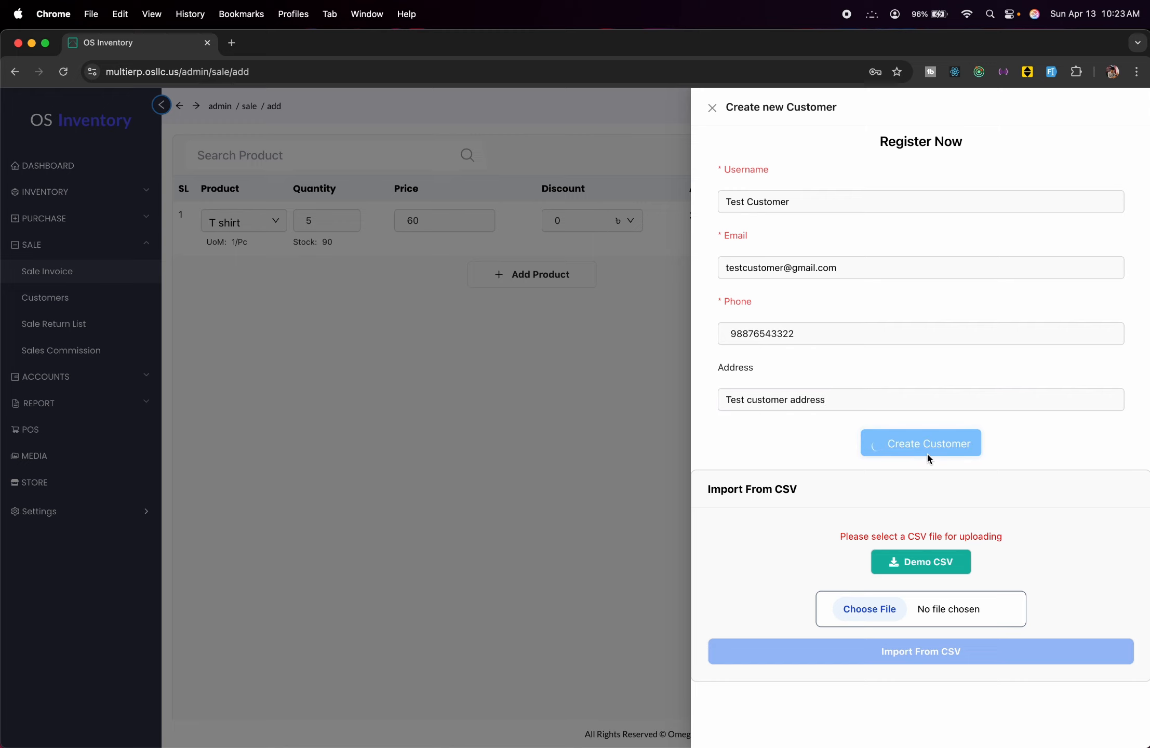
{"action": "left_click", "coordinate": [621, 518]}
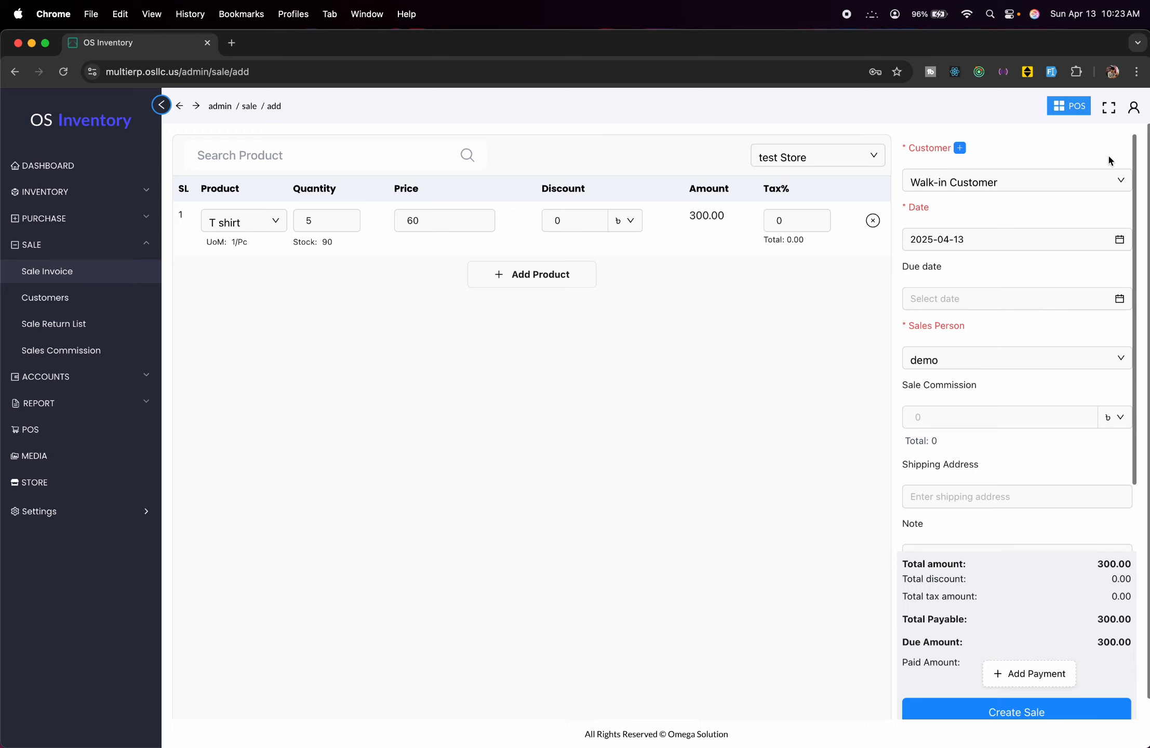
Select the newly created customer as the sale's customer.
{"action": "left_click", "coordinate": [1108, 174]}
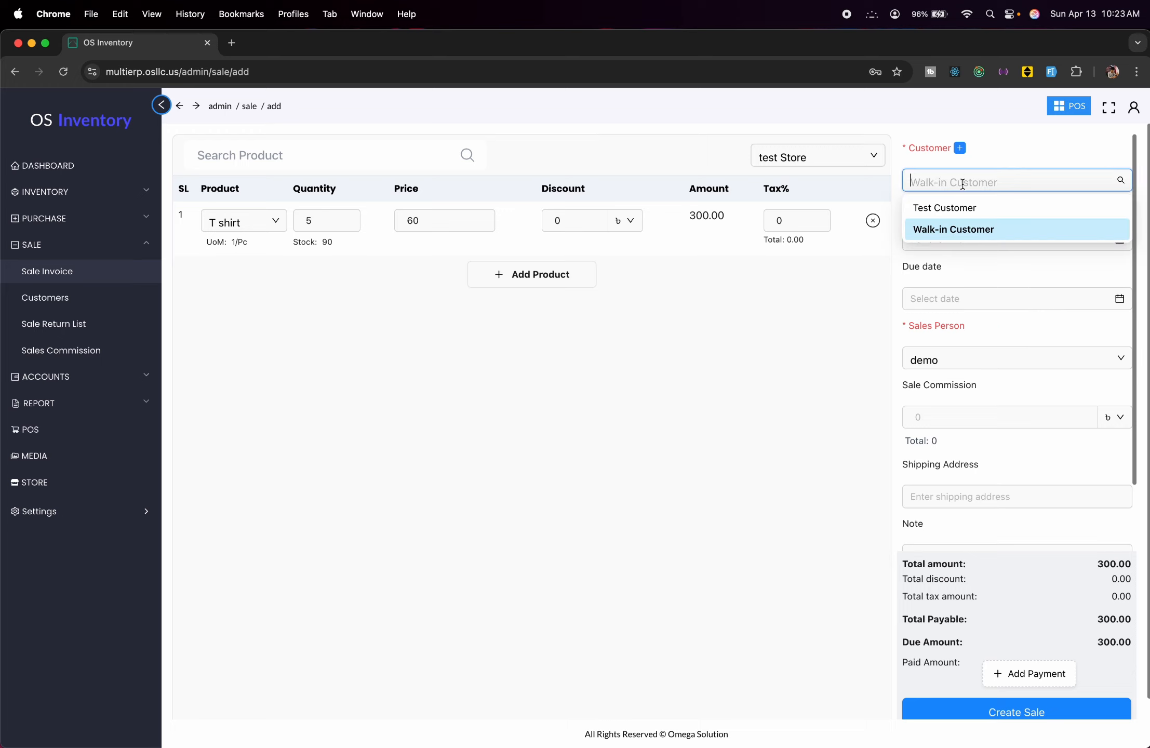
{"action": "left_click", "coordinate": [971, 208]}
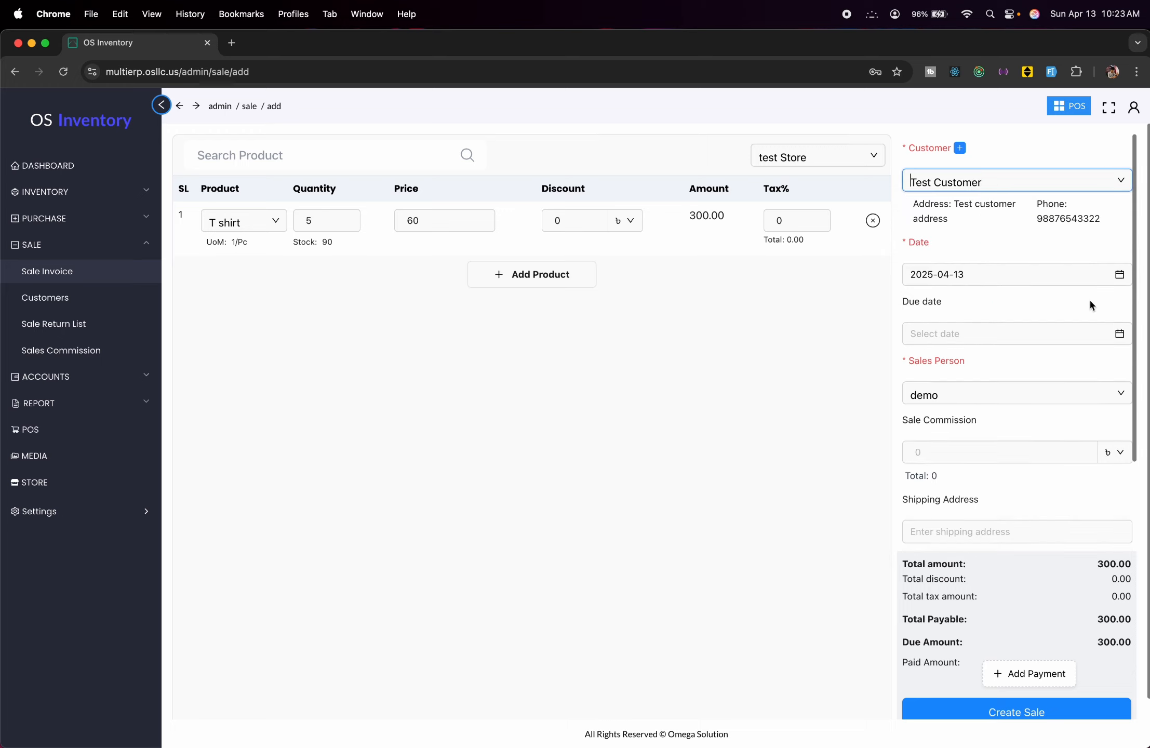
{"action": "scroll", "coordinate": [1088, 298], "scroll_direction": "down", "scroll_amount": 3}
{"action": "scroll", "coordinate": [1089, 298], "scroll_direction": "up", "scroll_amount": 3}
{"action": "left_click", "coordinate": [981, 326]}
Keep the default sales person and dismiss the new terms-and-conditions form unchanged.
{"action": "scroll", "coordinate": [1135, 360], "scroll_direction": "down", "scroll_amount": 2}
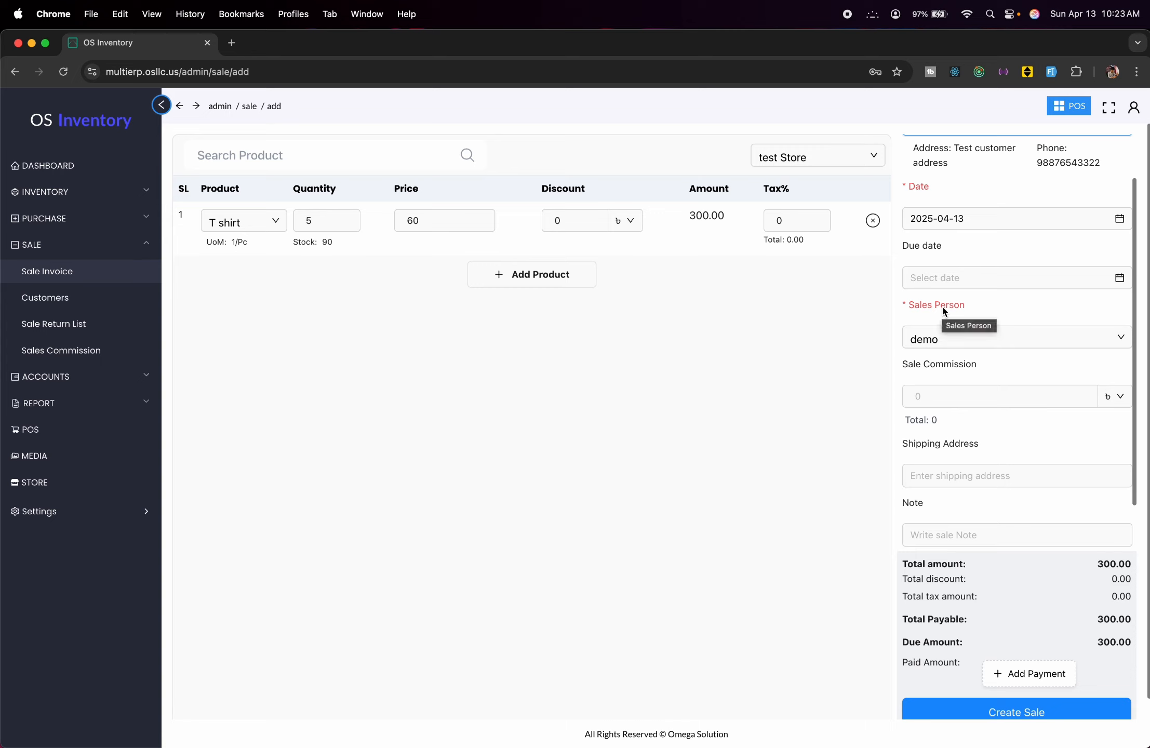
{"action": "left_click", "coordinate": [1017, 333]}
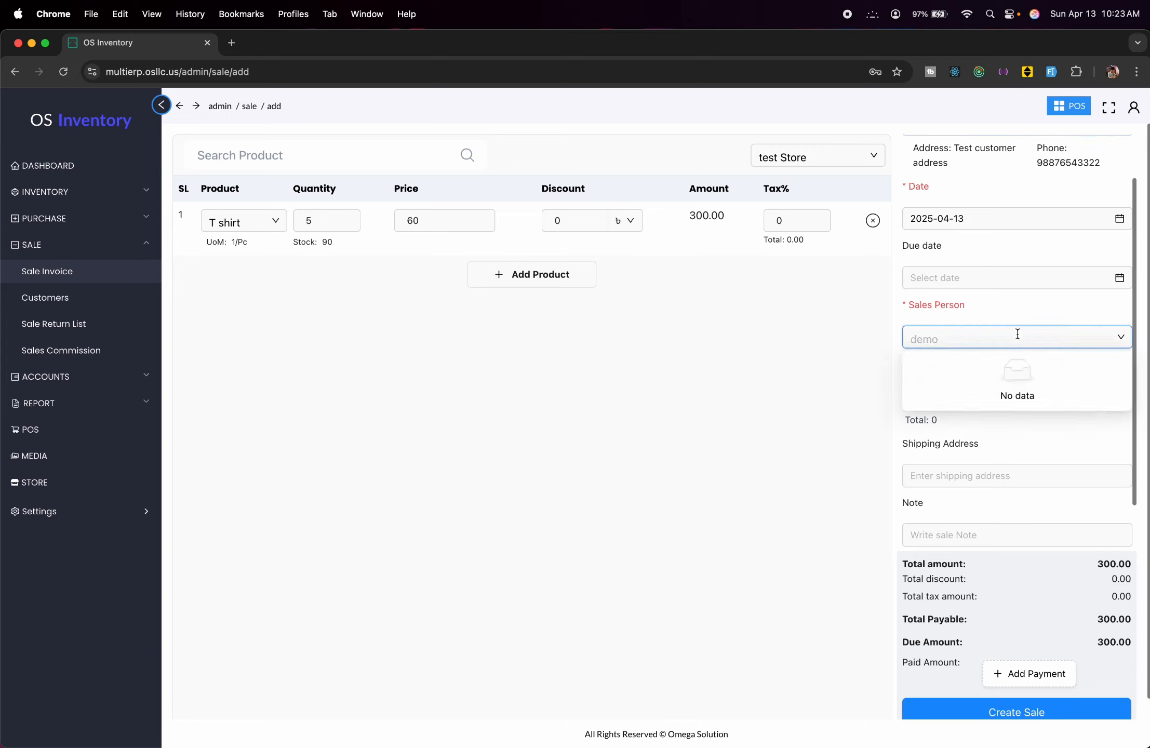
{"action": "left_click", "coordinate": [1018, 334]}
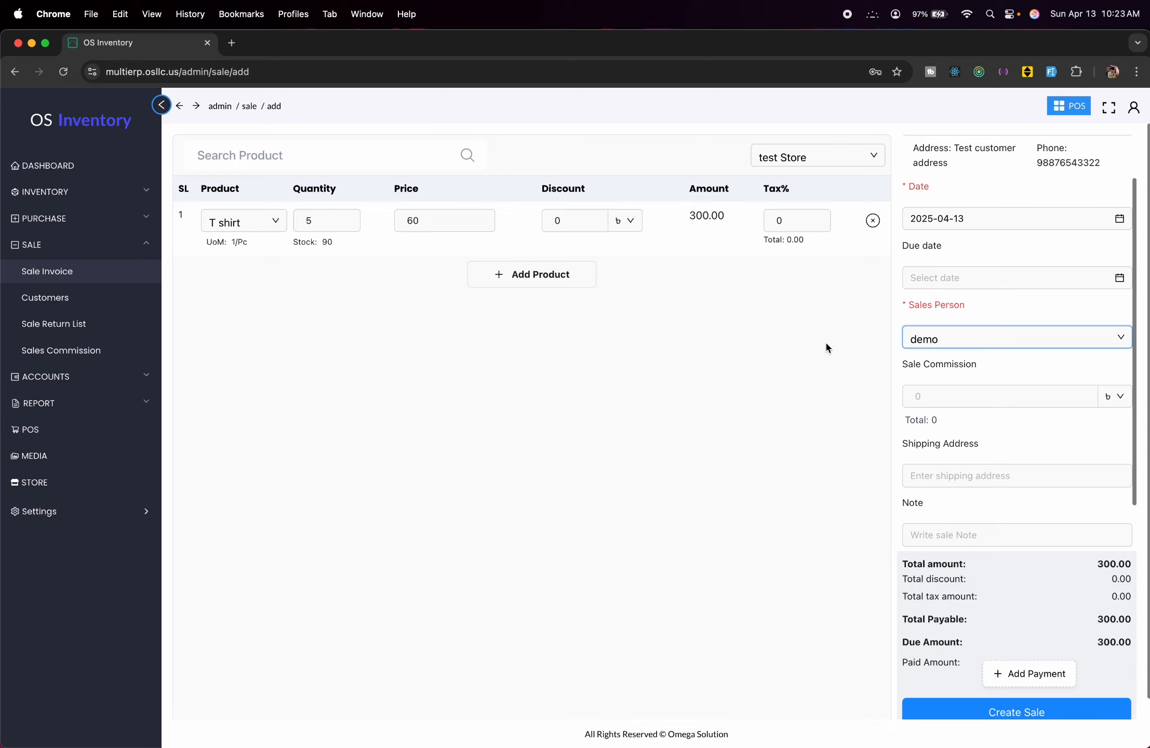
{"action": "scroll", "coordinate": [902, 360], "scroll_direction": "down", "scroll_amount": 1}
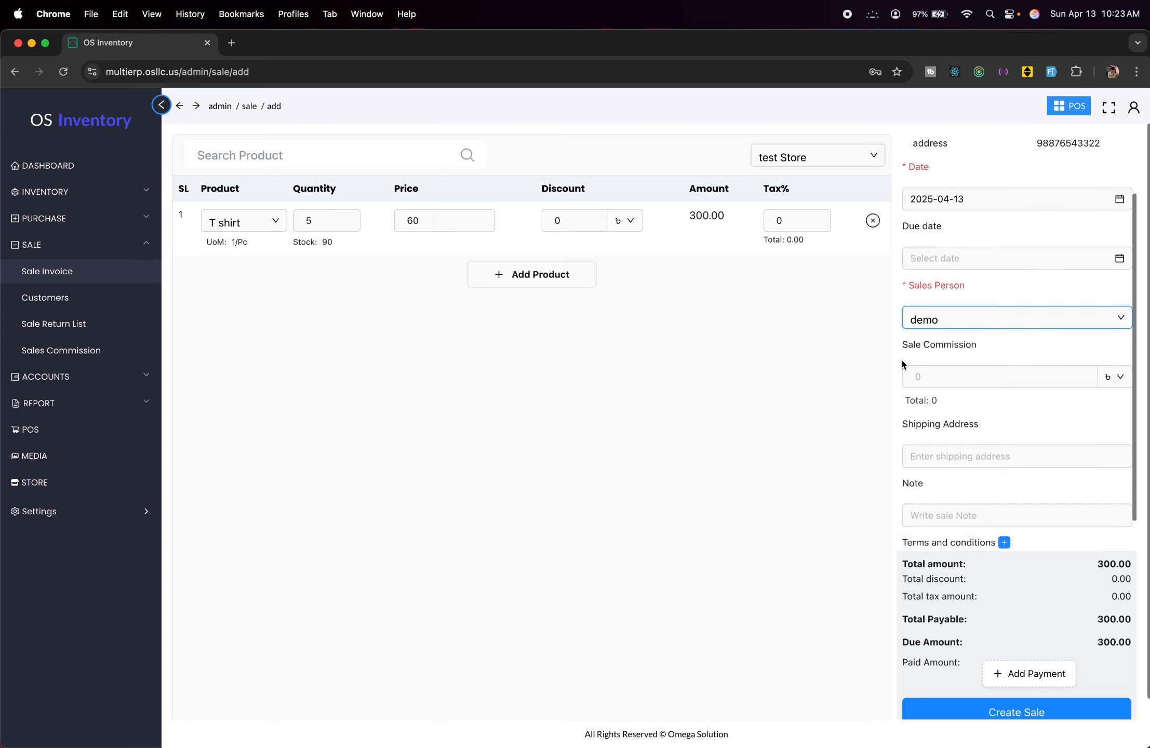
{"action": "scroll", "coordinate": [900, 357], "scroll_direction": "down", "scroll_amount": 2}
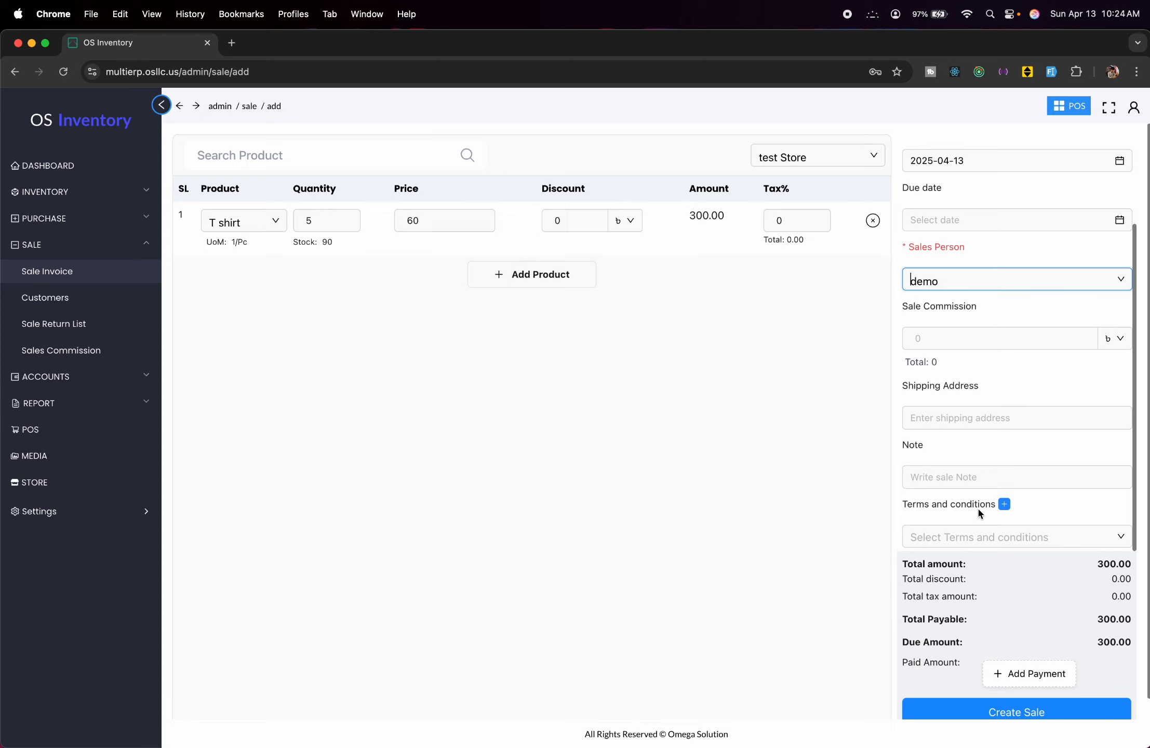
{"action": "left_click", "coordinate": [1005, 502]}
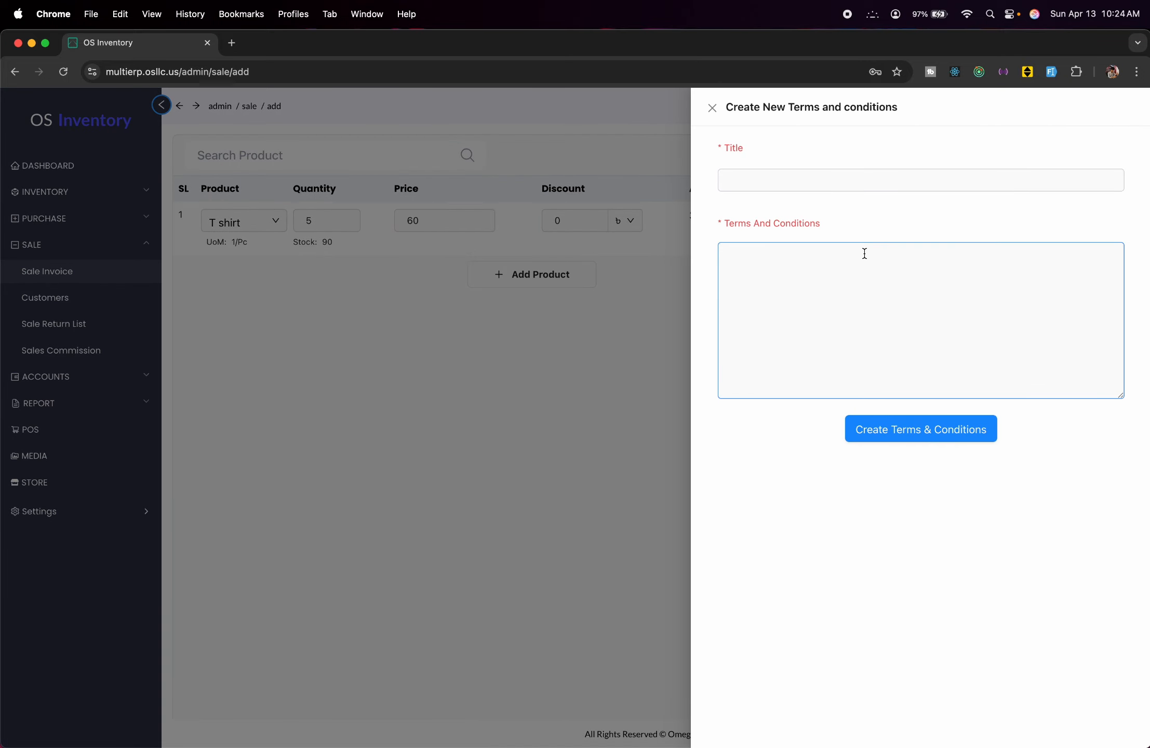
{"action": "left_click", "coordinate": [584, 318]}
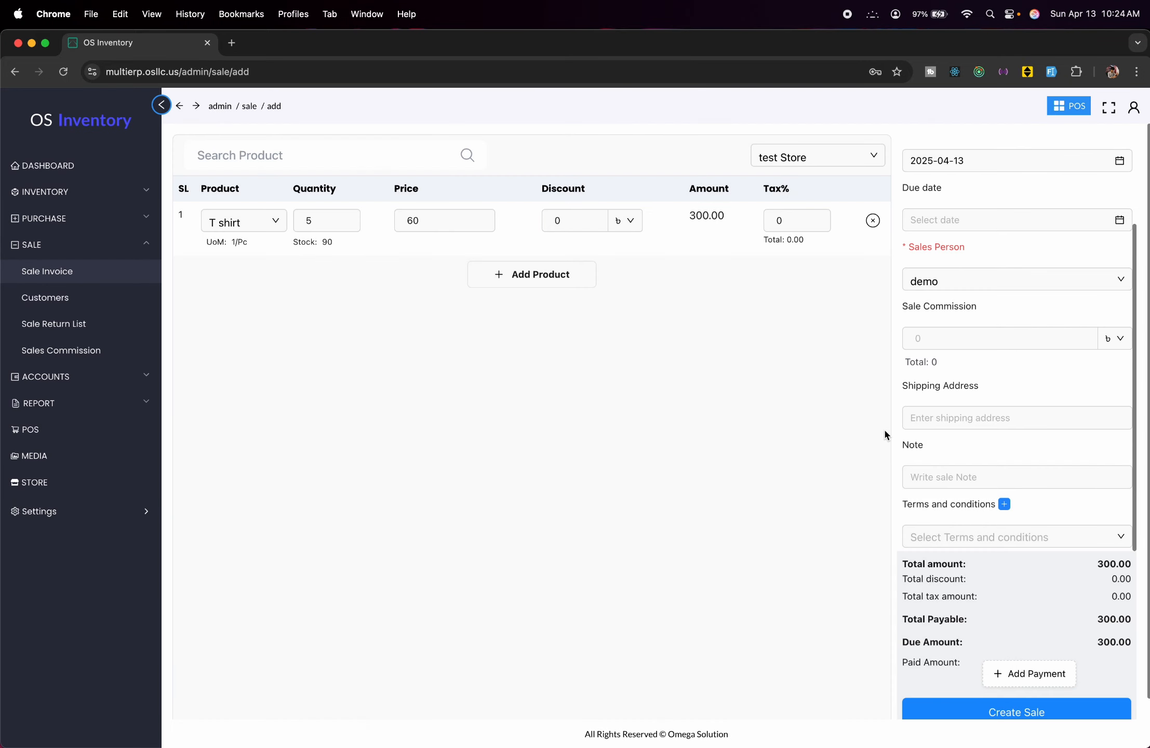
{"action": "scroll", "coordinate": [971, 443], "scroll_direction": "down", "scroll_amount": 1}
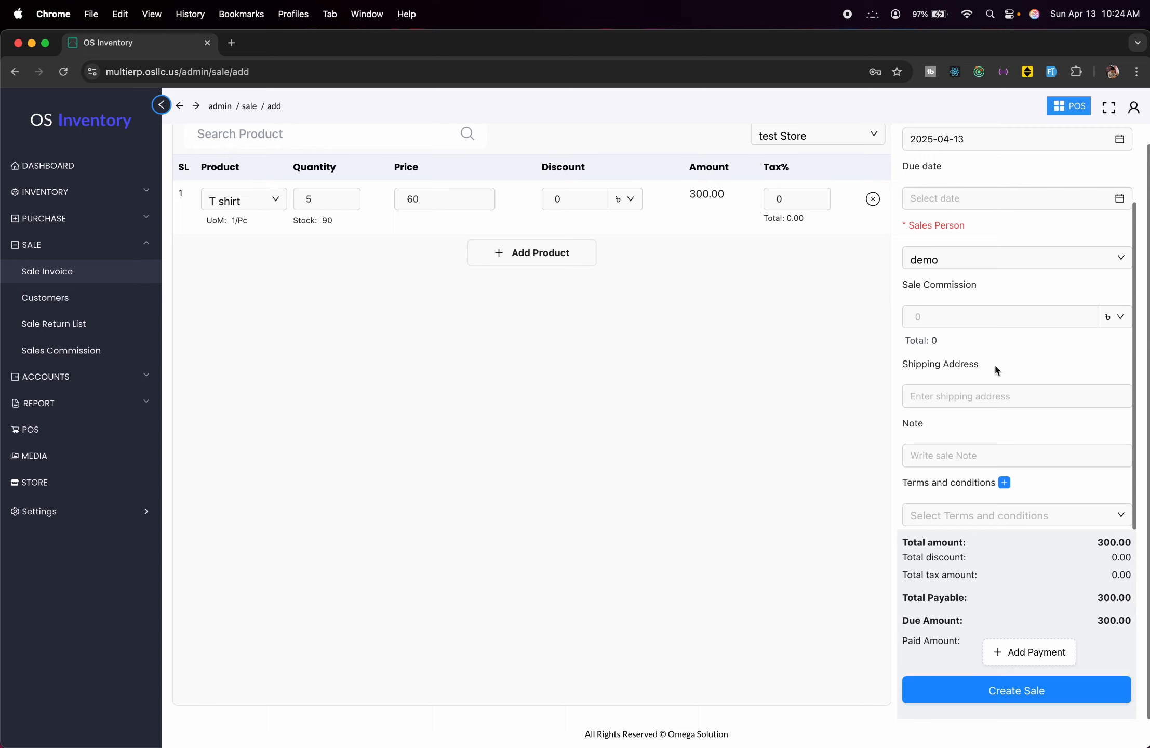
Record a 300 payment into Bank and create the sale invoice.
{"action": "left_click", "coordinate": [1041, 663]}
{"action": "left_click", "coordinate": [1027, 618]}
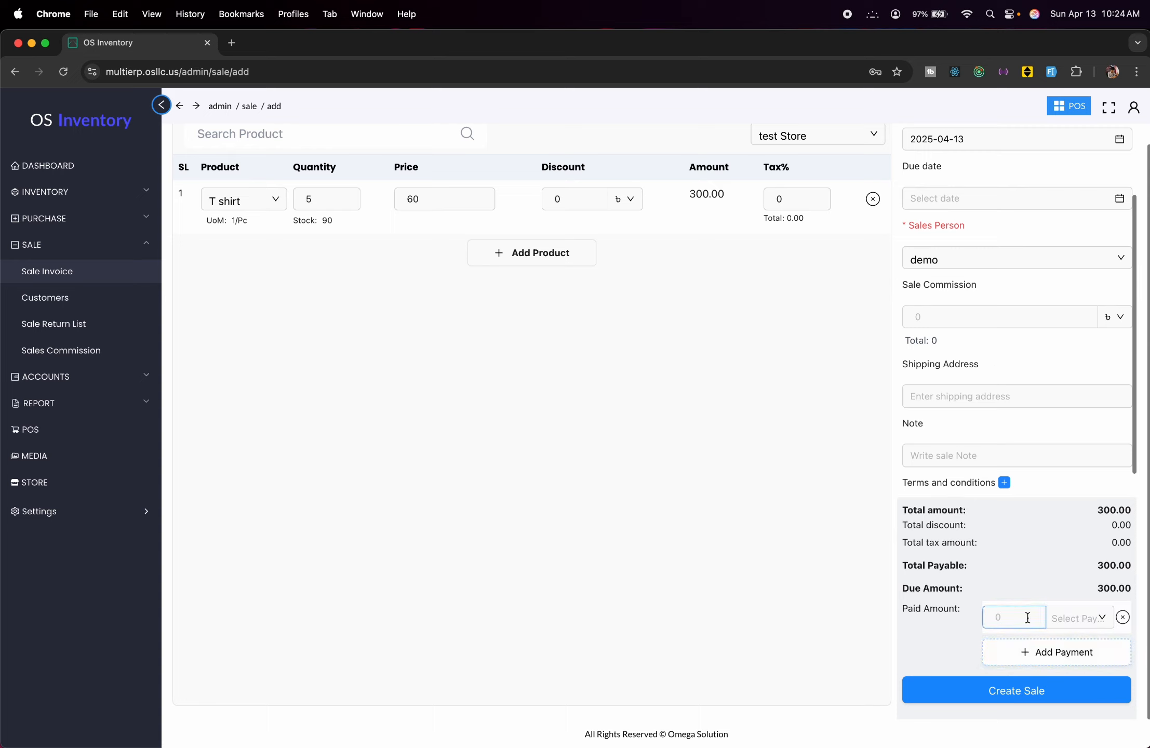
{"action": "type", "text": "300"}
{"action": "left_click", "coordinate": [1104, 620]}
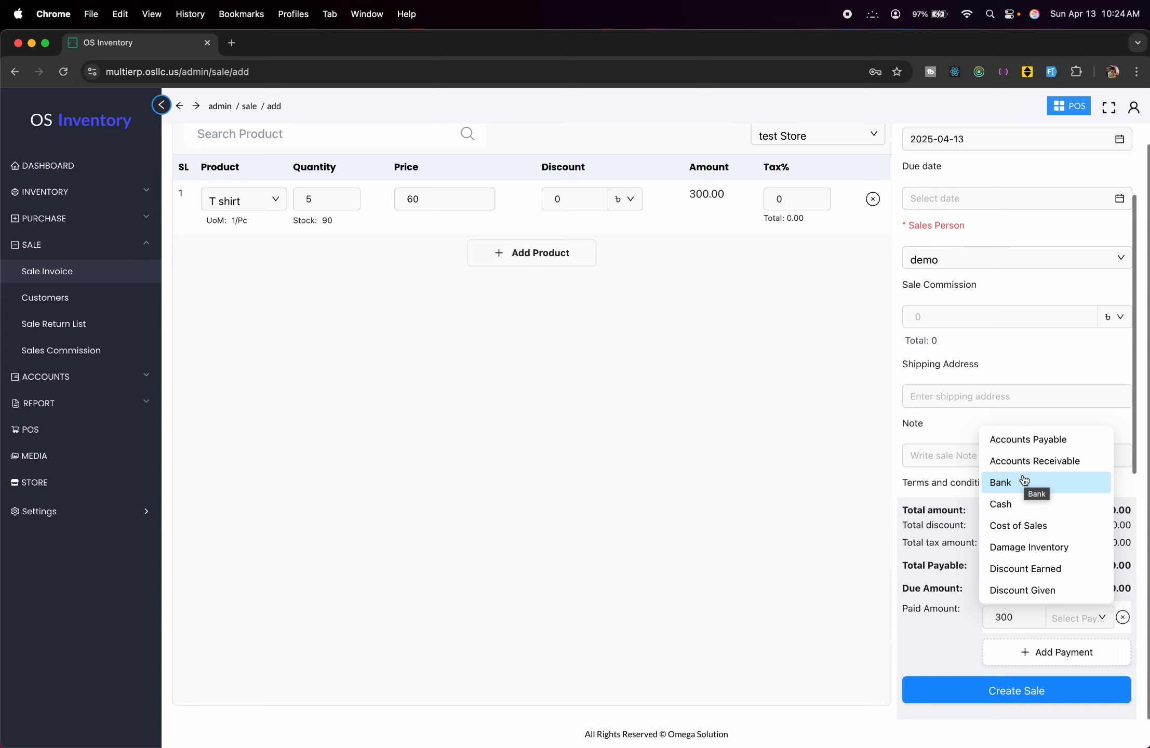
{"action": "left_click", "coordinate": [1051, 485]}
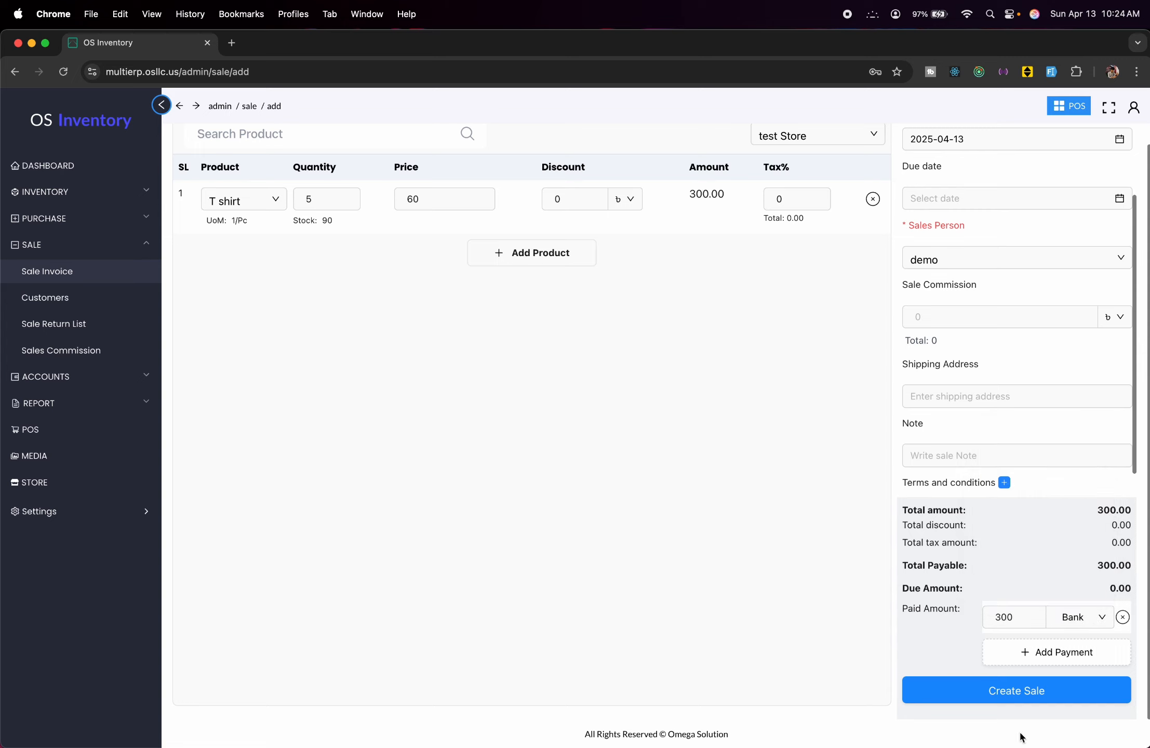
{"action": "left_click", "coordinate": [1049, 697]}
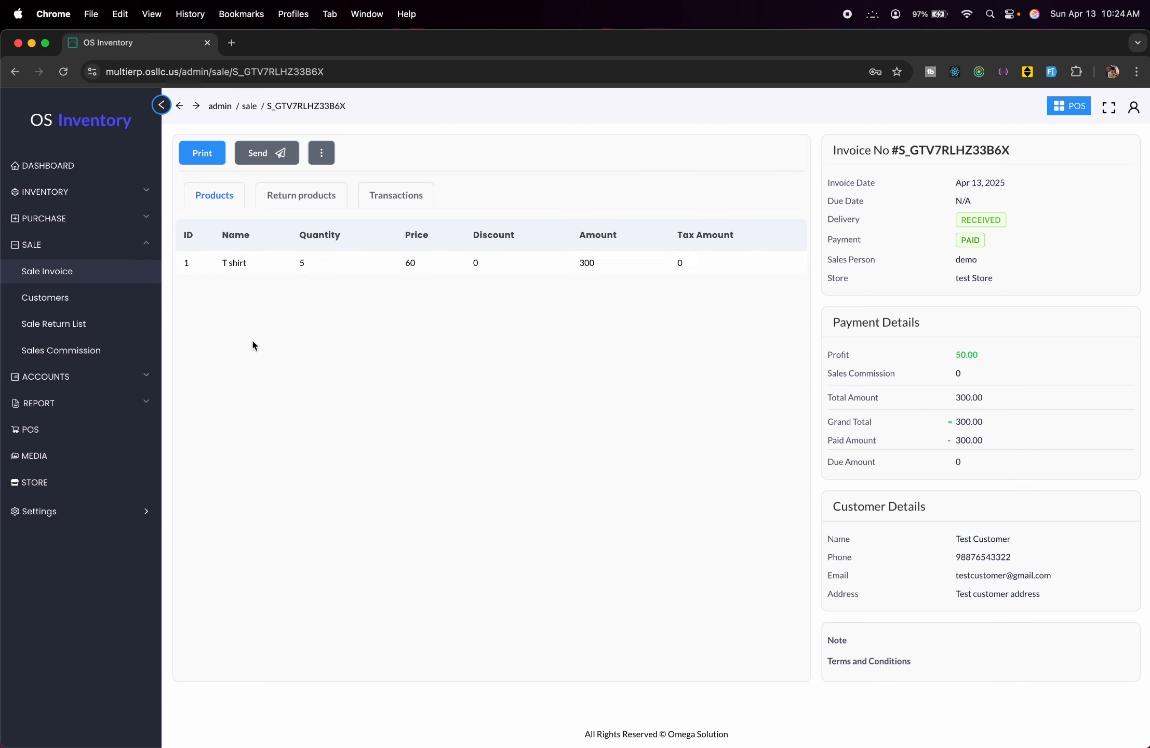
View the new 300.00 sale invoice's details from the Sale Invoice list and show its more-actions menu.
{"action": "left_click", "coordinate": [81, 270]}
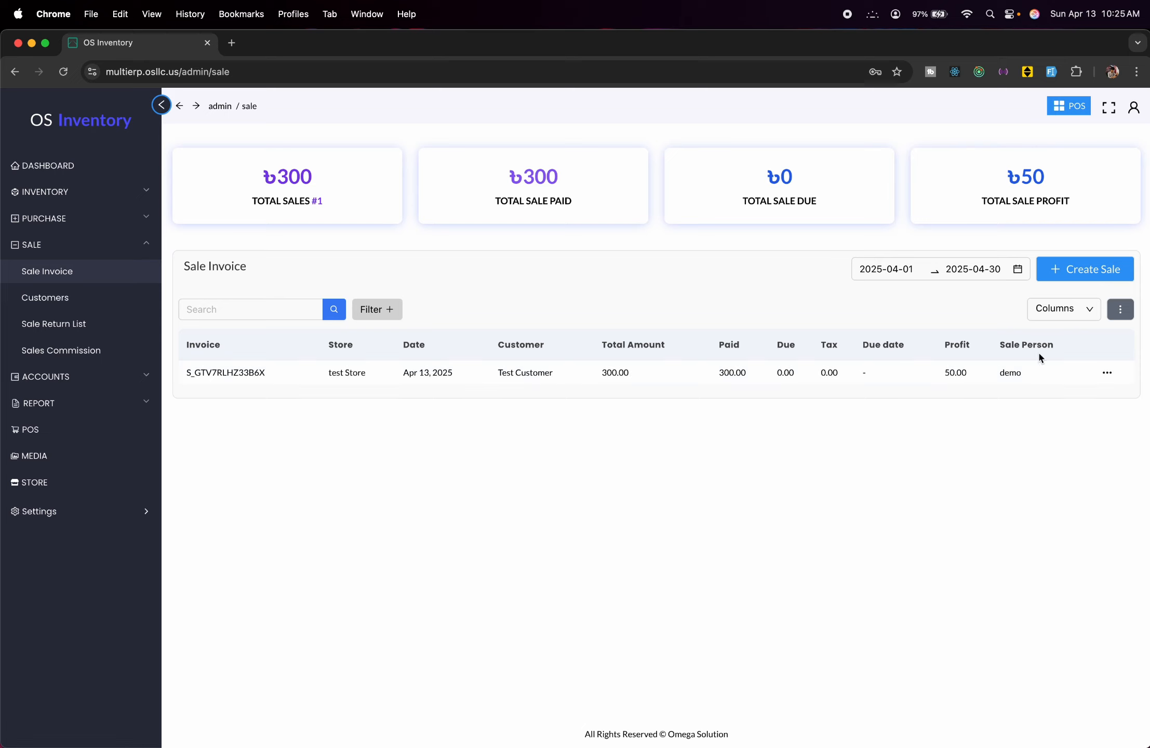
{"action": "left_click", "coordinate": [1106, 374]}
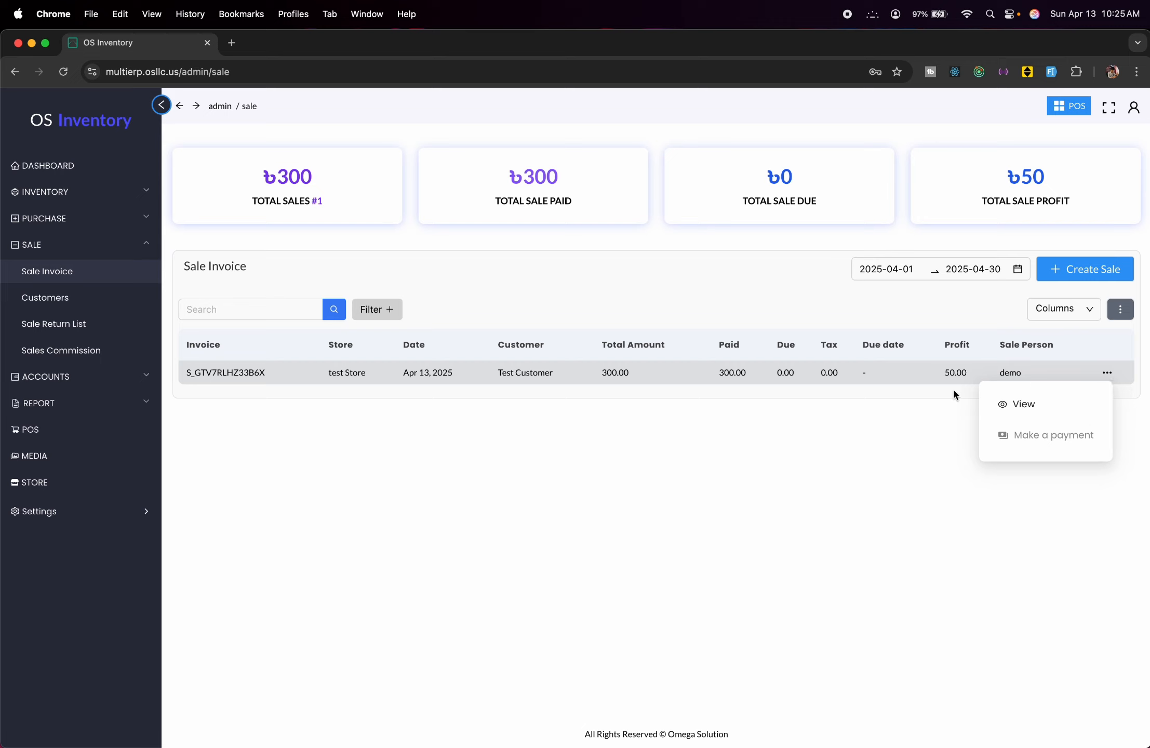
{"action": "left_click", "coordinate": [439, 504]}
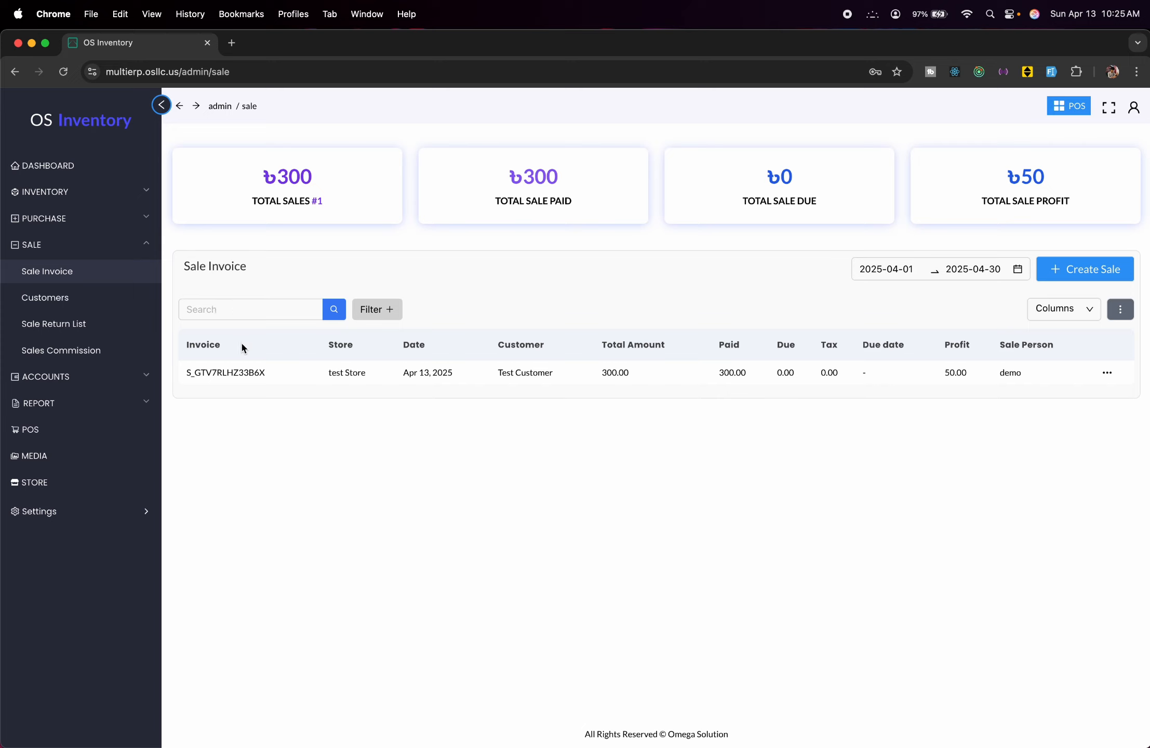
{"action": "left_click", "coordinate": [244, 308]}
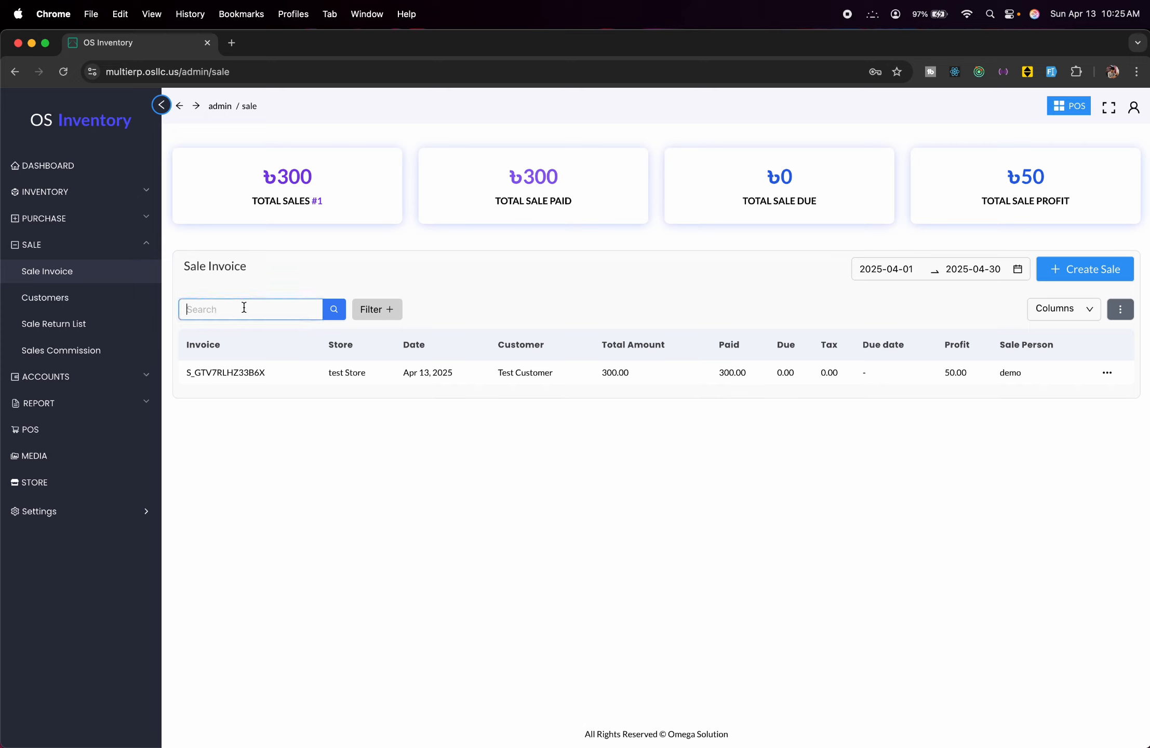
{"action": "type", "text": "S_GTv"}
{"action": "key", "text": "BackSpace"}
{"action": "key", "text": "BackSpace"}
{"action": "key", "text": "BackSpace"}
{"action": "key", "text": "BackSpace"}
{"action": "key", "text": "BackSpace"}
{"action": "left_click", "coordinate": [662, 477]}
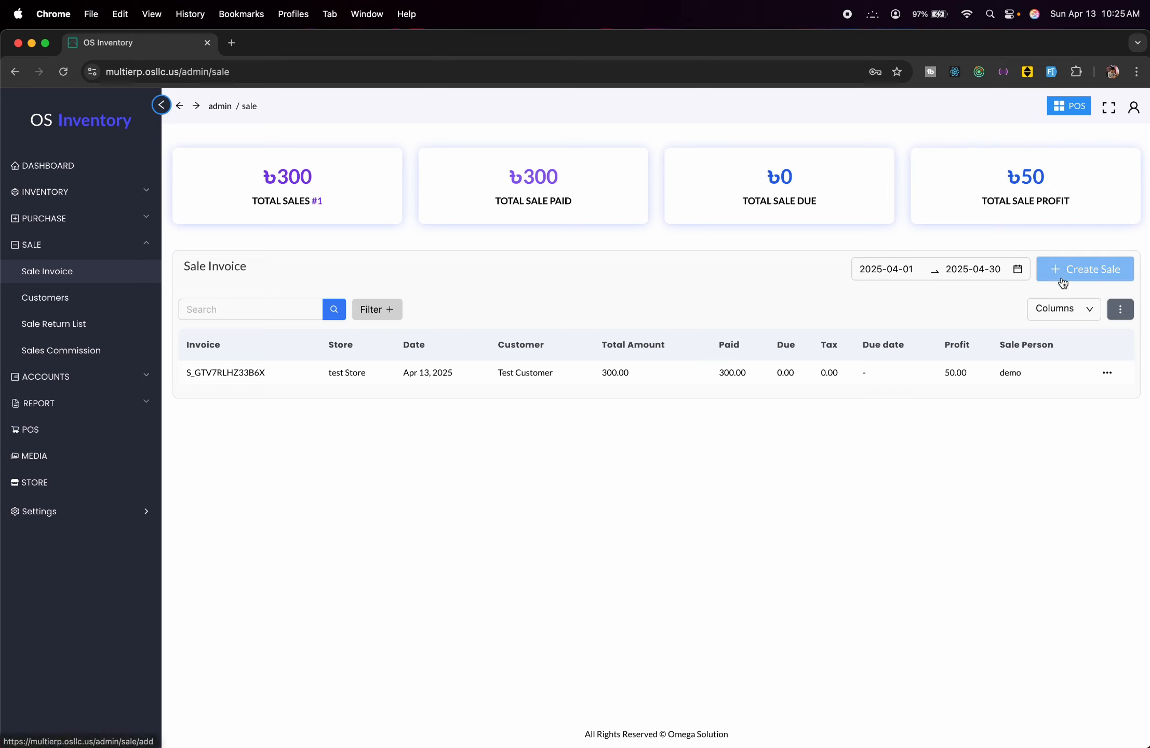
{"action": "left_click", "coordinate": [1108, 374]}
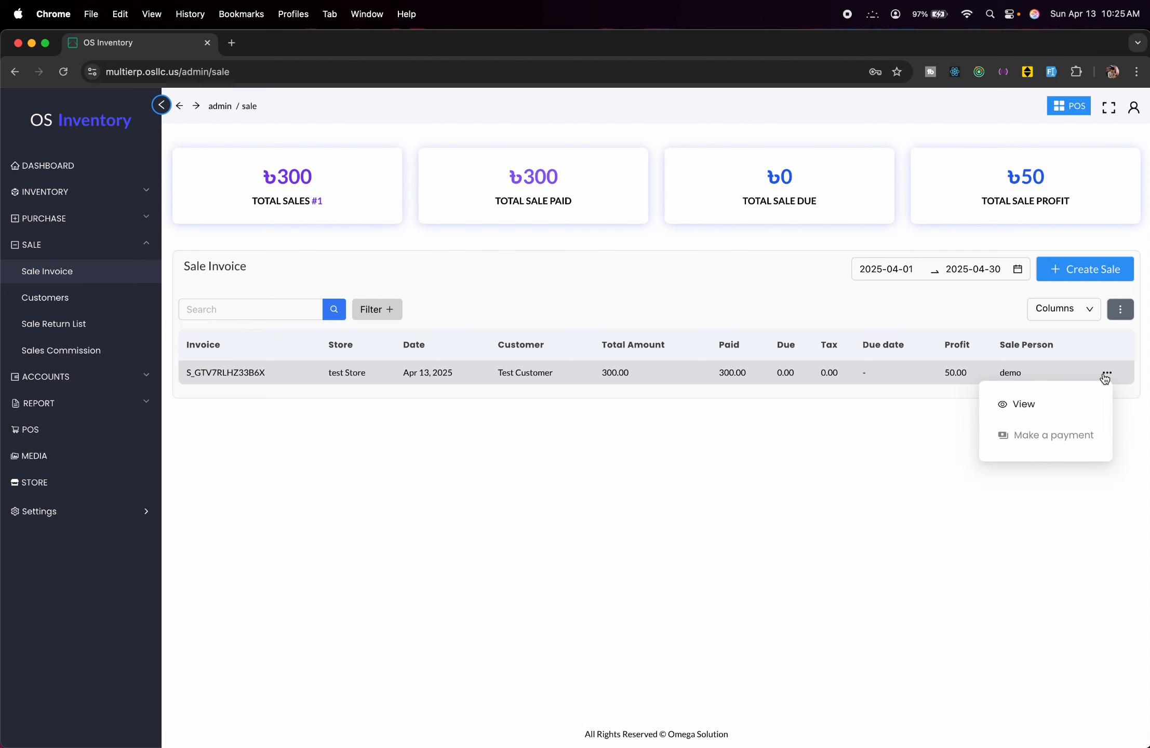
{"action": "left_click", "coordinate": [1033, 404]}
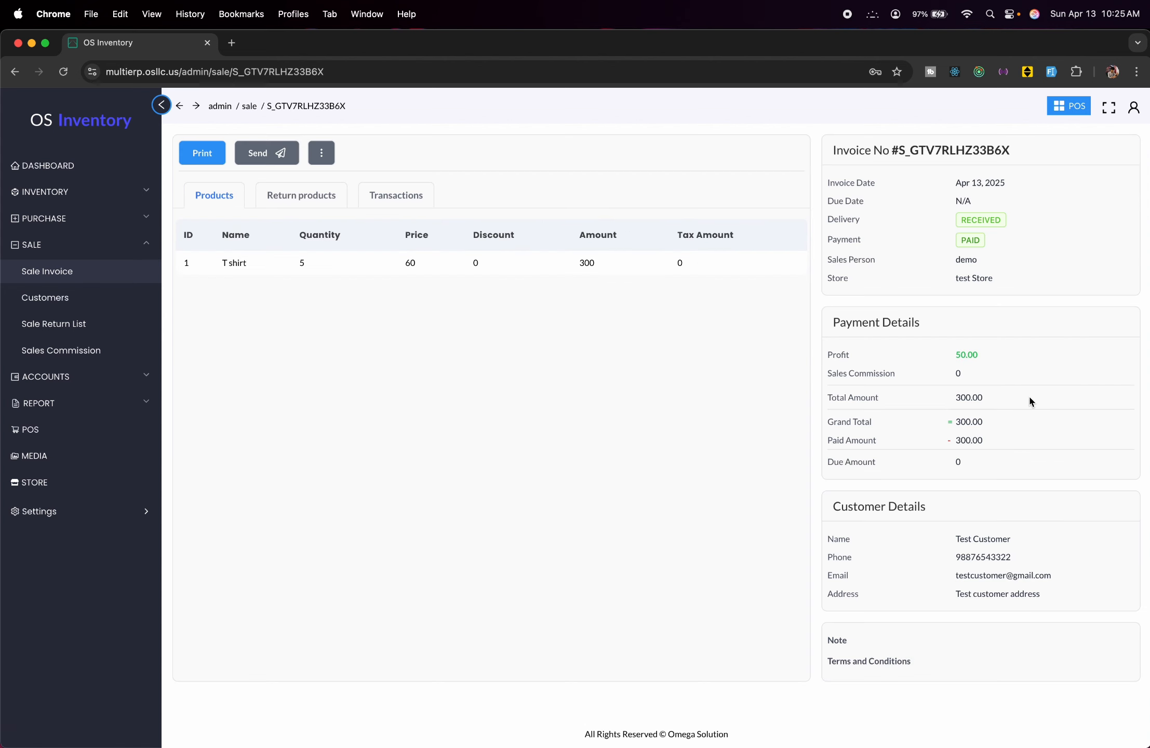
{"action": "left_click", "coordinate": [327, 158]}
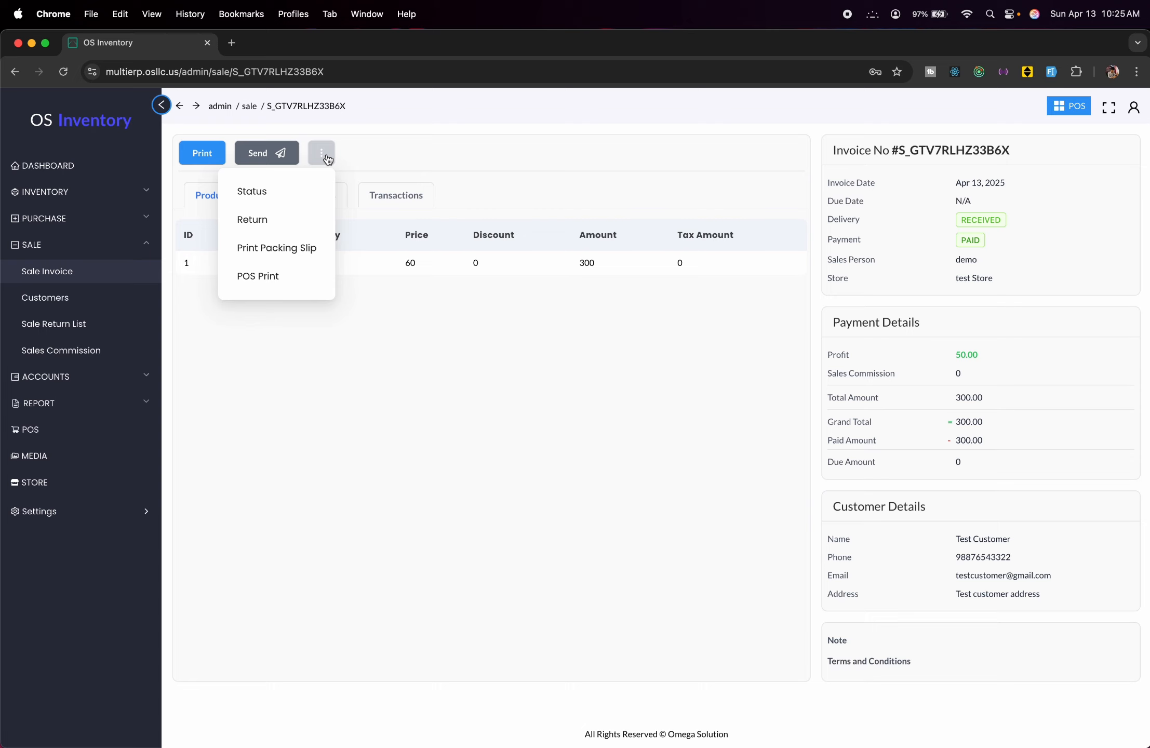
Start a return on the invoice with damage quantity 1 and return quantity 1.
{"action": "left_click", "coordinate": [275, 226]}
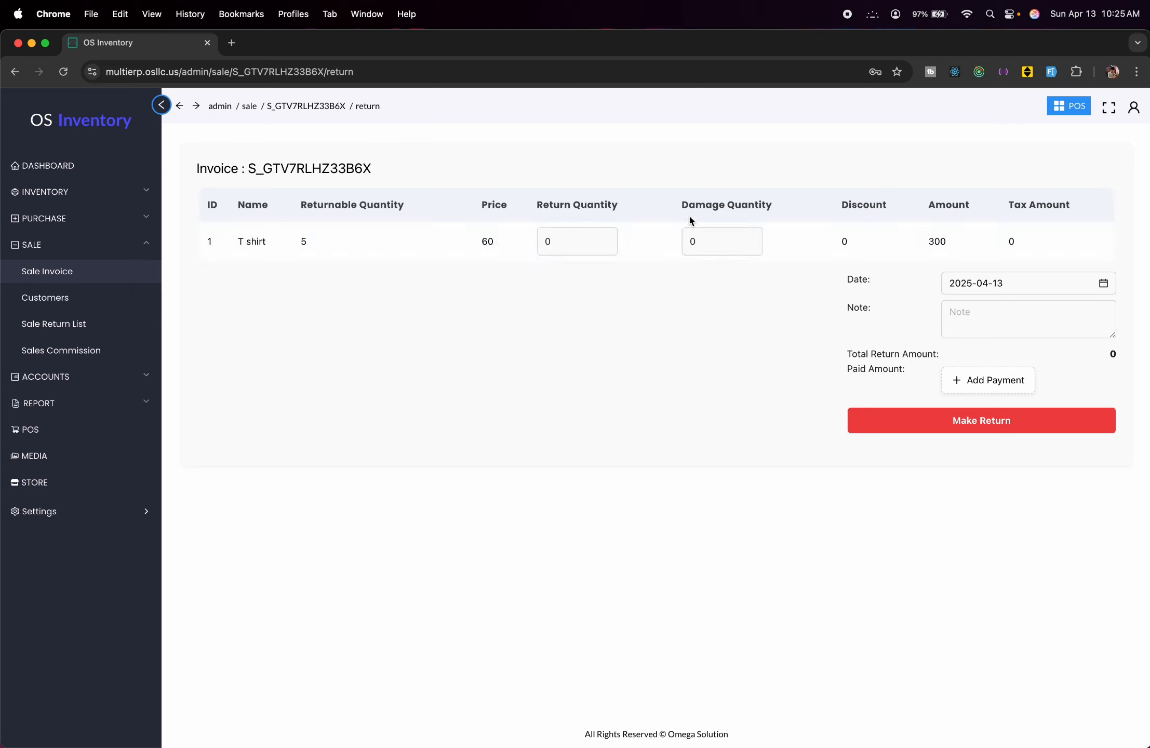
{"action": "left_click", "coordinate": [704, 246]}
{"action": "left_click", "coordinate": [701, 248]}
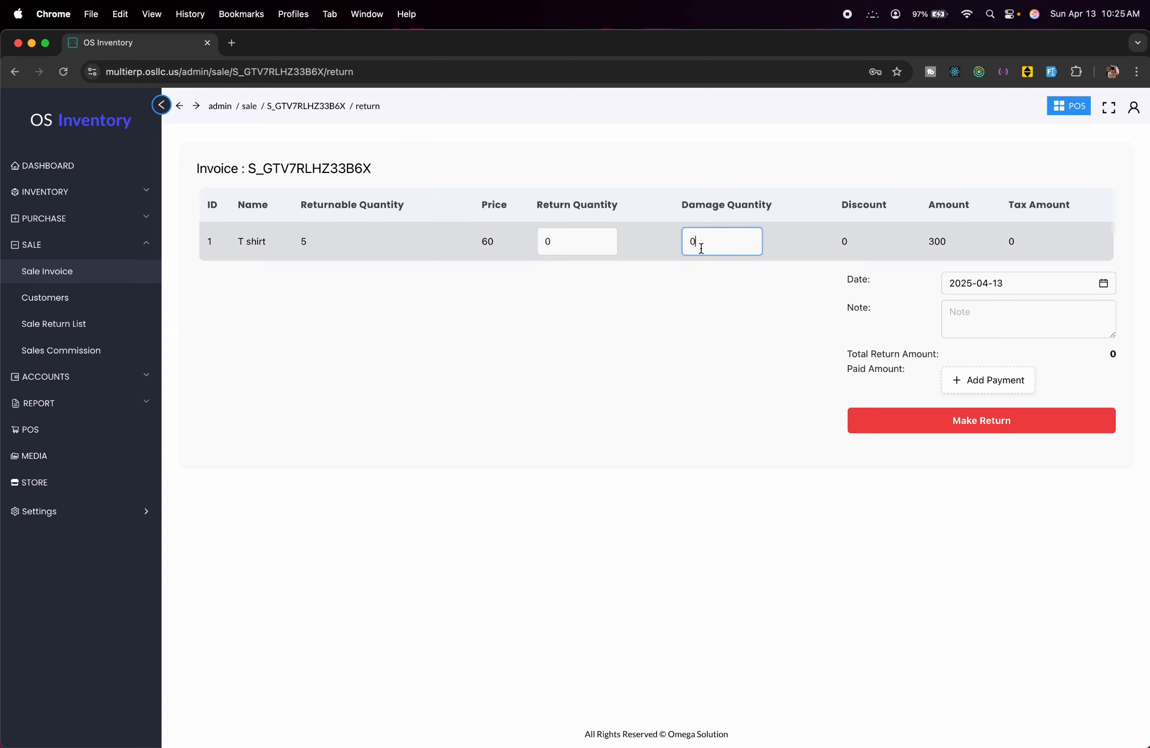
{"action": "key", "text": "BackSpace"}
{"action": "type", "text": "1"}
{"action": "left_click", "coordinate": [556, 241]}
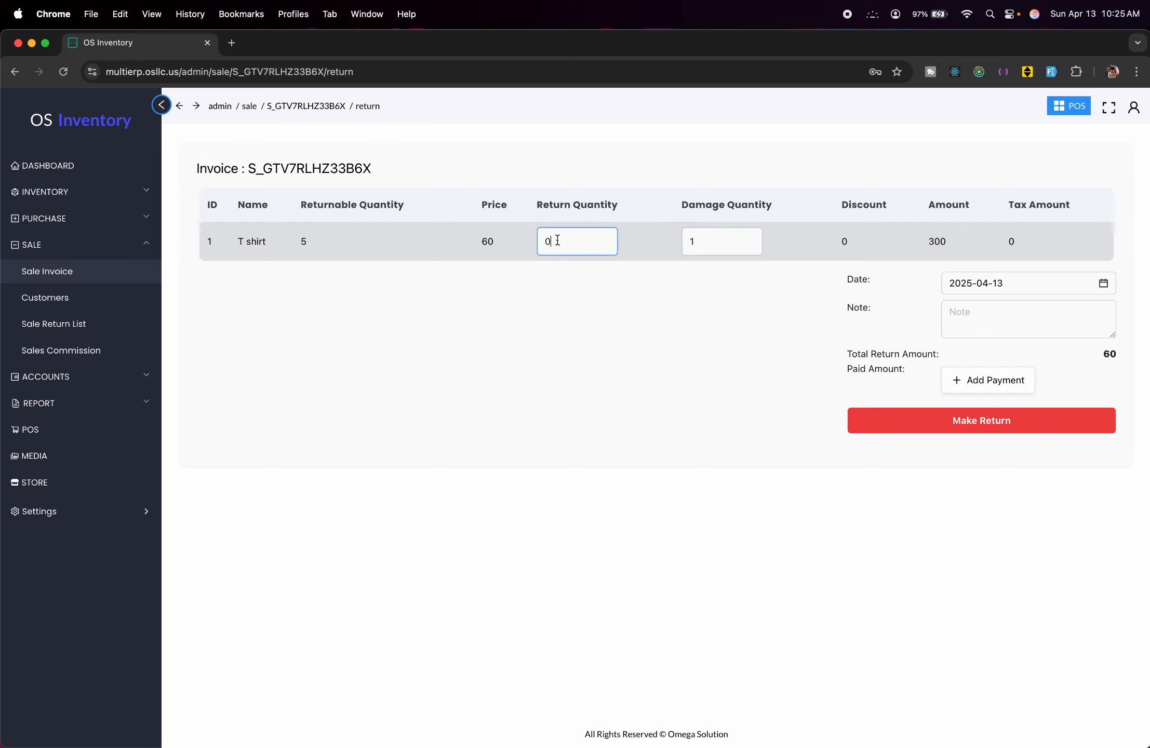
{"action": "key", "text": "BackSpace"}
{"action": "type", "text": "1"}
Refund 120 from Cash, submit the return, and check T shirt stock is 86 in Products.
{"action": "left_click", "coordinate": [951, 387]}
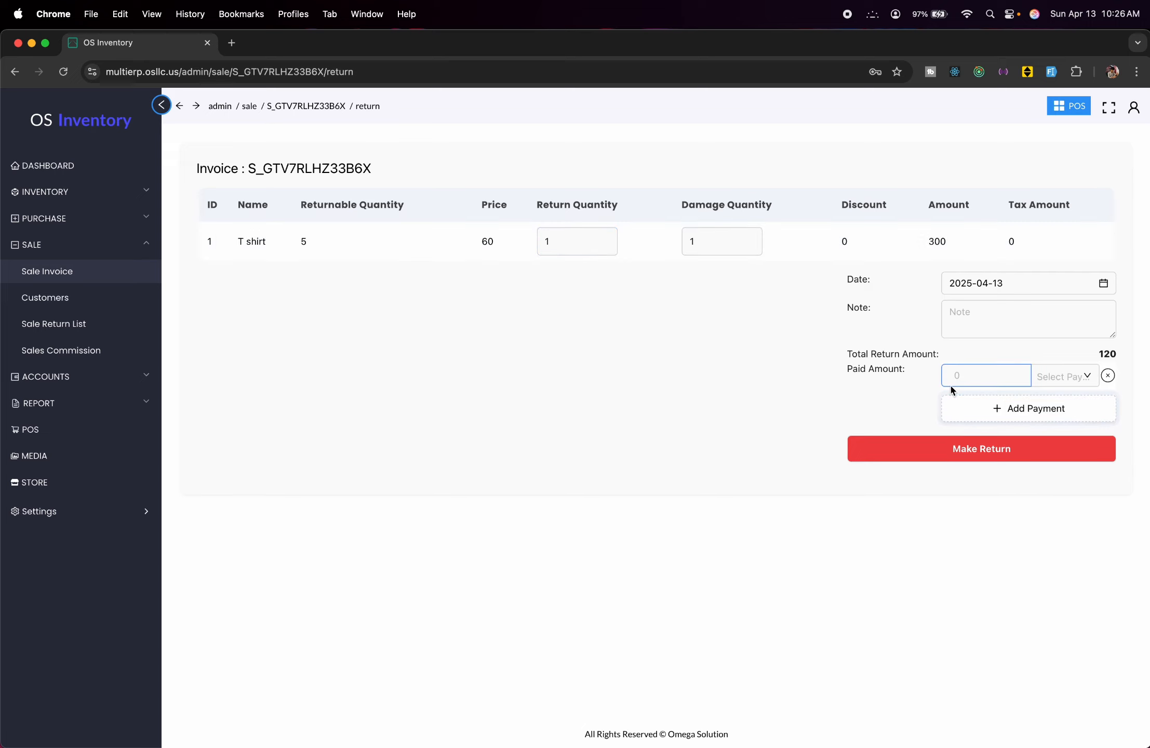
{"action": "type", "text": "120"}
{"action": "left_click", "coordinate": [1084, 387]}
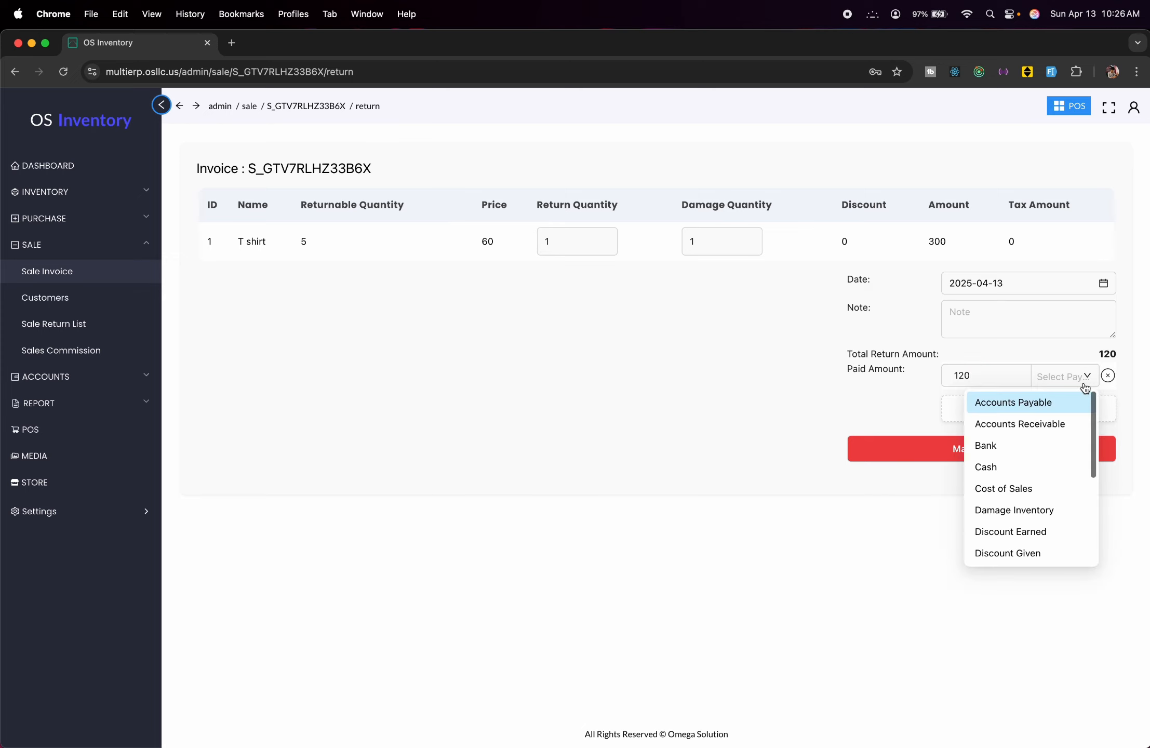
{"action": "left_click", "coordinate": [1007, 478]}
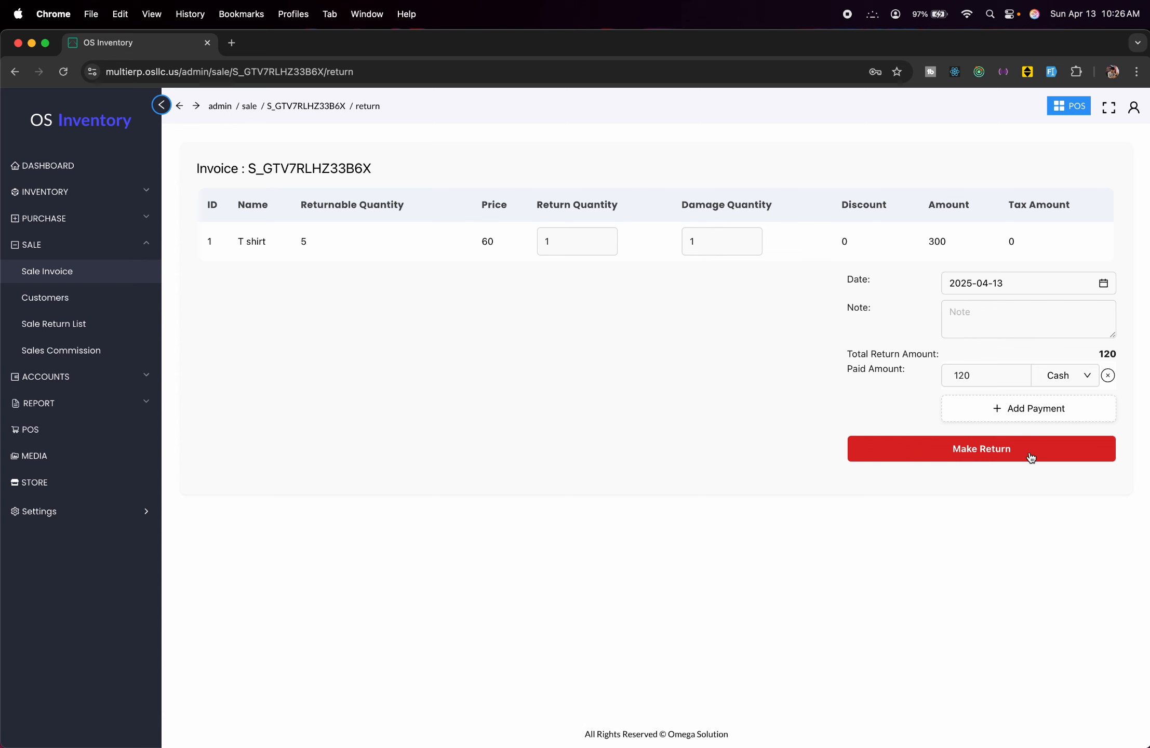
{"action": "left_click", "coordinate": [1030, 456]}
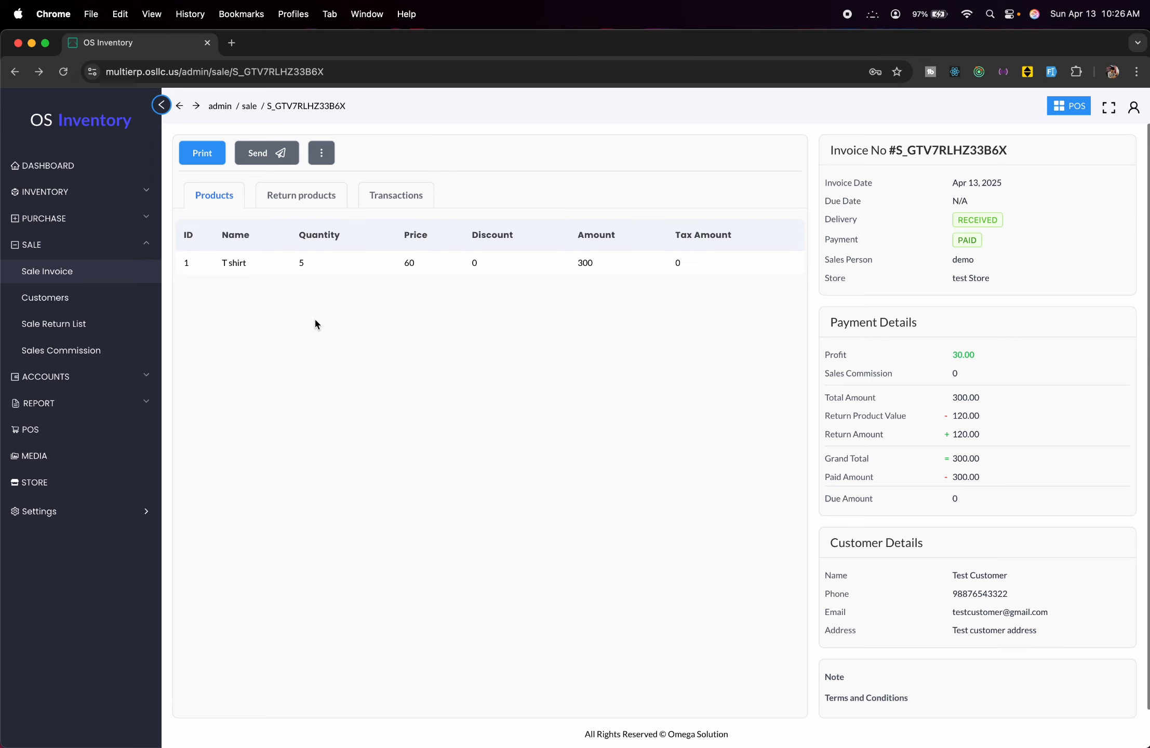
{"action": "left_click", "coordinate": [80, 198]}
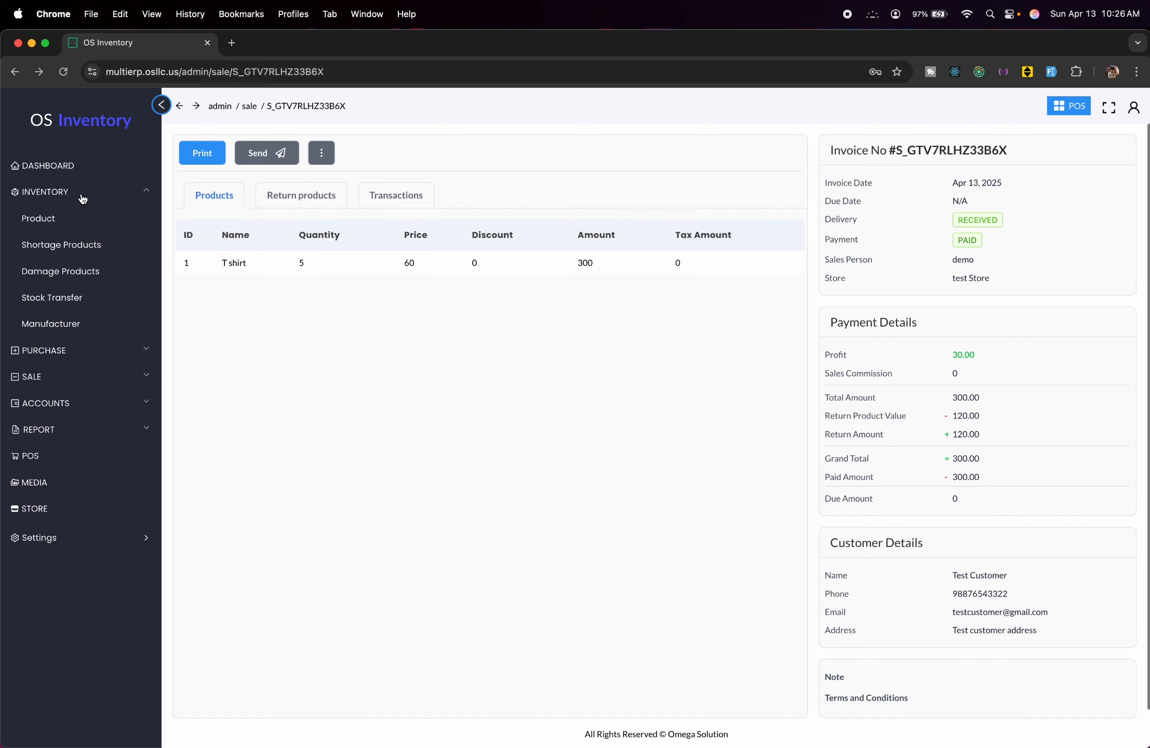
{"action": "left_click", "coordinate": [69, 218]}
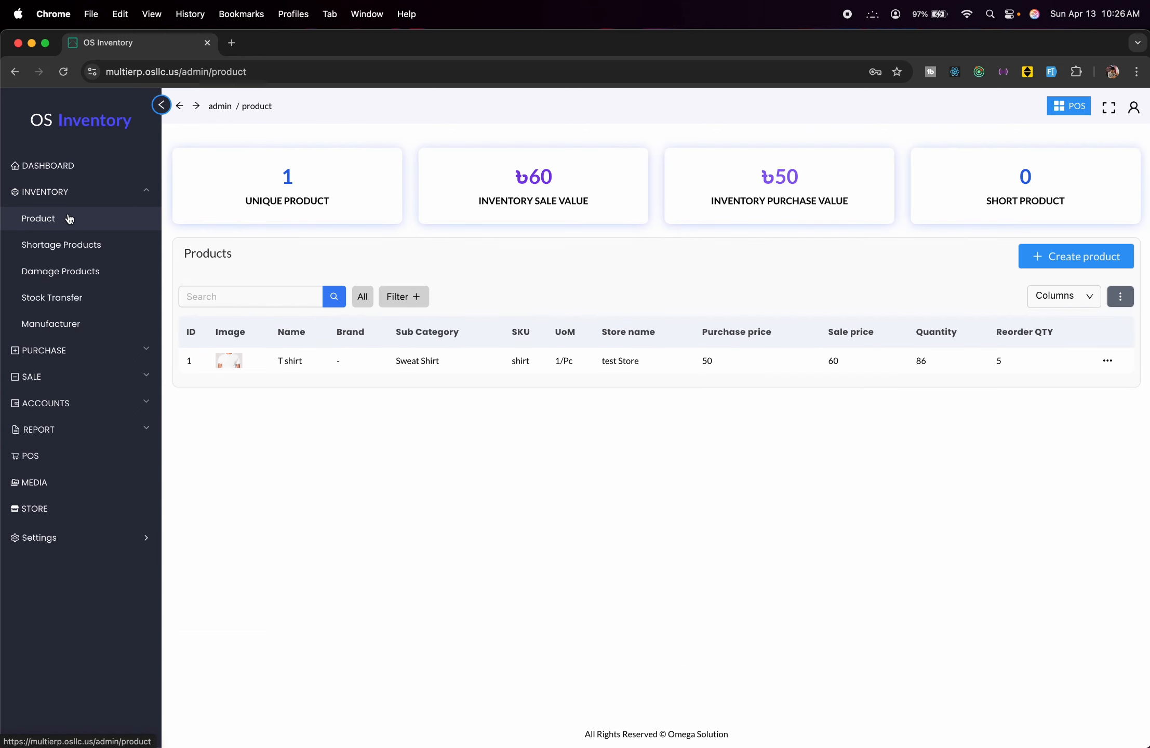
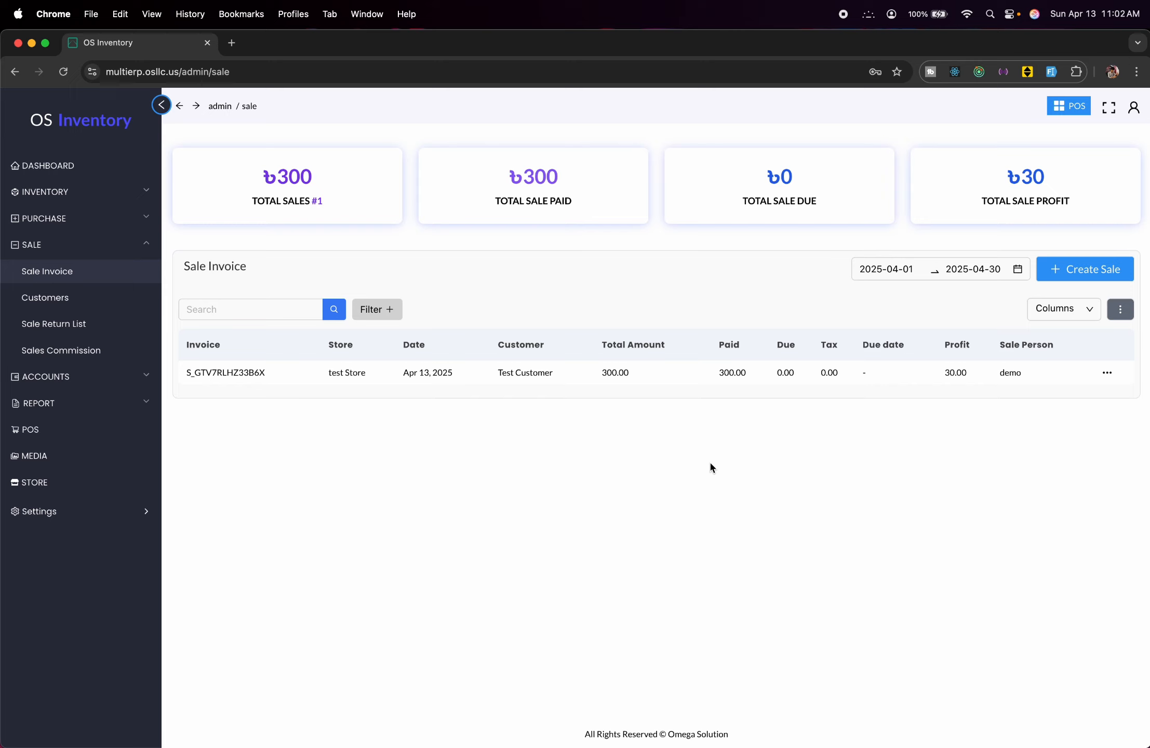
Browse to page 2 of the accounts list, view the Cash ledger, then list all transactions.
{"action": "left_click", "coordinate": [67, 374]}
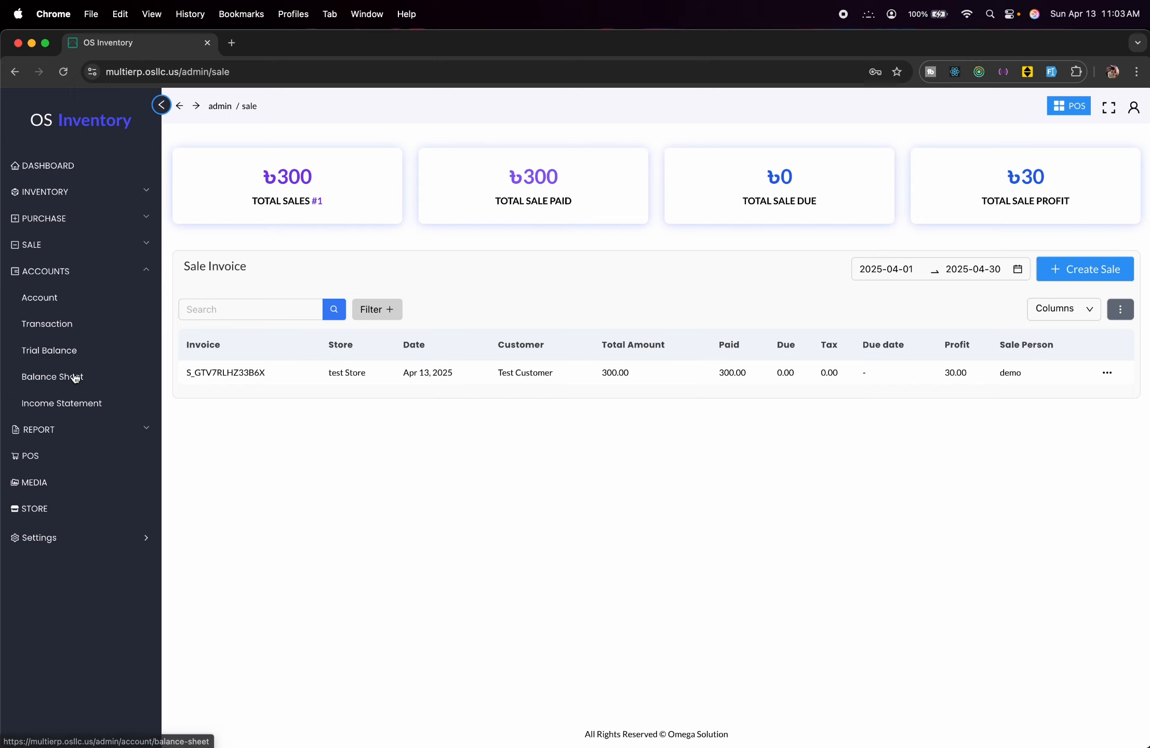
{"action": "left_click", "coordinate": [64, 301]}
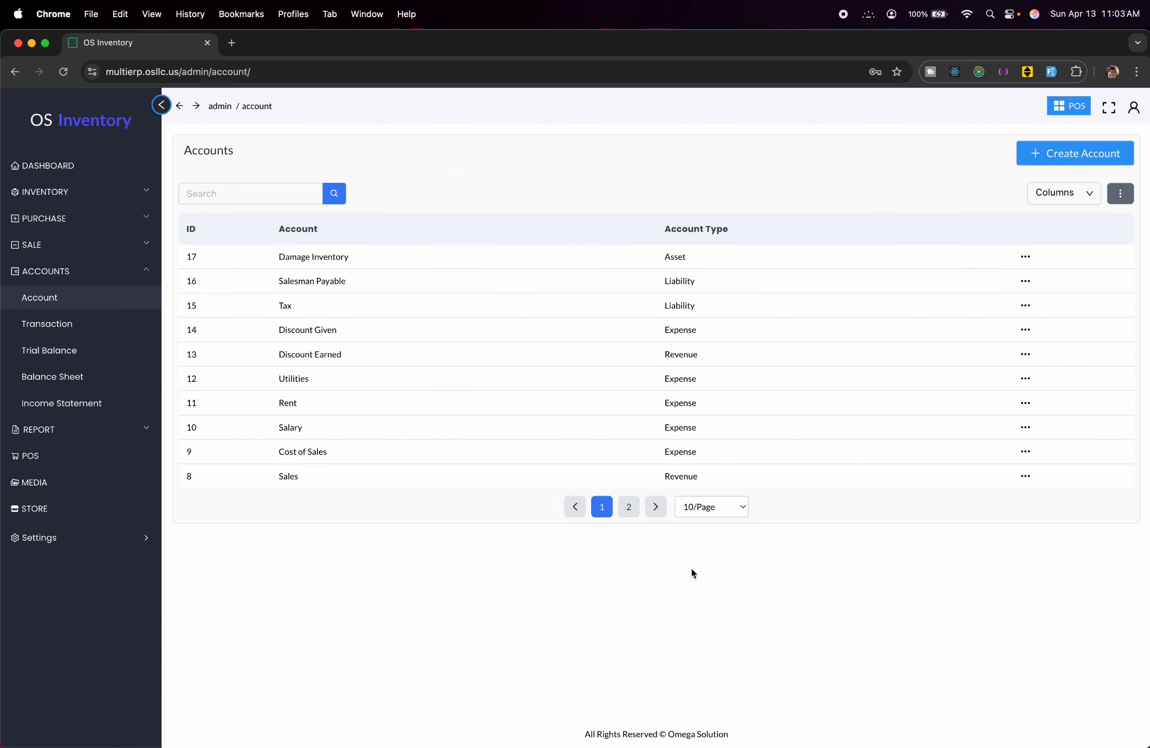
{"action": "left_click", "coordinate": [627, 516]}
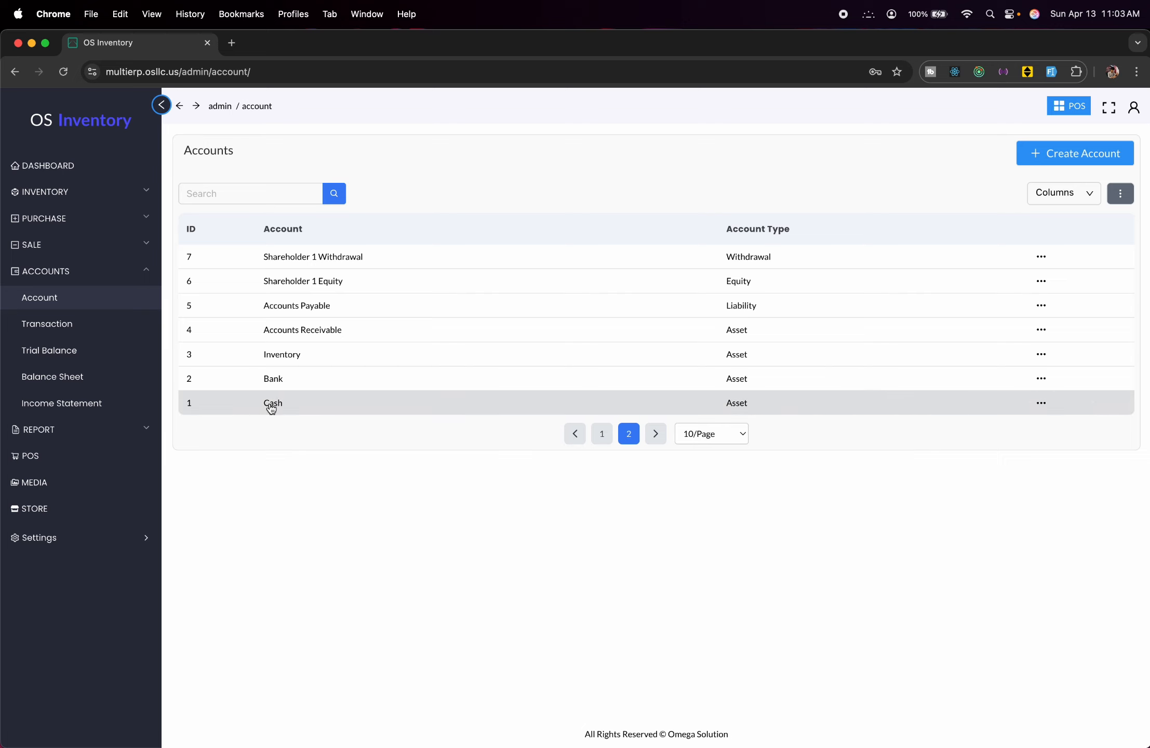
{"action": "left_click", "coordinate": [1040, 403]}
{"action": "left_click", "coordinate": [1006, 435]}
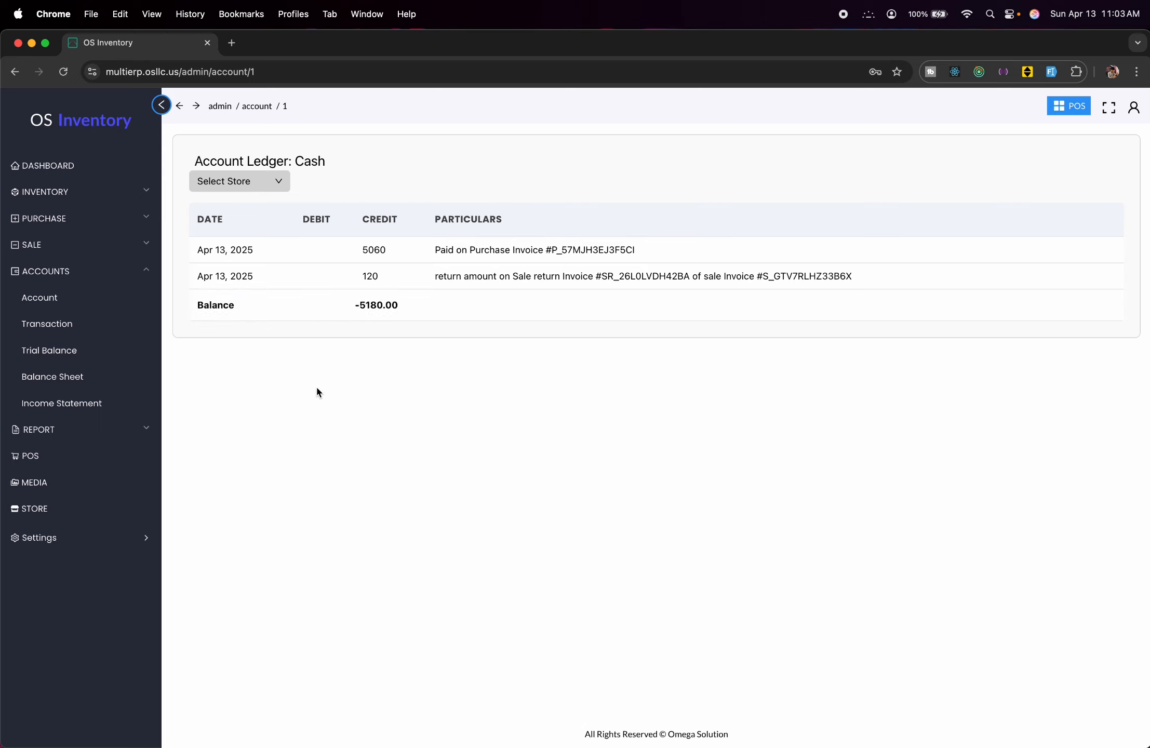
{"action": "left_click", "coordinate": [75, 335]}
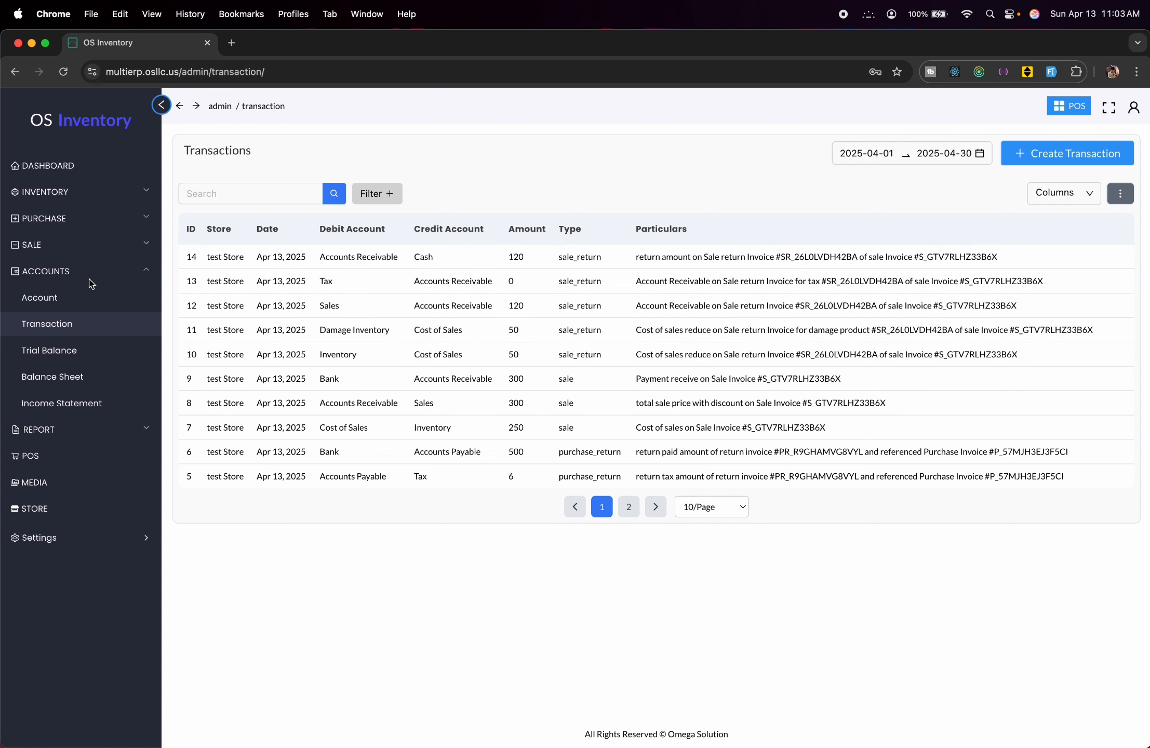
Show the Trial Balance for test Store, with totals of 5360.000 debit and -5360.000 credit.
{"action": "left_click", "coordinate": [92, 351]}
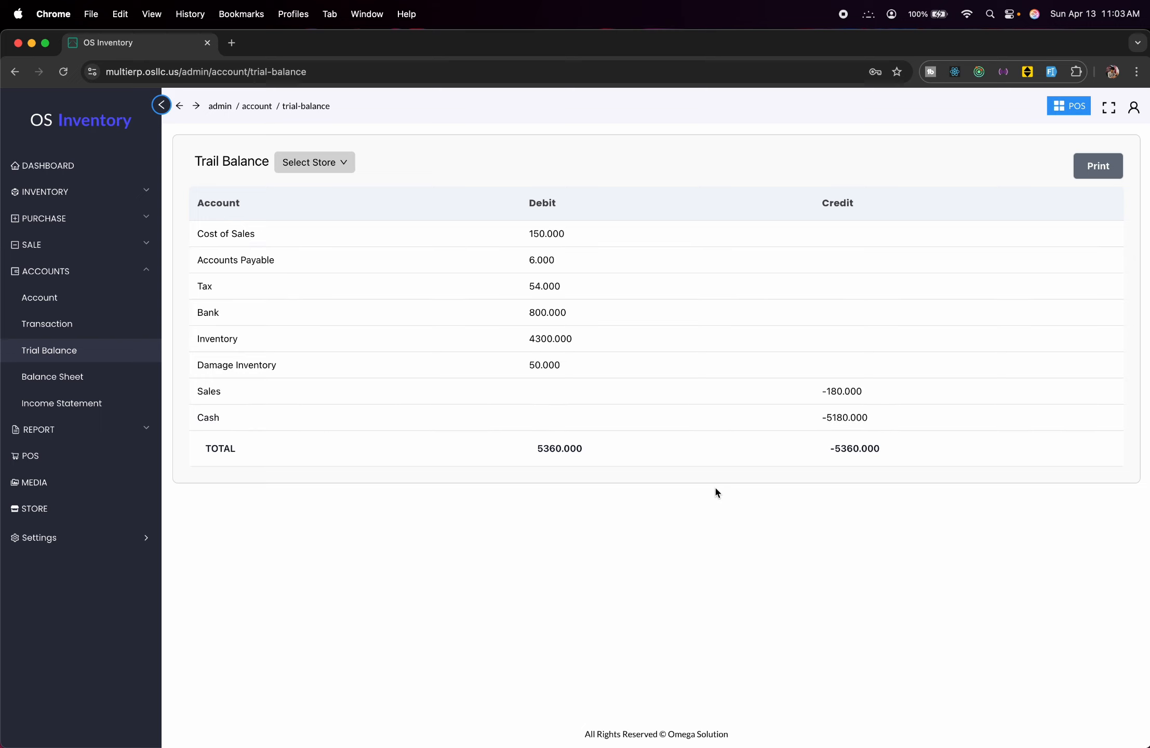
{"action": "left_click", "coordinate": [335, 162]}
{"action": "left_click", "coordinate": [318, 191]}
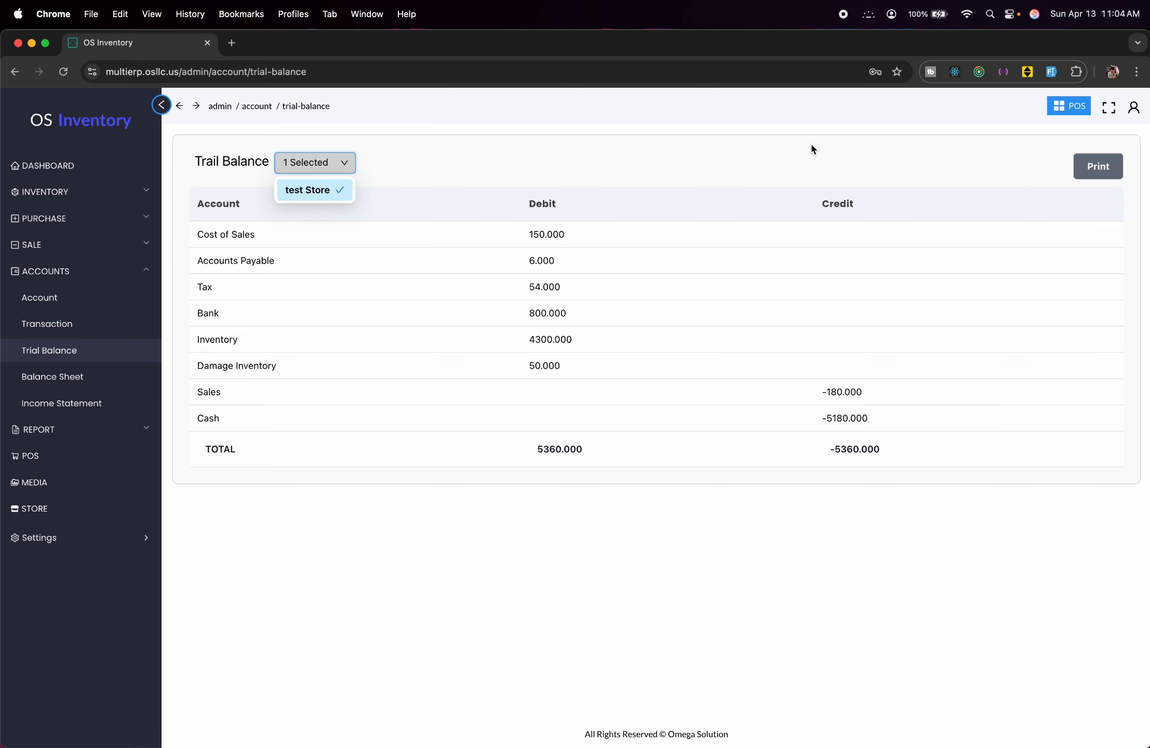
Review the Balance Sheet from top to bottom.
{"action": "left_click", "coordinate": [102, 383]}
{"action": "scroll", "coordinate": [723, 386], "scroll_direction": "down", "scroll_amount": 5}
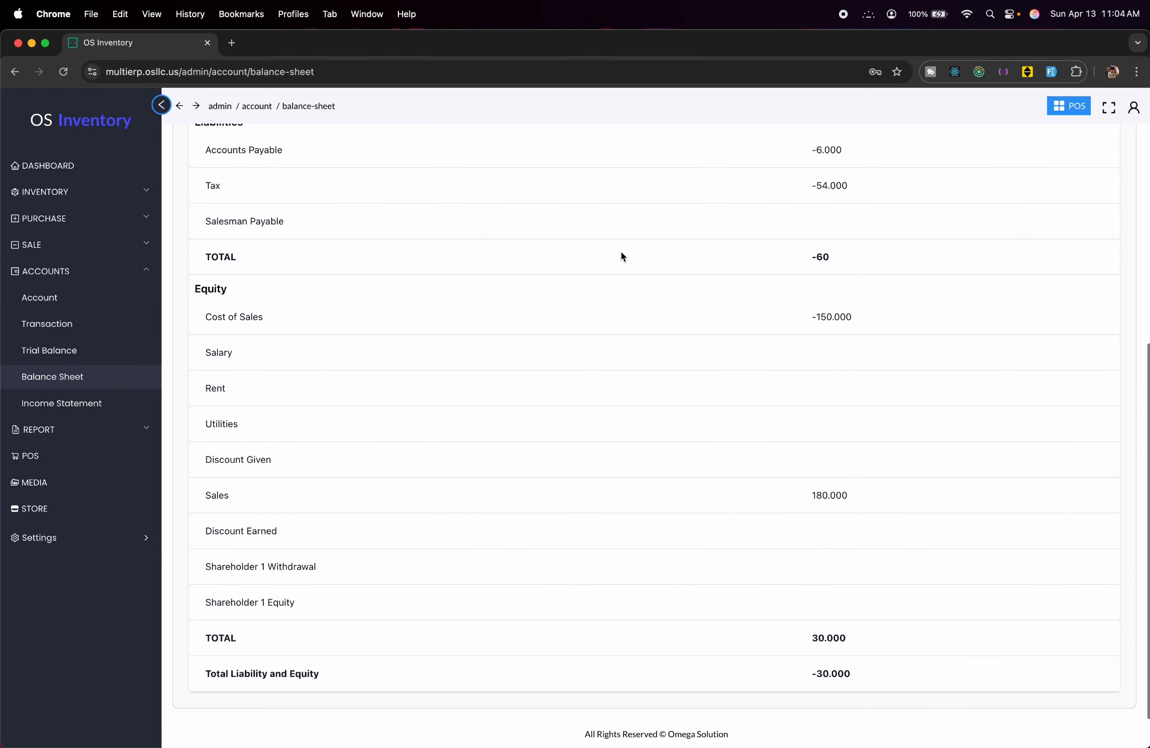
{"action": "scroll", "coordinate": [660, 161], "scroll_direction": "up", "scroll_amount": 5}
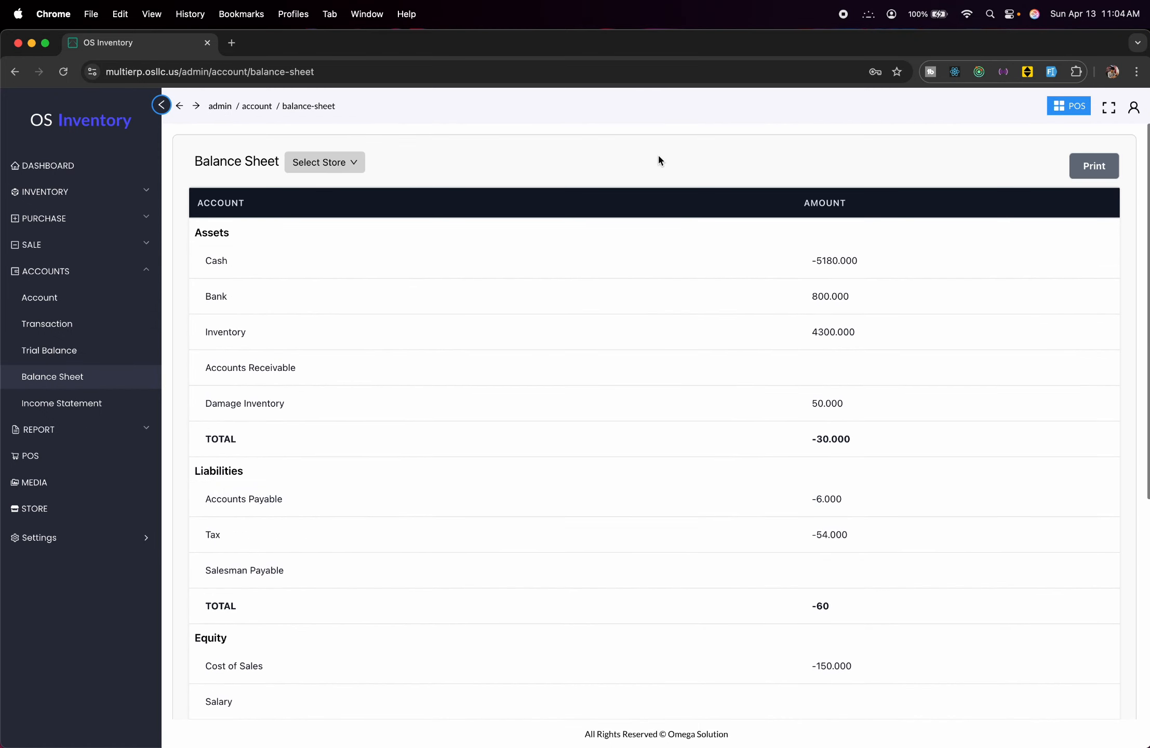
{"action": "scroll", "coordinate": [650, 341], "scroll_direction": "down", "scroll_amount": 5}
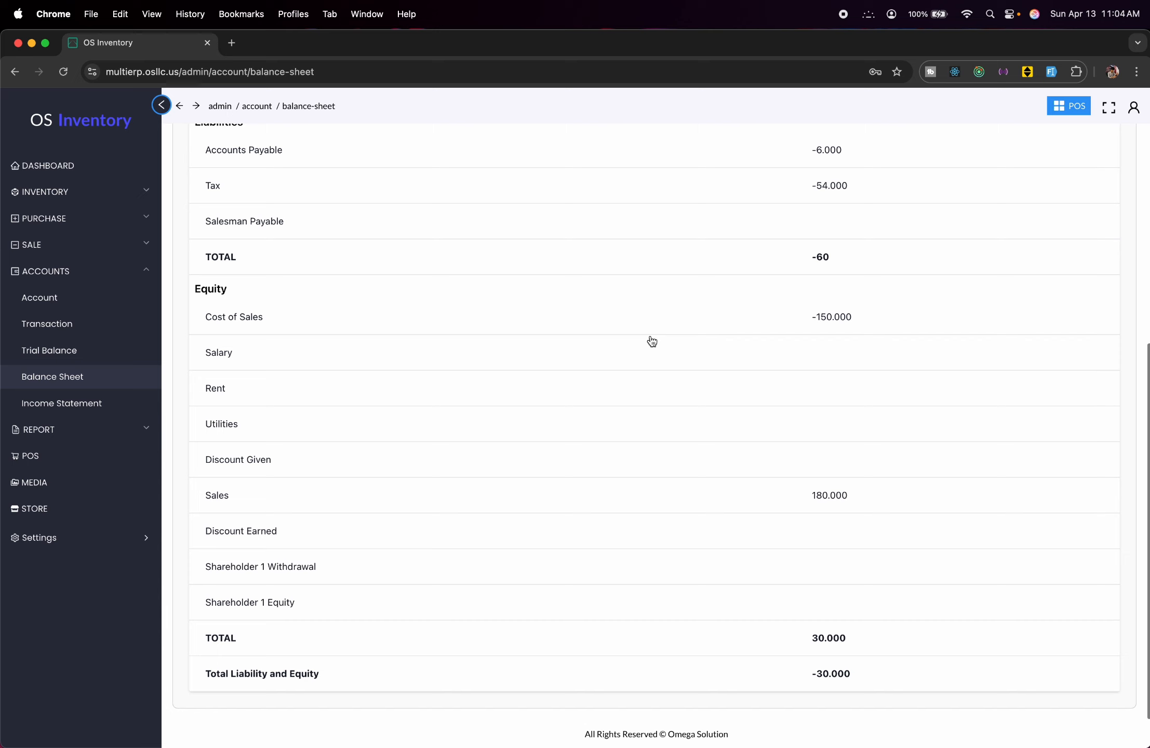
Show the April 2025 Income Statement for test Store, with profit 30.000.
{"action": "left_click", "coordinate": [115, 411]}
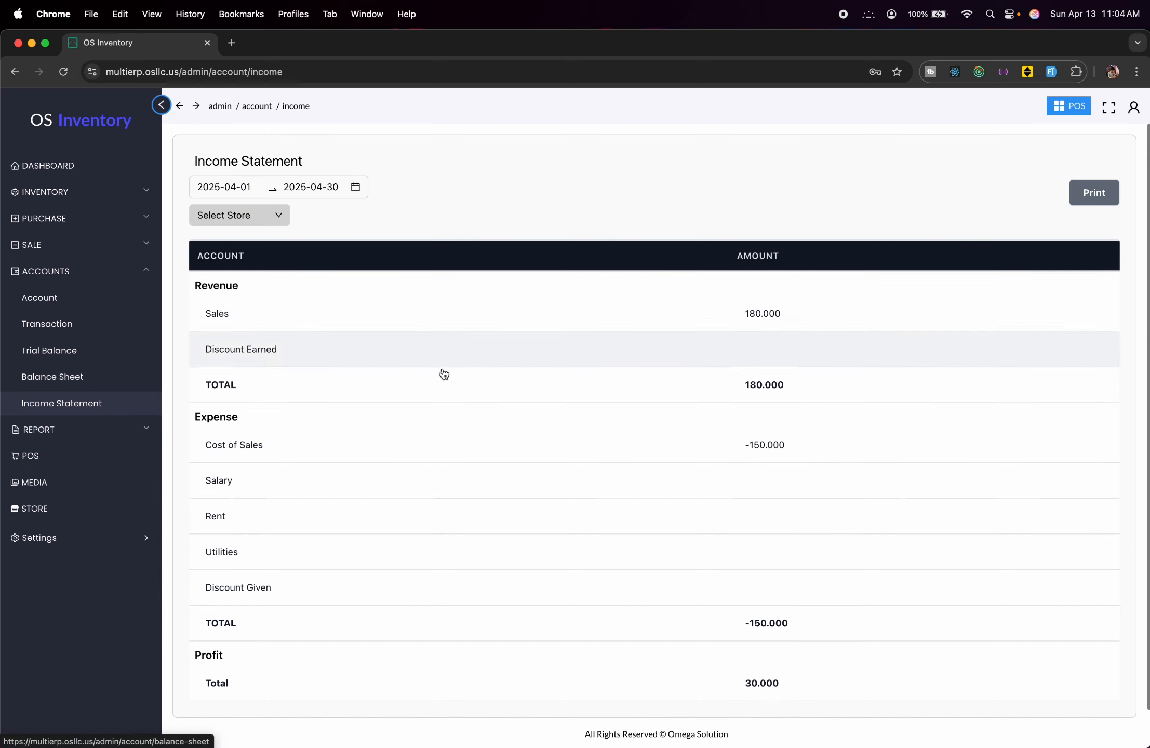
{"action": "scroll", "coordinate": [455, 407], "scroll_direction": "down", "scroll_amount": 1}
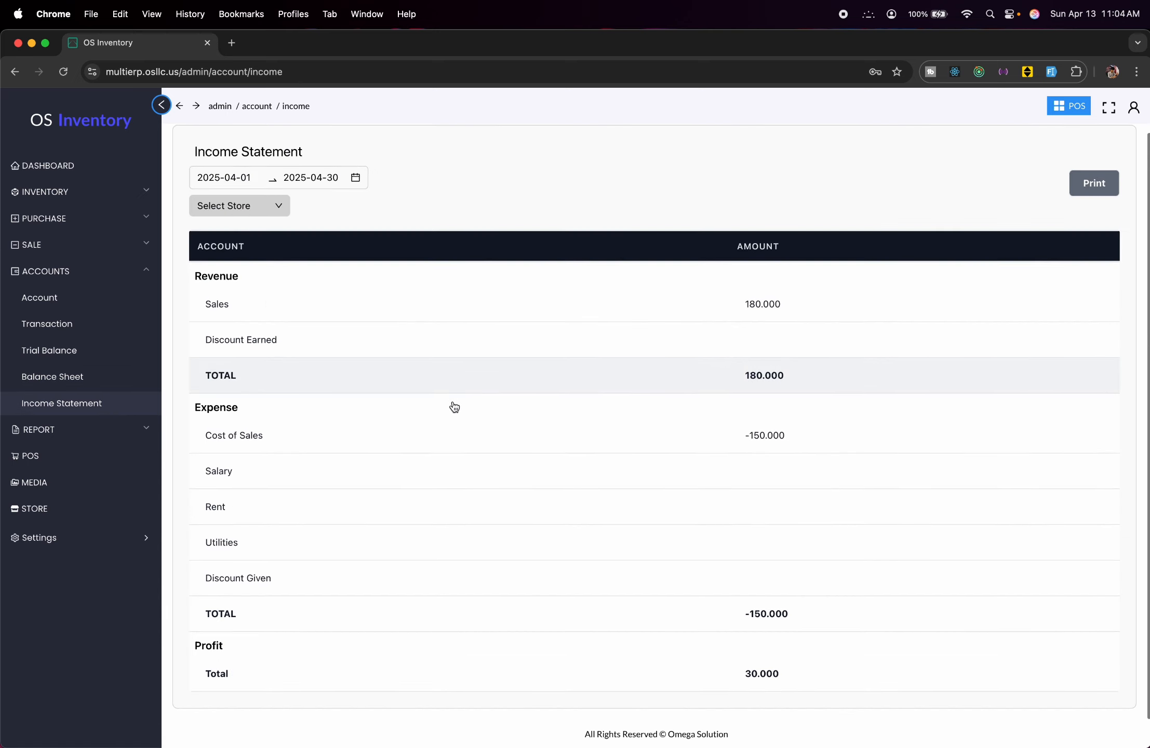
{"action": "left_click", "coordinate": [270, 205]}
{"action": "left_click", "coordinate": [246, 234]}
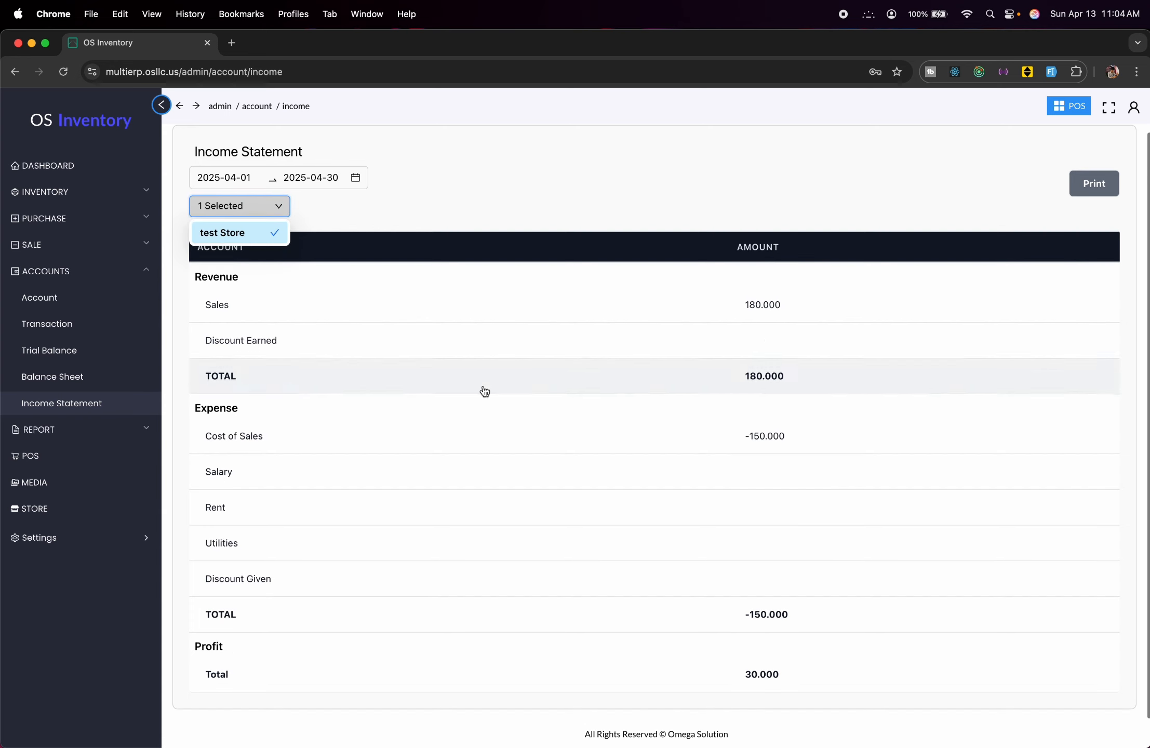
{"action": "scroll", "coordinate": [506, 468], "scroll_direction": "up", "scroll_amount": 1}
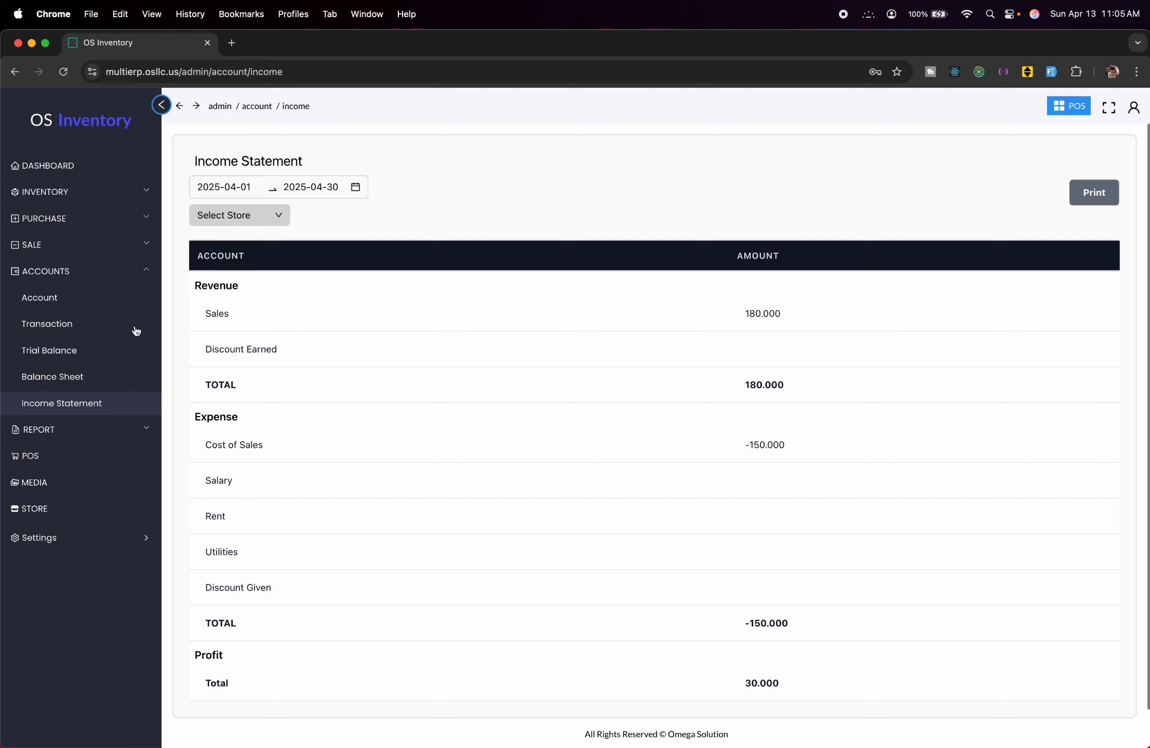
Generate the Inventory Report for test Store.
{"action": "left_click", "coordinate": [115, 439]}
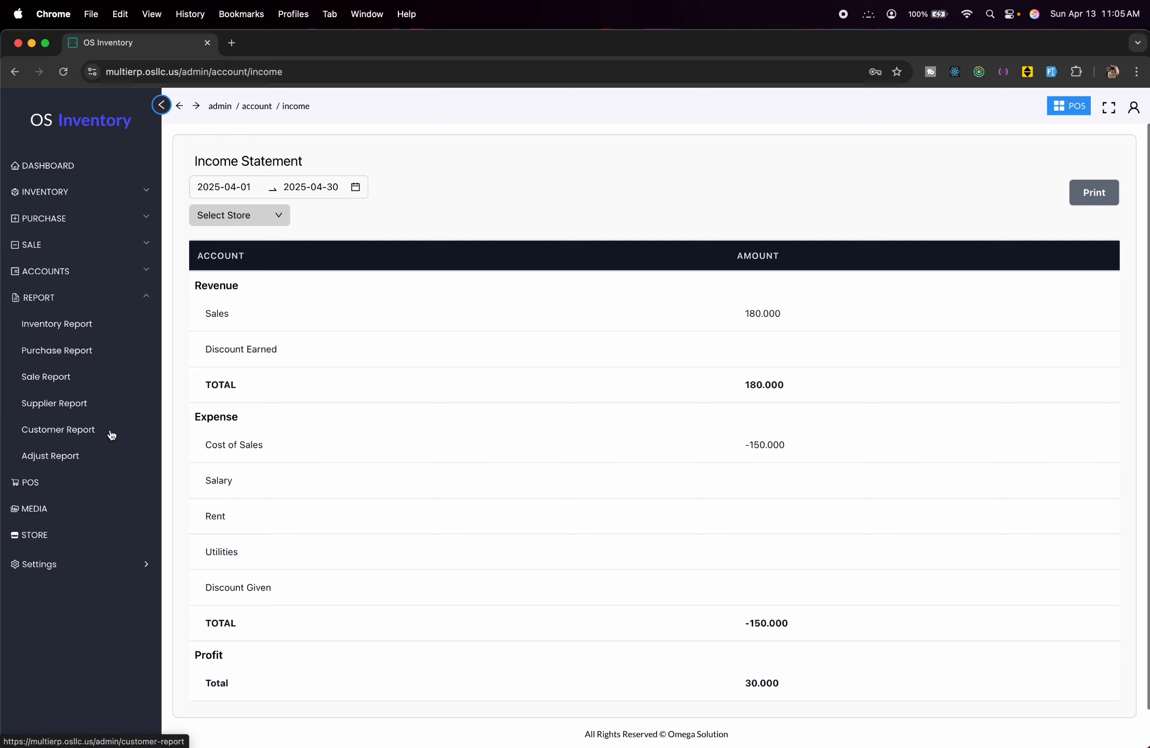
{"action": "left_click", "coordinate": [93, 325]}
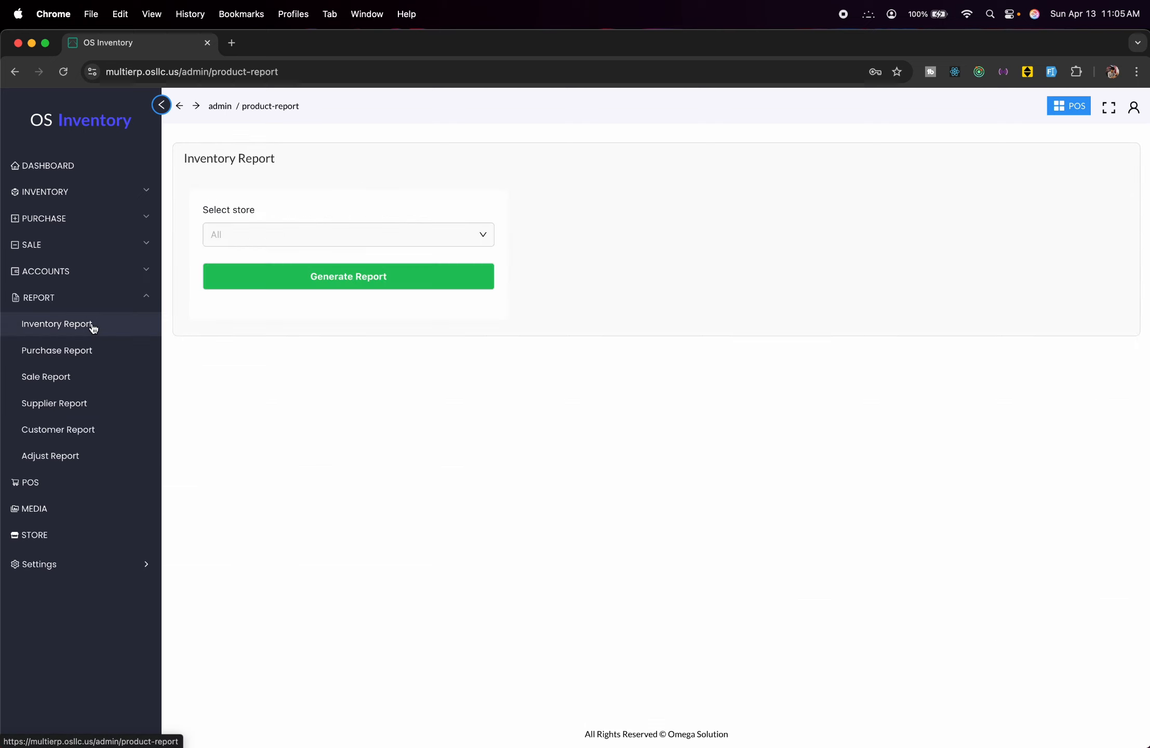
{"action": "left_click", "coordinate": [379, 233]}
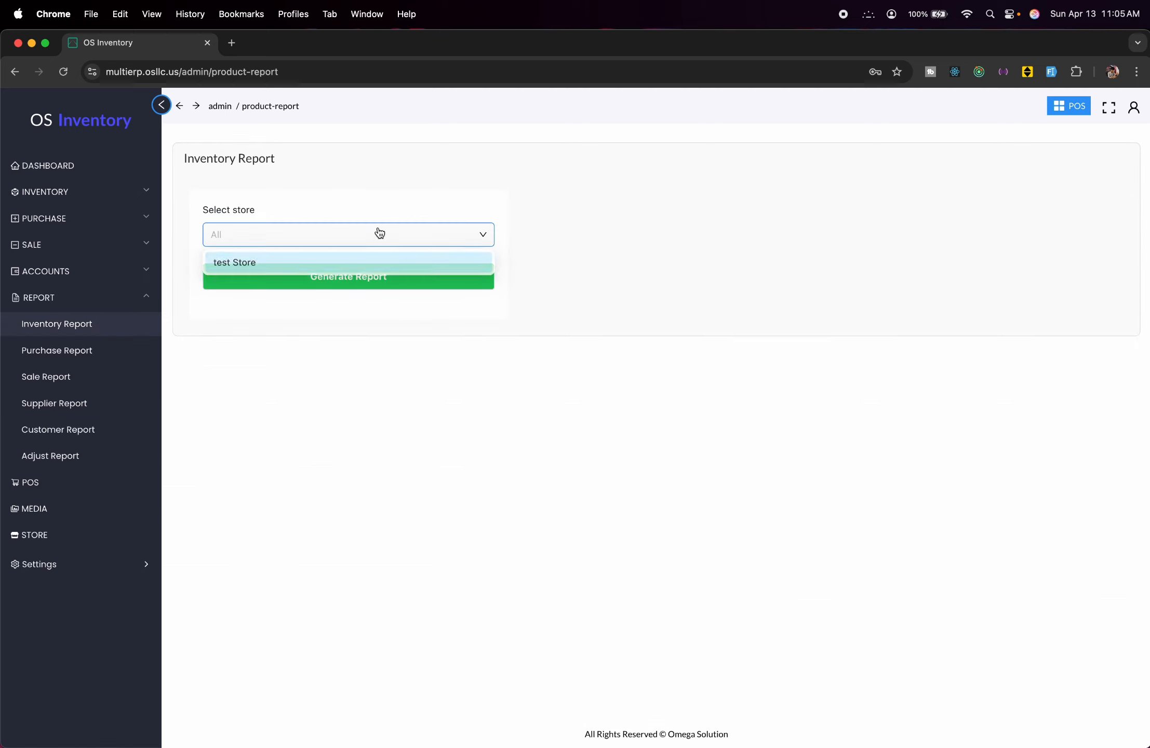
{"action": "left_click", "coordinate": [355, 265]}
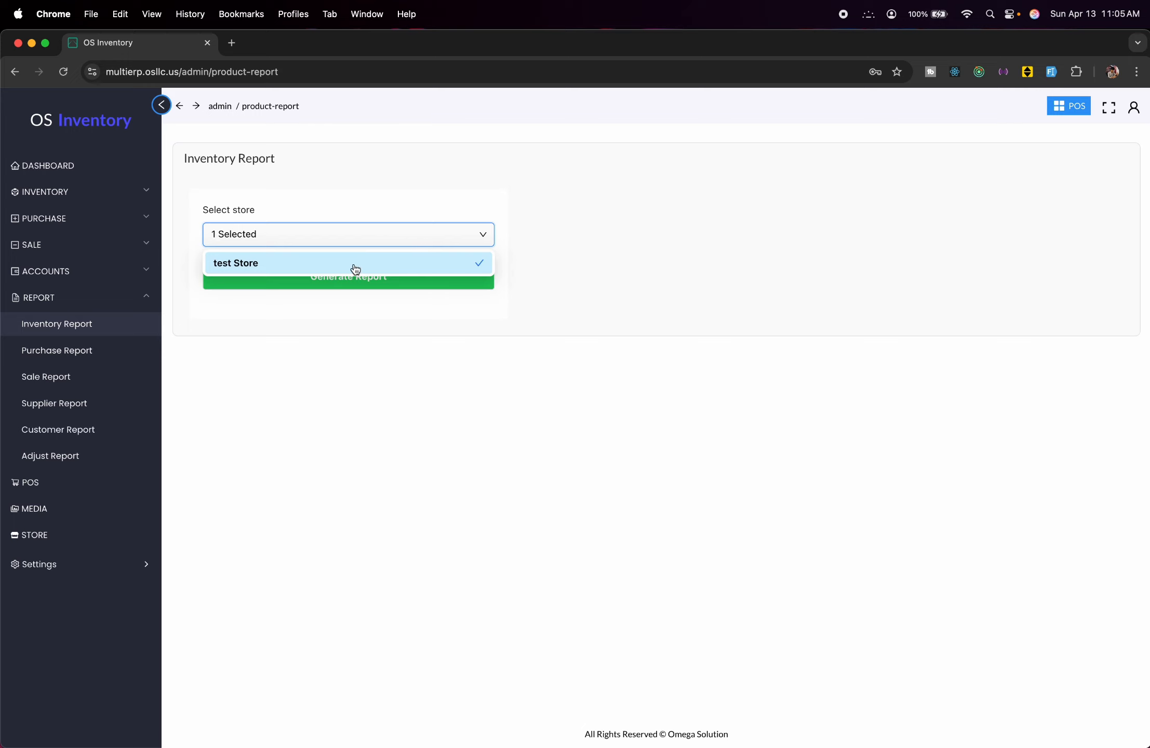
{"action": "left_click", "coordinate": [304, 171]}
{"action": "left_click", "coordinate": [404, 276]}
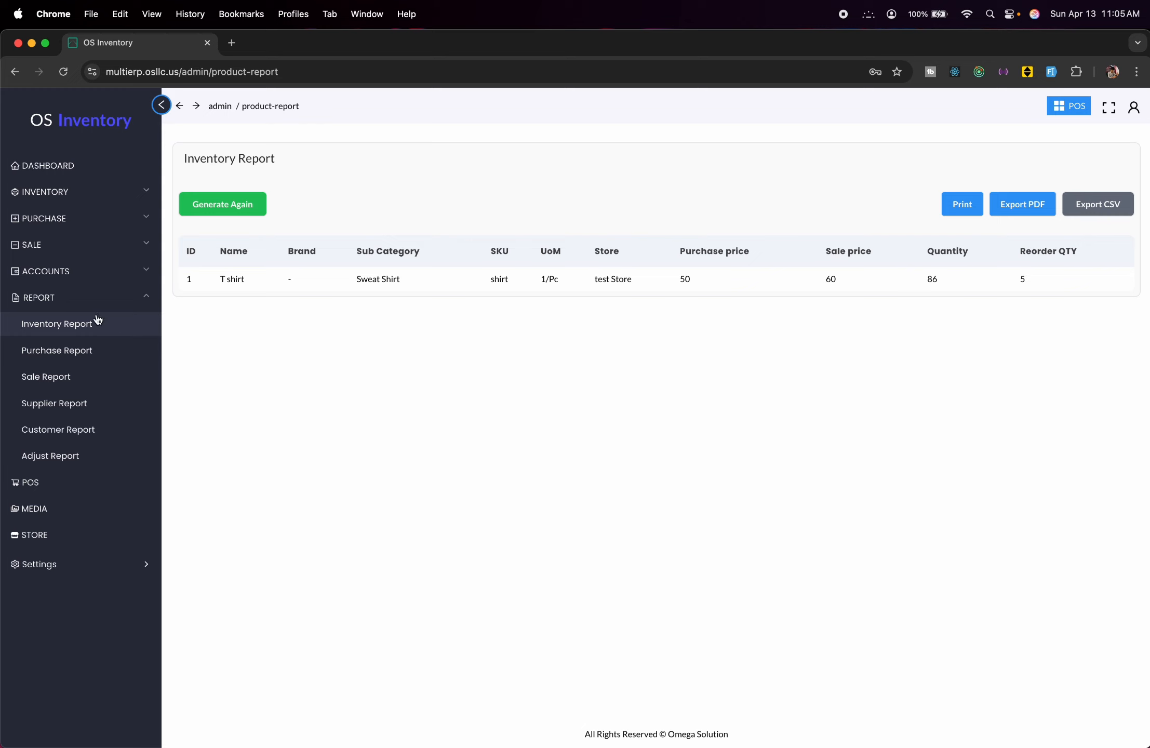
Generate the Purchase Report for Test Supplier at test Store.
{"action": "left_click", "coordinate": [97, 363]}
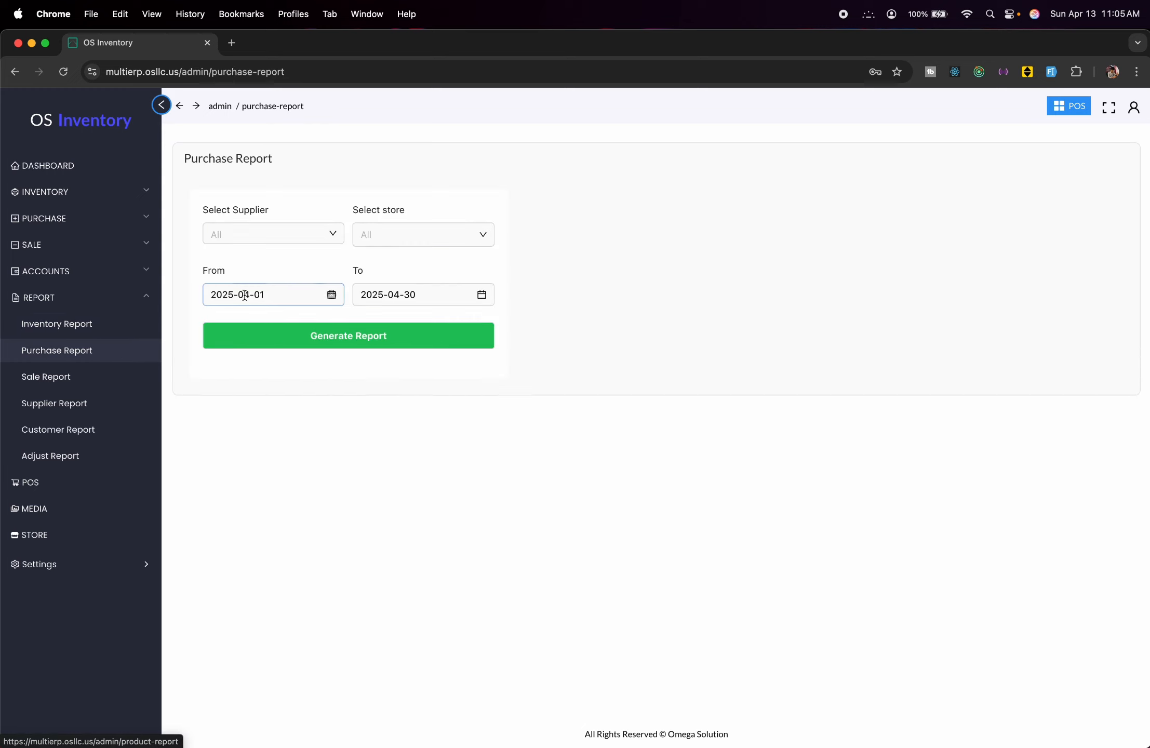
{"action": "left_click", "coordinate": [299, 237]}
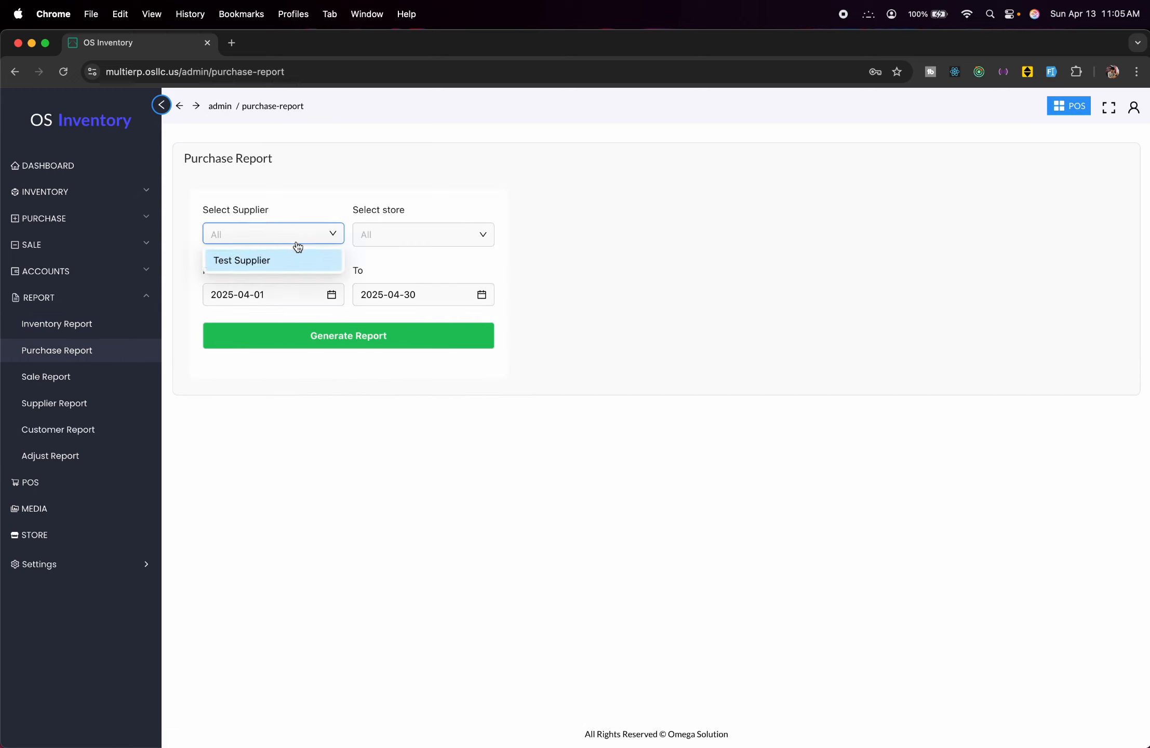
{"action": "left_click", "coordinate": [307, 259]}
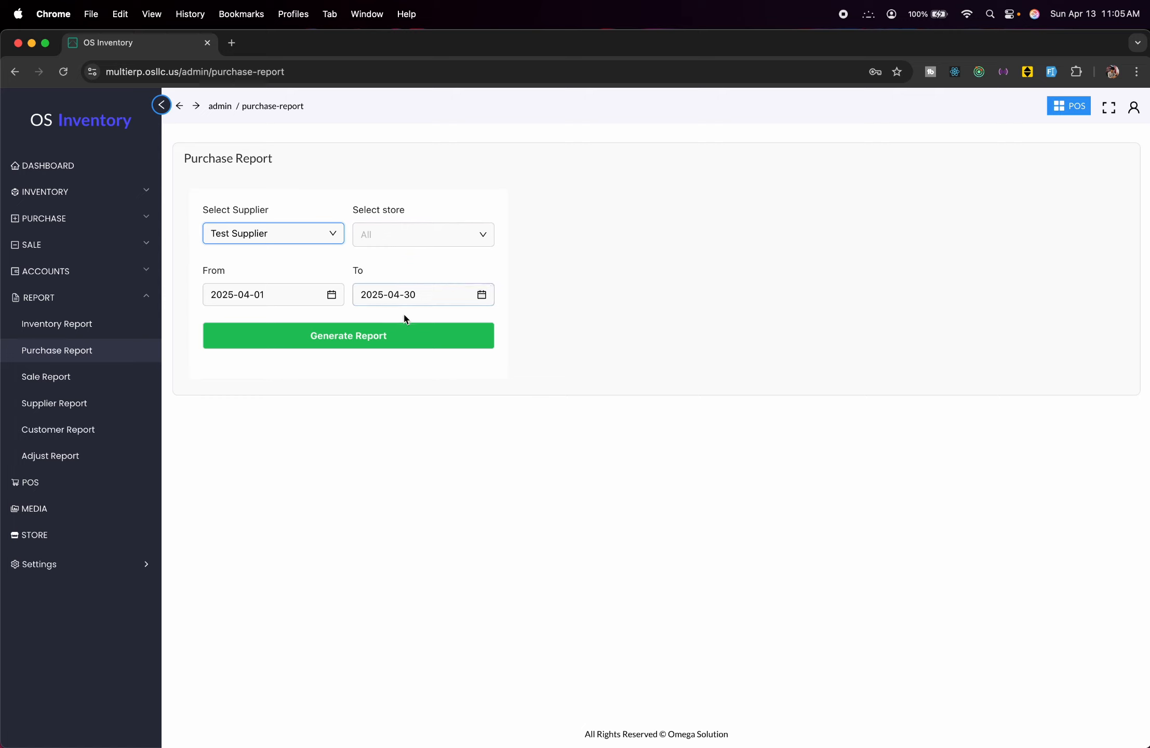
{"action": "left_click", "coordinate": [413, 246]}
{"action": "left_click", "coordinate": [404, 237]}
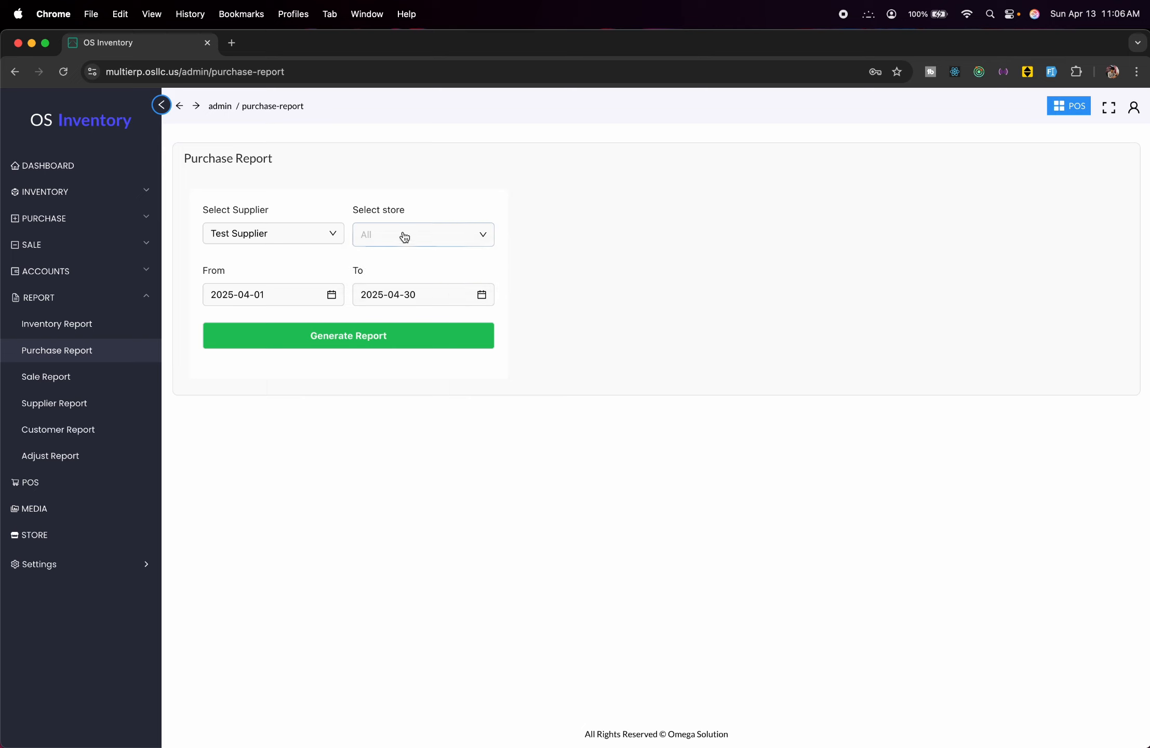
{"action": "left_click", "coordinate": [405, 237]}
{"action": "left_click", "coordinate": [405, 266]}
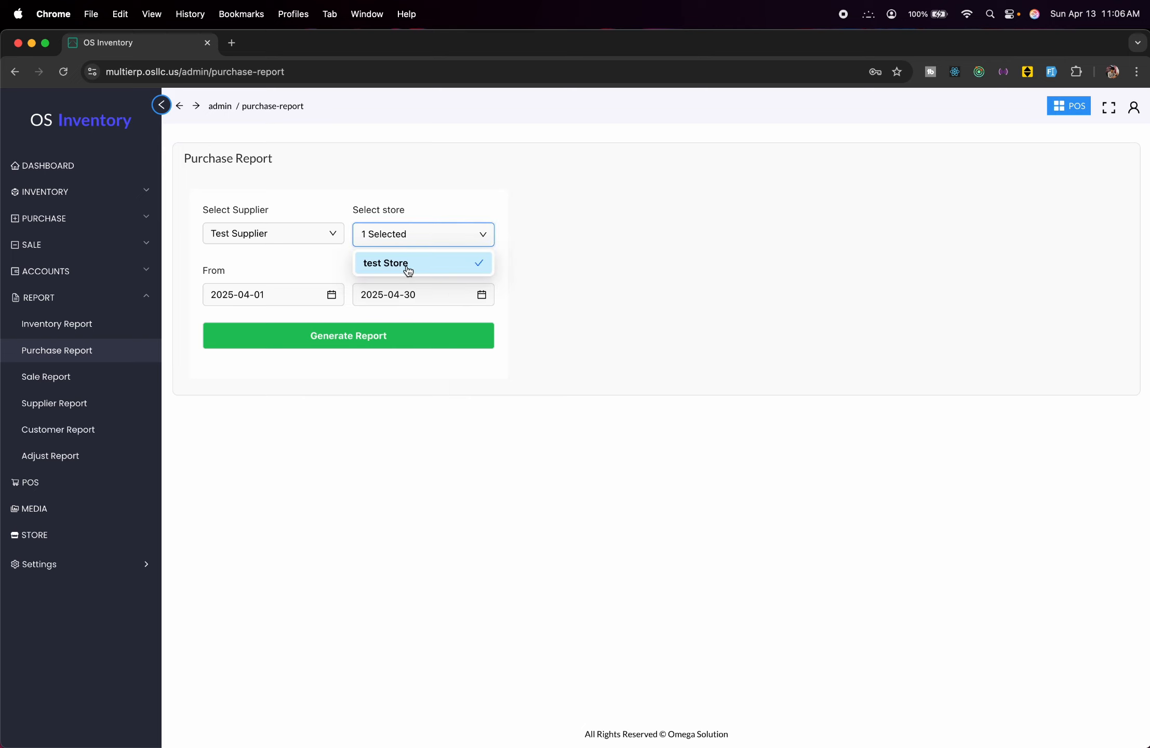
{"action": "left_click", "coordinate": [407, 338]}
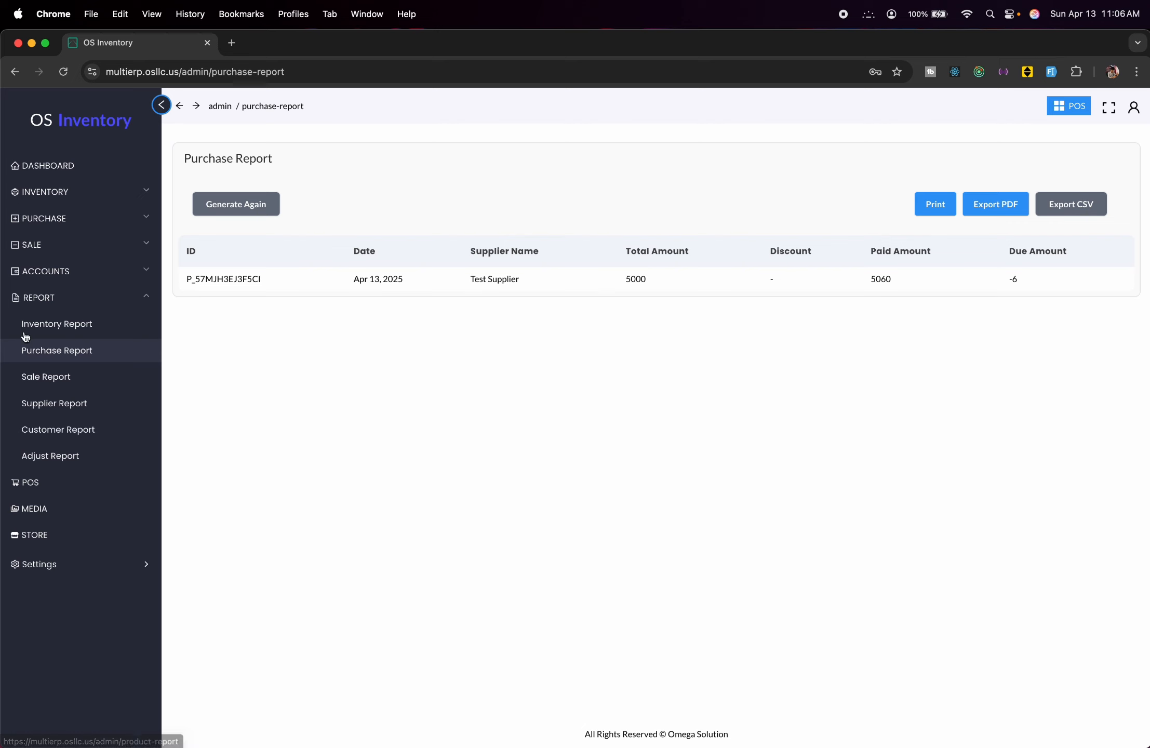
Generate the Sale Report for test Store, one sale person and Test Customer.
{"action": "left_click", "coordinate": [41, 376]}
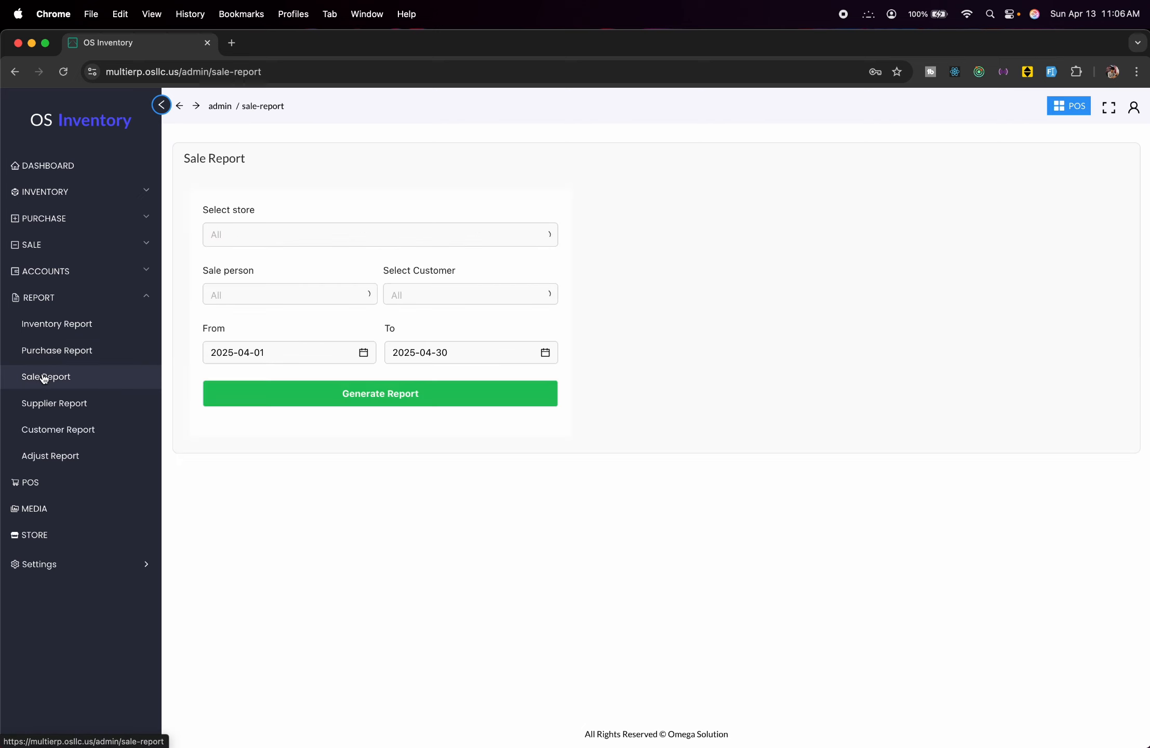
{"action": "left_click", "coordinate": [344, 240]}
{"action": "left_click", "coordinate": [310, 271]}
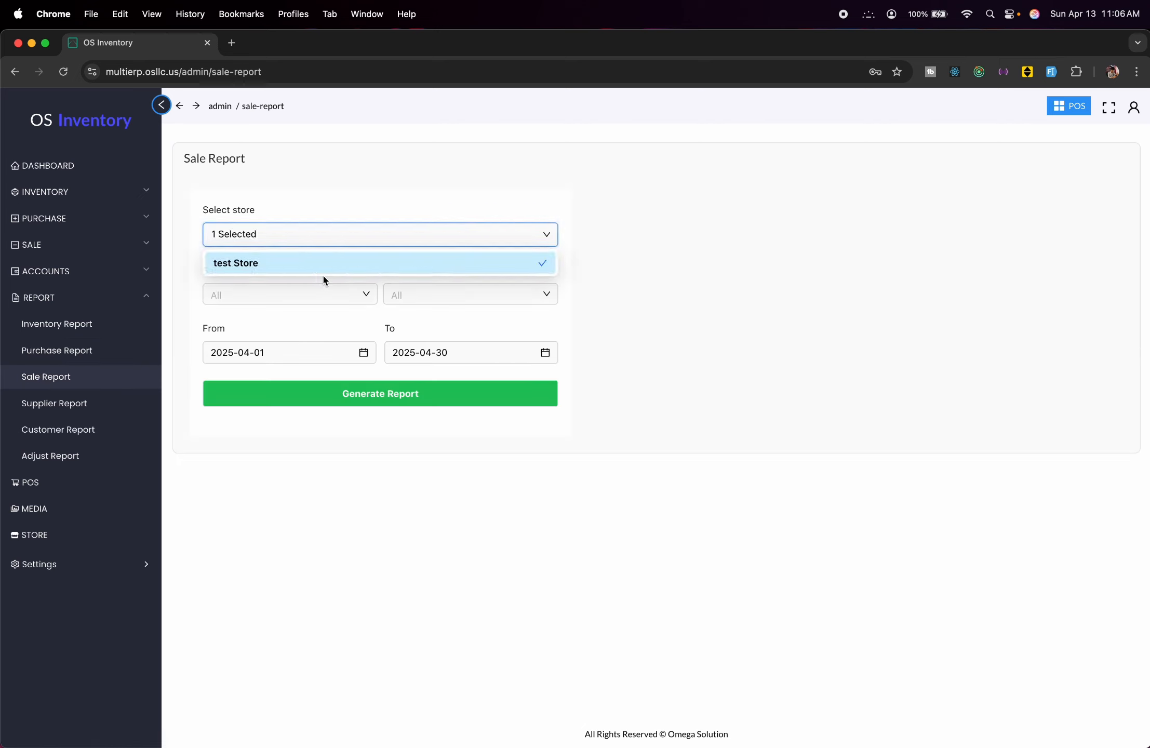
{"action": "left_click", "coordinate": [326, 304]}
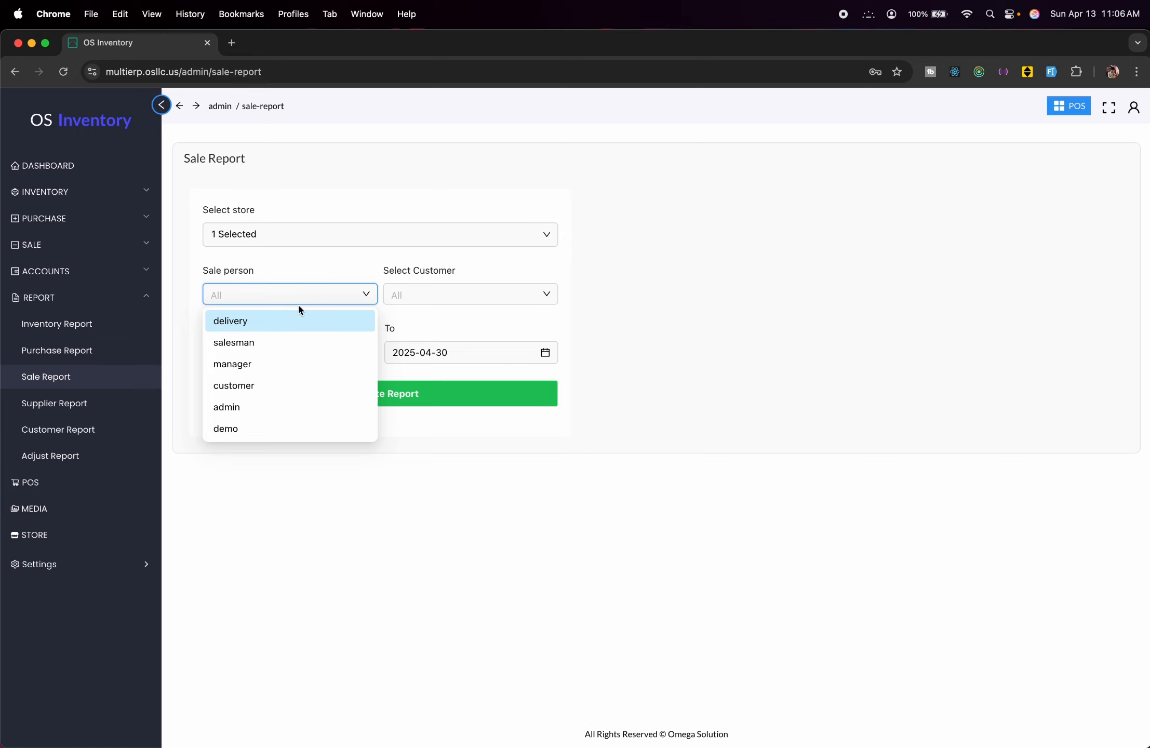
{"action": "left_click", "coordinate": [251, 445]}
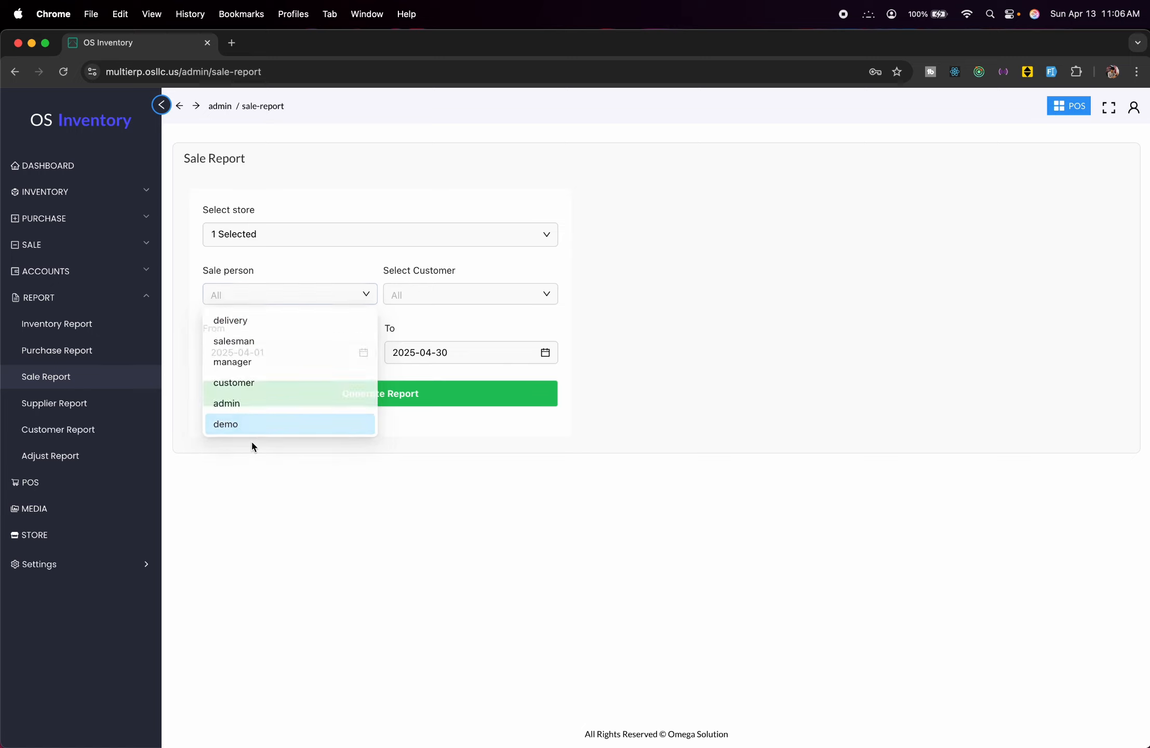
{"action": "left_click", "coordinate": [310, 292]}
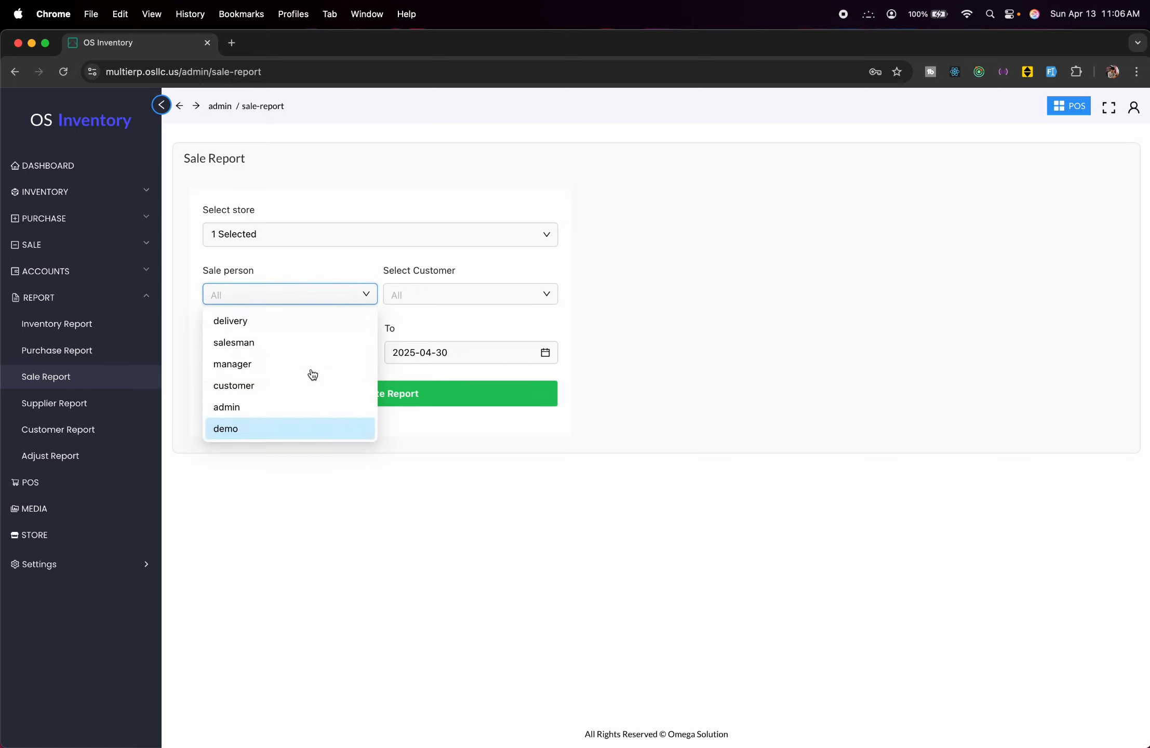
{"action": "left_click", "coordinate": [300, 427]}
{"action": "left_click", "coordinate": [467, 301]}
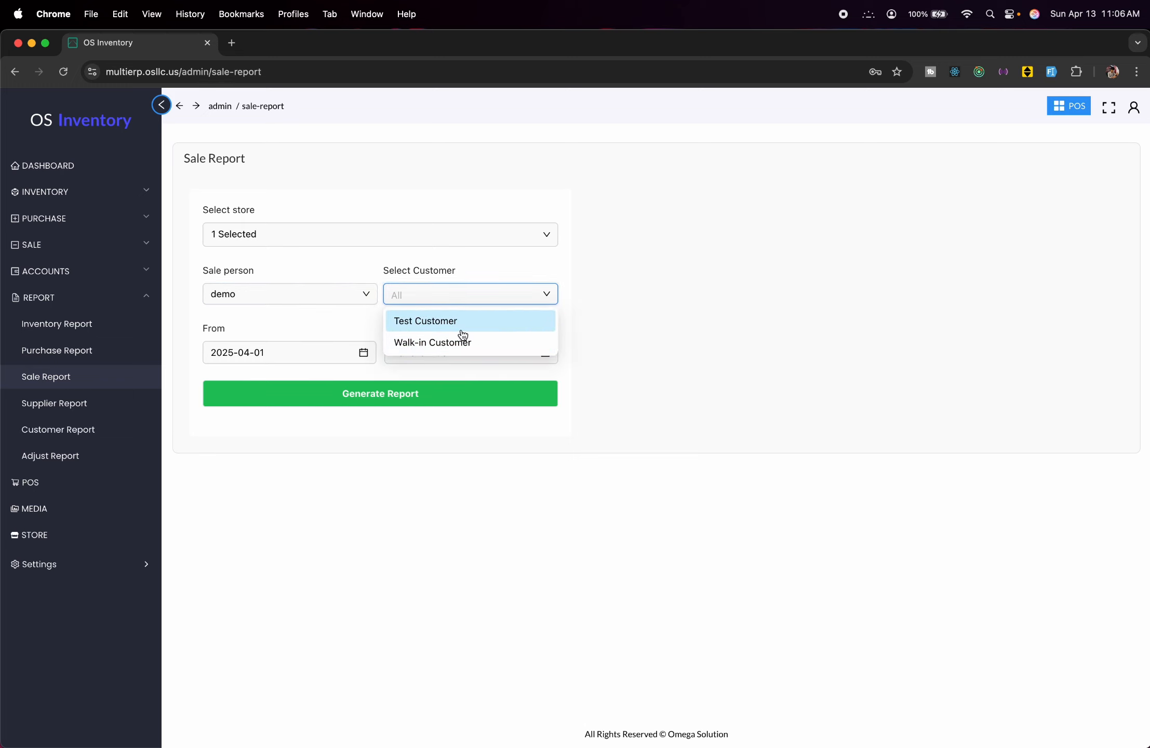
{"action": "left_click", "coordinate": [462, 324]}
{"action": "left_click", "coordinate": [428, 394]}
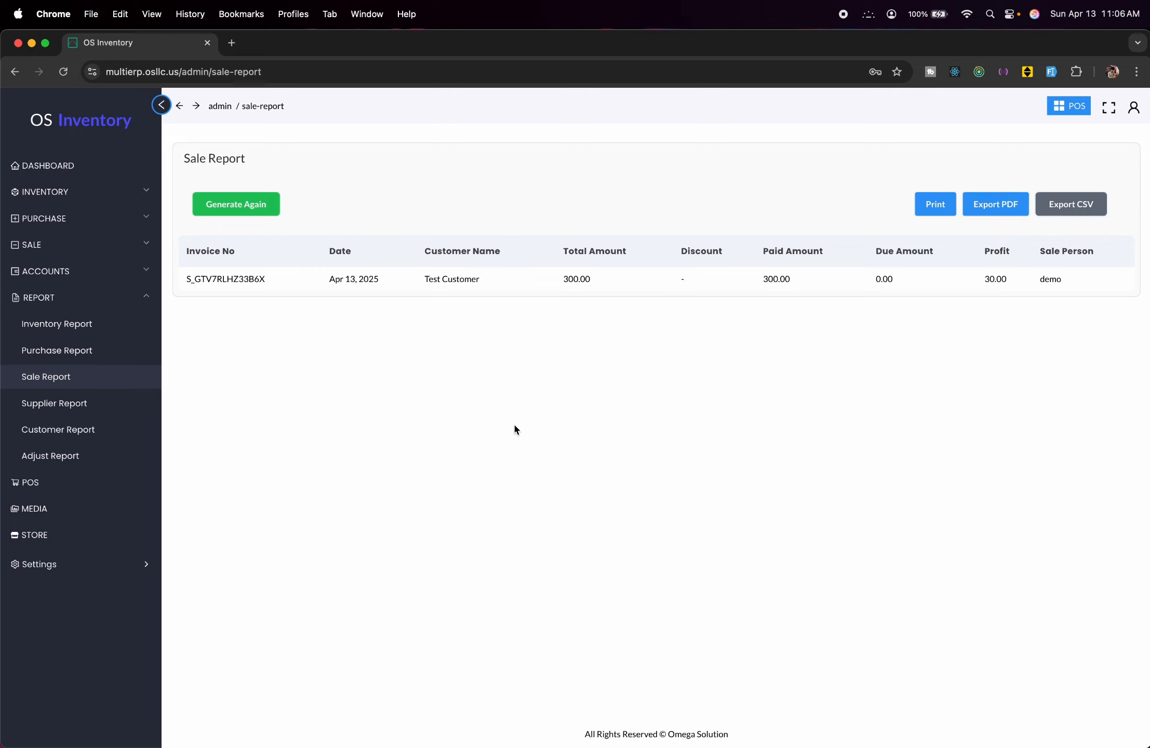
Generate the Supplier Report table and the Customer Report table.
{"action": "left_click", "coordinate": [53, 402]}
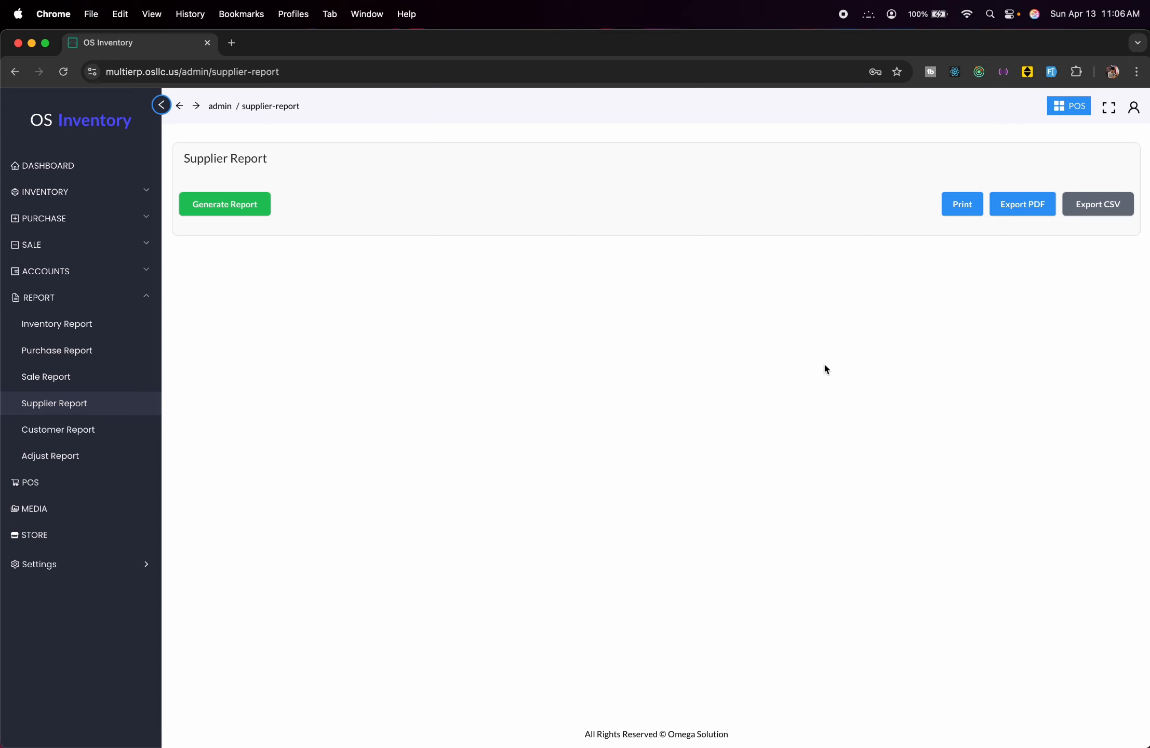
{"action": "left_click", "coordinate": [198, 196]}
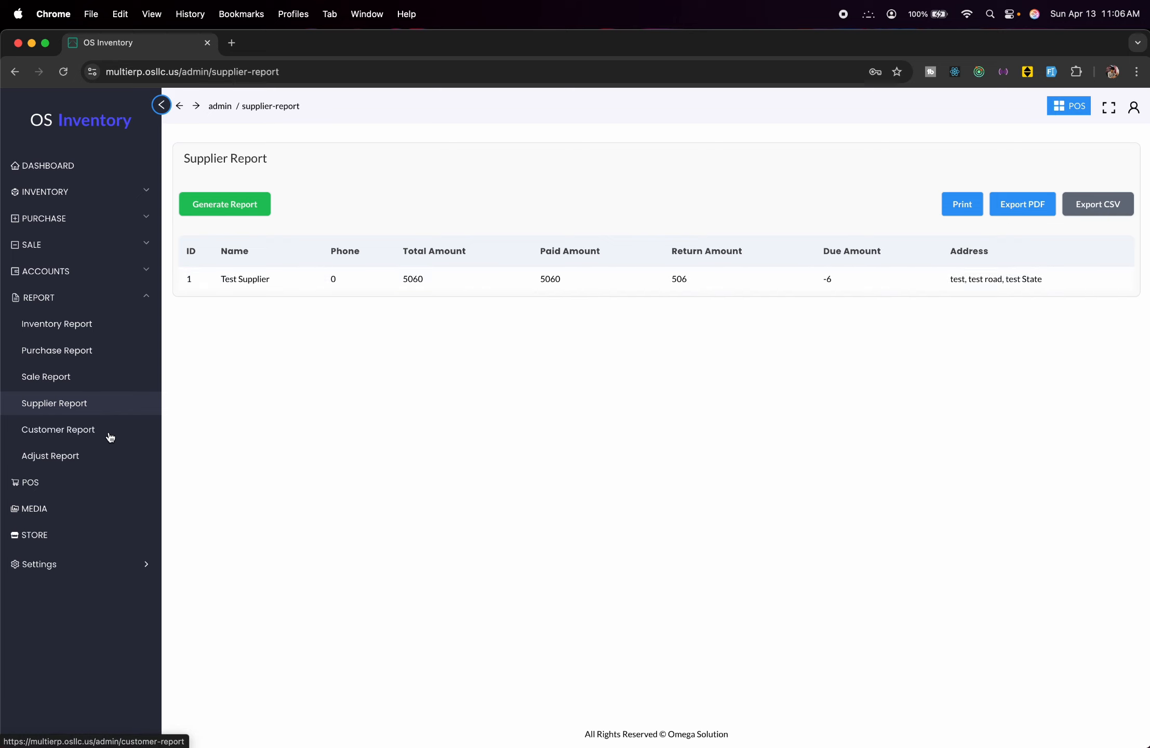
{"action": "left_click", "coordinate": [110, 435]}
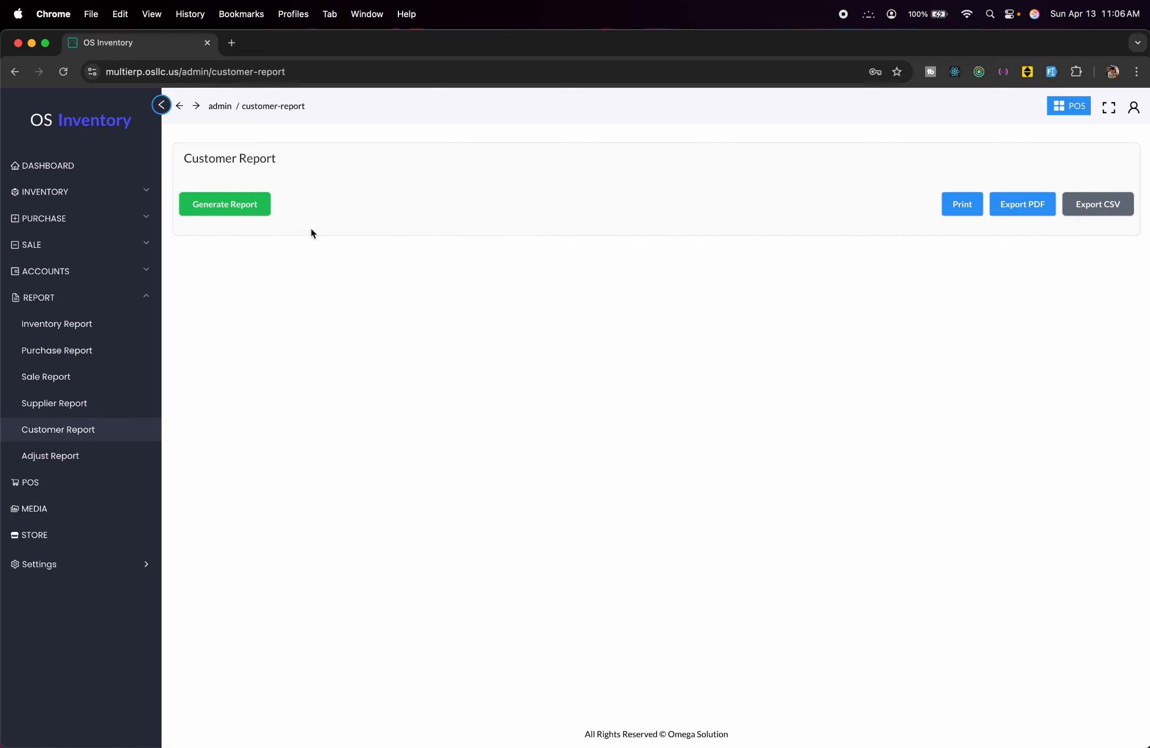
{"action": "left_click", "coordinate": [223, 208]}
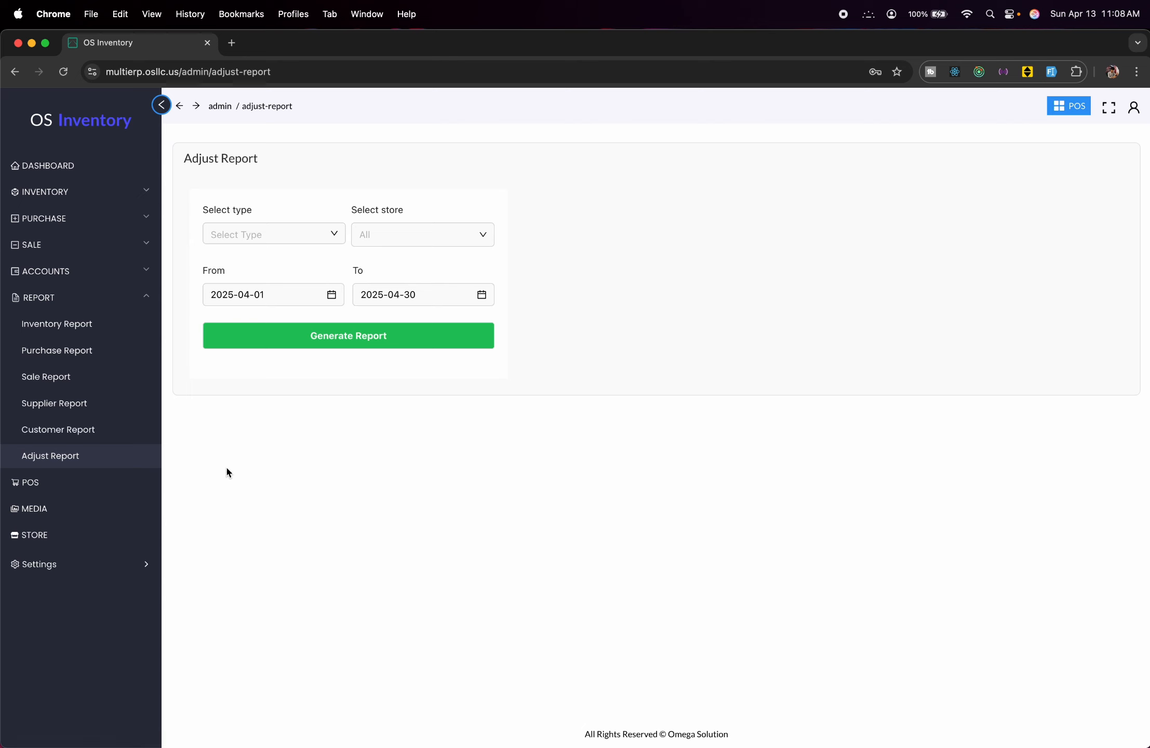
Set up the point-of-sale screen to sell from test Store.
{"action": "left_click", "coordinate": [92, 491]}
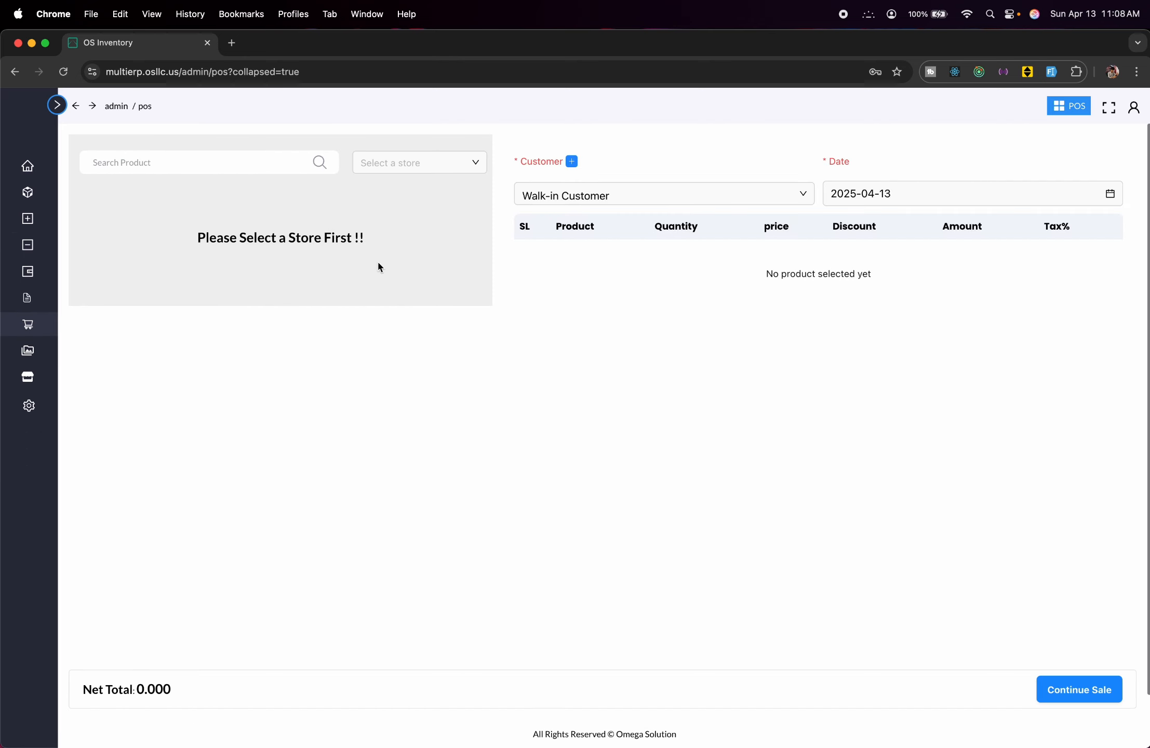
{"action": "left_click", "coordinate": [456, 158]}
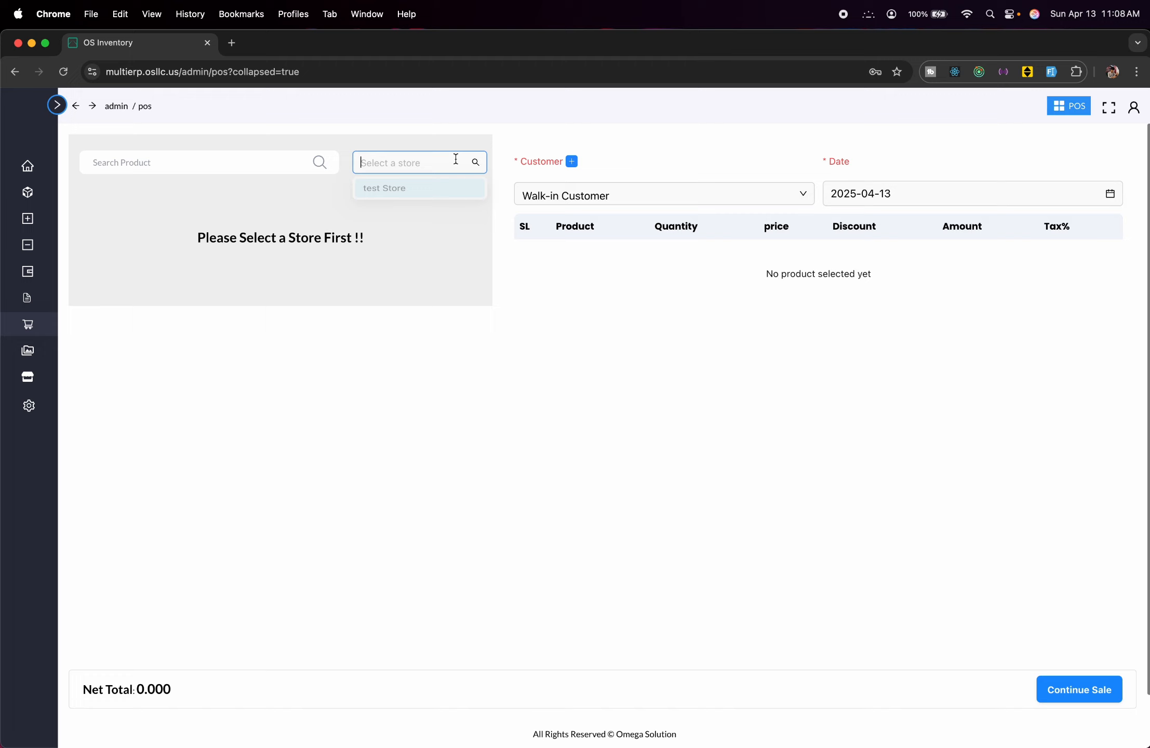
{"action": "left_click", "coordinate": [447, 191]}
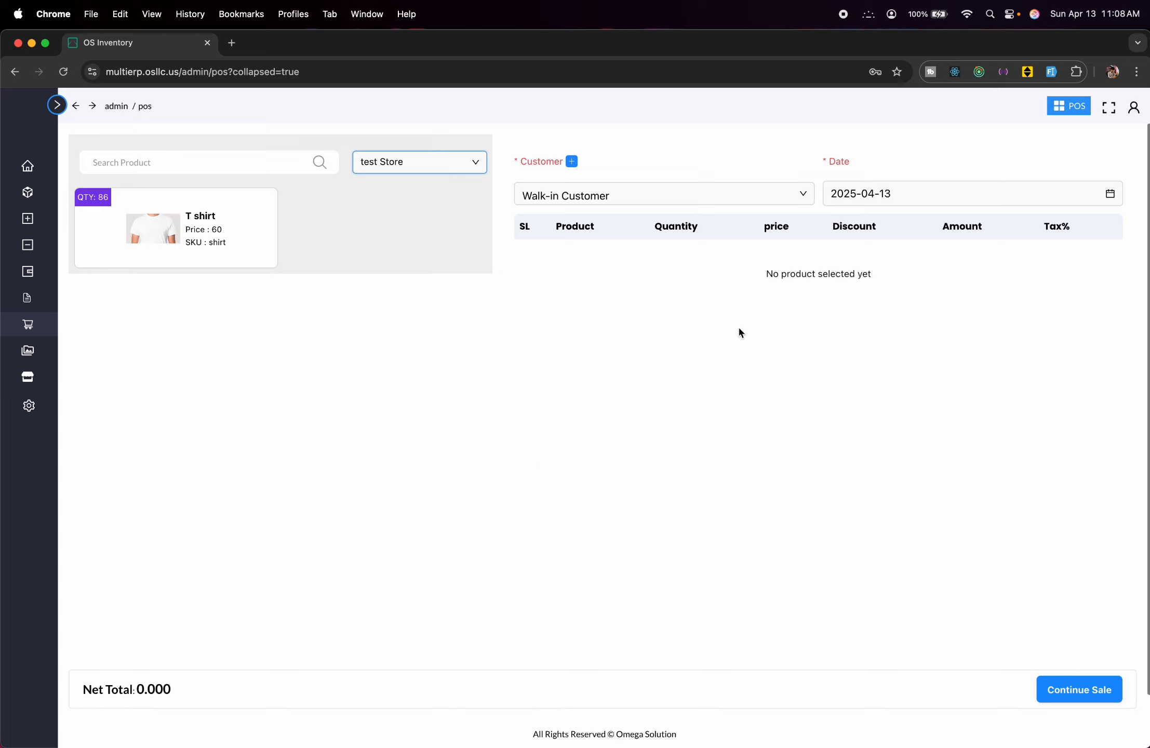
Add two T shirts to the sale and bring up the payment summary with 120 paid.
{"action": "left_click", "coordinate": [179, 240]}
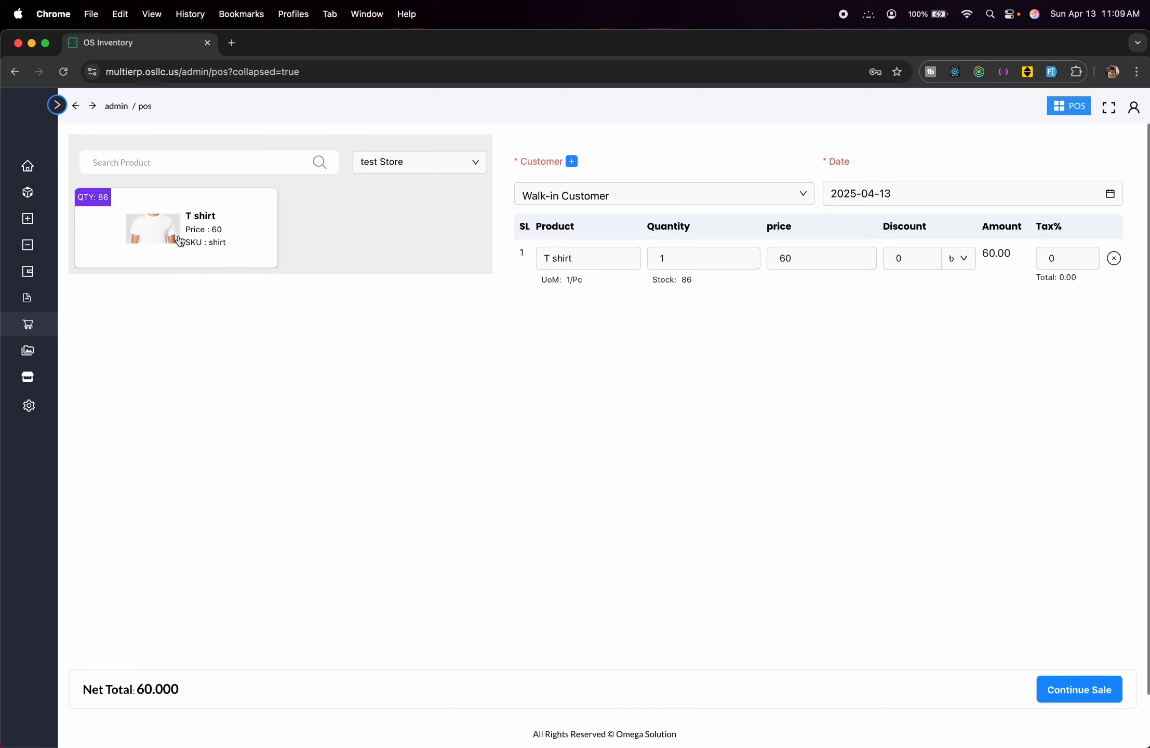
{"action": "left_click", "coordinate": [180, 240]}
{"action": "left_click", "coordinate": [667, 257]}
{"action": "left_click", "coordinate": [57, 105]}
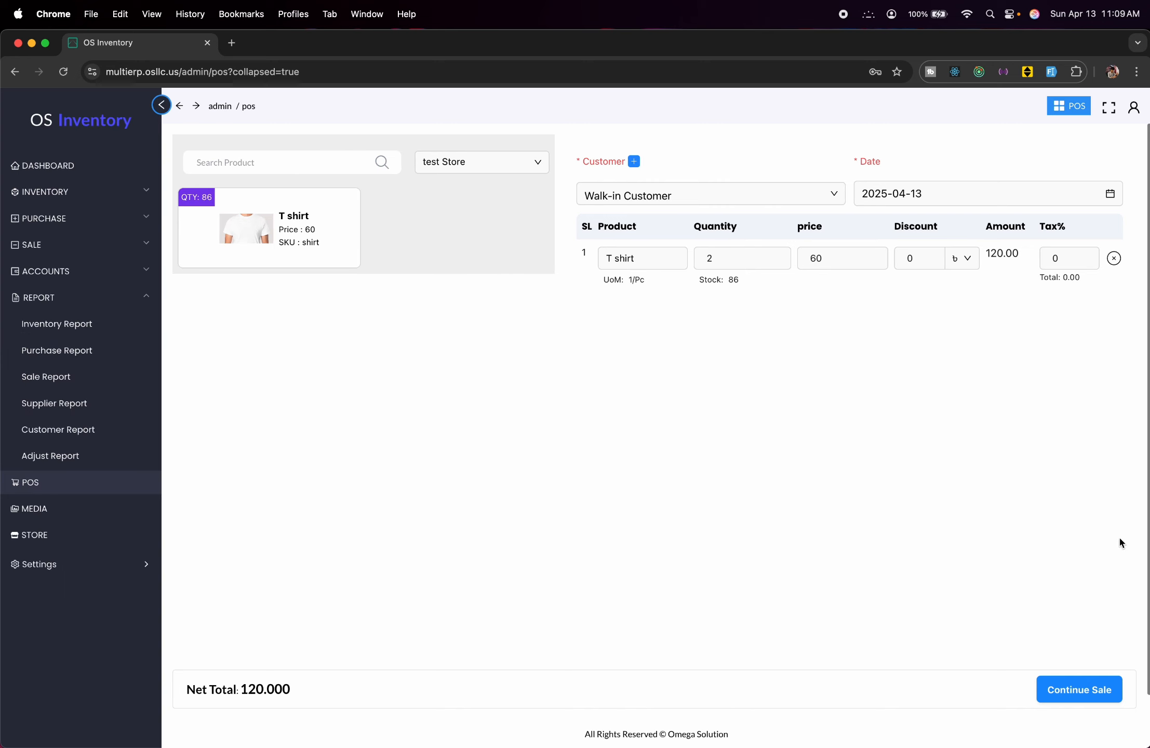
{"action": "left_click", "coordinate": [1090, 686]}
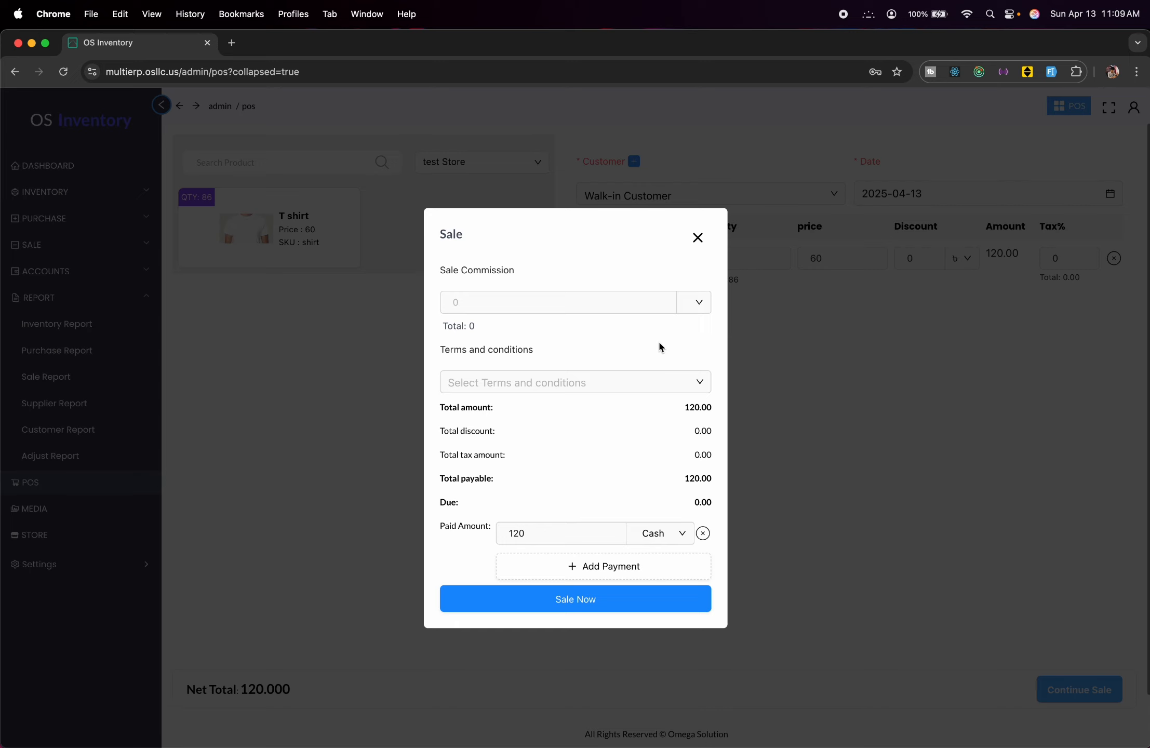
{"action": "left_click", "coordinate": [516, 530]}
Finalise the 120 T shirt sale, check it in the Sale Invoice list, and return to POS.
{"action": "left_click", "coordinate": [628, 602]}
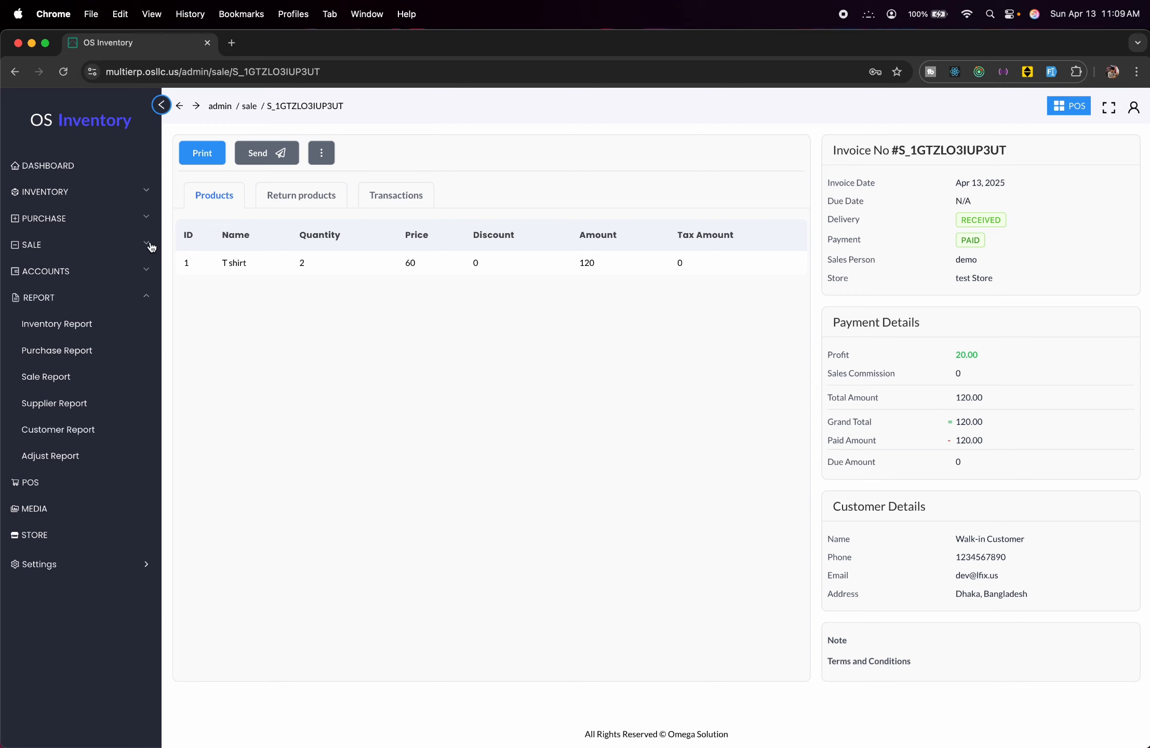
{"action": "left_click", "coordinate": [122, 246]}
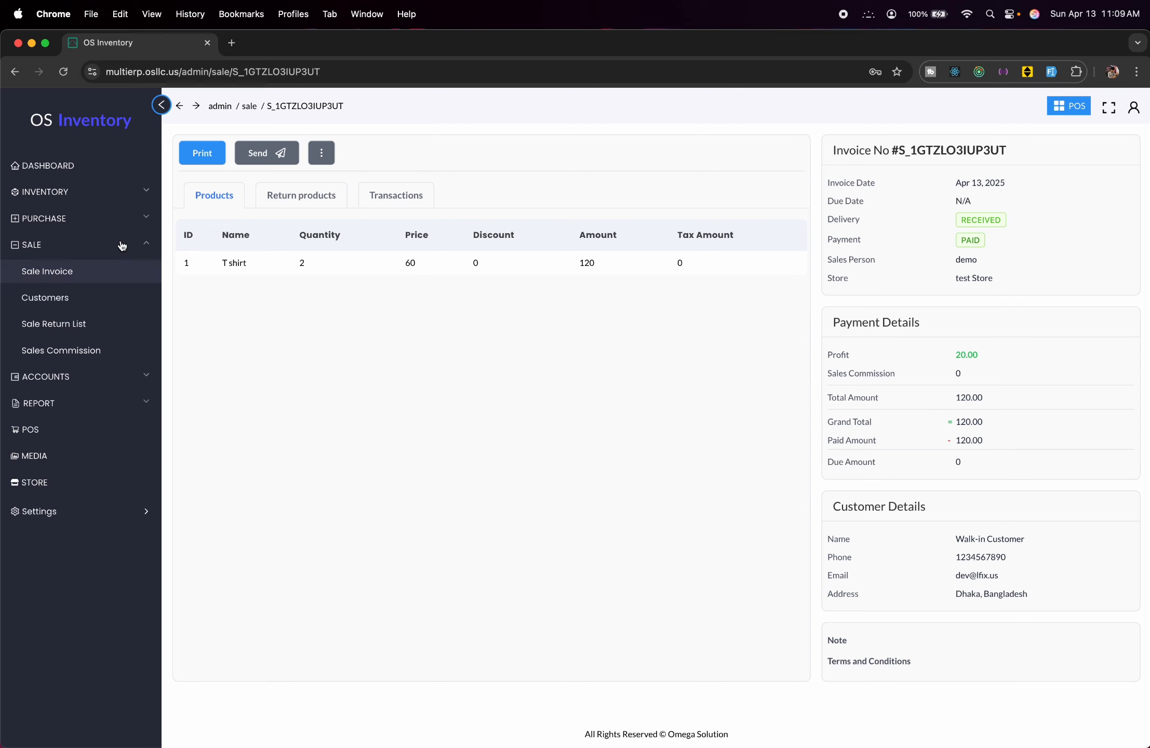
{"action": "left_click", "coordinate": [68, 269]}
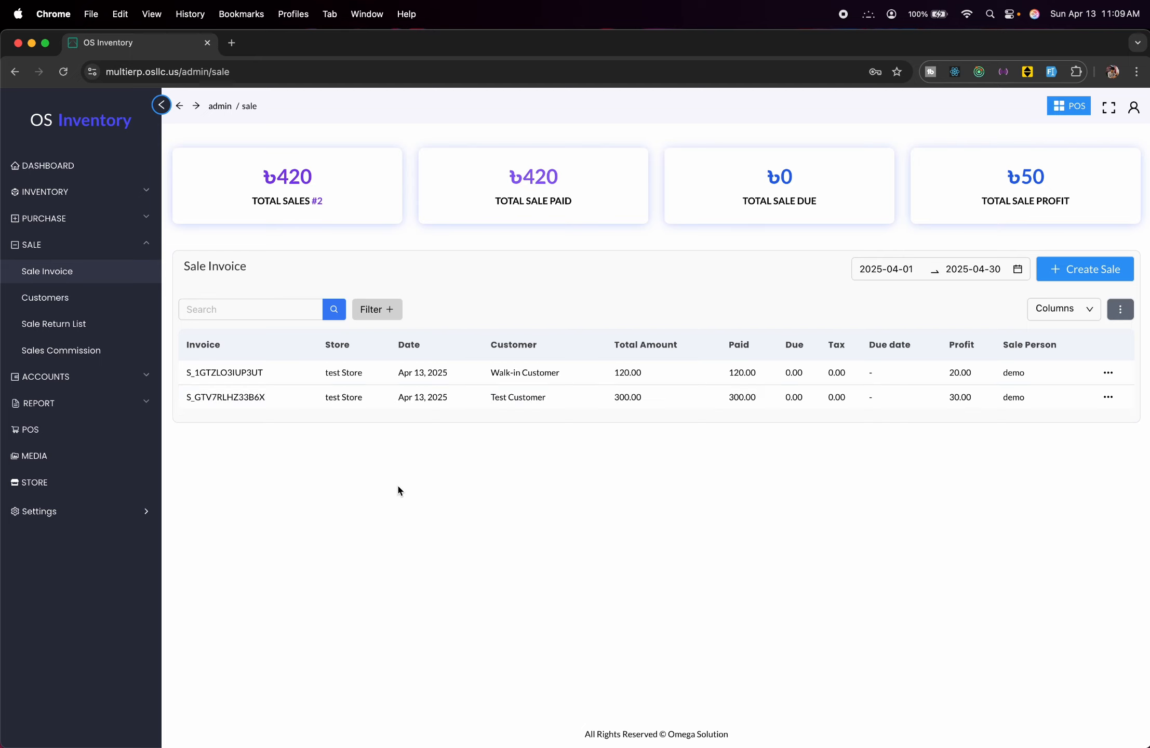
{"action": "left_click", "coordinate": [60, 428]}
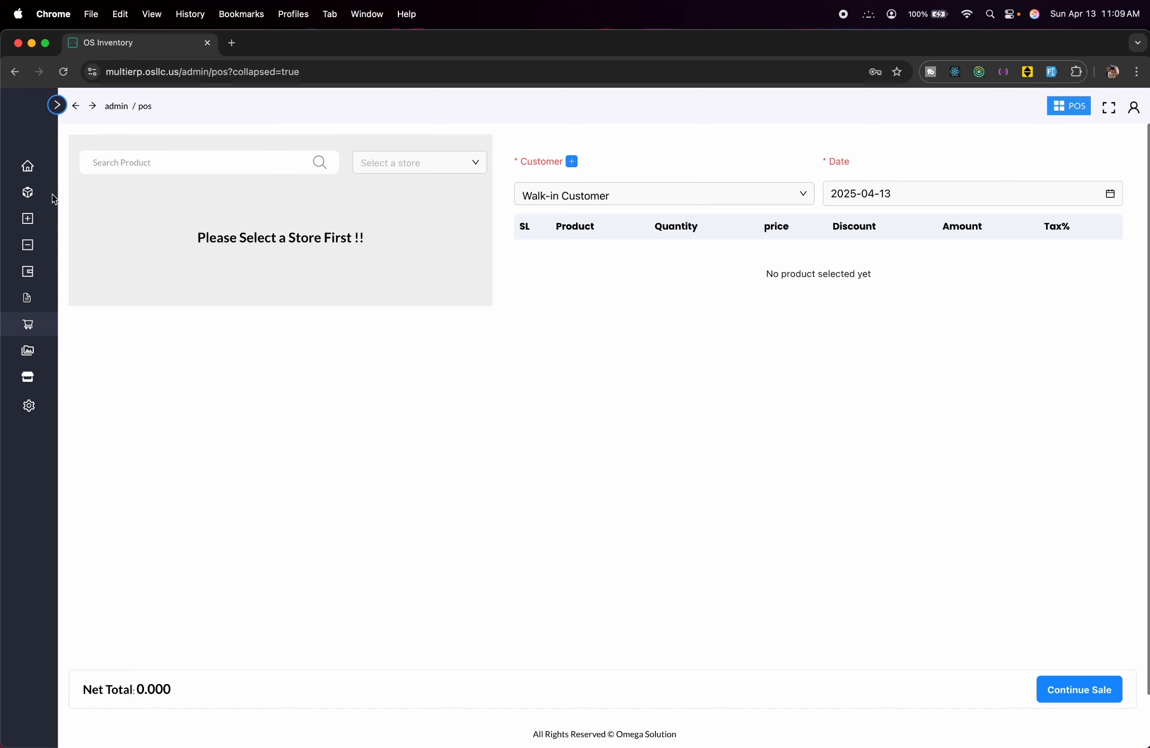
Start a POS sale for Test Customer from test Store, then view the Media library.
{"action": "left_click", "coordinate": [58, 106]}
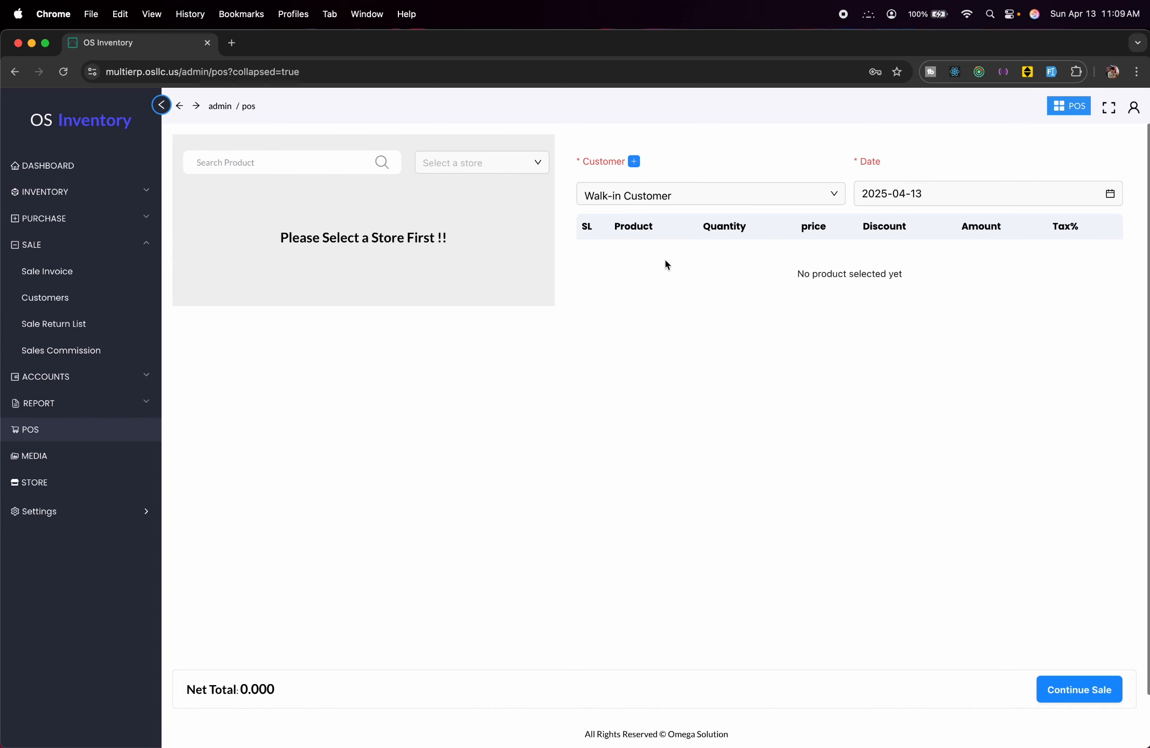
{"action": "left_click", "coordinate": [652, 194]}
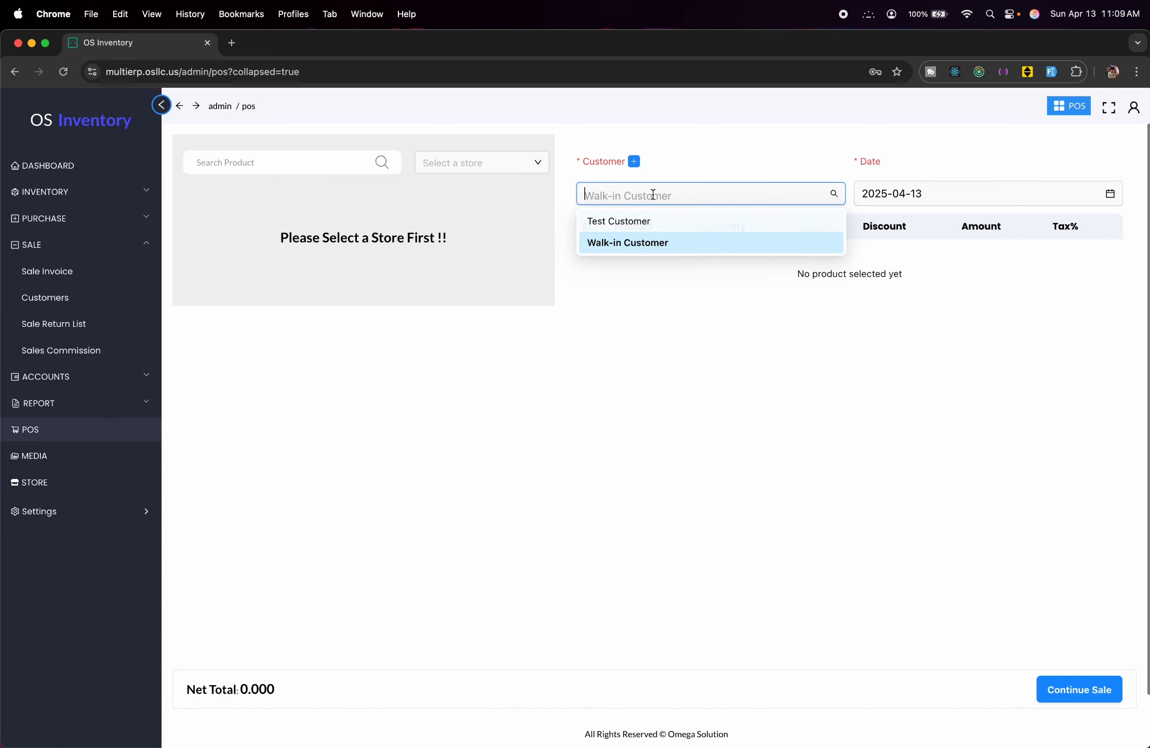
{"action": "left_click", "coordinate": [651, 223]}
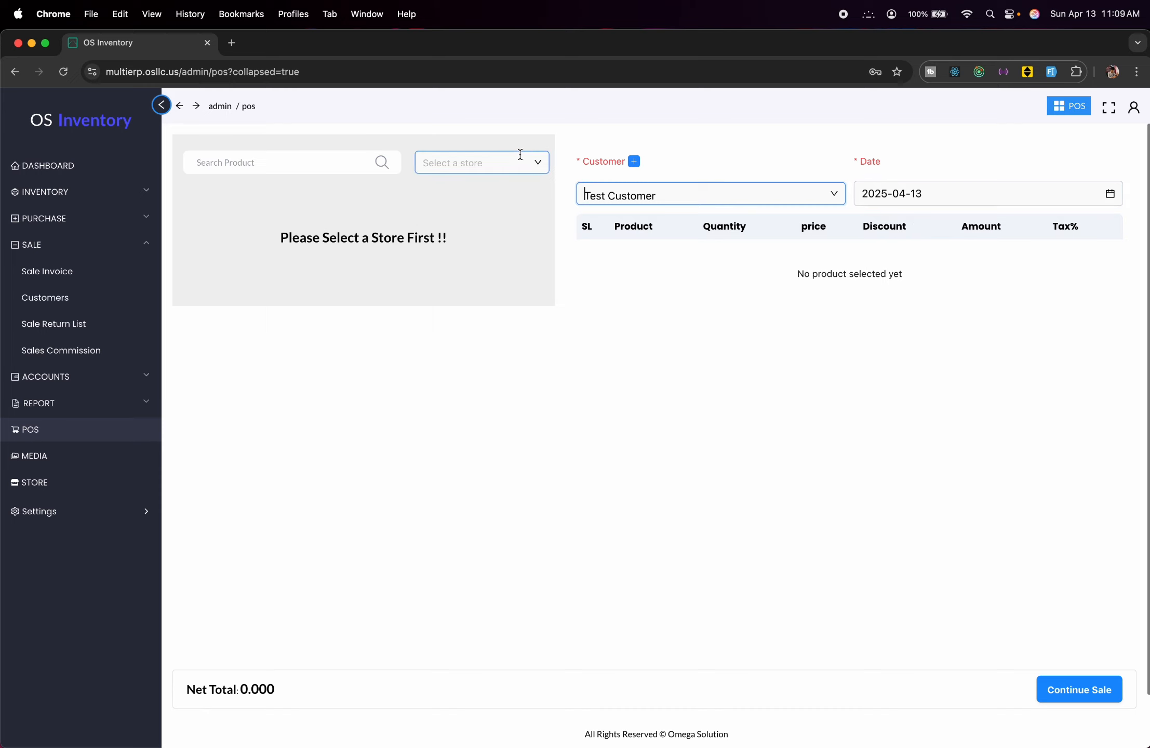
{"action": "left_click", "coordinate": [506, 163]}
{"action": "left_click", "coordinate": [478, 189]}
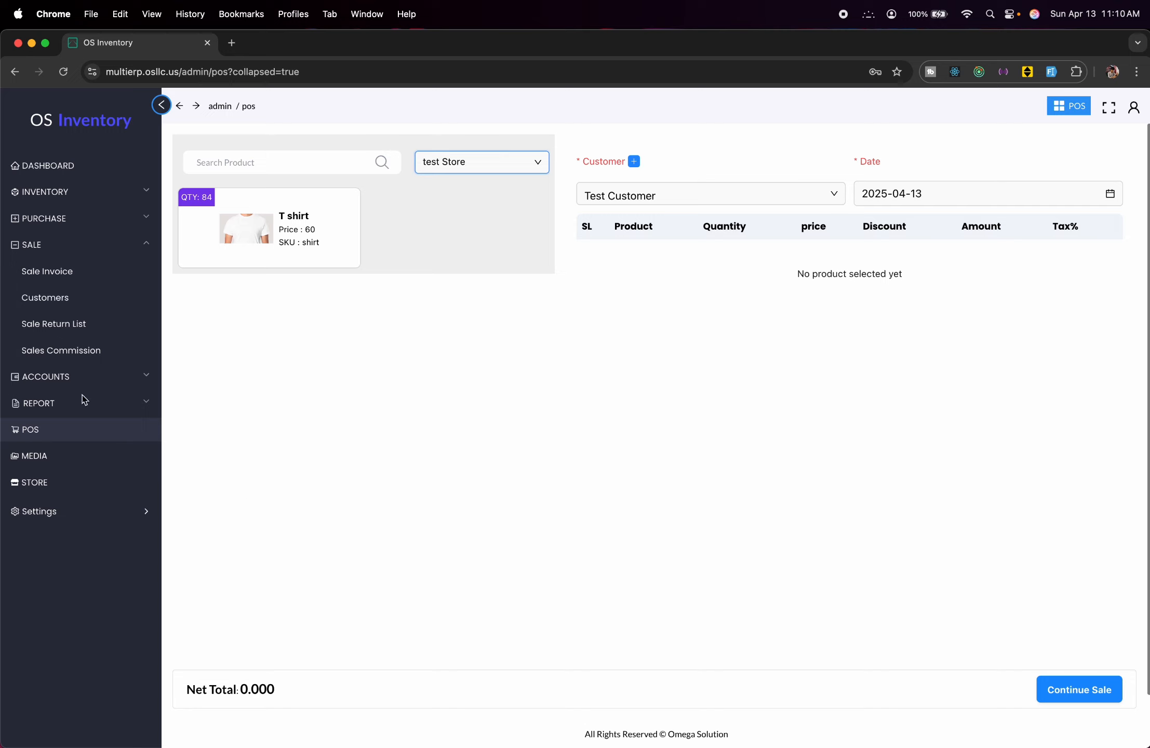
{"action": "left_click", "coordinate": [69, 464]}
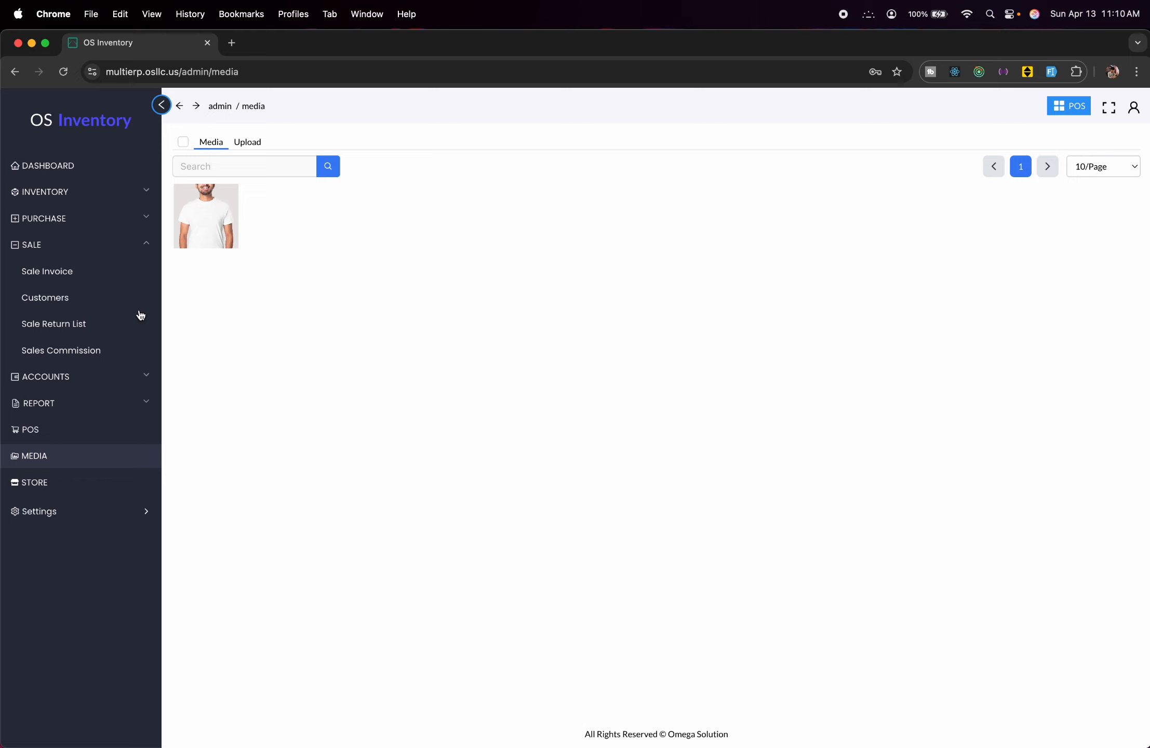
Create a store named 'test Store 2' with its e-mail address.
{"action": "left_click", "coordinate": [110, 482]}
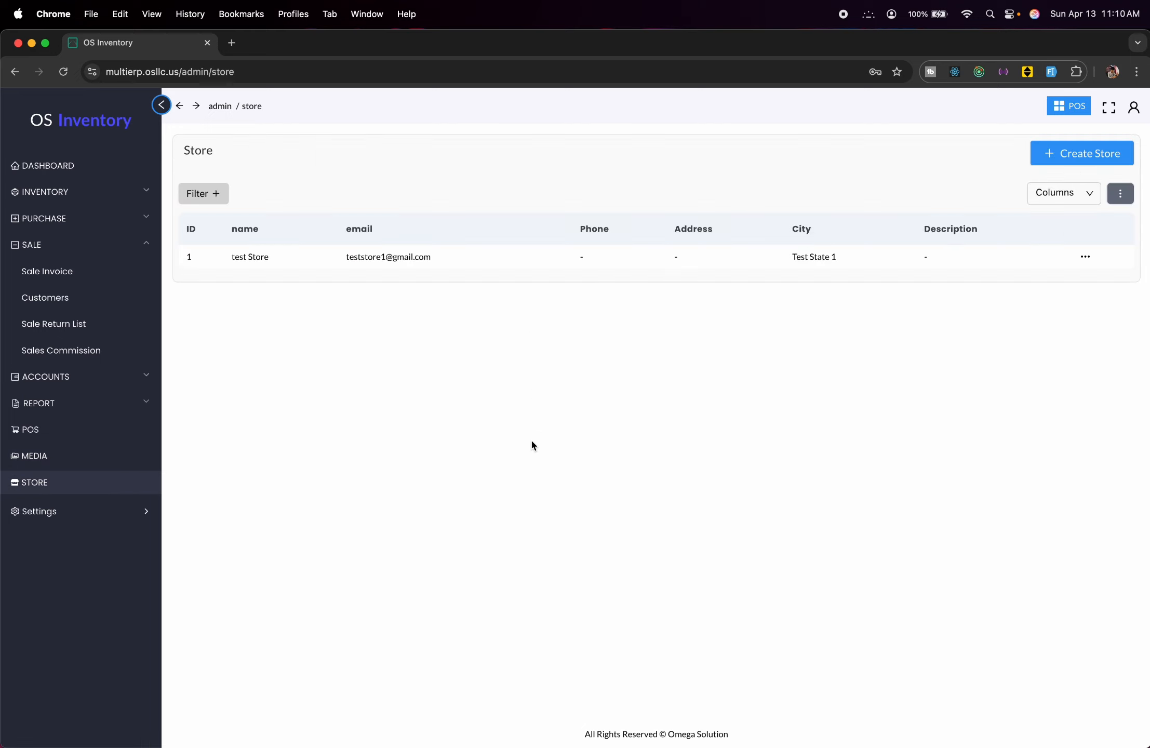
{"action": "left_click", "coordinate": [1082, 156]}
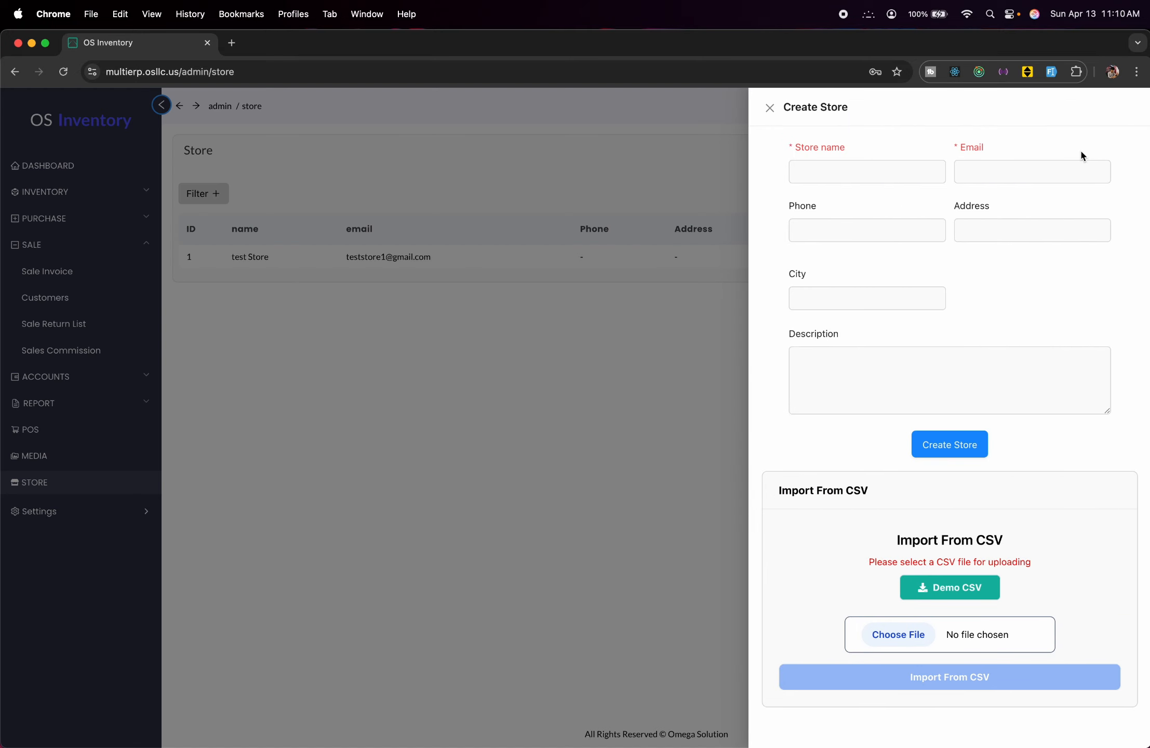
{"action": "left_click", "coordinate": [921, 171]}
{"action": "type", "text": "te"}
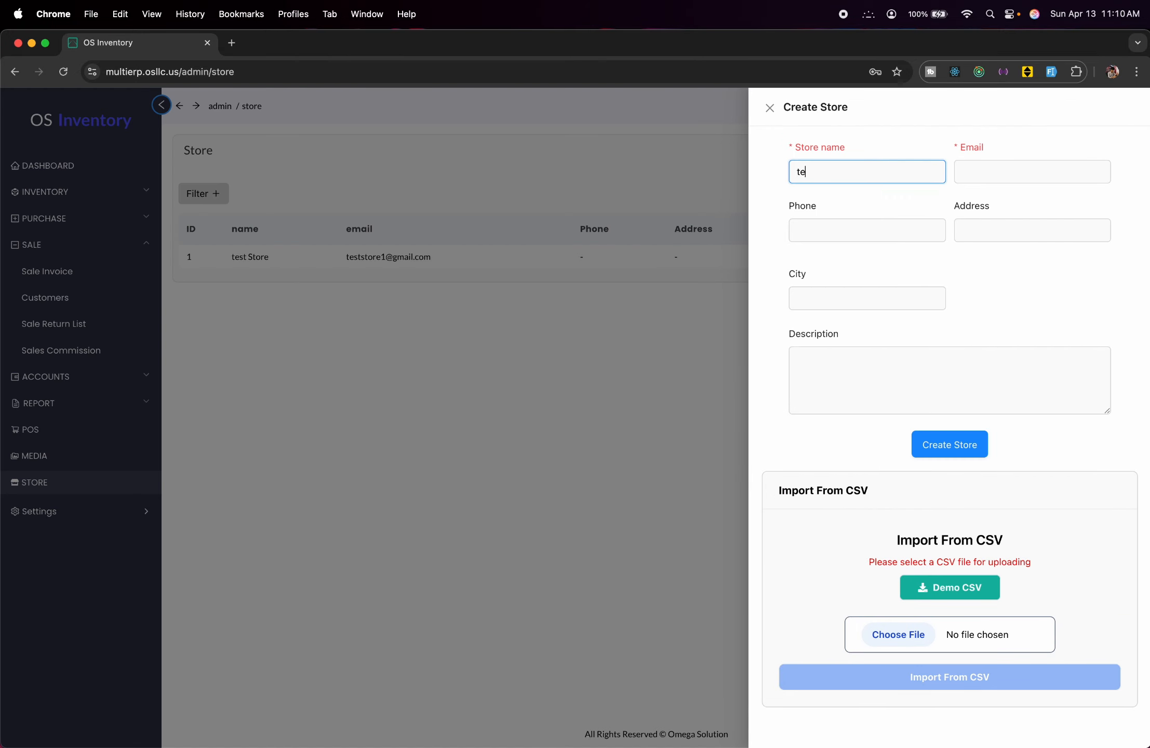
{"action": "type", "text": "st Store @"}
{"action": "key", "text": "BackSpace"}
{"action": "type", "text": "2"}
{"action": "left_click", "coordinate": [1063, 167]}
{"action": "type", "text": "test"}
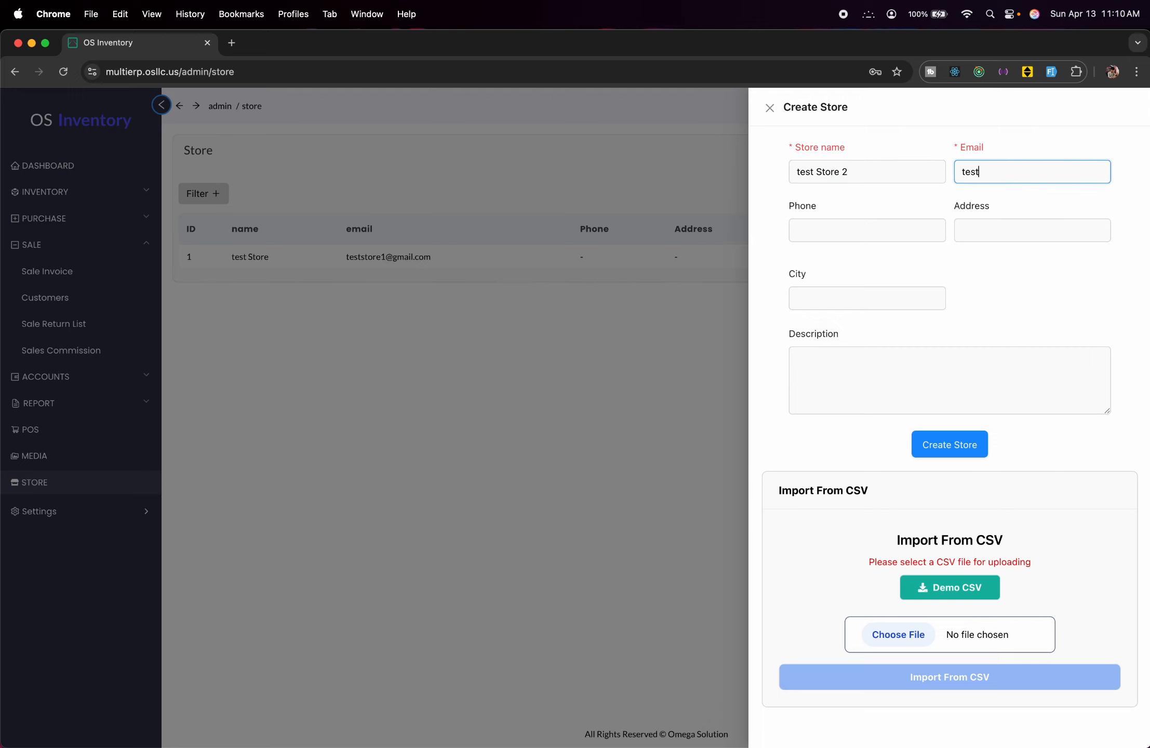
{"action": "type", "text": "store2@gmail.com"}
{"action": "left_click", "coordinate": [923, 450]}
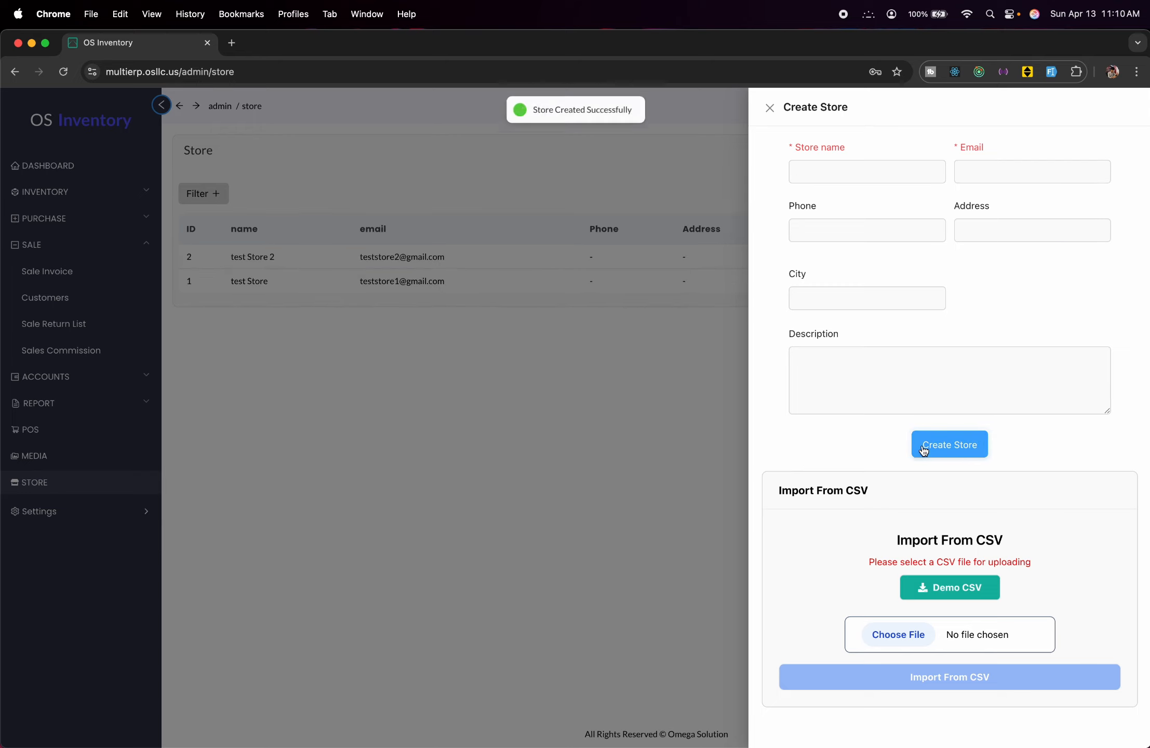
{"action": "left_click", "coordinate": [405, 439]}
{"action": "left_click", "coordinate": [1044, 147]}
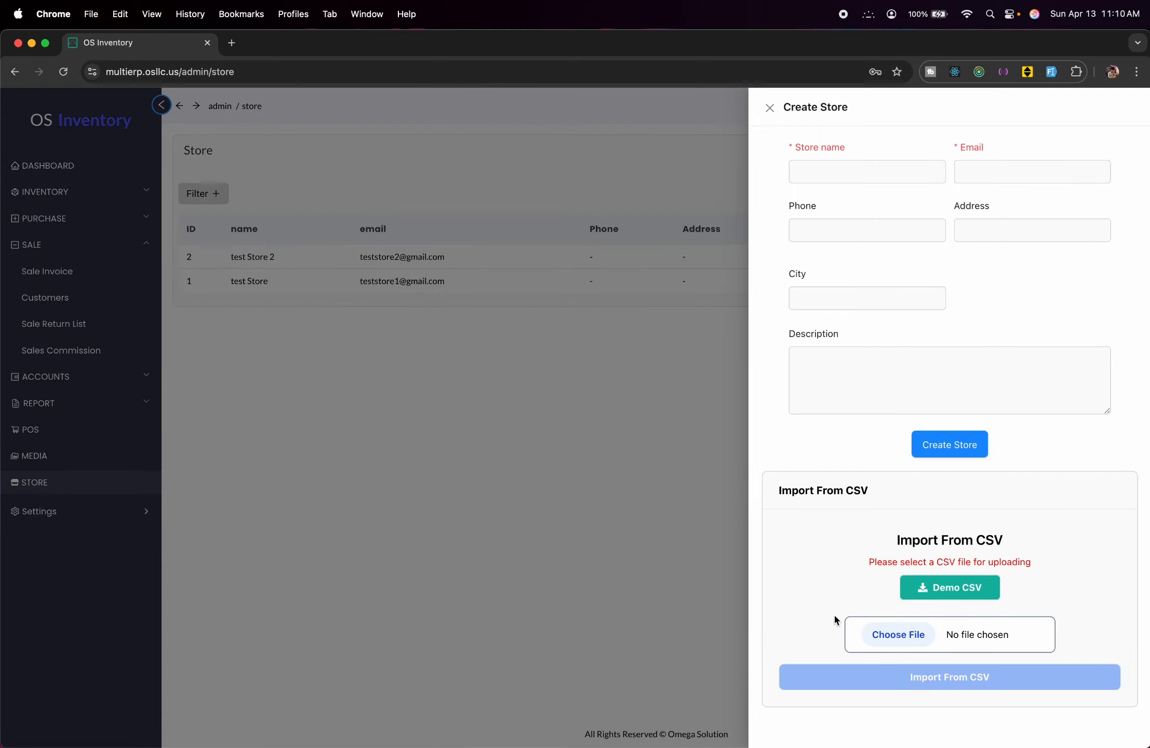
{"action": "left_click", "coordinate": [520, 518]}
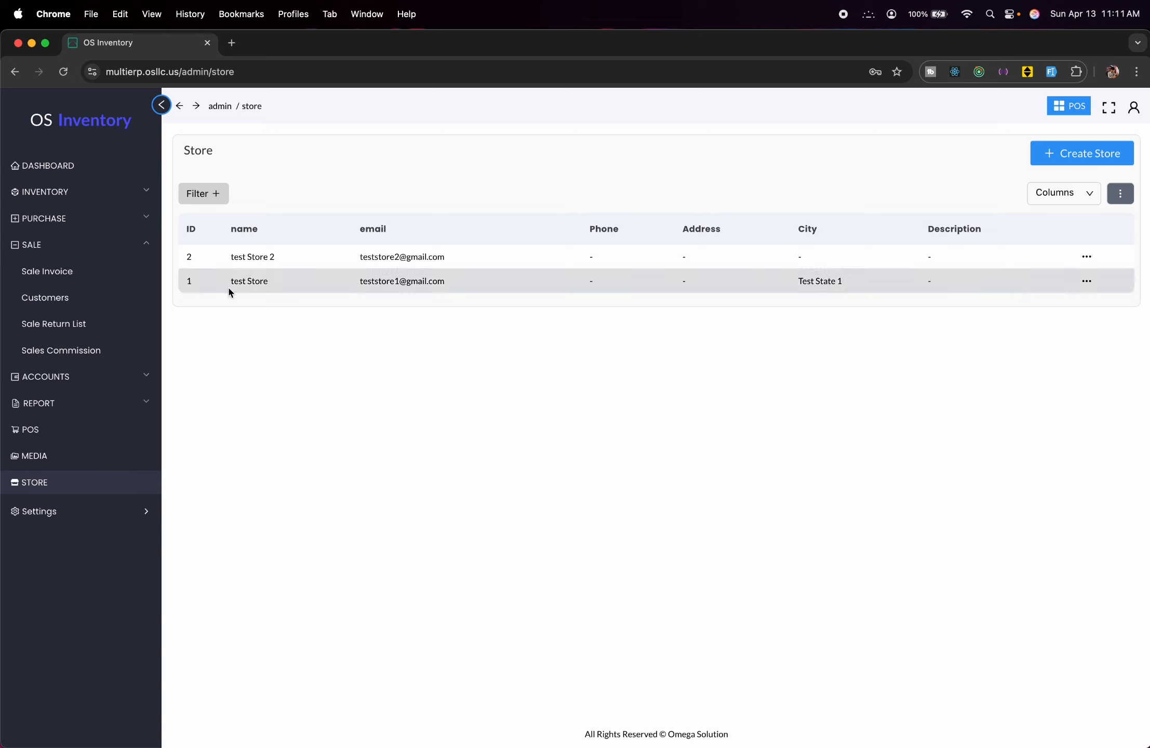
Set the T shirt image as the company logo and save the company details.
{"action": "left_click", "coordinate": [109, 507]}
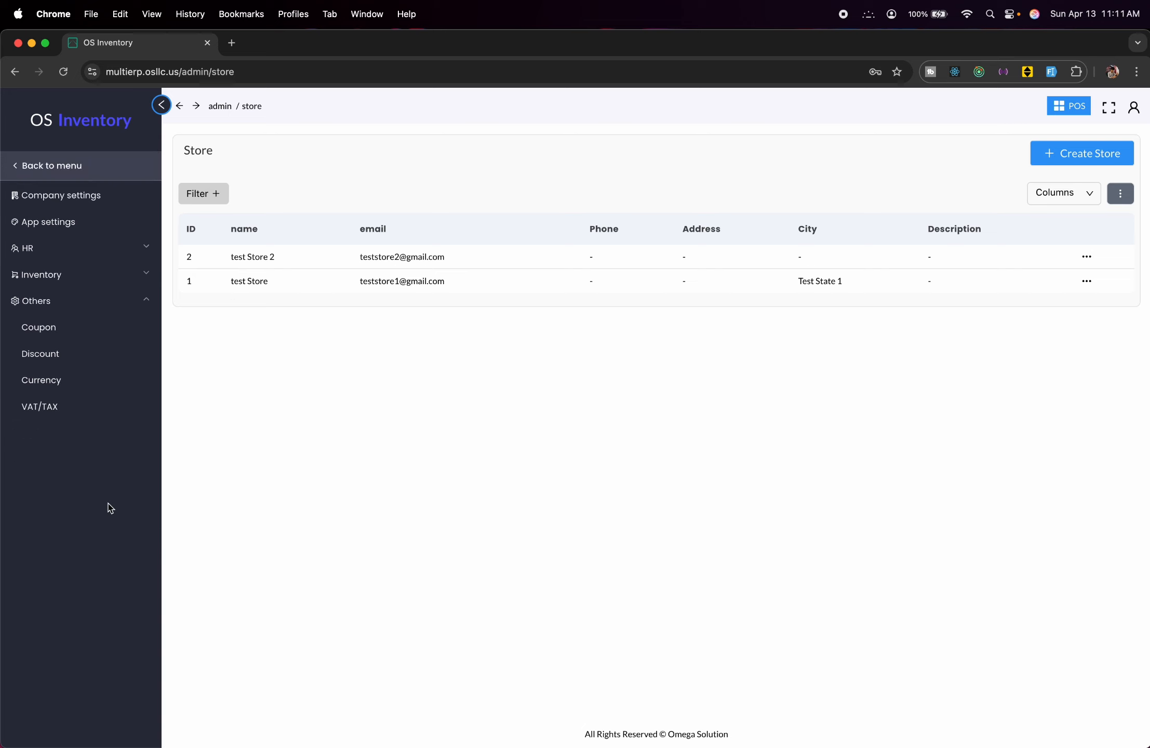
{"action": "left_click", "coordinate": [75, 194]}
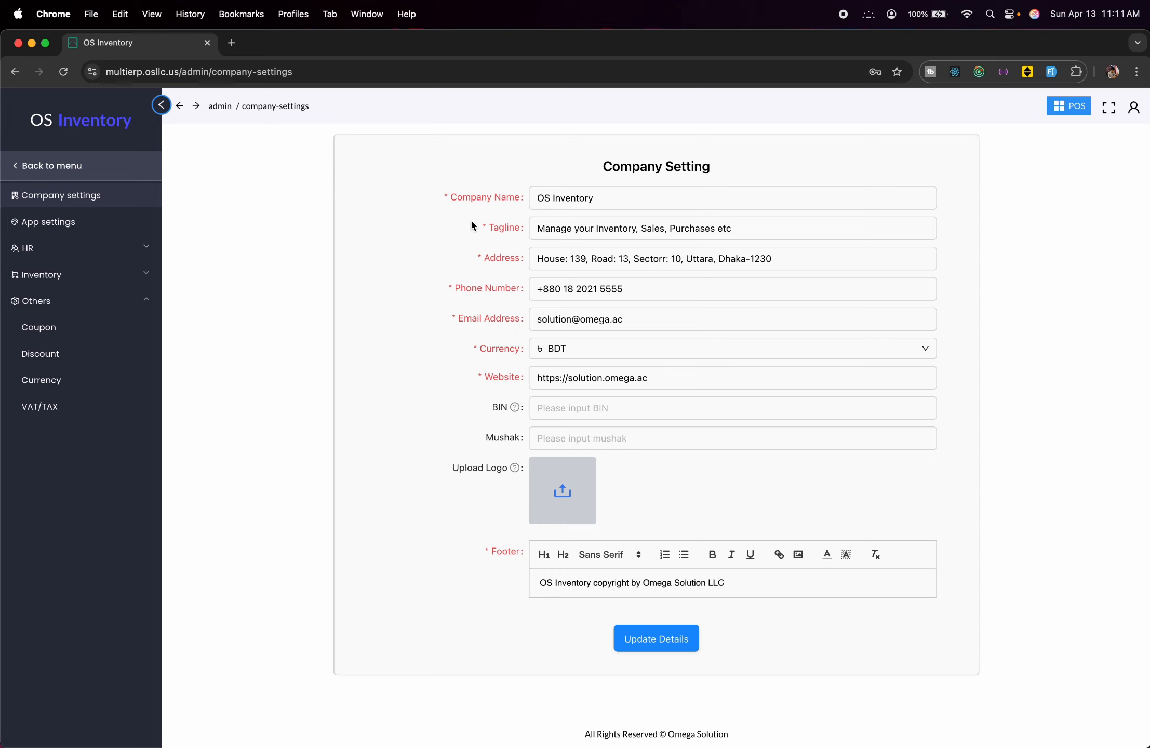
{"action": "left_click", "coordinate": [587, 200]}
{"action": "left_click", "coordinate": [564, 511]}
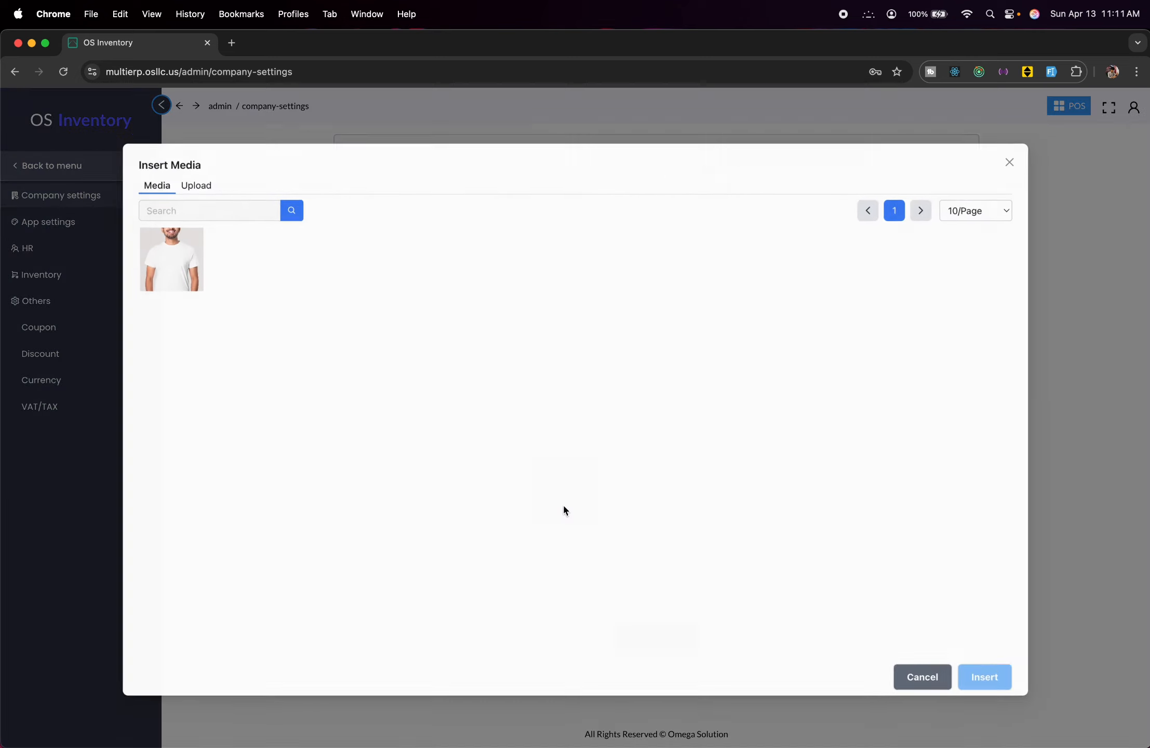
{"action": "left_click", "coordinate": [150, 257]}
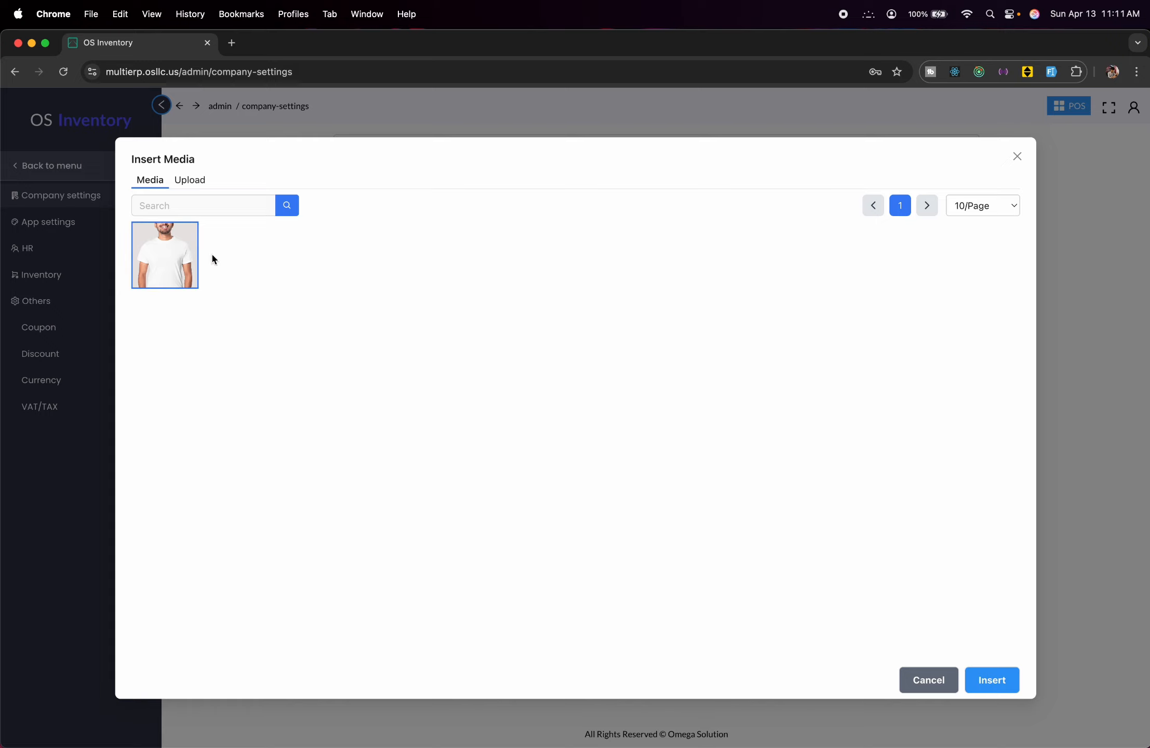
{"action": "left_click", "coordinate": [989, 681]}
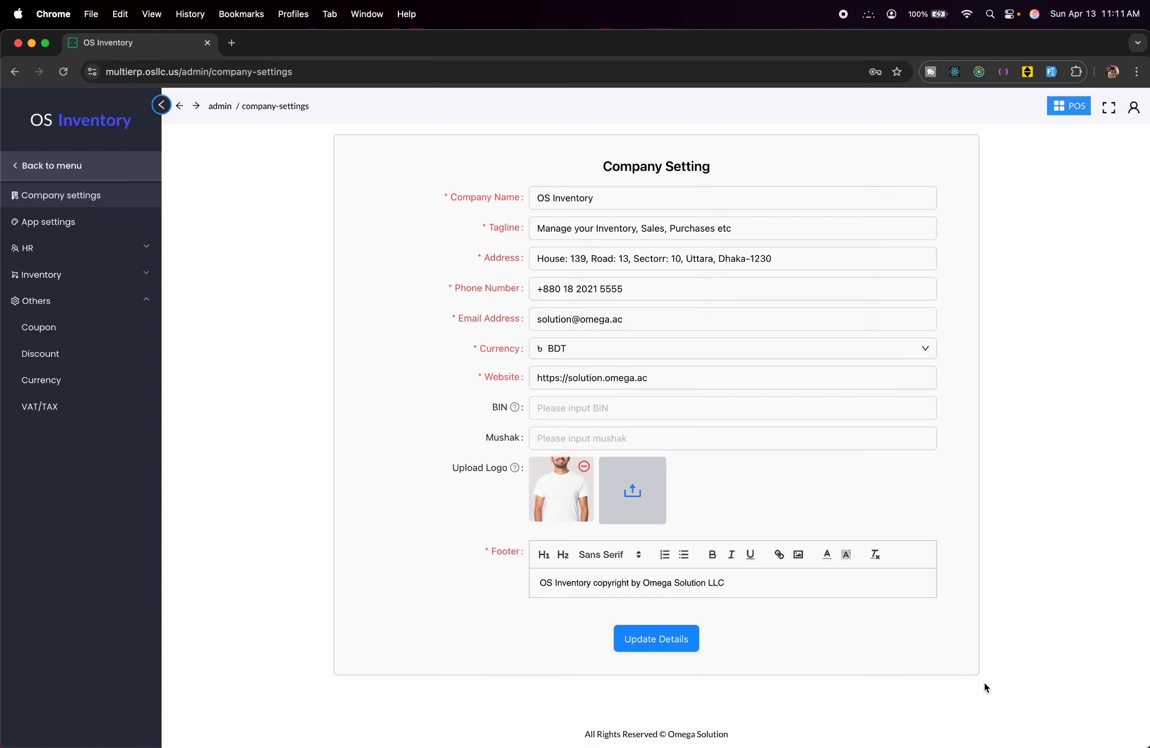
{"action": "left_click", "coordinate": [651, 640]}
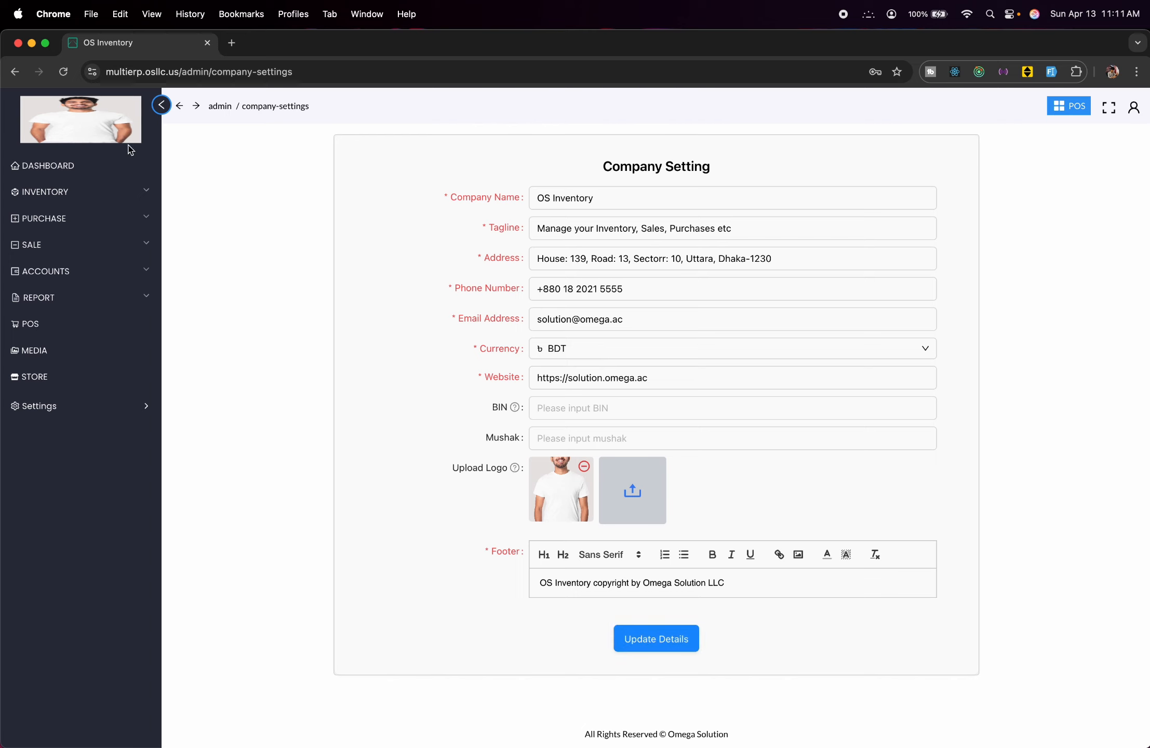
Browse the app settings' Email Config and Quick Links pages.
{"action": "left_click", "coordinate": [84, 222]}
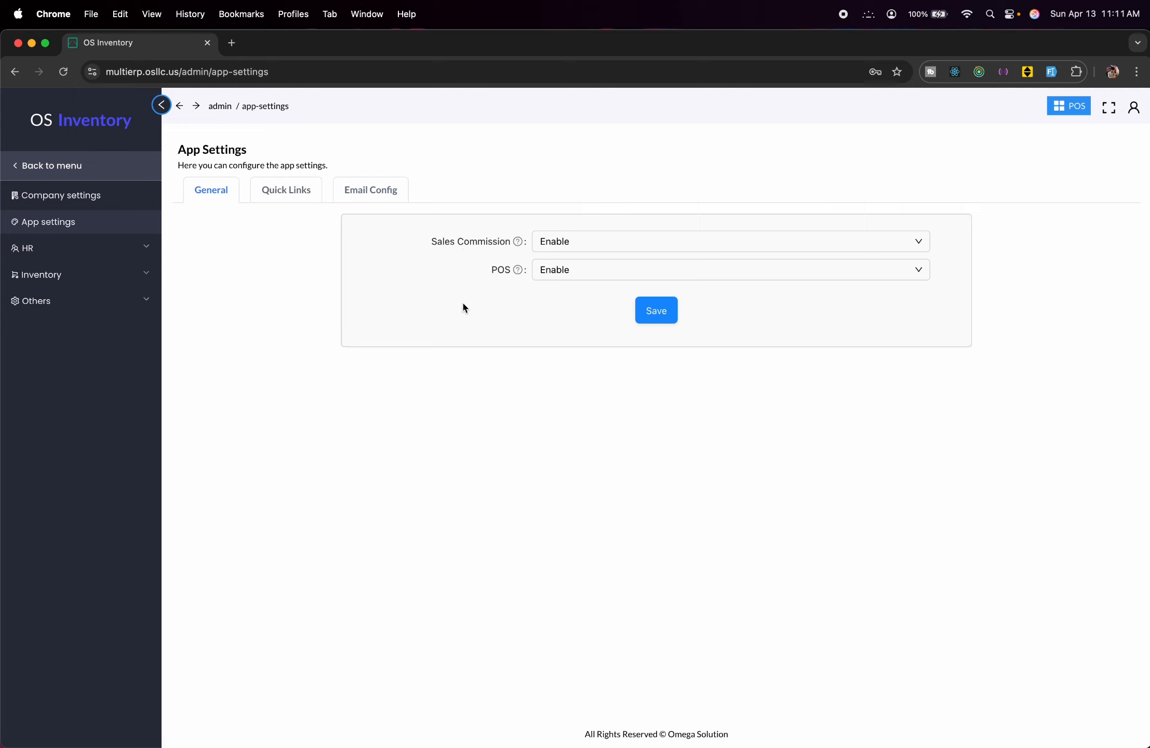
{"action": "left_click", "coordinate": [368, 198]}
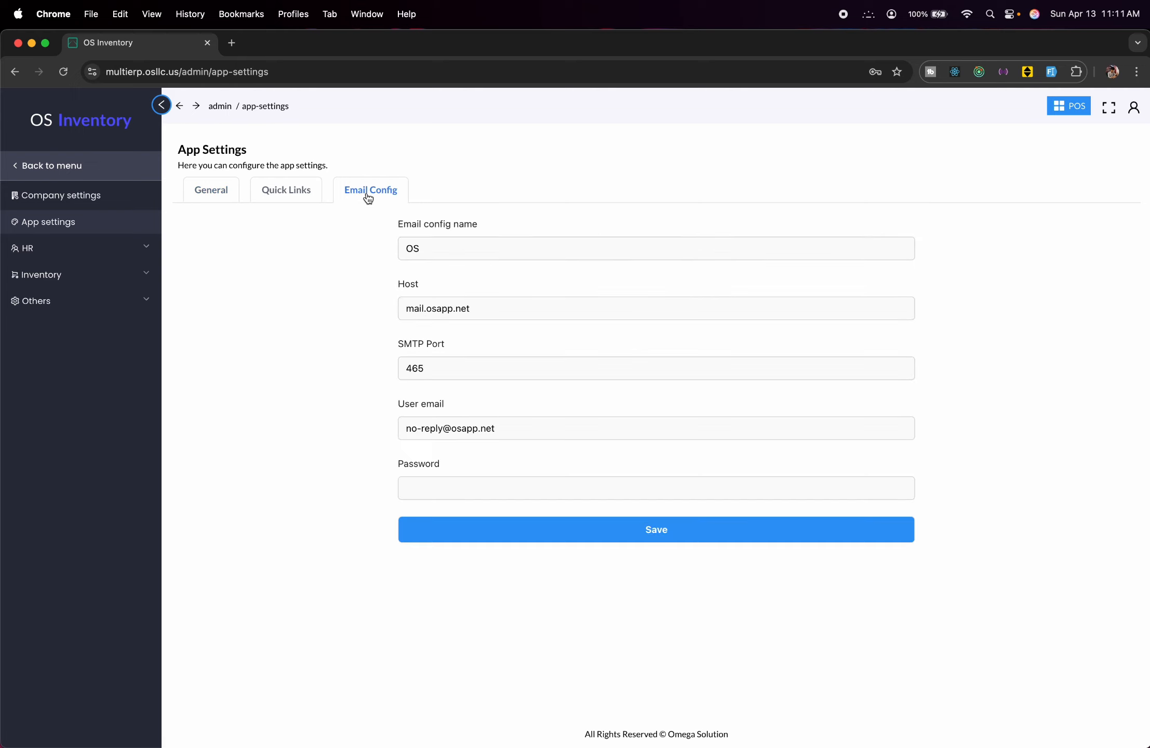
{"action": "left_click", "coordinate": [283, 198]}
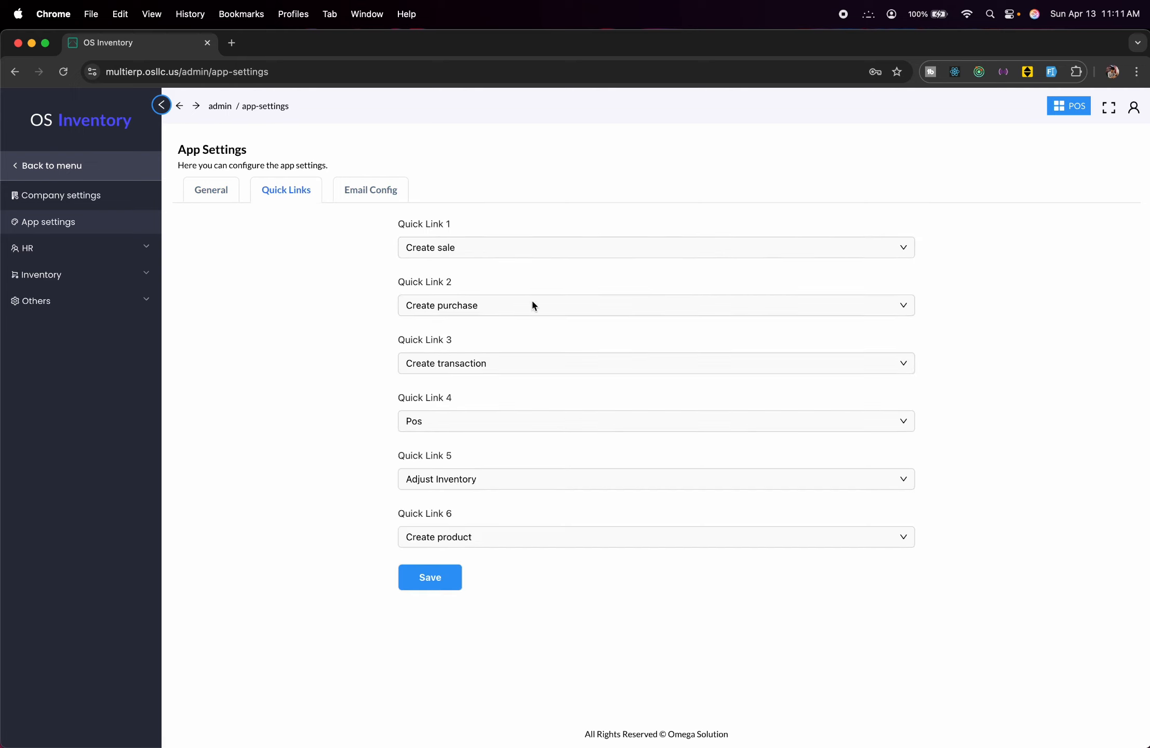
Open a blank Create Staff form from HR > Staffs.
{"action": "left_click", "coordinate": [23, 248]}
{"action": "left_click", "coordinate": [34, 274]}
{"action": "left_click", "coordinate": [1084, 162]}
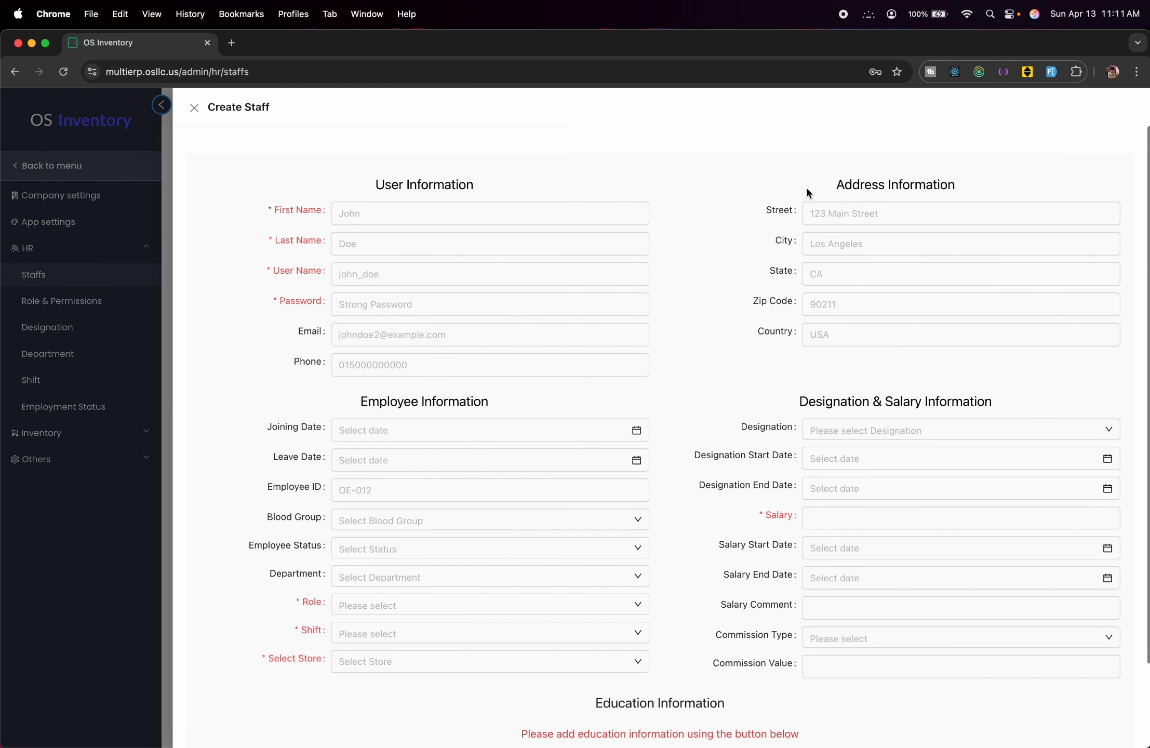
Enter first name Test Stuff, last name 1, user name teststuff_1 and a password.
{"action": "left_click", "coordinate": [545, 221]}
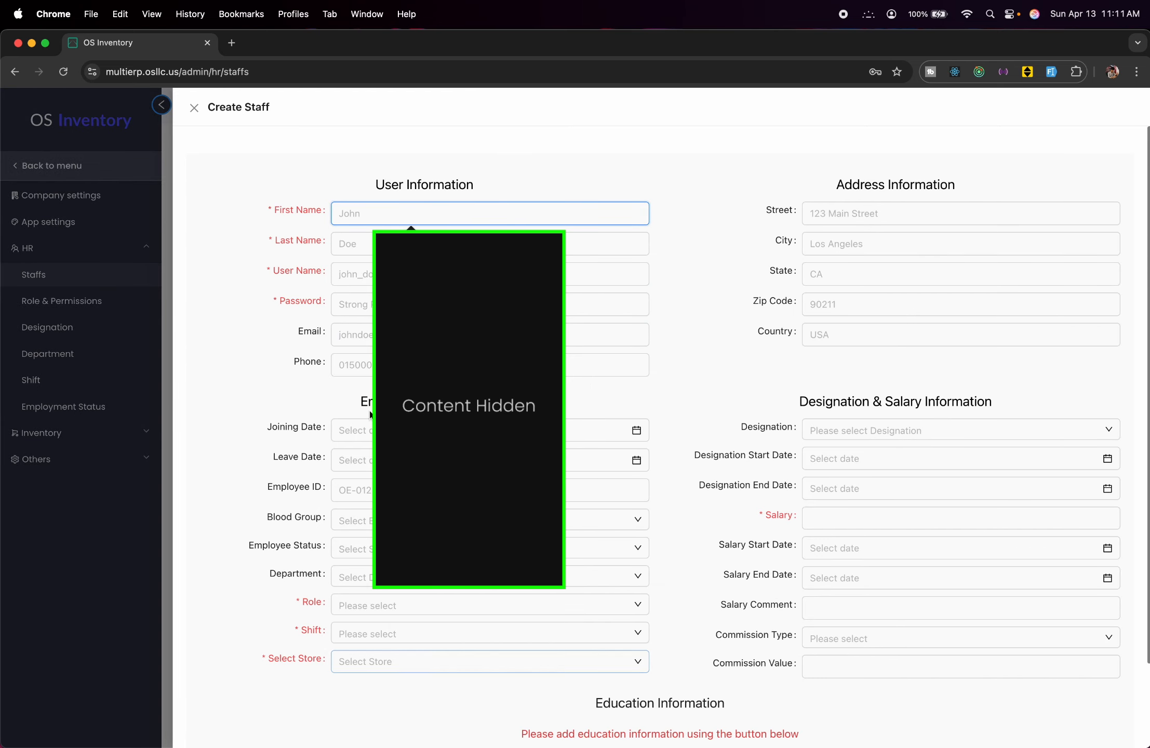
{"action": "type", "text": "Test Stuff"}
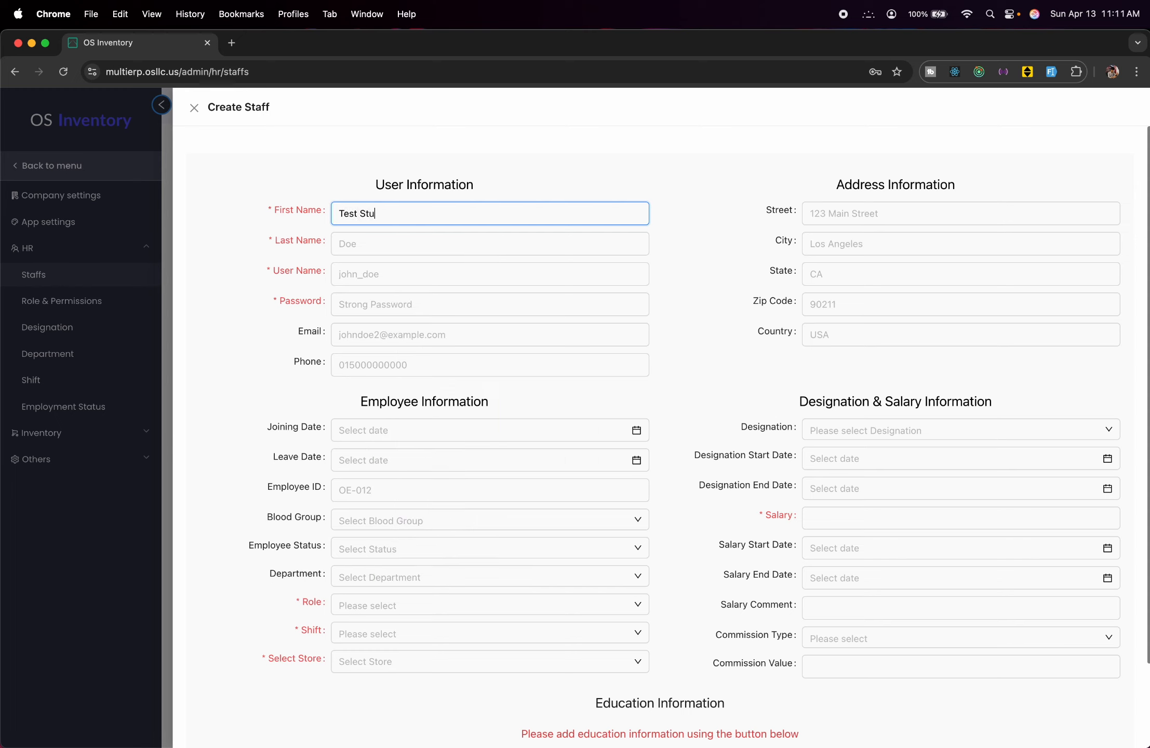
{"action": "left_click", "coordinate": [368, 243]}
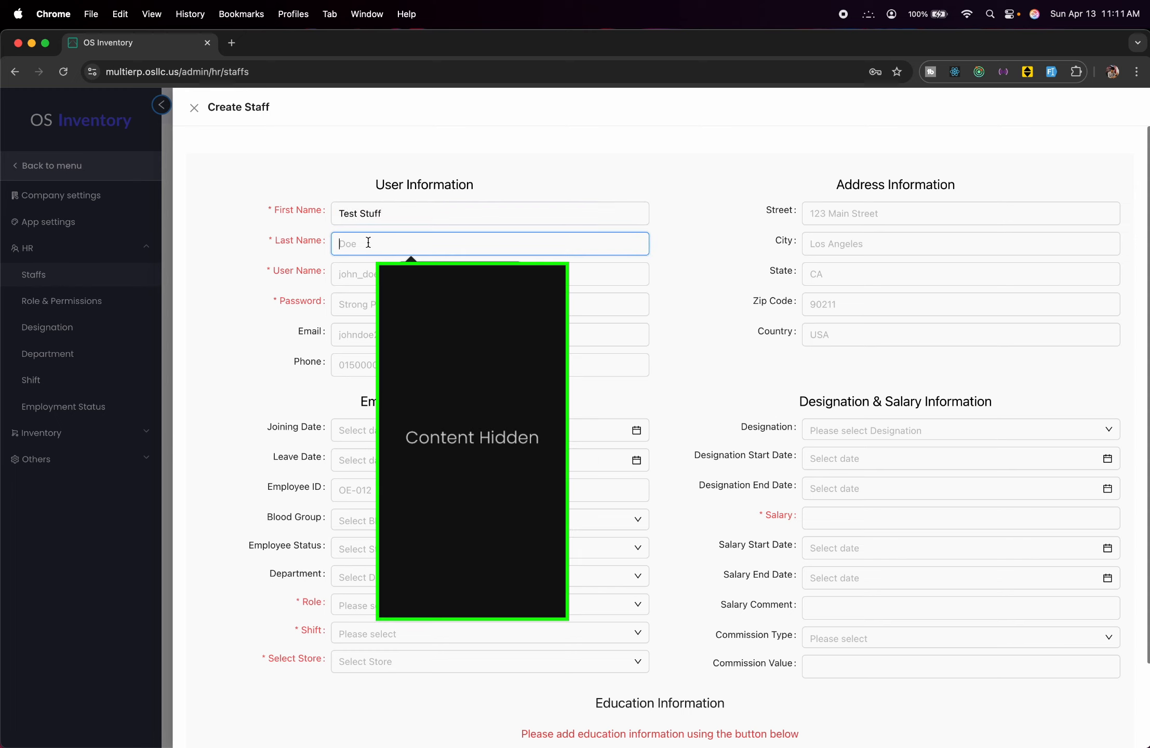
{"action": "type", "text": "1"}
{"action": "key", "text": "BackSpace"}
{"action": "type", "text": "1"}
{"action": "left_click", "coordinate": [376, 279]}
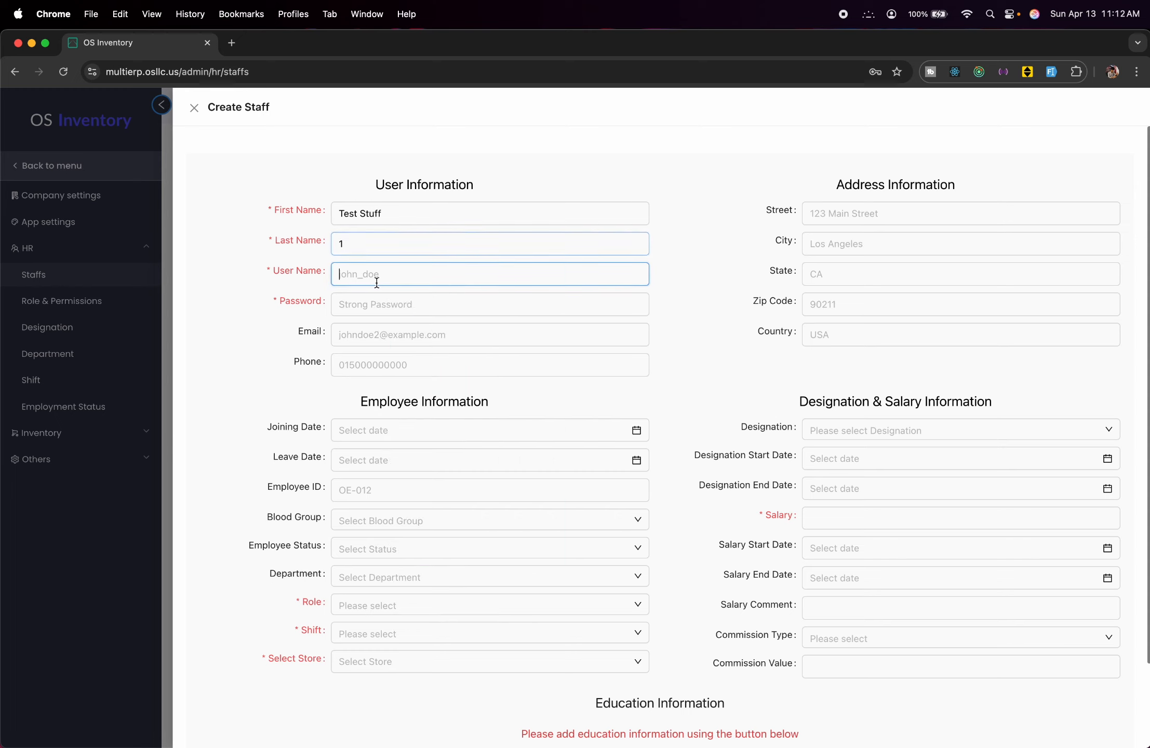
{"action": "type", "text": "testst"}
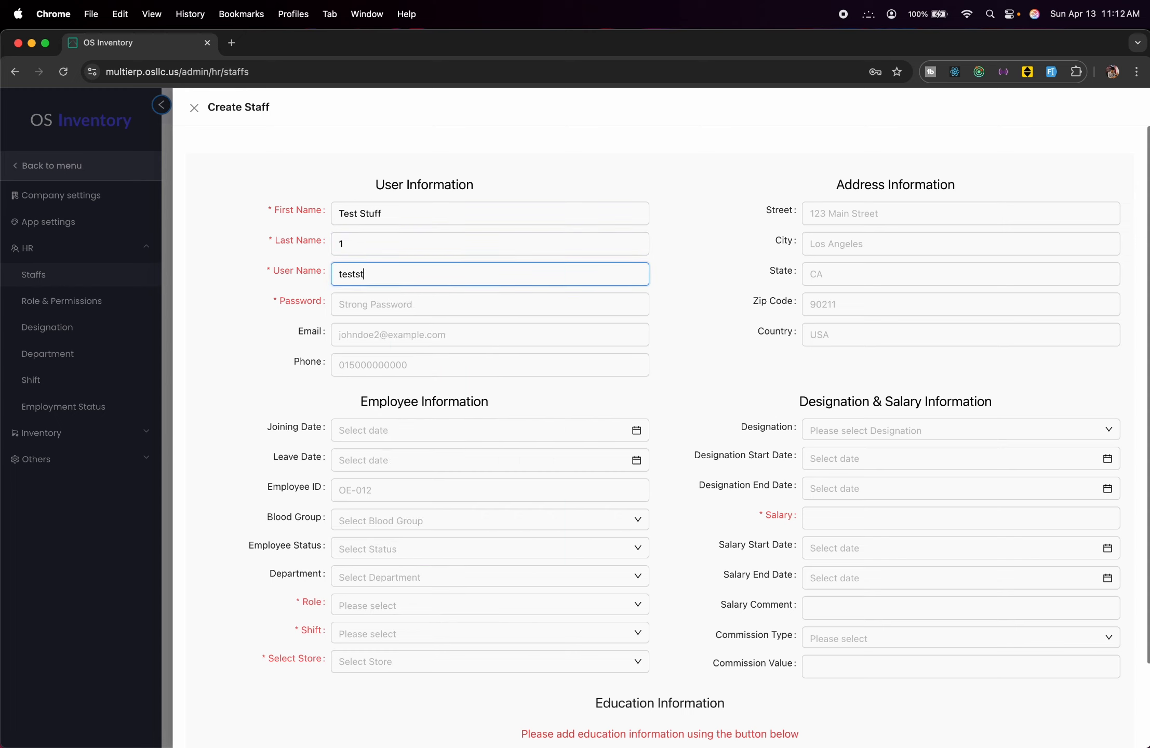
{"action": "type", "text": "uff_1"}
{"action": "left_click", "coordinate": [375, 311]}
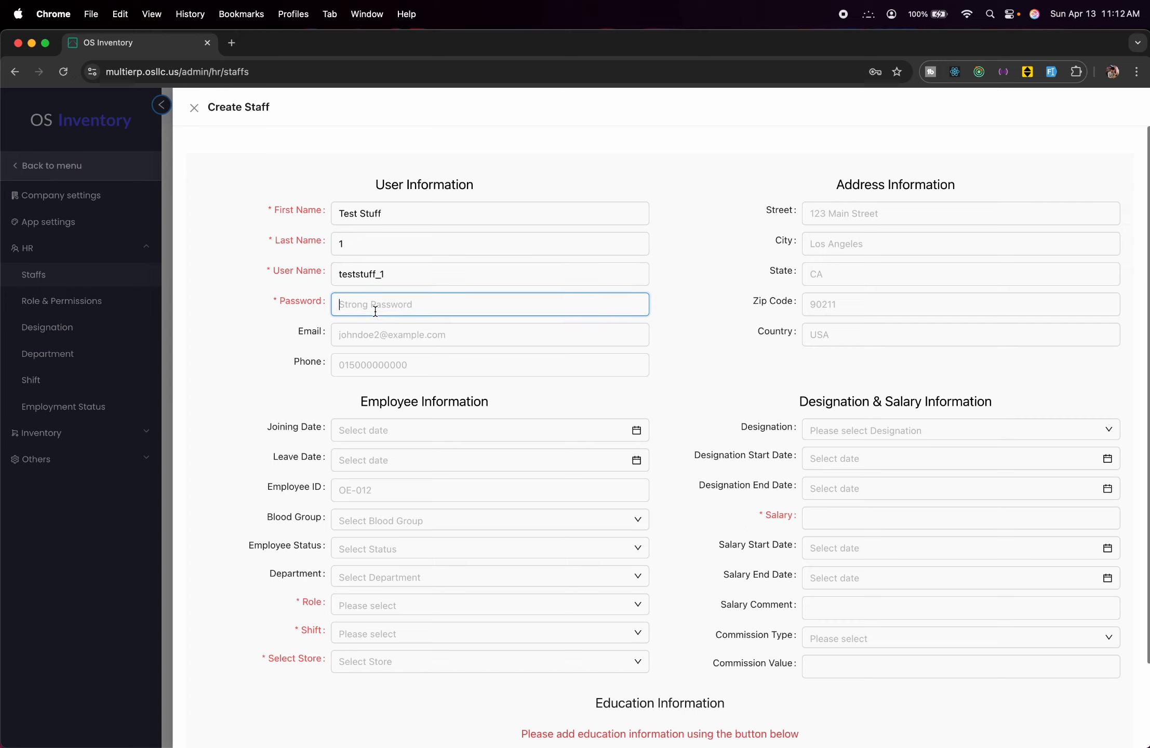
Assign role salesman, Demo Shift, test Store 2 and a salary of 10000.
{"action": "scroll", "coordinate": [502, 477], "scroll_direction": "down", "scroll_amount": 4}
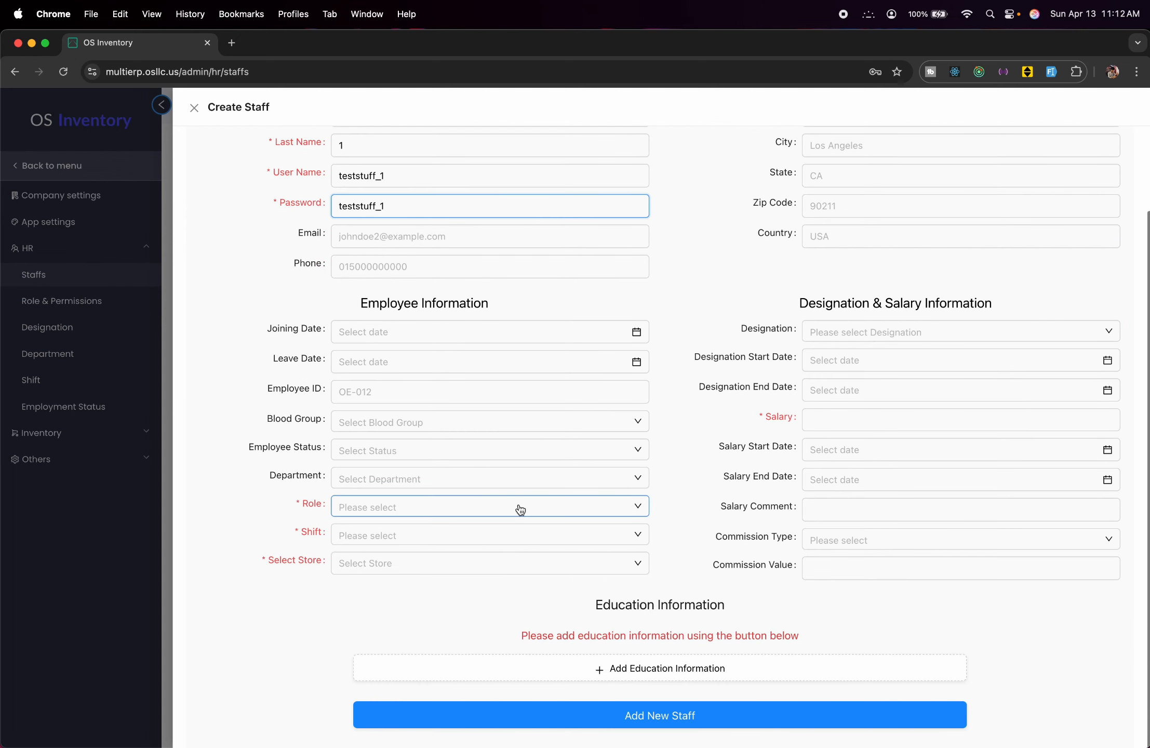
{"action": "left_click", "coordinate": [521, 508]}
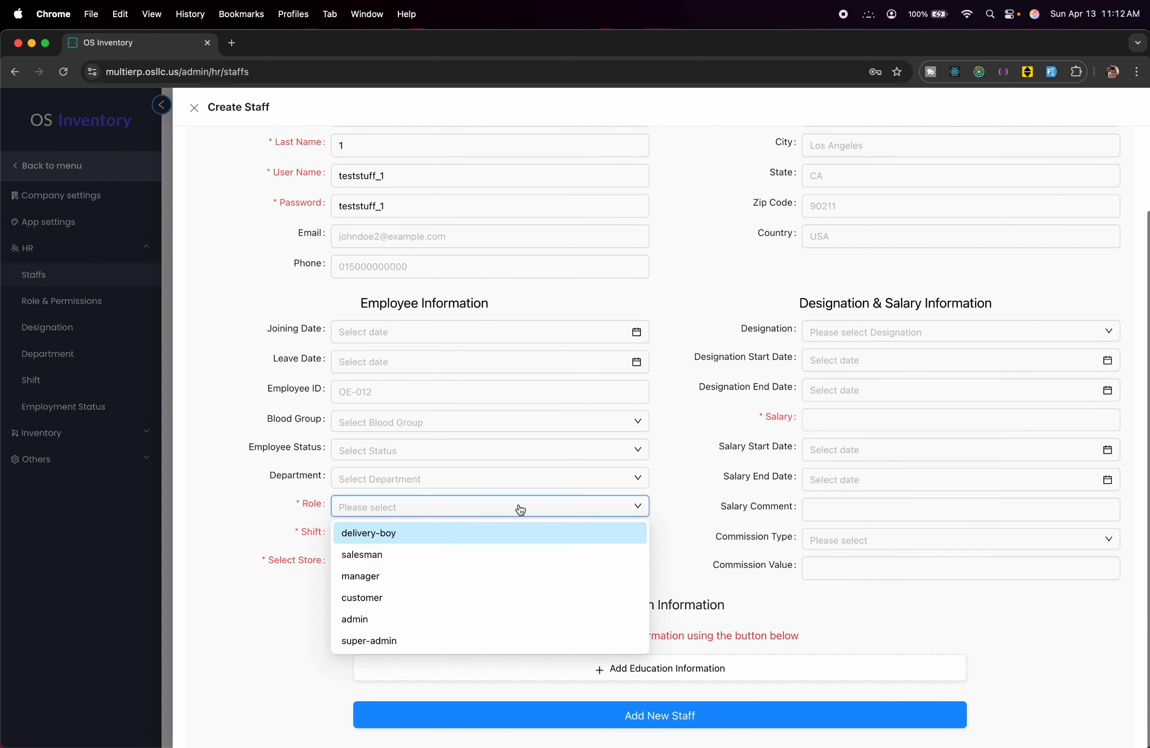
{"action": "left_click", "coordinate": [405, 554]}
{"action": "left_click", "coordinate": [432, 545]}
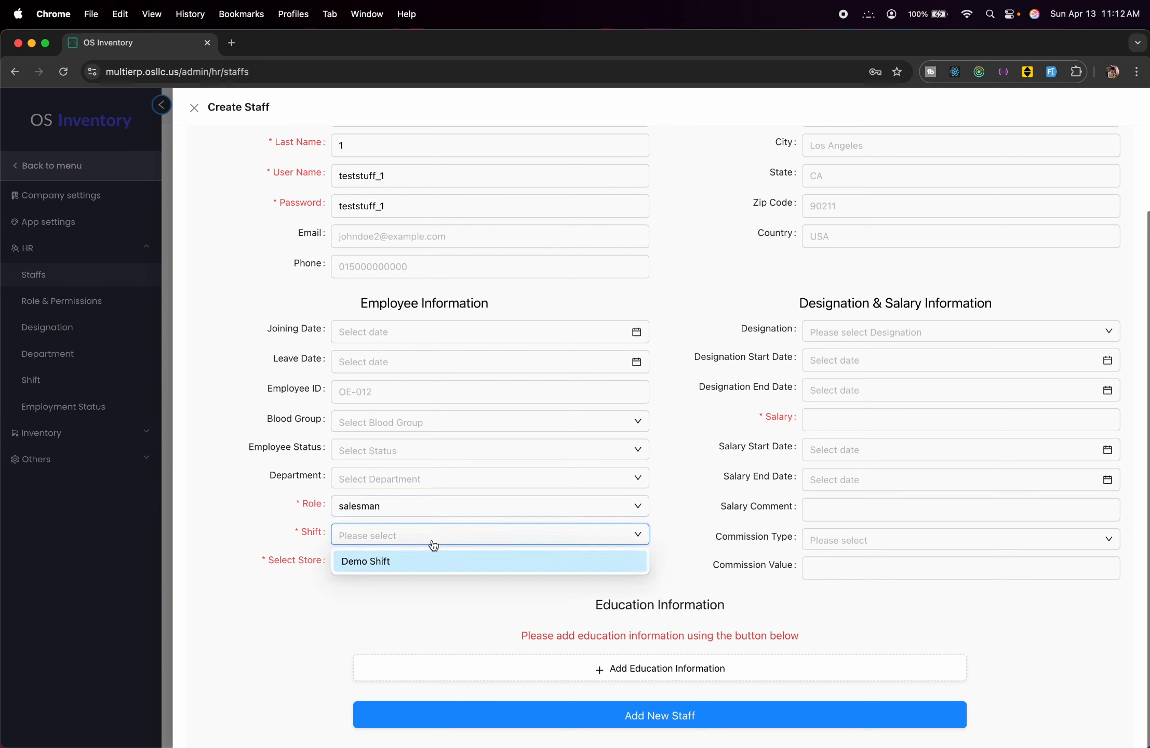
{"action": "left_click", "coordinate": [413, 557]}
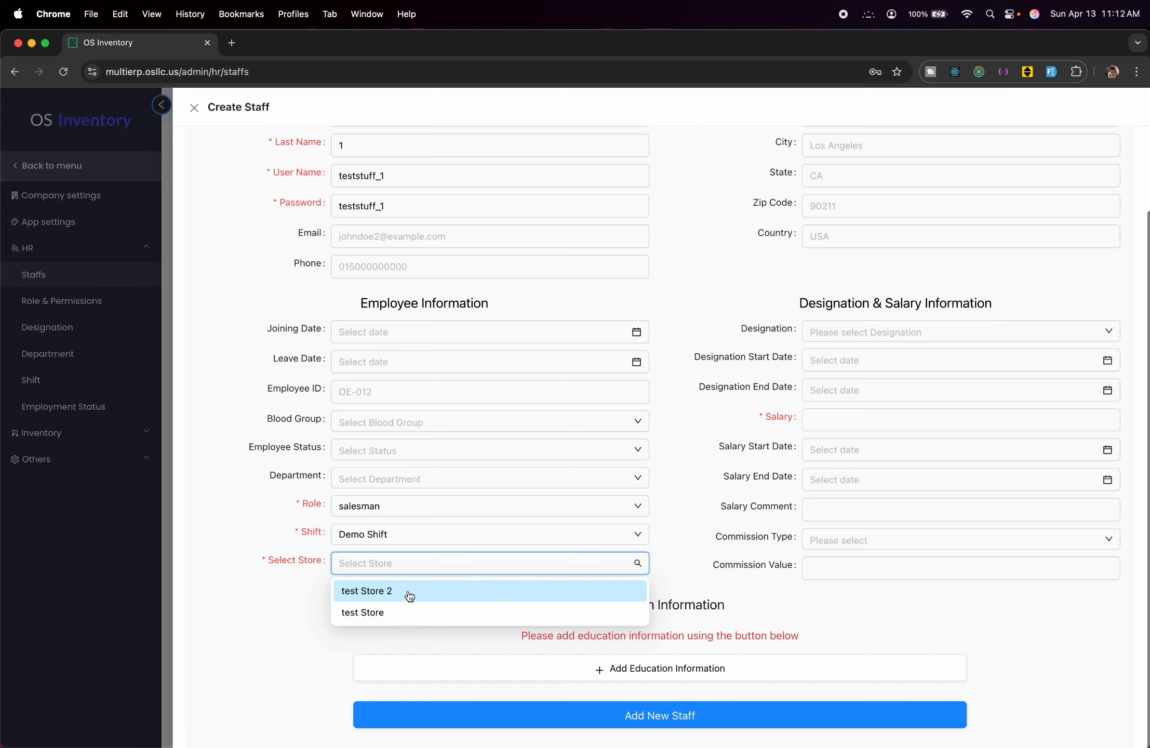
{"action": "left_click", "coordinate": [409, 593]}
{"action": "left_click", "coordinate": [907, 418]}
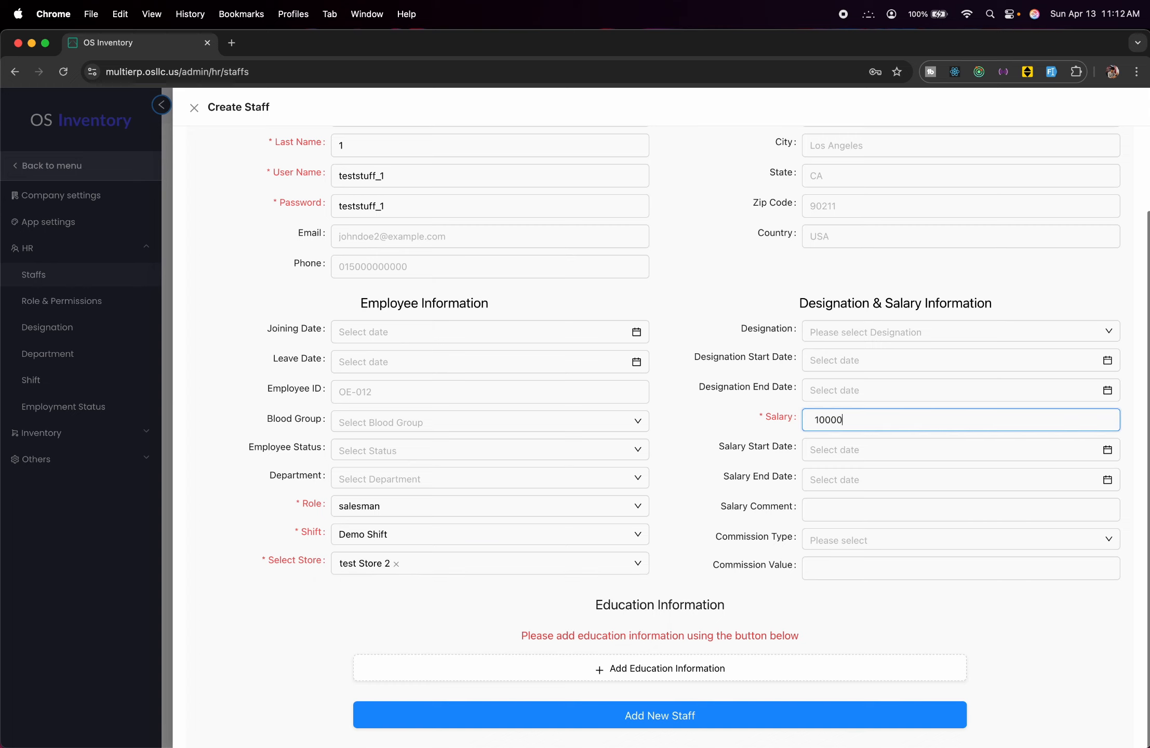
{"action": "scroll", "coordinate": [895, 330], "scroll_direction": "up", "scroll_amount": 2}
{"action": "scroll", "coordinate": [894, 328], "scroll_direction": "down", "scroll_amount": 2}
Submit the new staff member and close the staff form.
{"action": "left_click", "coordinate": [677, 714]}
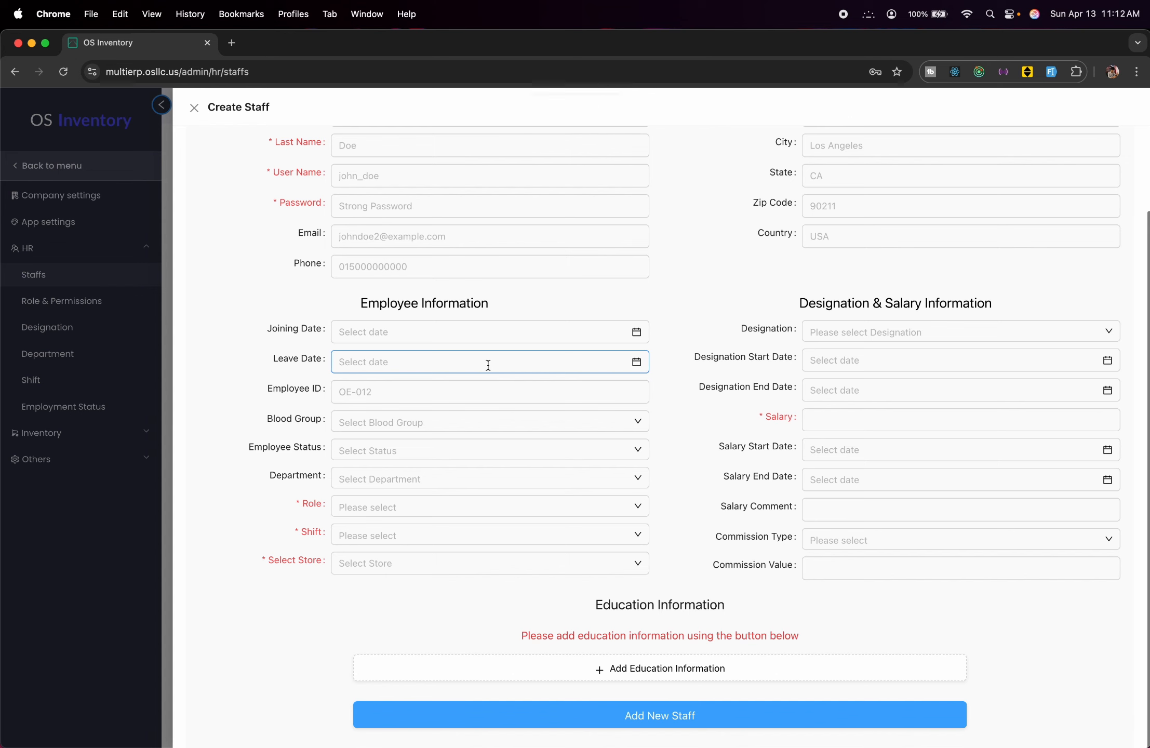
{"action": "left_click", "coordinate": [194, 108]}
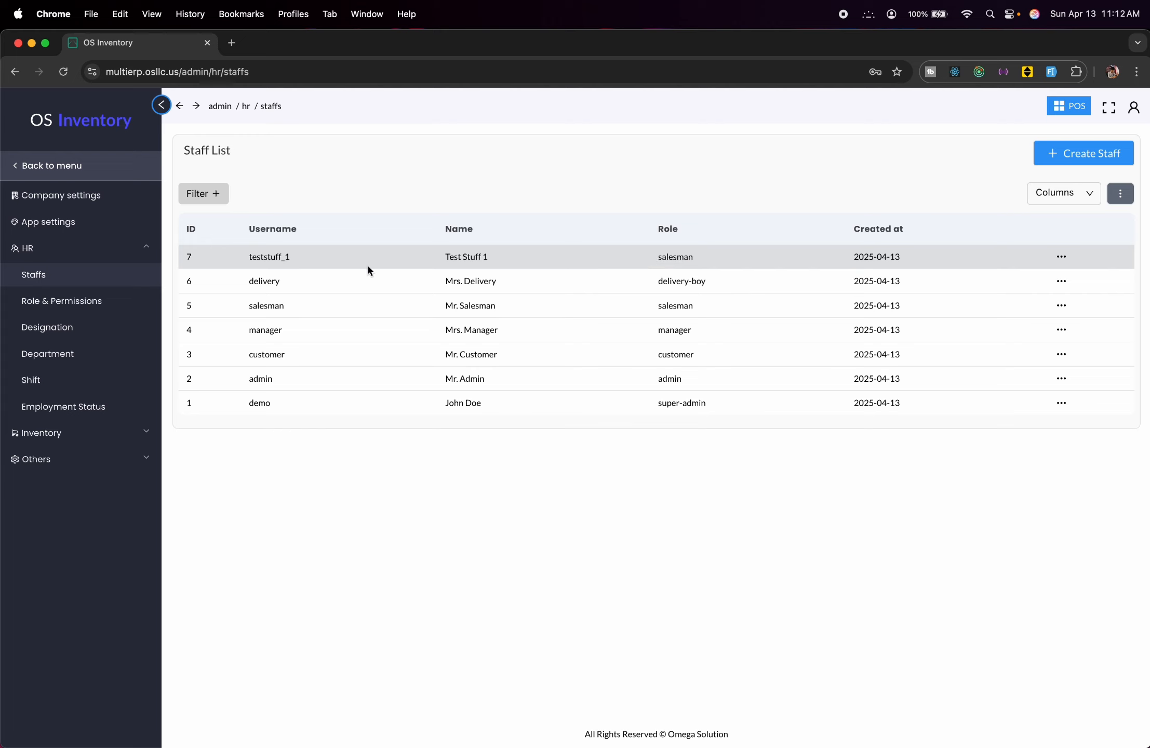
{"action": "left_click", "coordinate": [94, 306]}
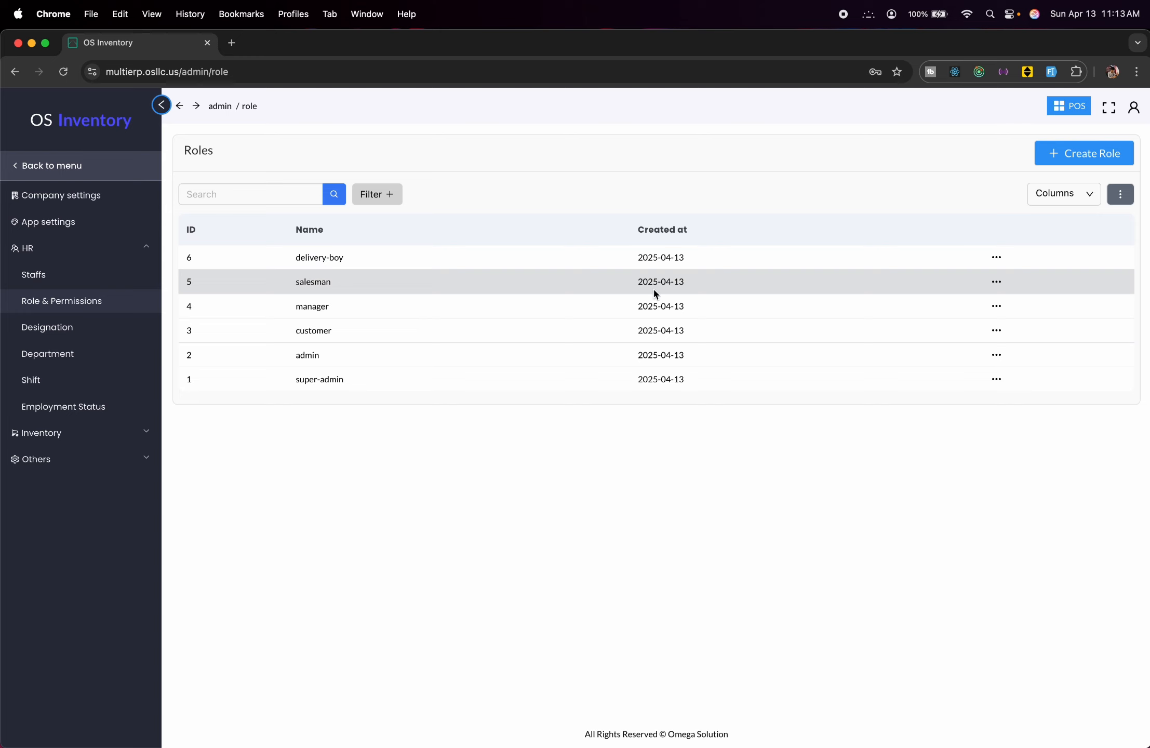
Review the salesman role's permission table, then return to the roles list.
{"action": "left_click", "coordinate": [995, 284]}
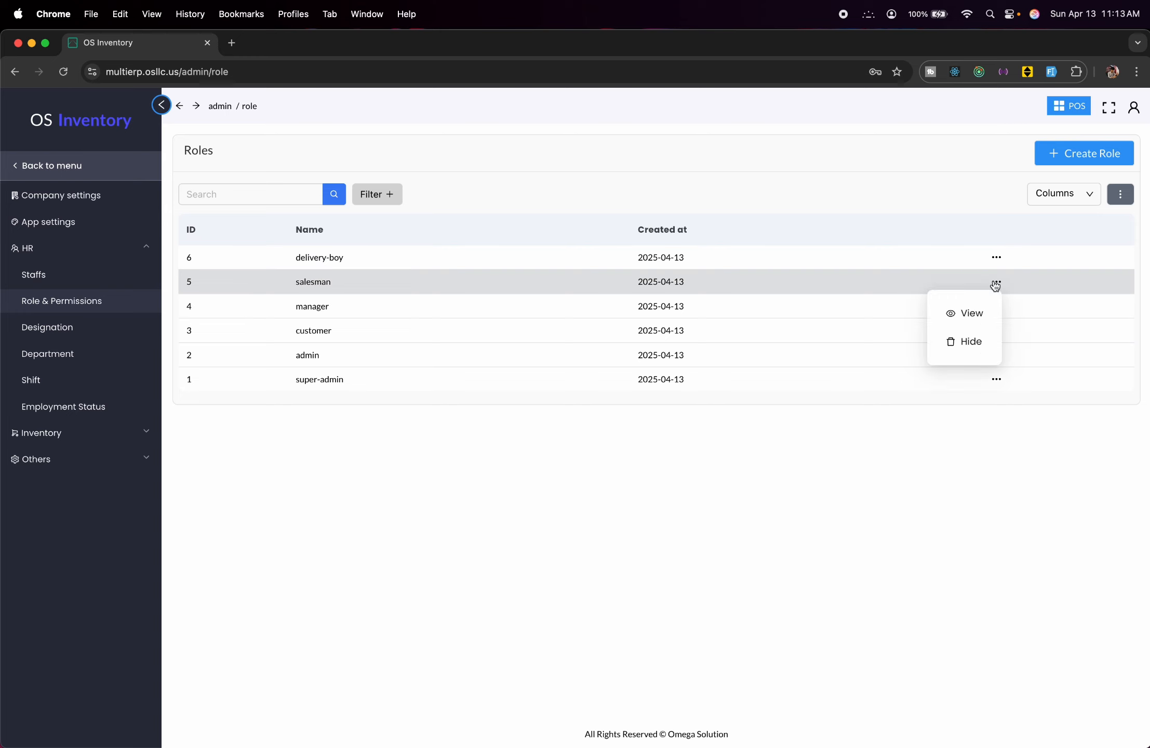
{"action": "left_click", "coordinate": [970, 313]}
{"action": "scroll", "coordinate": [654, 307], "scroll_direction": "down", "scroll_amount": 15}
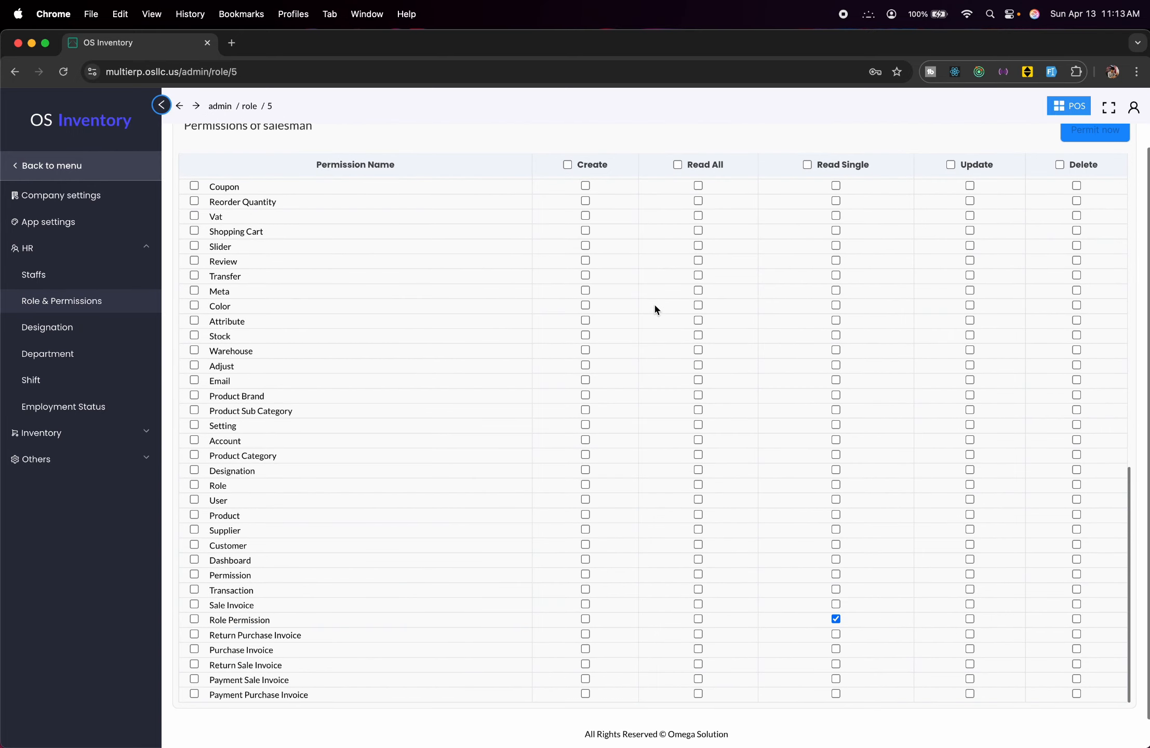
{"action": "scroll", "coordinate": [655, 305], "scroll_direction": "up", "scroll_amount": 15}
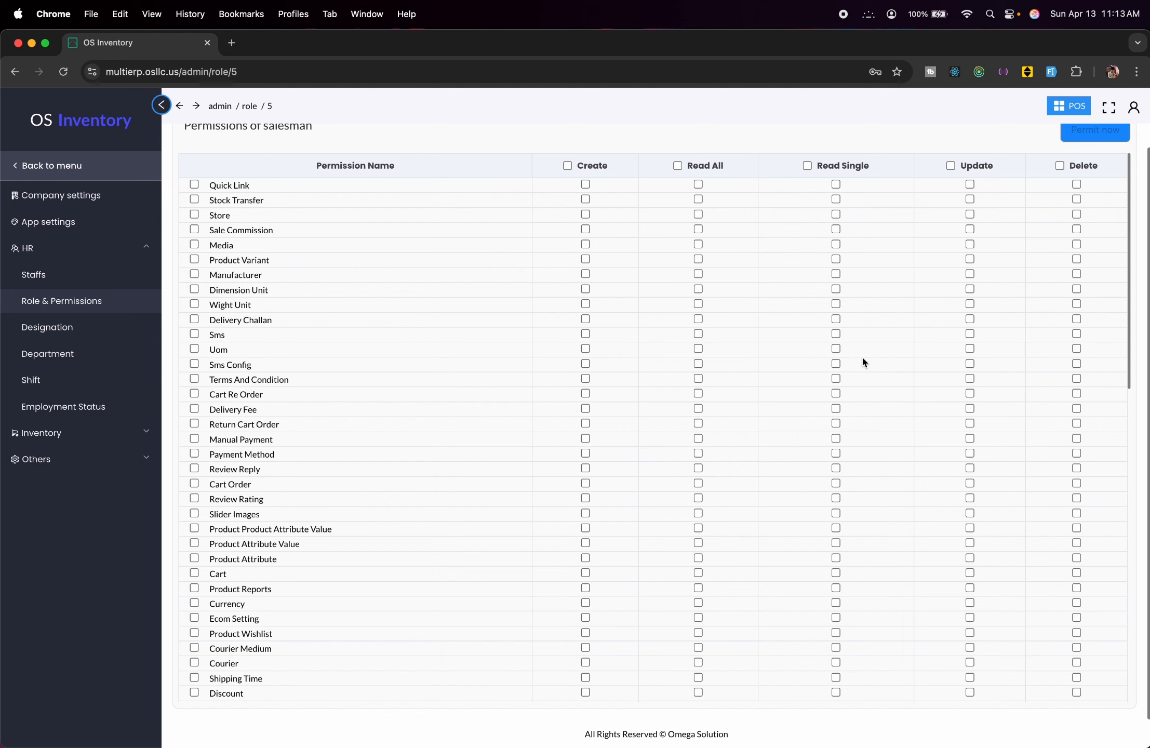
{"action": "scroll", "coordinate": [612, 393], "scroll_direction": "down", "scroll_amount": 15}
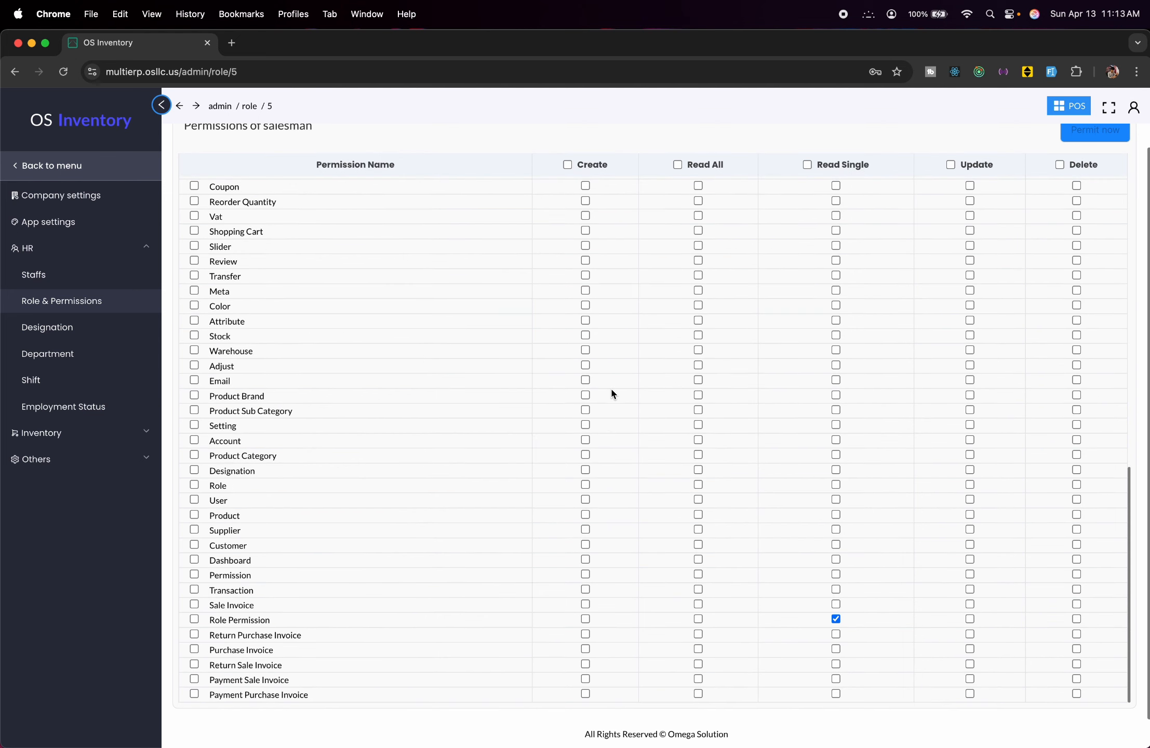
{"action": "scroll", "coordinate": [612, 394], "scroll_direction": "up", "scroll_amount": 15}
{"action": "scroll", "coordinate": [264, 512], "scroll_direction": "down", "scroll_amount": 8}
{"action": "scroll", "coordinate": [264, 511], "scroll_direction": "up", "scroll_amount": 8}
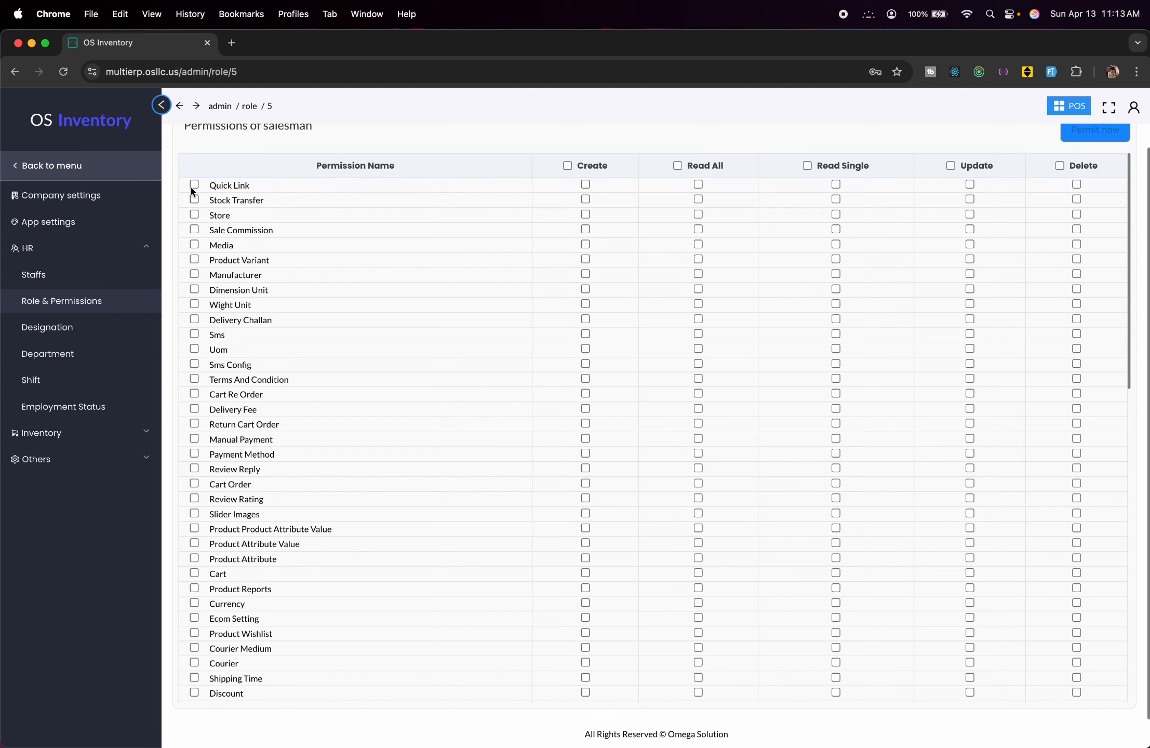
{"action": "left_click", "coordinate": [179, 106]}
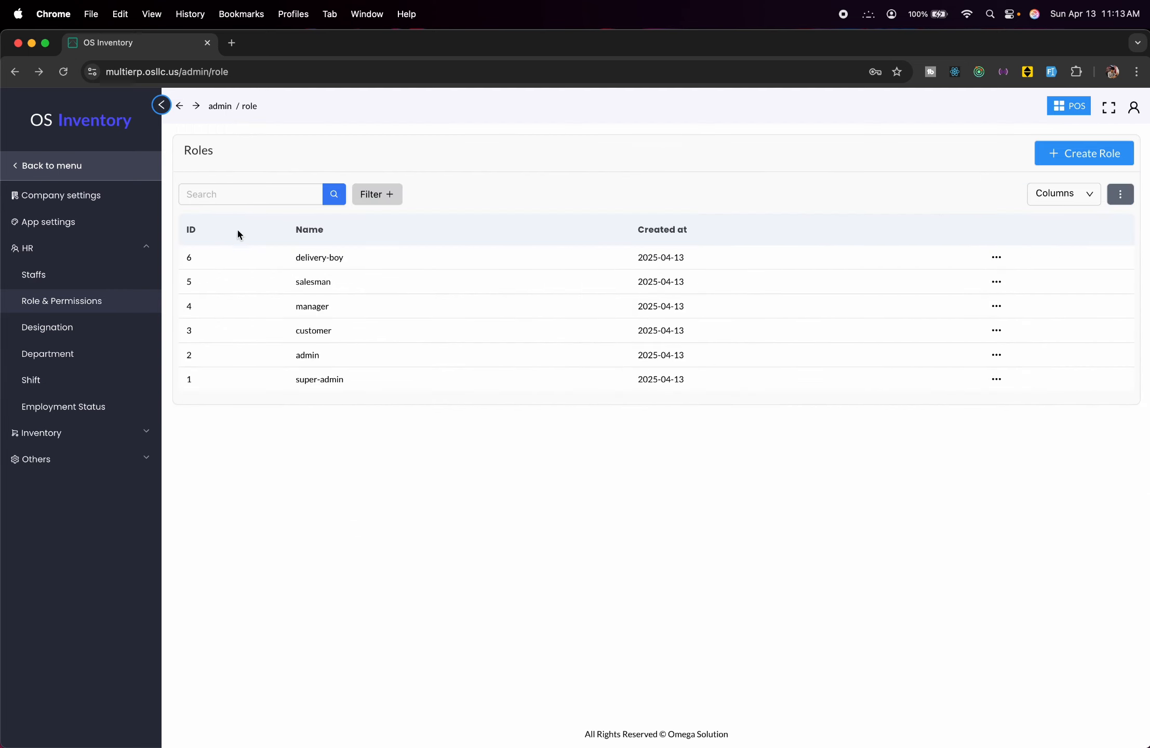
Create a designation named test Designation from HR > Designation.
{"action": "left_click", "coordinate": [112, 336]}
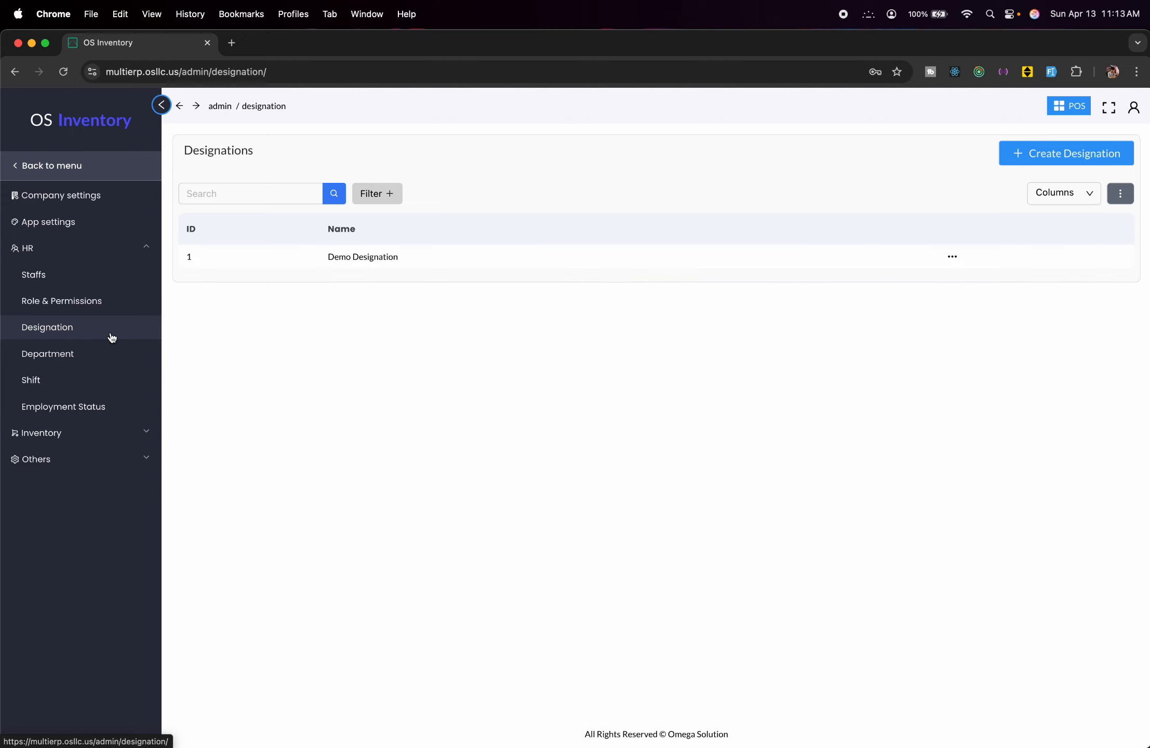
{"action": "left_click", "coordinate": [1032, 167]}
{"action": "left_click", "coordinate": [887, 203]}
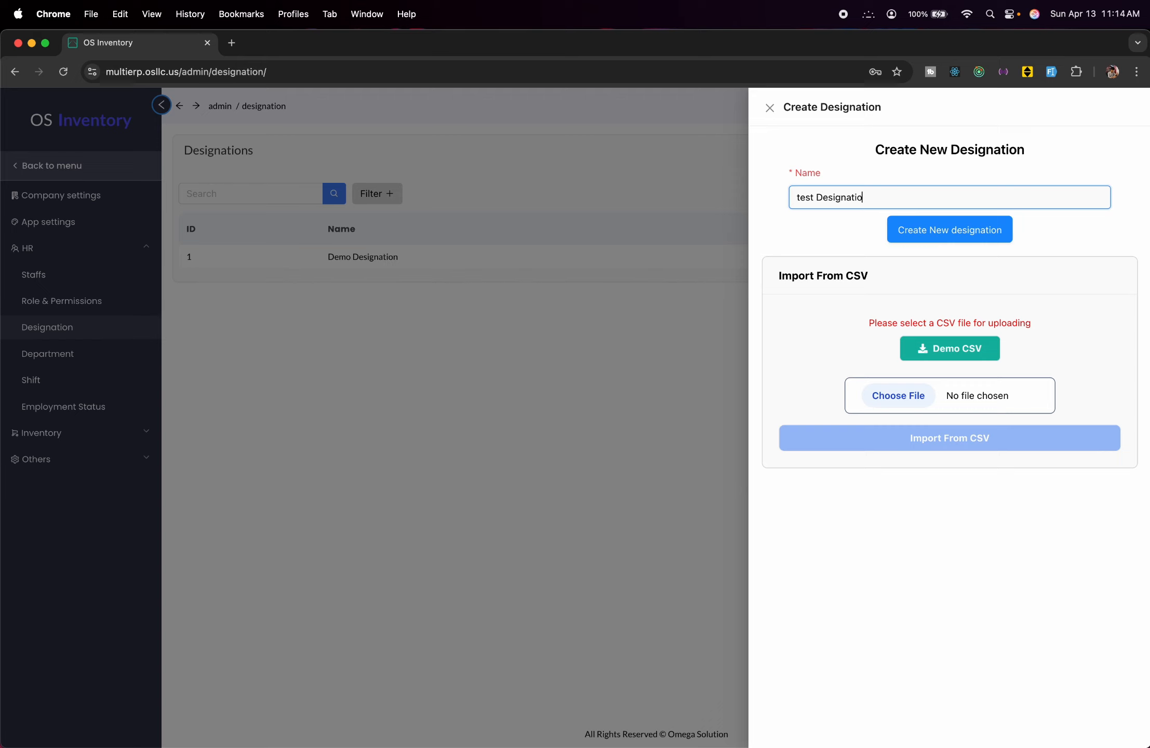
{"action": "key", "text": "Return"}
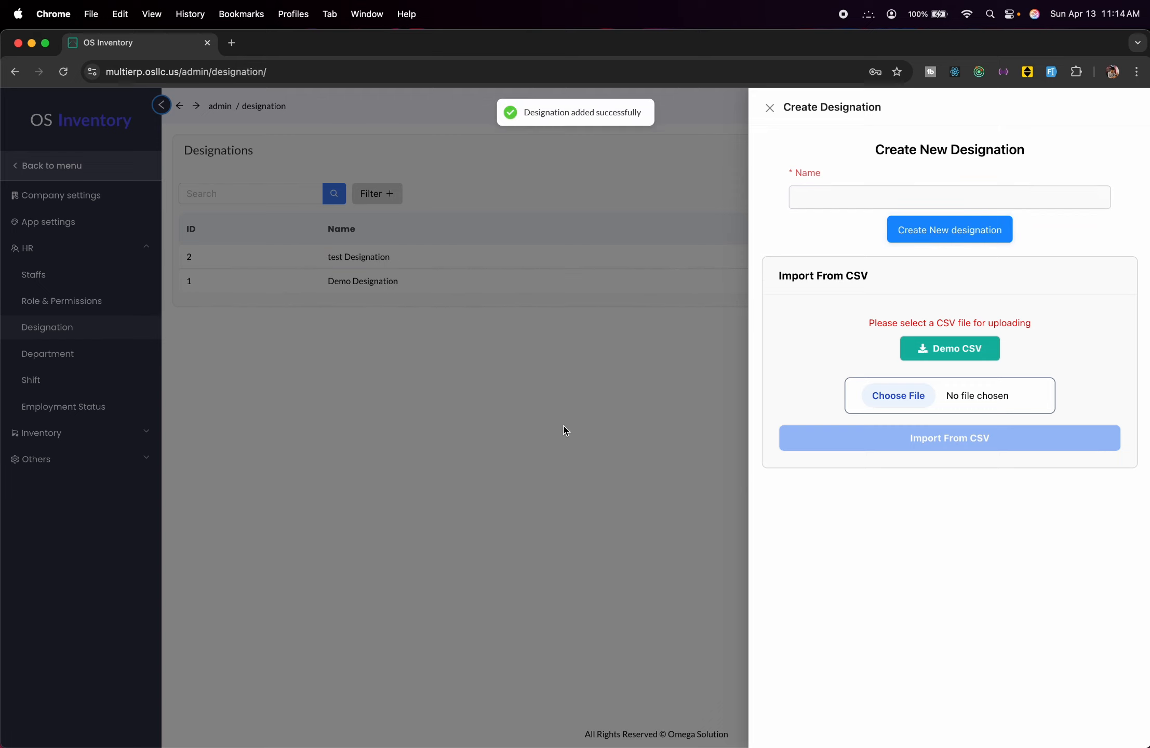
{"action": "left_click", "coordinate": [568, 424]}
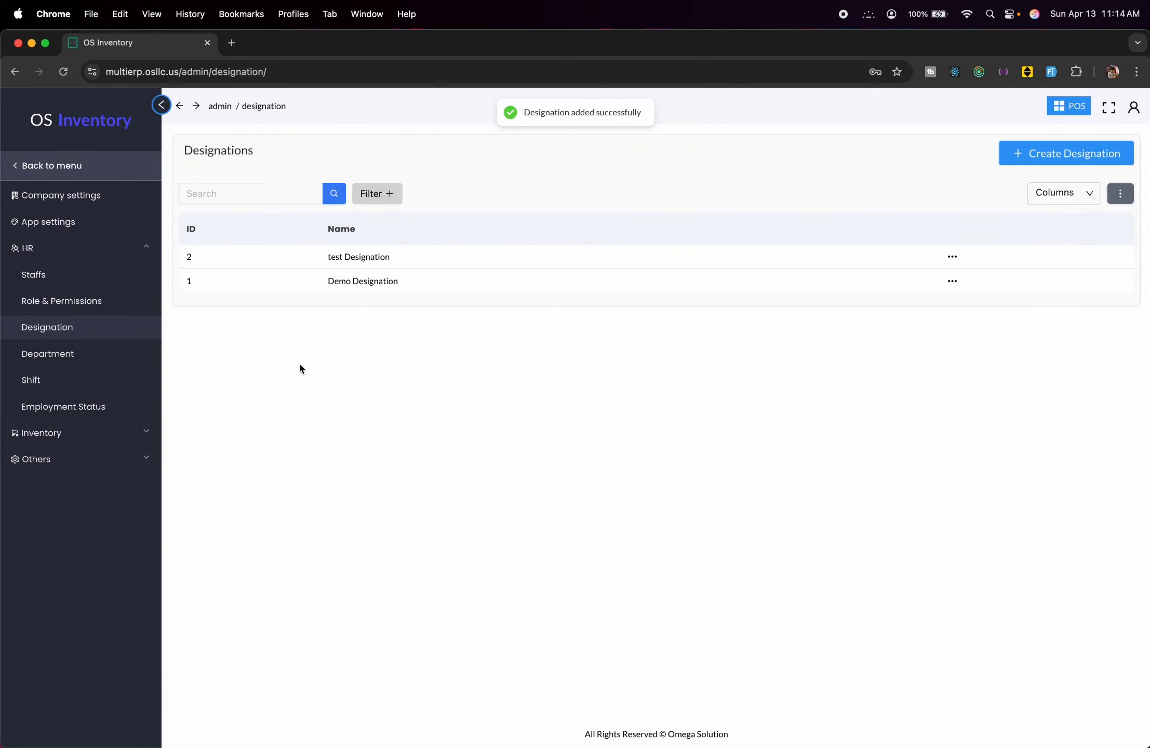
Add a department named Sales on the Departments page.
{"action": "left_click", "coordinate": [87, 354]}
{"action": "left_click", "coordinate": [1121, 162]}
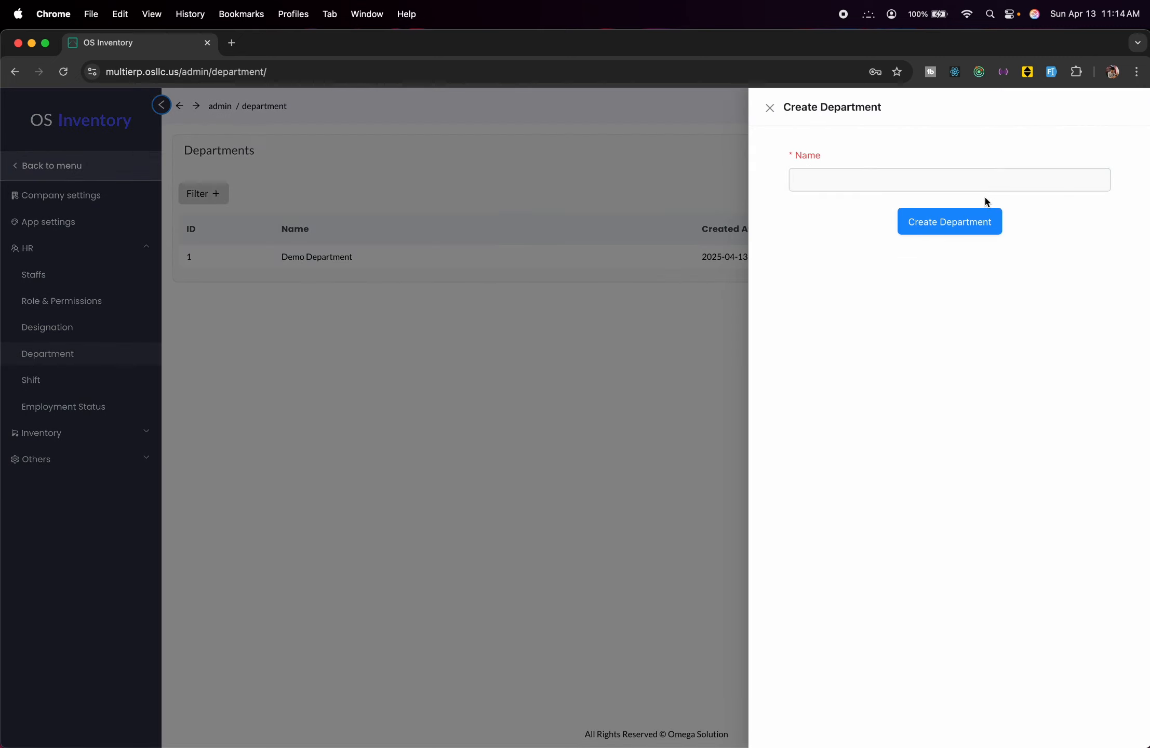
{"action": "left_click", "coordinate": [979, 179]}
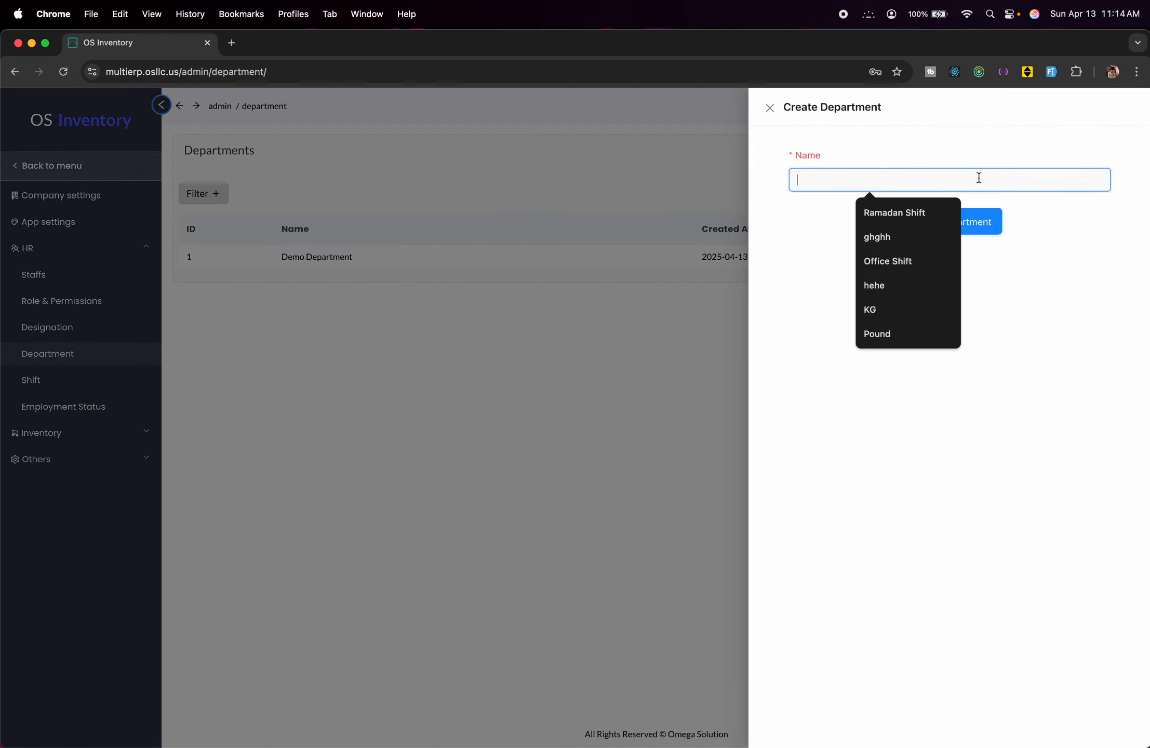
{"action": "type", "text": "Sales"}
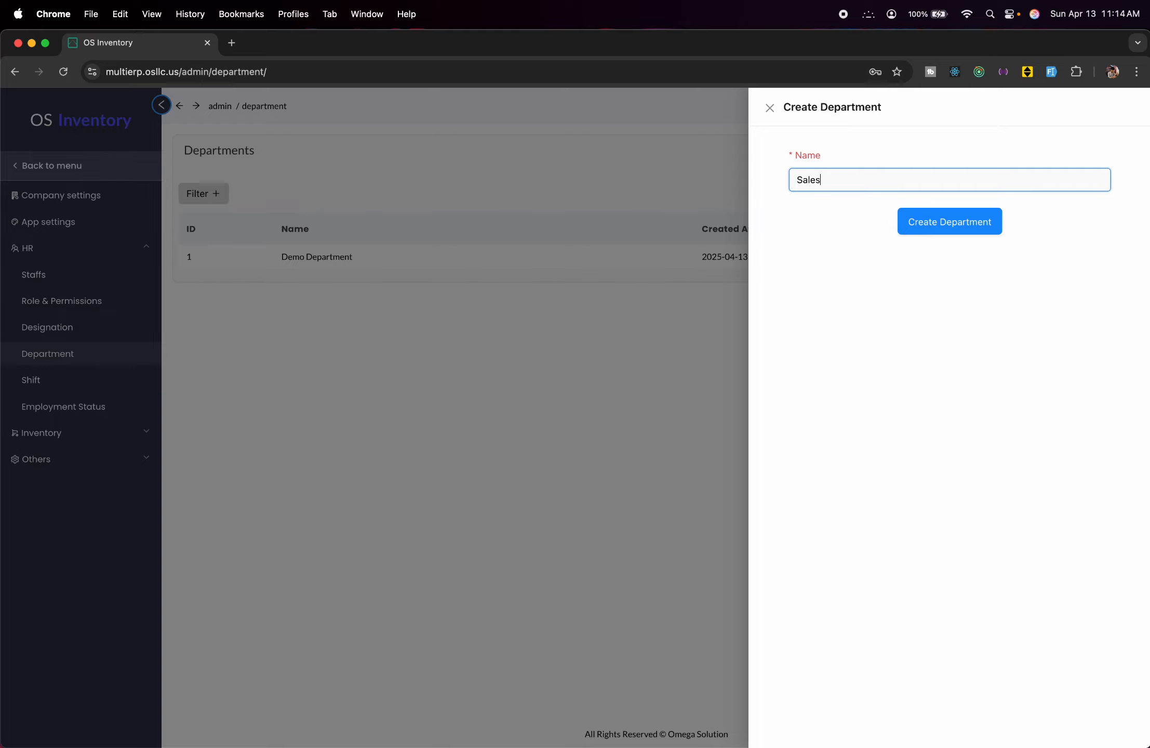
{"action": "left_click", "coordinate": [951, 228]}
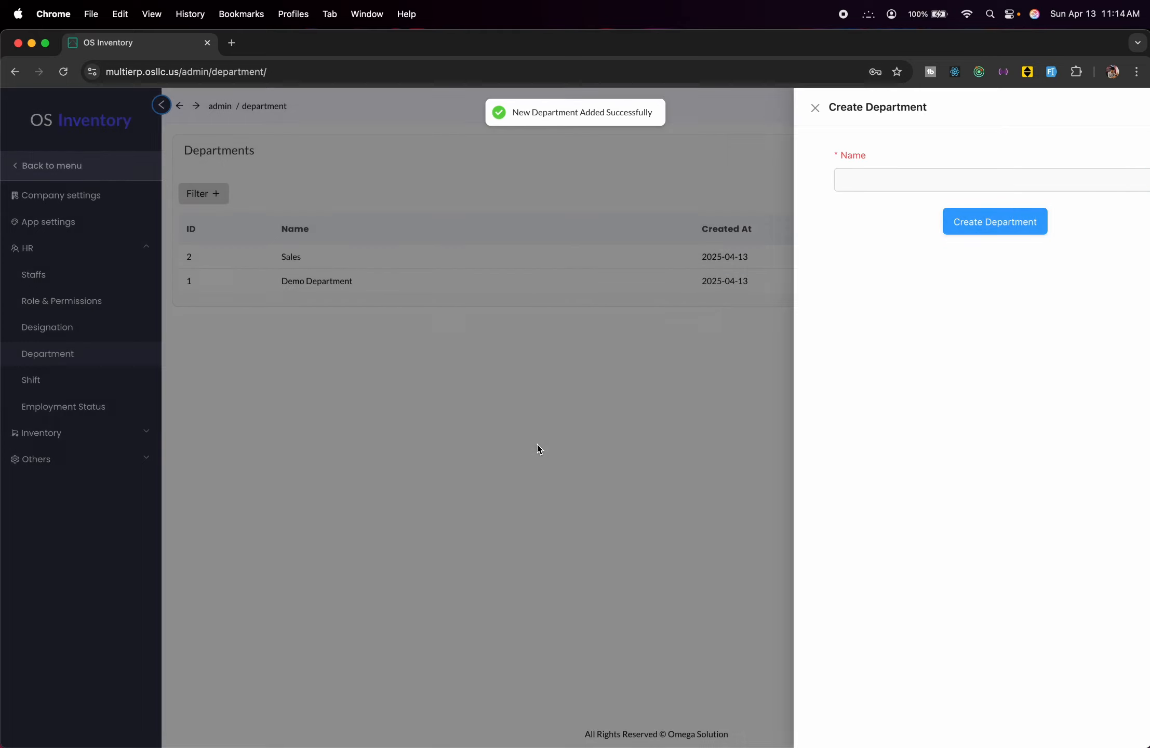
Open Create Staff and try the Designation (test Designation) and Role dropdowns.
{"action": "left_click", "coordinate": [57, 275]}
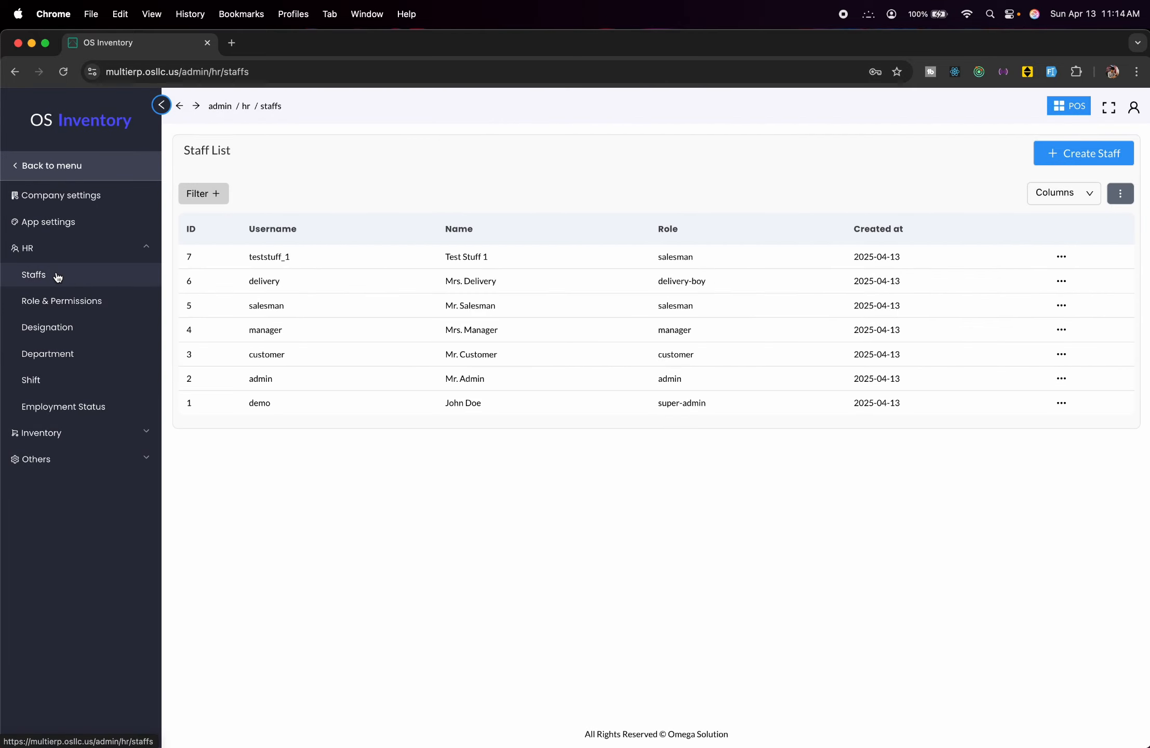
{"action": "left_click", "coordinate": [1036, 163]}
{"action": "left_click", "coordinate": [554, 213]}
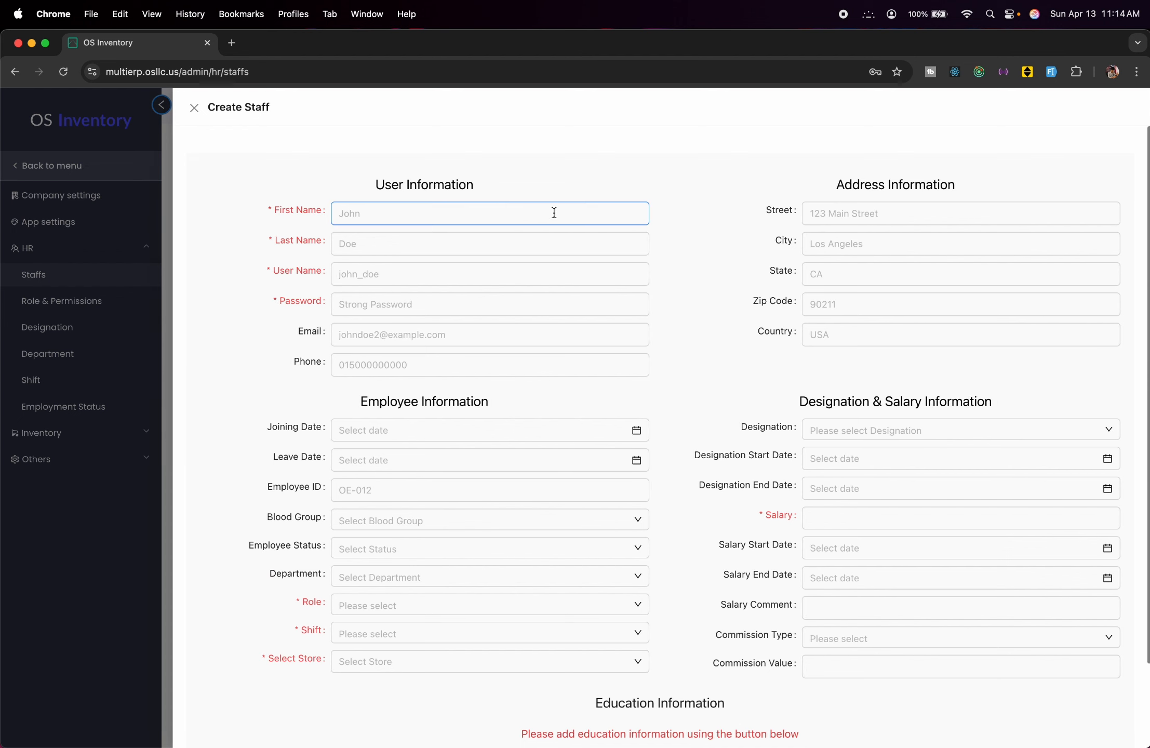
{"action": "left_click", "coordinate": [908, 430]}
{"action": "left_click", "coordinate": [868, 467]}
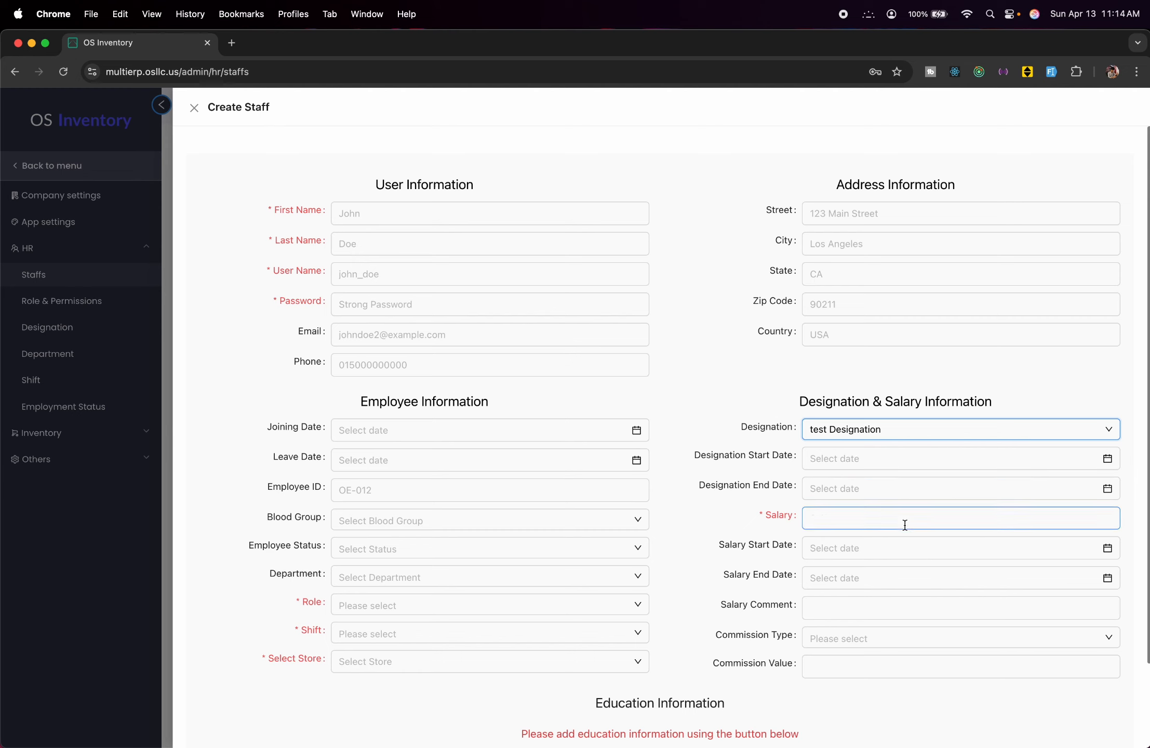
{"action": "left_click", "coordinate": [588, 606]}
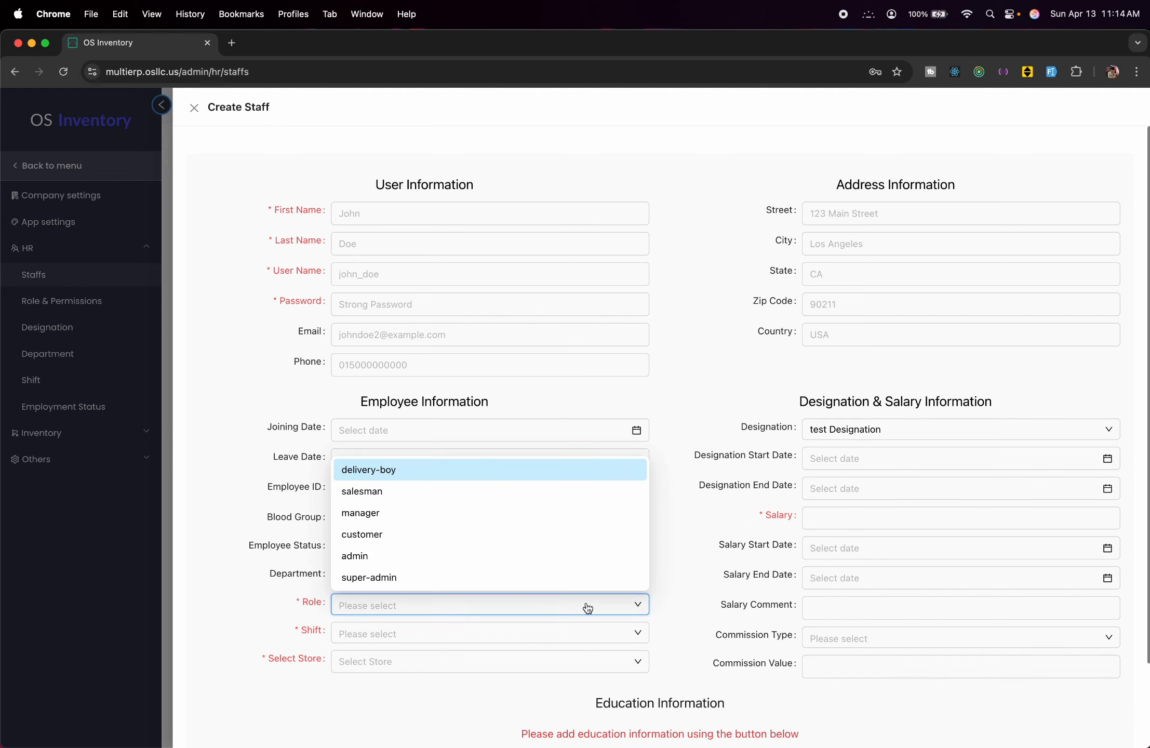
{"action": "left_click", "coordinate": [299, 640]}
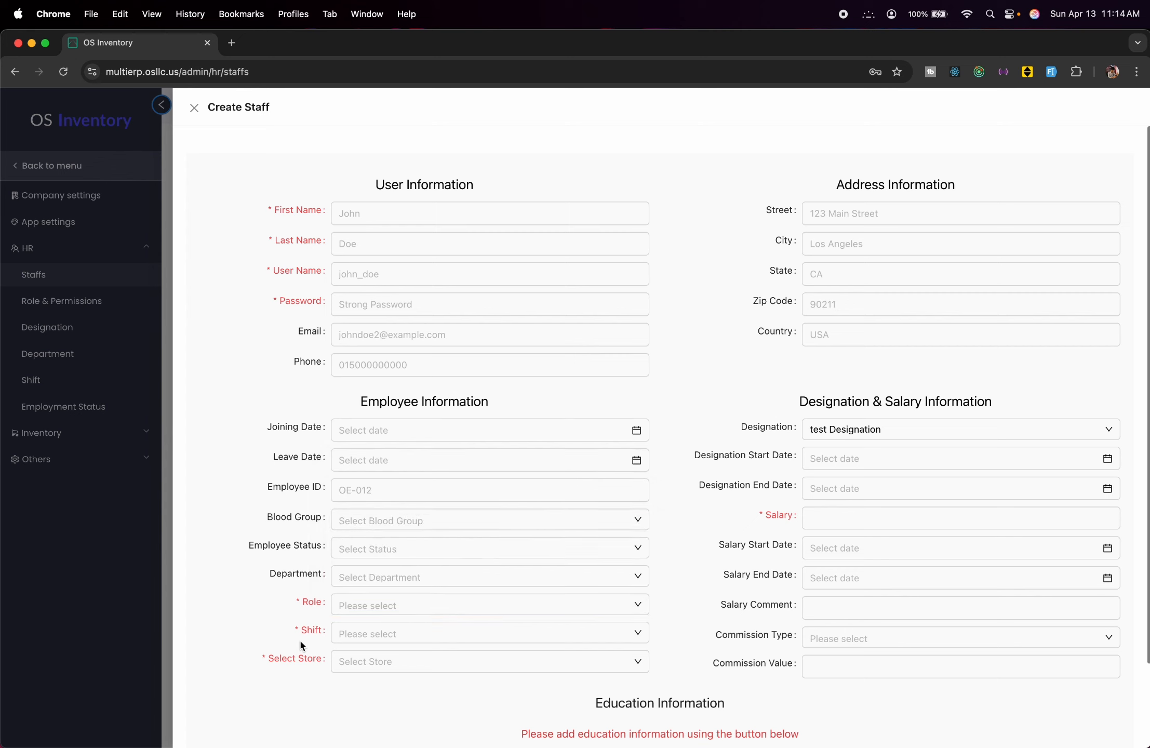
Try the Shift and Store dropdowns, discard the form, and view Employment Status.
{"action": "left_click", "coordinate": [435, 638]}
{"action": "left_click", "coordinate": [418, 661]}
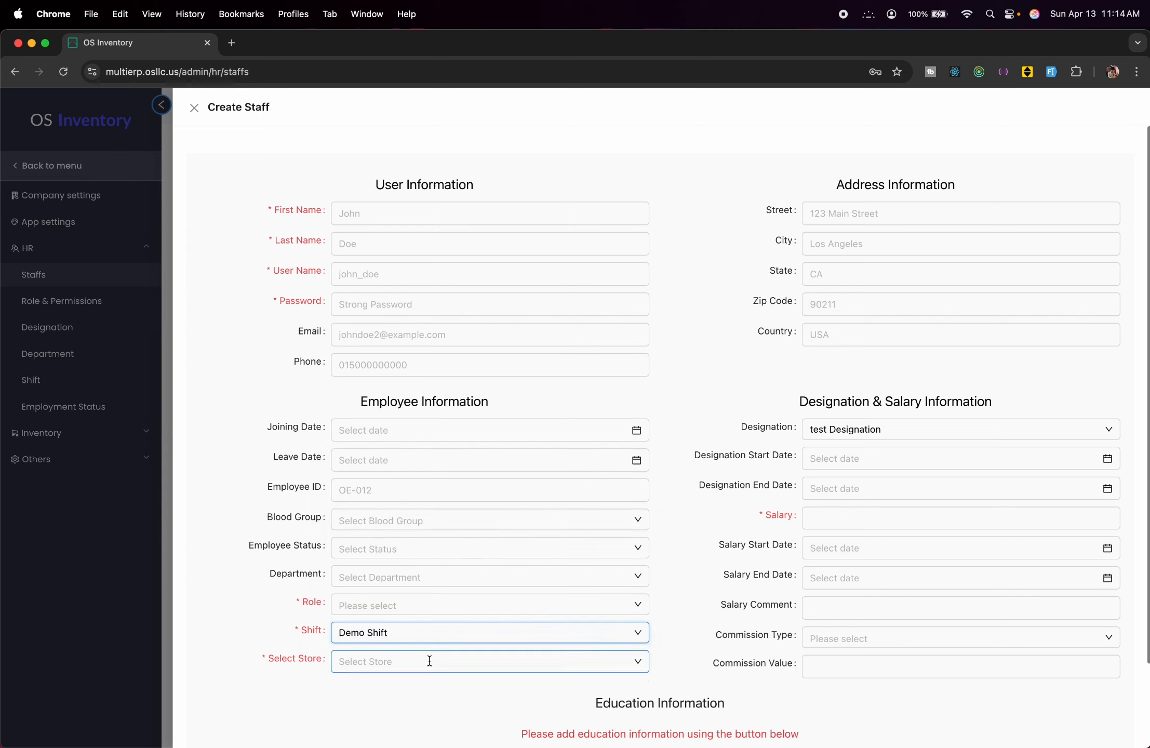
{"action": "left_click", "coordinate": [430, 661]}
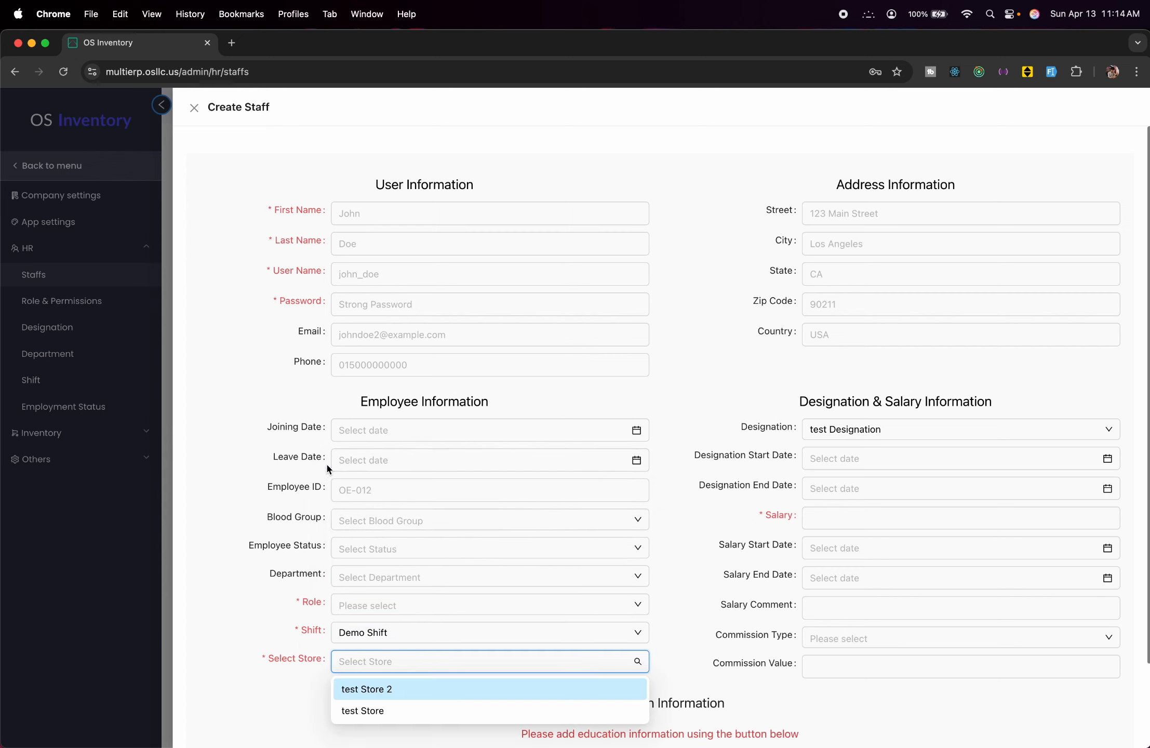
{"action": "left_click", "coordinate": [118, 529]}
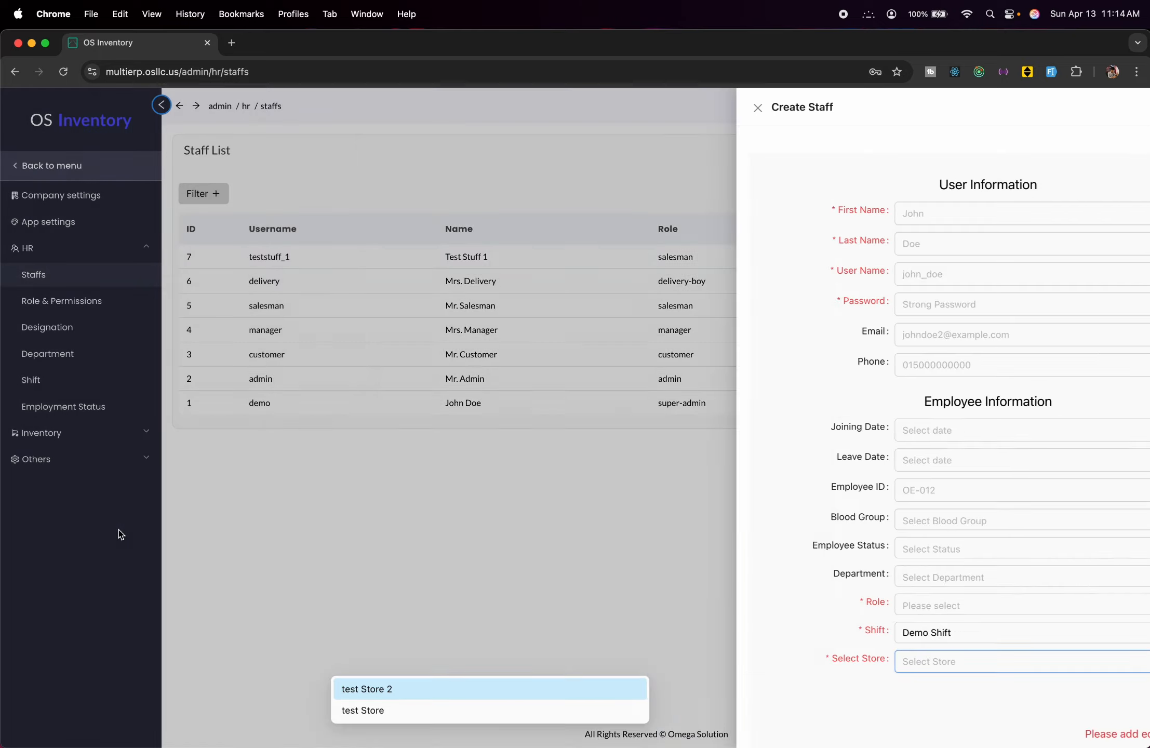
{"action": "left_click", "coordinate": [92, 404]}
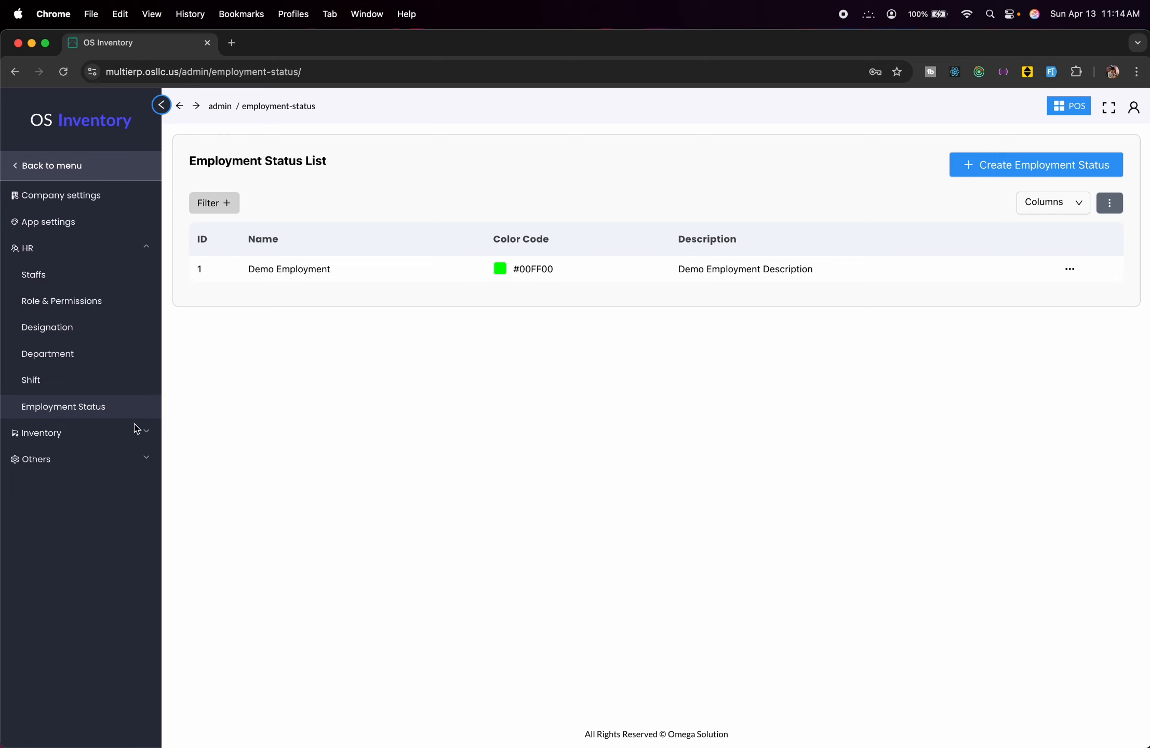
Tour Product Category, Subcategory, Brand, Attribute and Import Product pages, ending on UoM.
{"action": "left_click", "coordinate": [146, 434]}
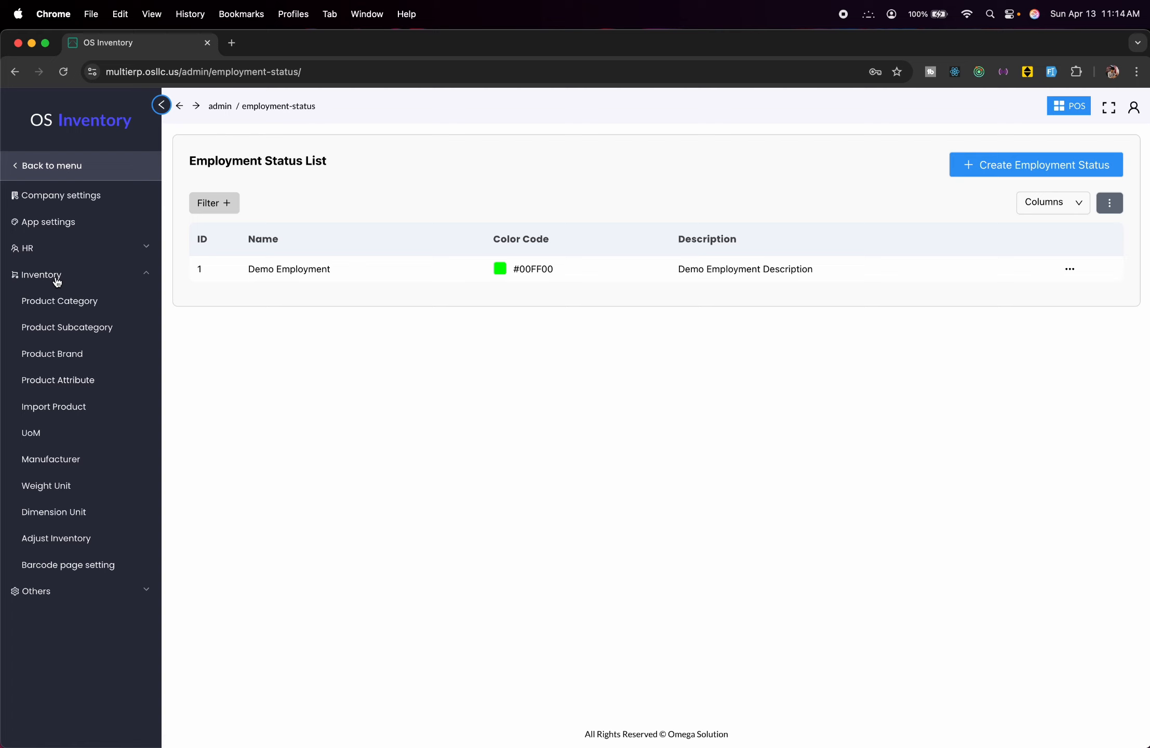
{"action": "left_click", "coordinate": [101, 301]}
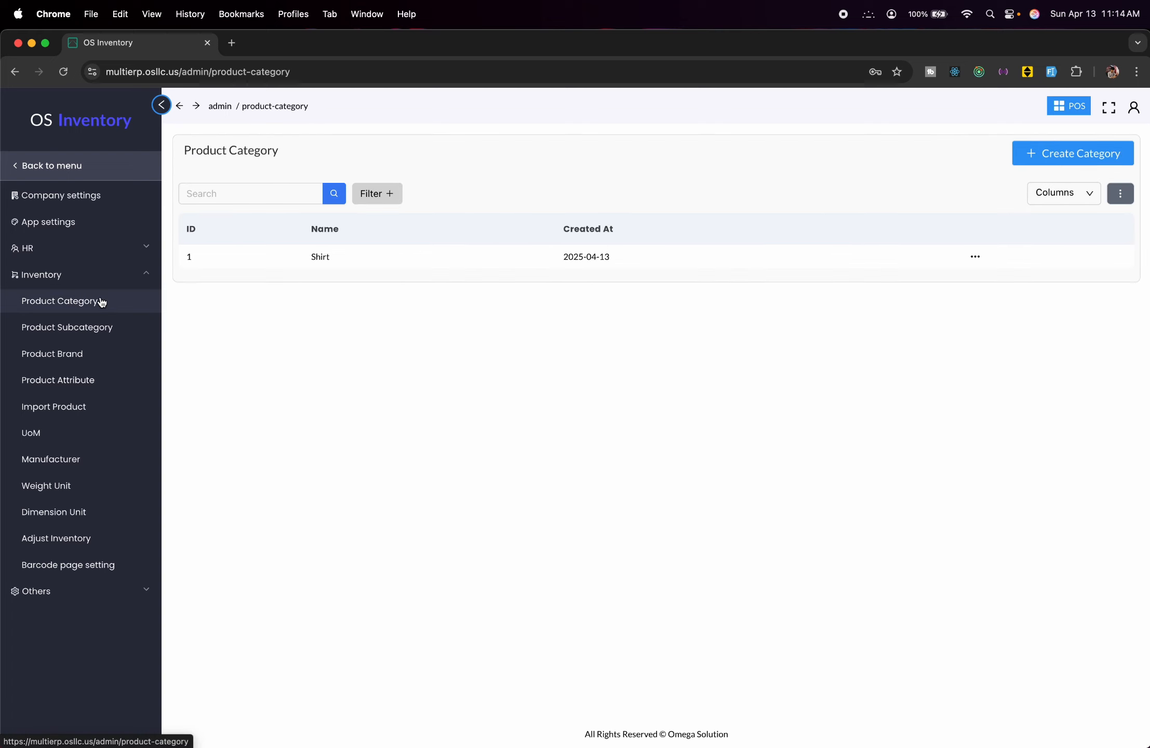
{"action": "left_click", "coordinate": [975, 258]}
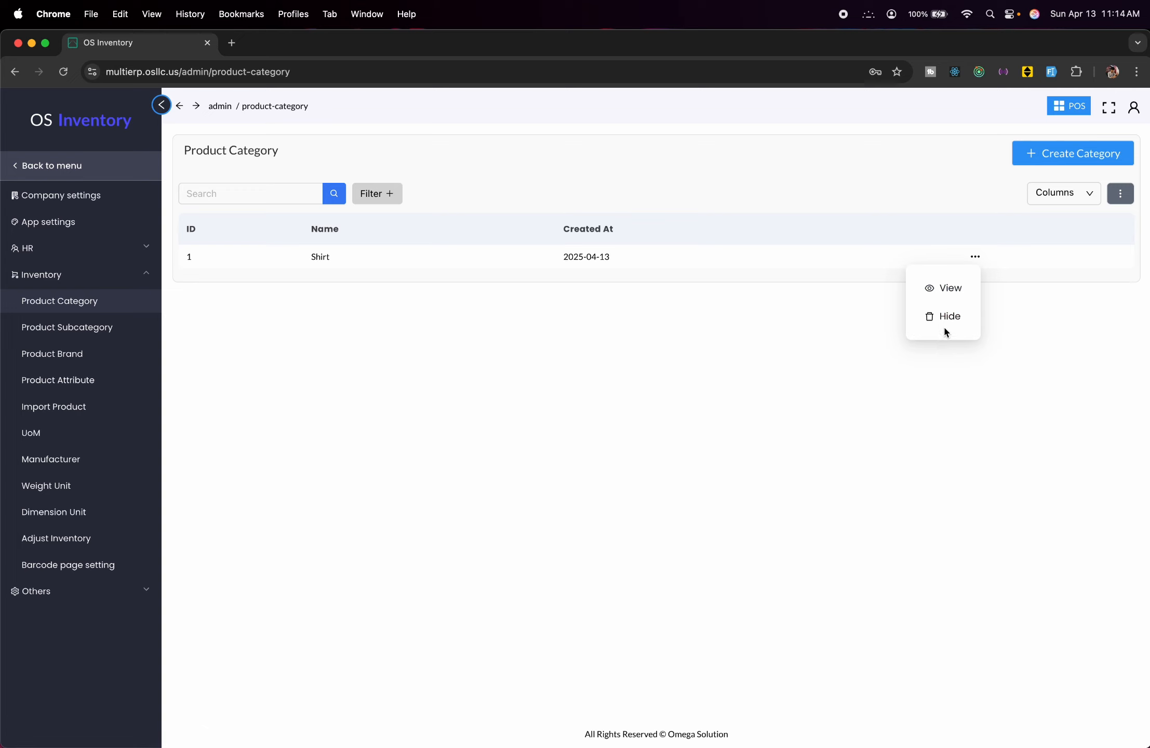
{"action": "left_click", "coordinate": [115, 334]}
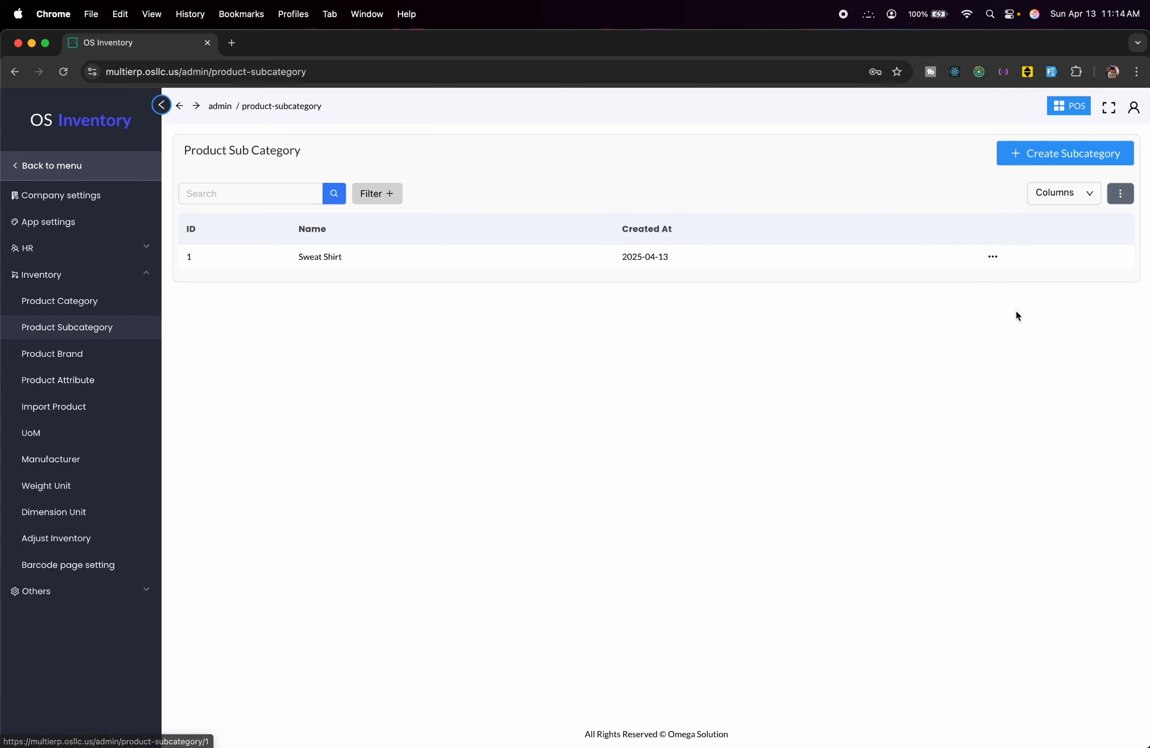
{"action": "left_click", "coordinate": [81, 356]}
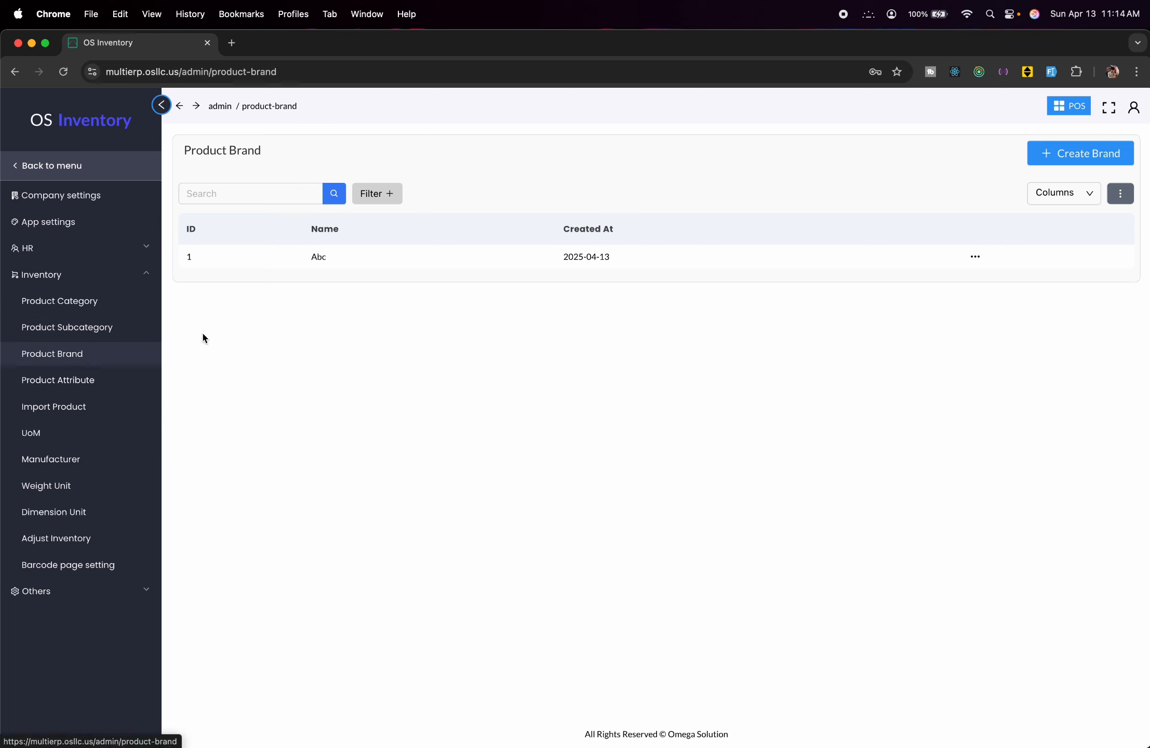
{"action": "left_click", "coordinate": [112, 386]}
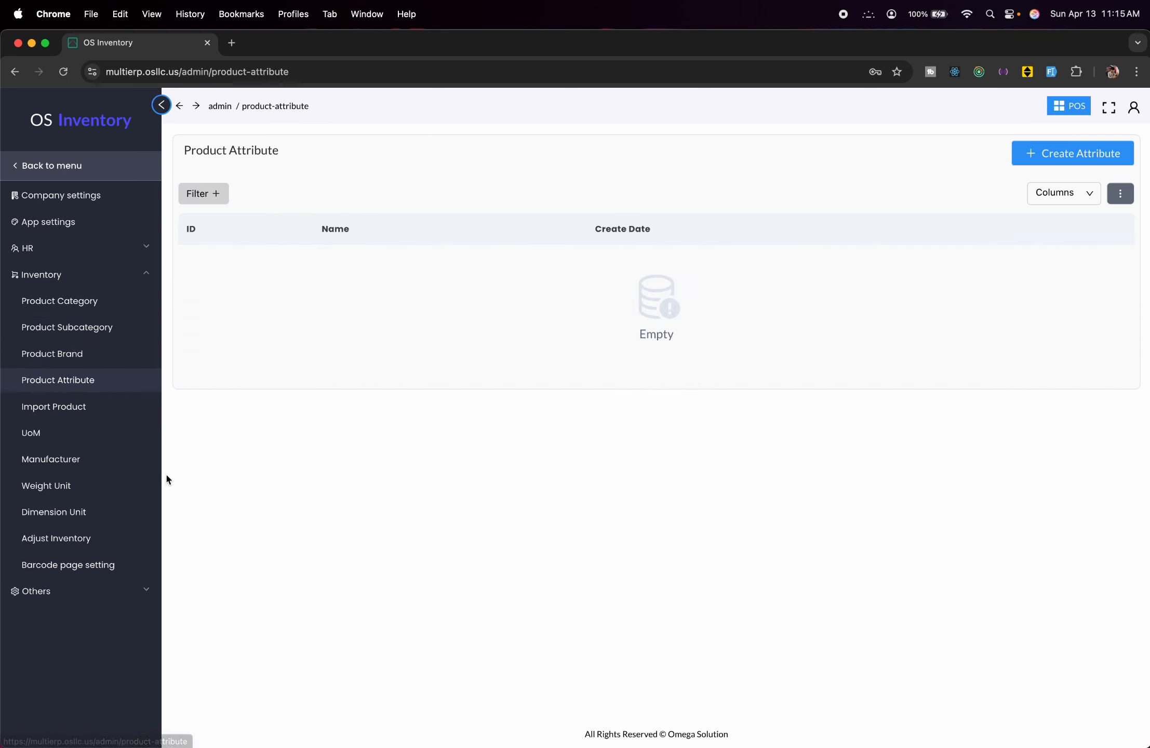
{"action": "left_click", "coordinate": [83, 407]}
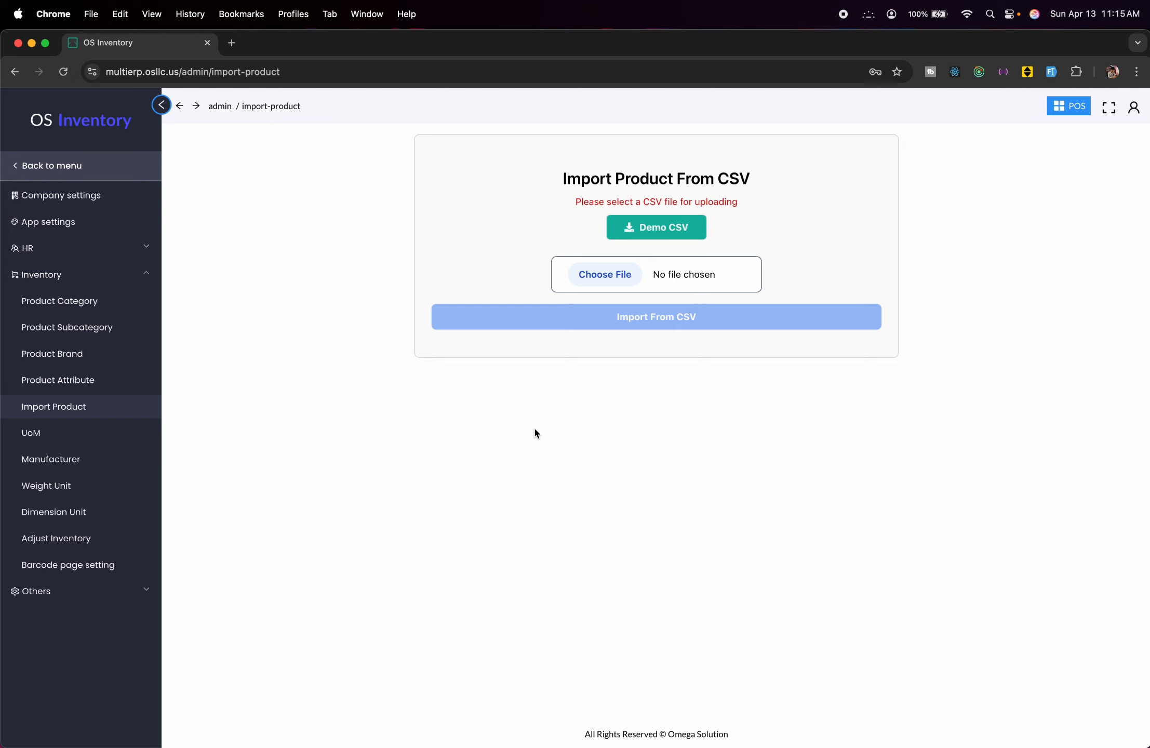
{"action": "left_click", "coordinate": [85, 436]}
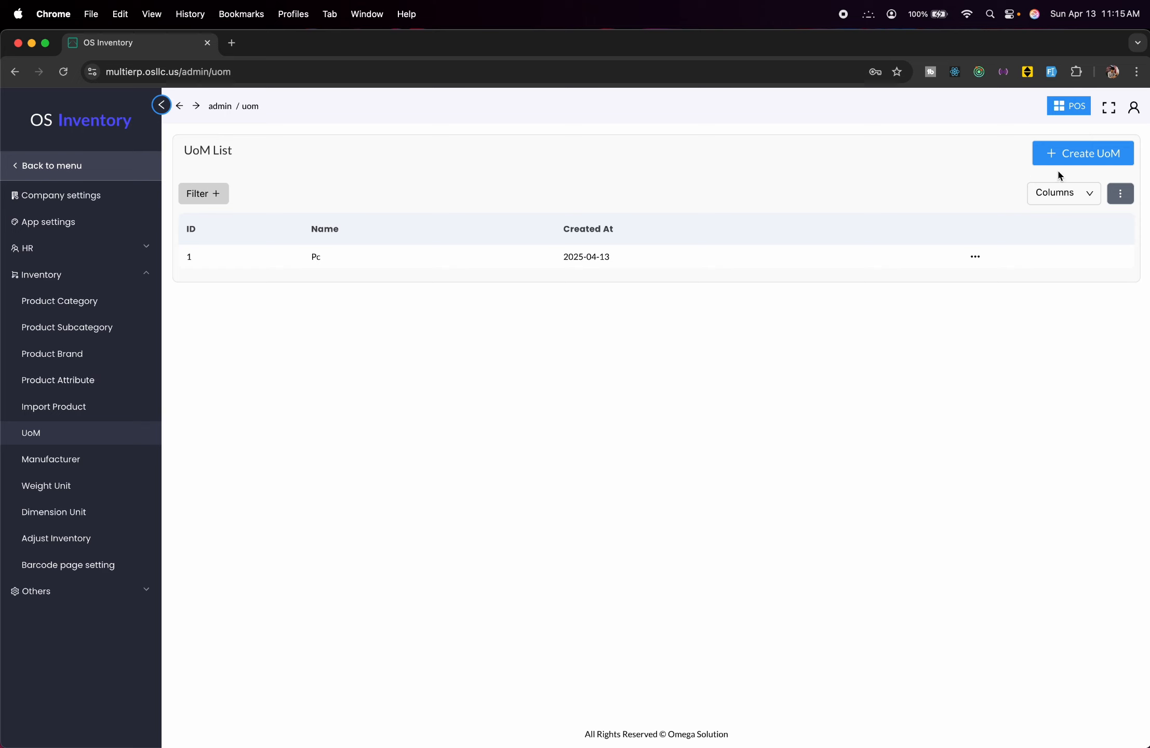
Add the units of measure Liter and Kg.
{"action": "left_click", "coordinate": [1070, 154]}
{"action": "left_click", "coordinate": [987, 181]}
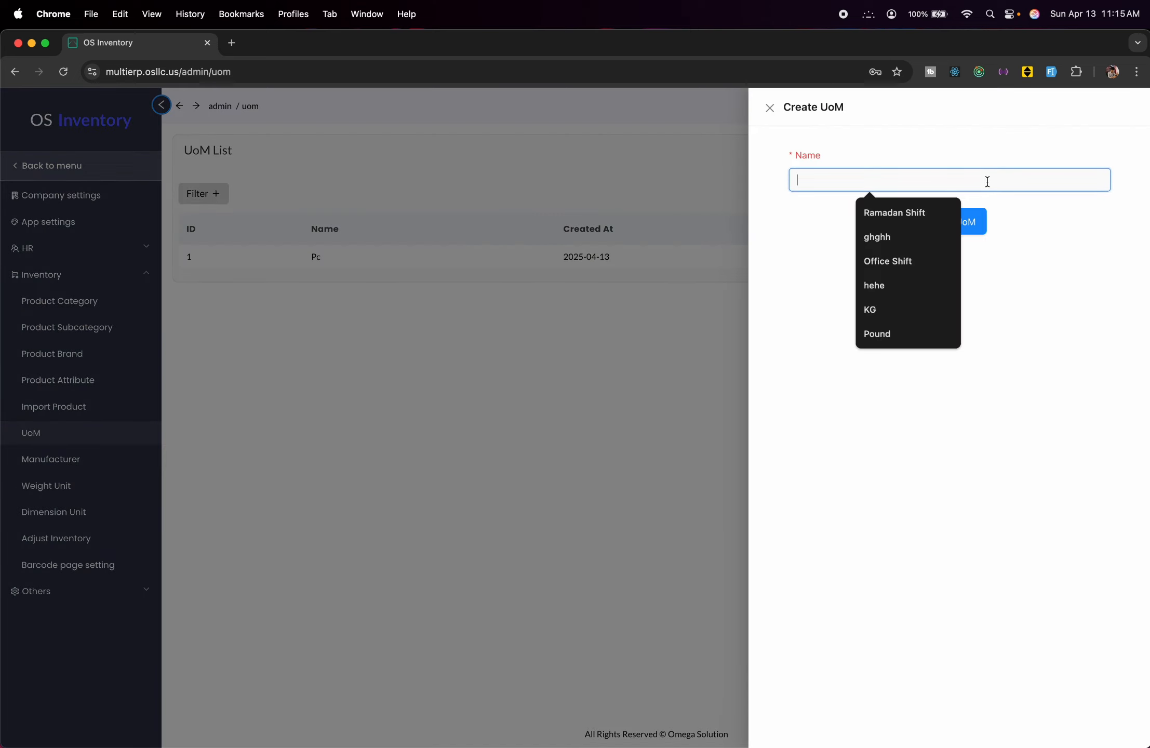
{"action": "type", "text": "Liter"}
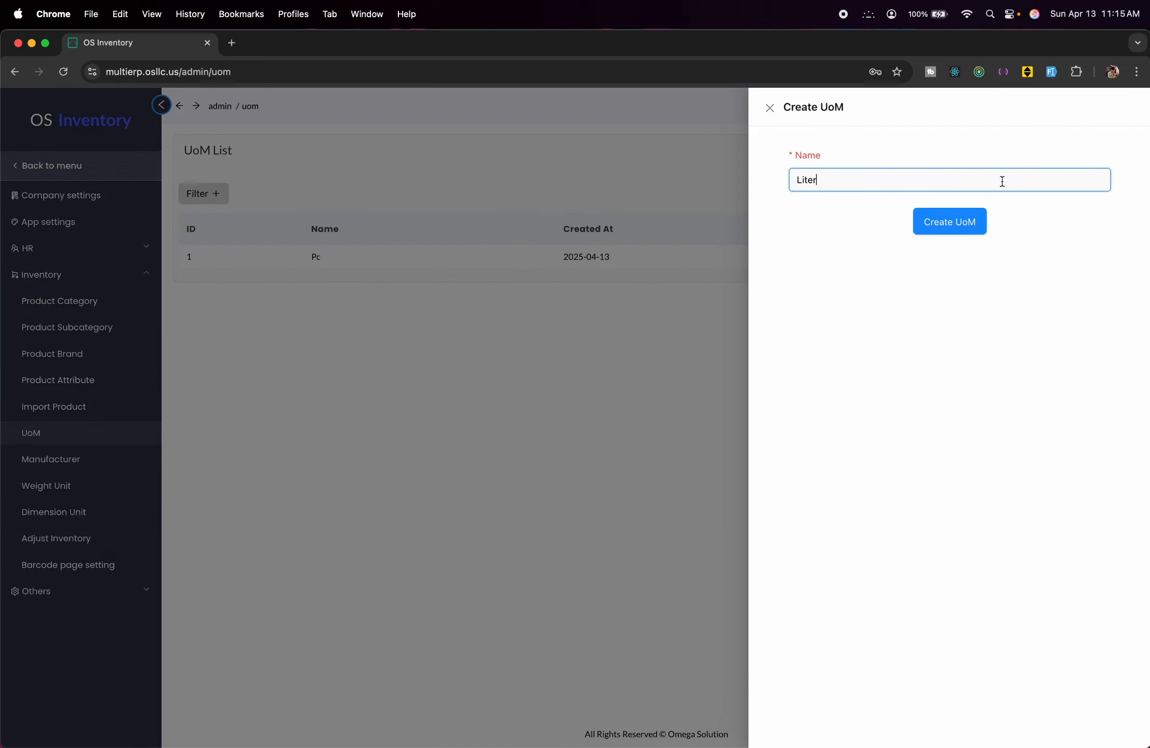
{"action": "left_click", "coordinate": [955, 226]}
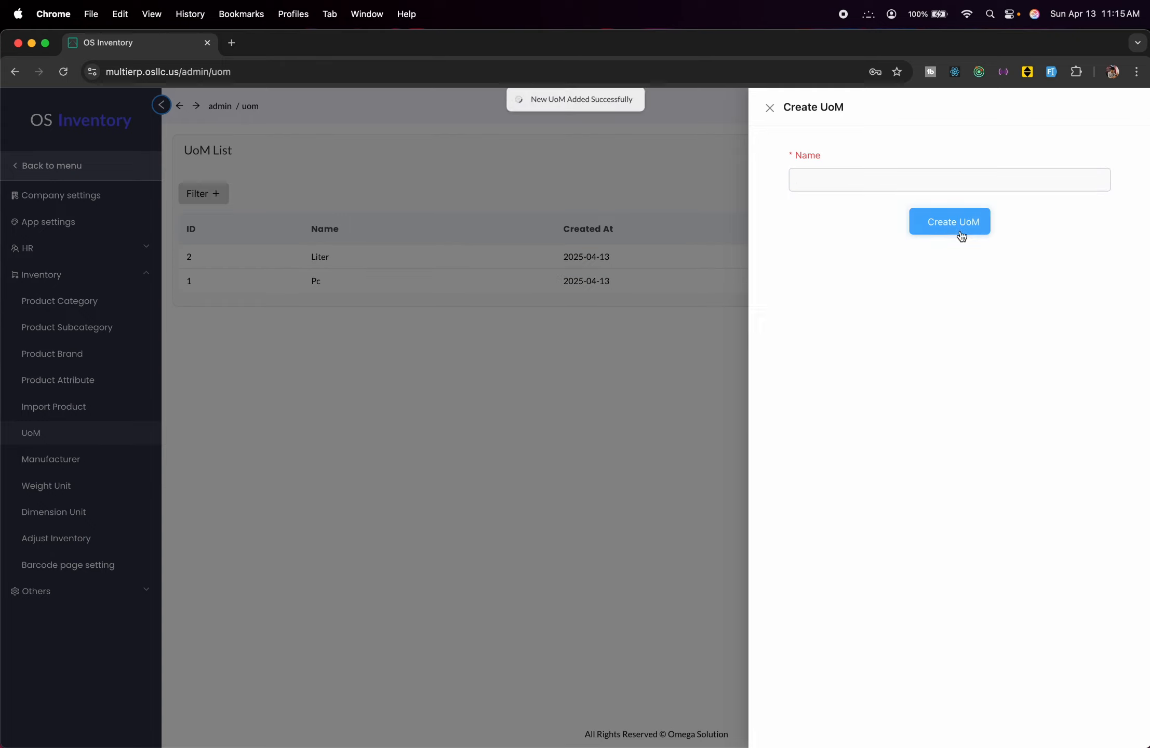
{"action": "left_click", "coordinate": [652, 358]}
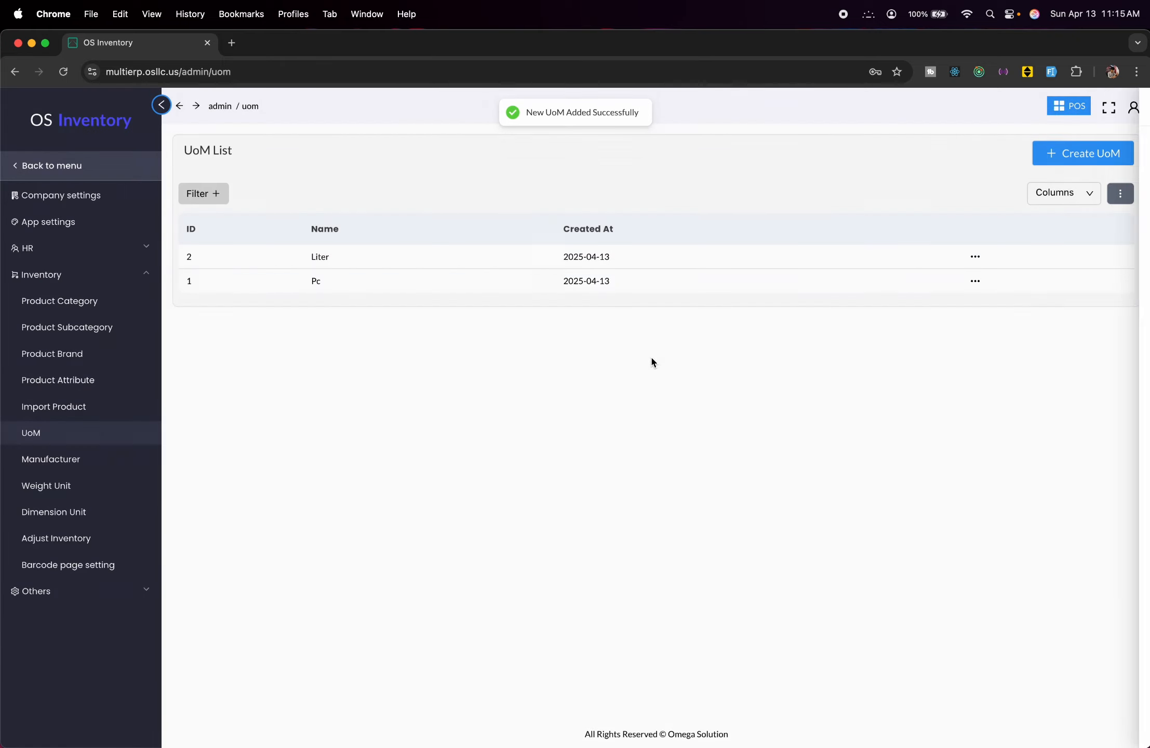
{"action": "left_click", "coordinate": [1061, 152]}
{"action": "left_click", "coordinate": [931, 175]}
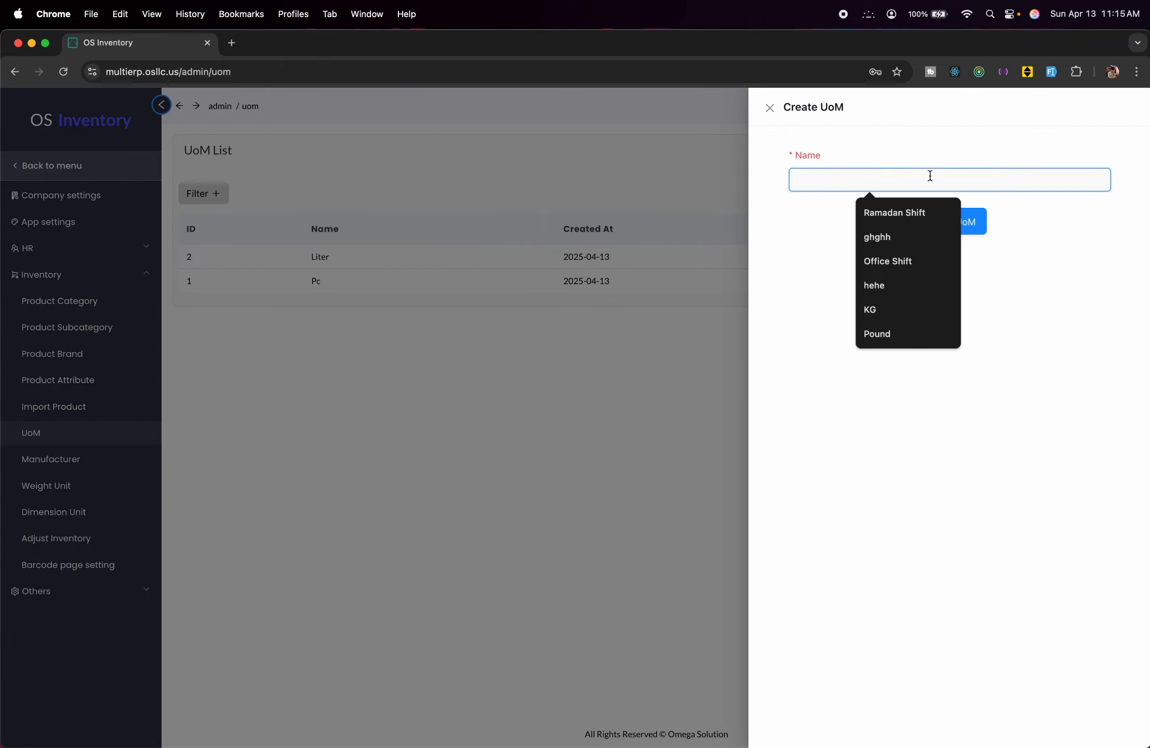
{"action": "type", "text": "Kg"}
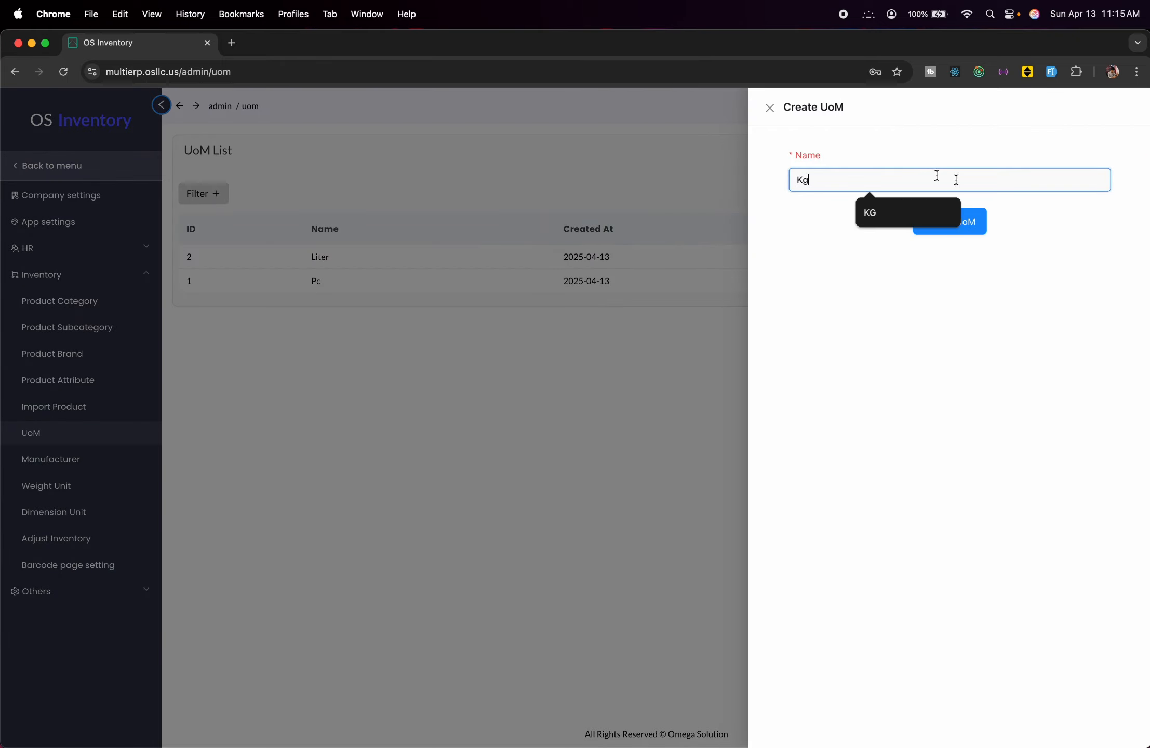
{"action": "left_click", "coordinate": [966, 233]}
{"action": "left_click", "coordinate": [714, 364]}
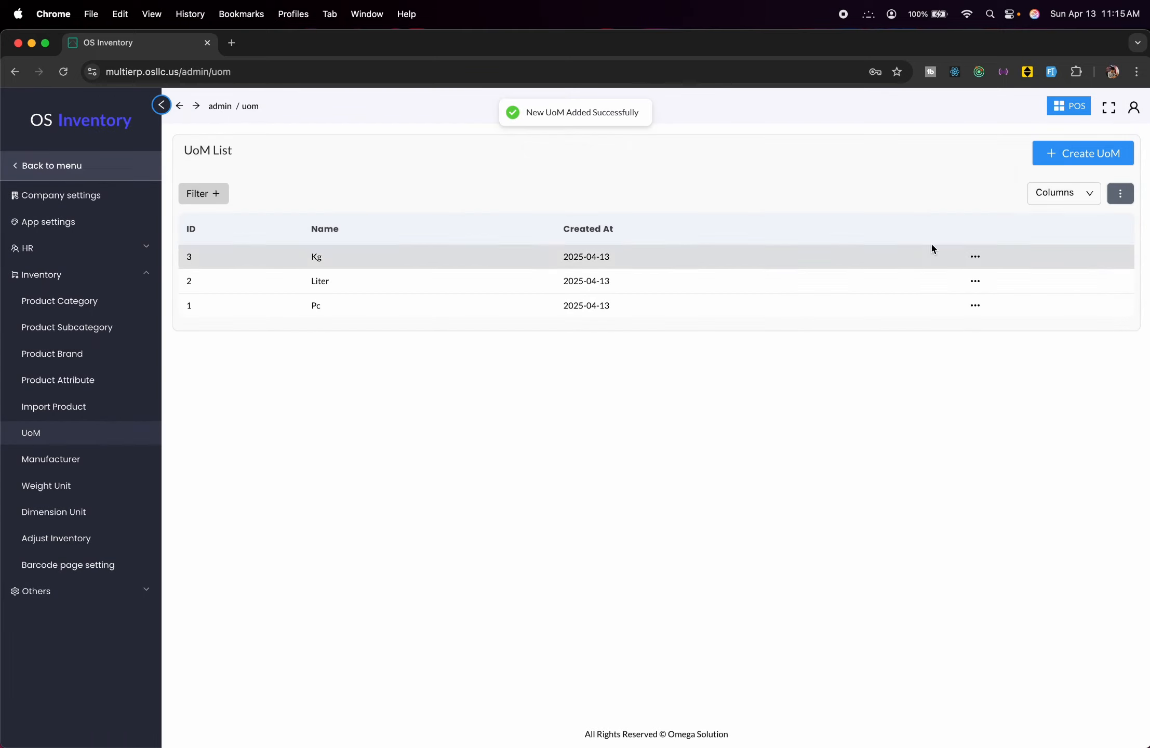
Add the units of measure Pound and Pair.
{"action": "left_click", "coordinate": [1090, 152]}
{"action": "left_click", "coordinate": [997, 179]}
{"action": "type", "text": "O"}
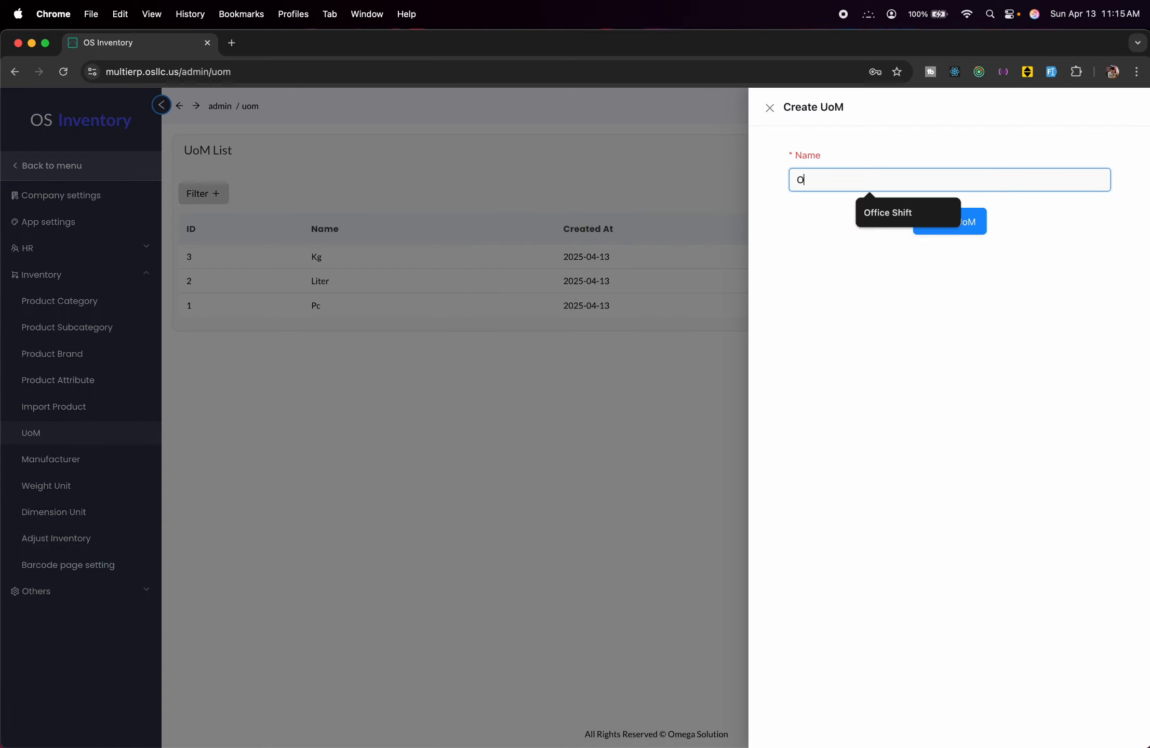
{"action": "key", "text": "BackSpace"}
{"action": "type", "text": "Pound"}
{"action": "left_click", "coordinate": [948, 220]}
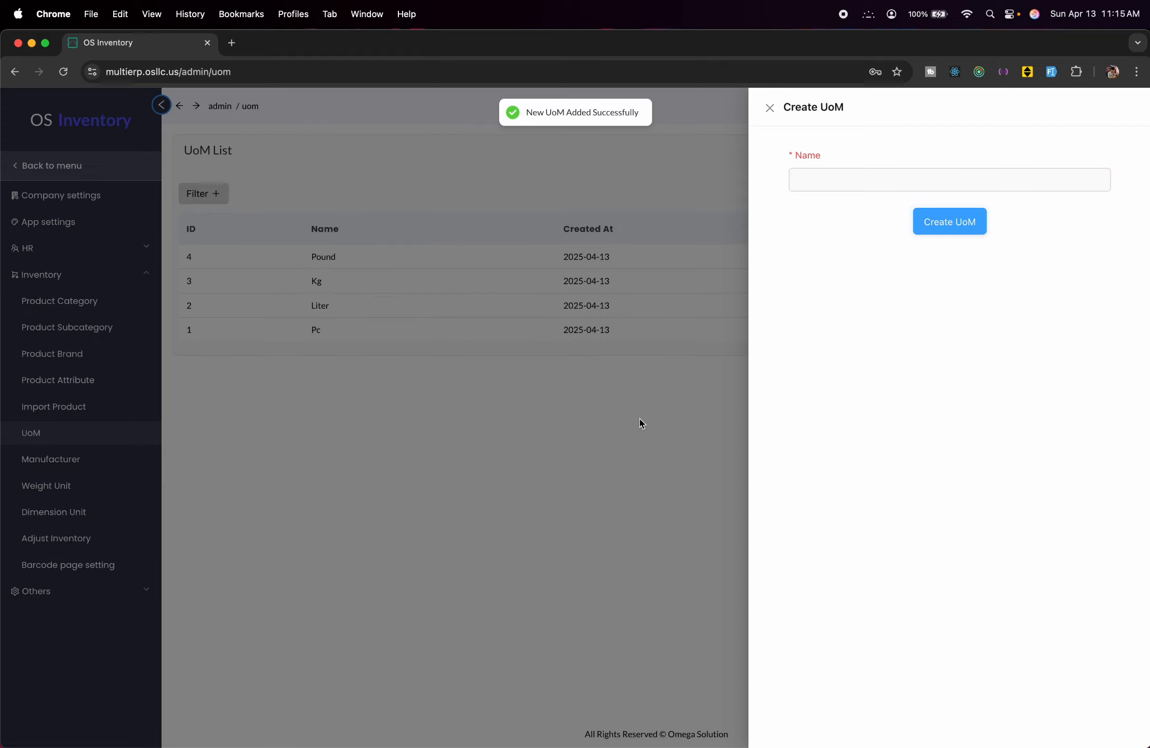
{"action": "left_click", "coordinate": [641, 423]}
{"action": "left_click", "coordinate": [1070, 152]}
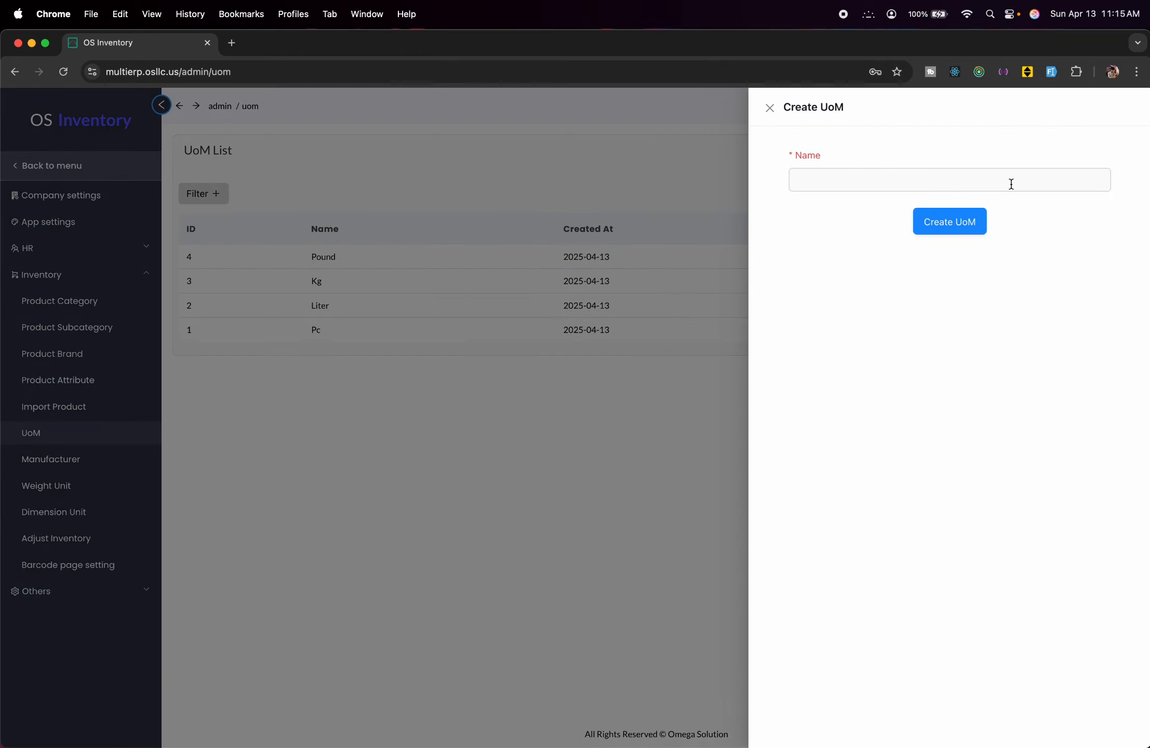
{"action": "left_click", "coordinate": [938, 188]}
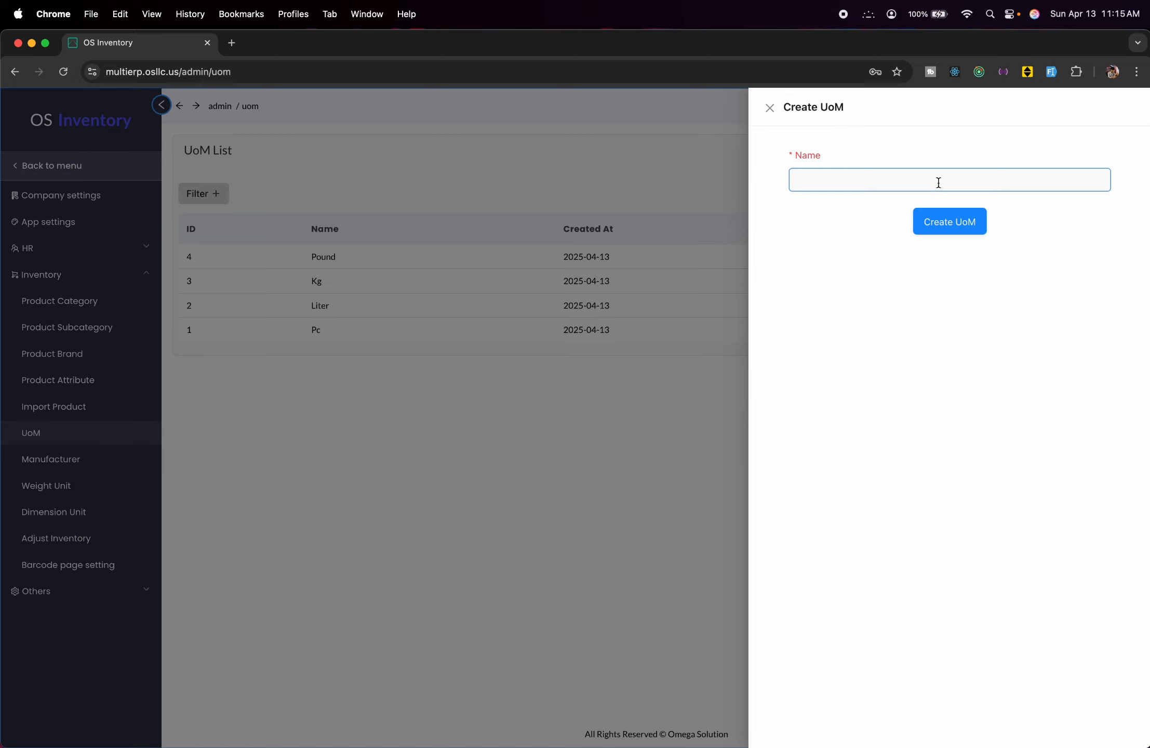
{"action": "type", "text": "Pair"}
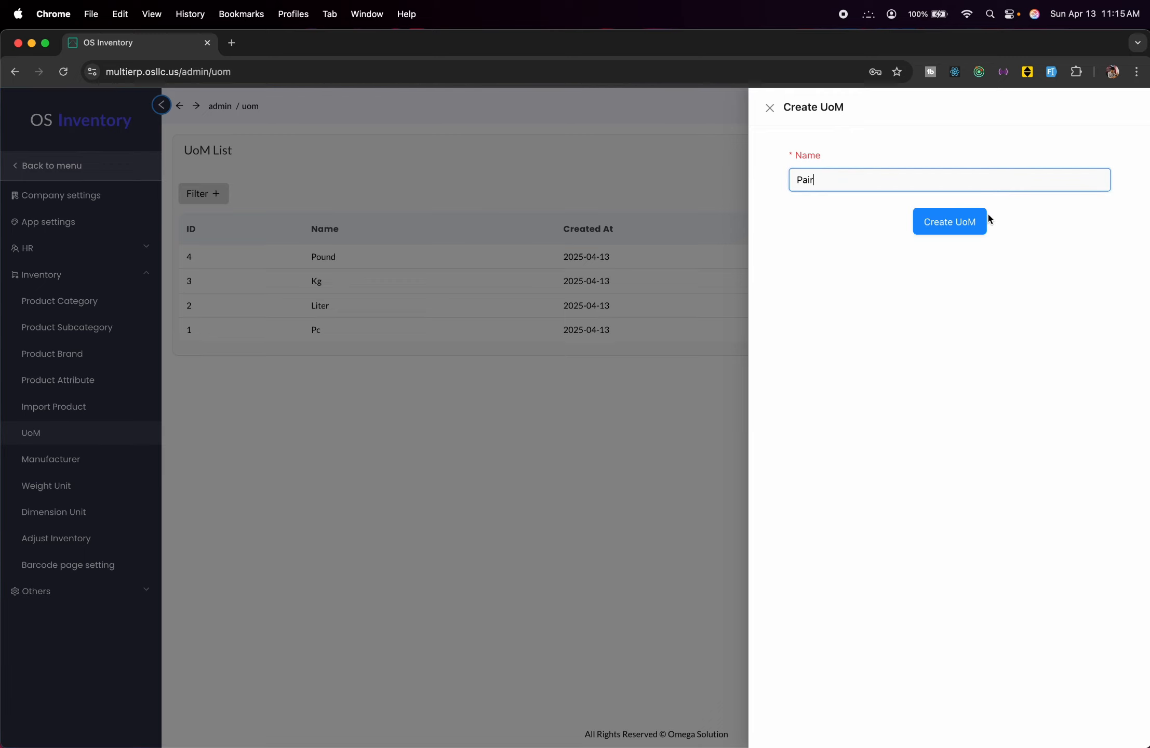
{"action": "left_click", "coordinate": [962, 221]}
{"action": "left_click", "coordinate": [569, 374]}
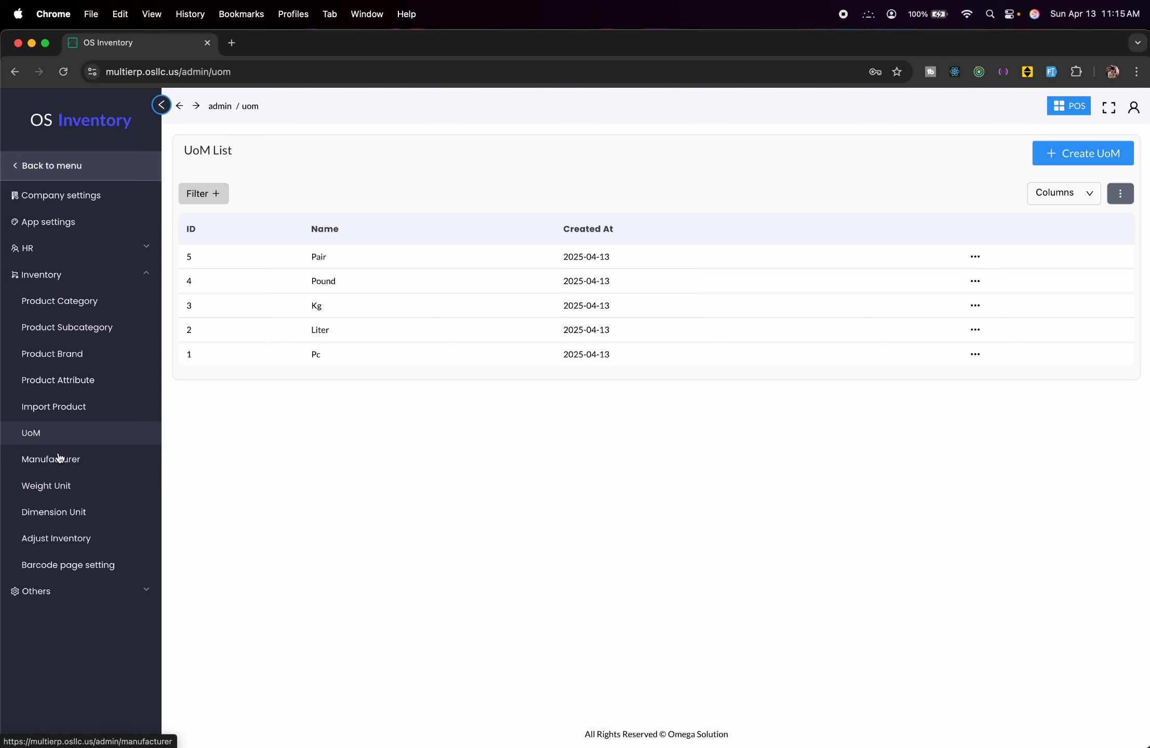
{"action": "left_click", "coordinate": [59, 458]}
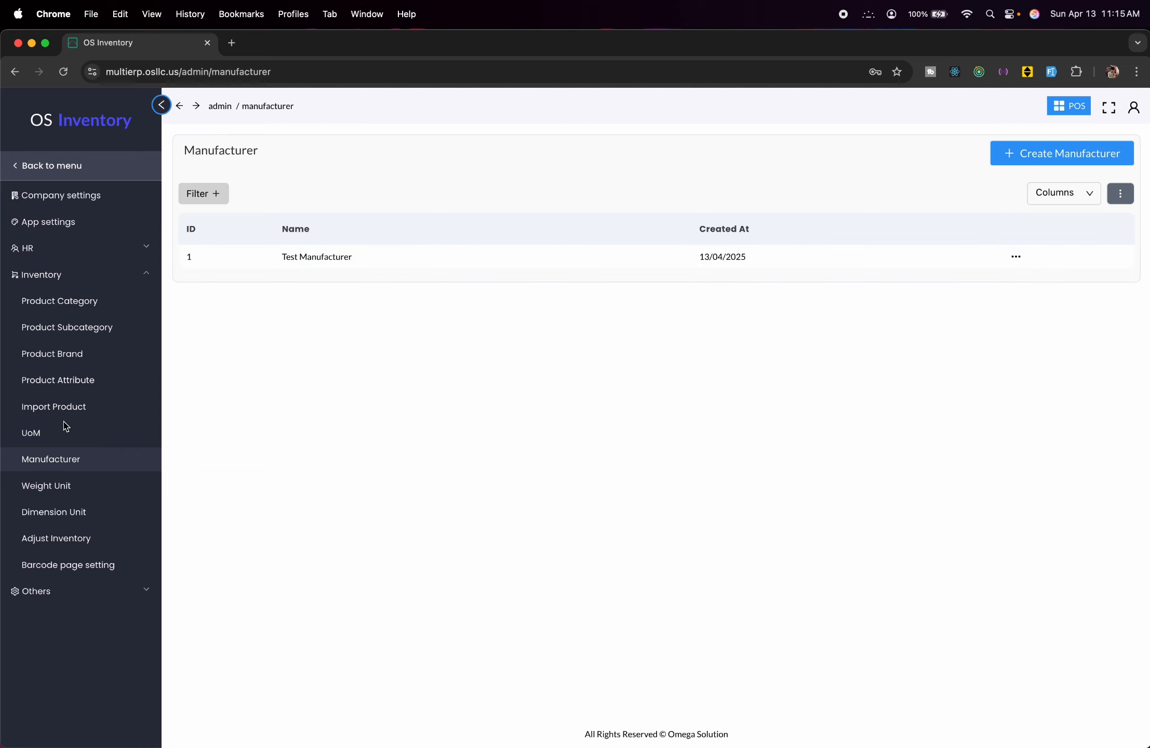
Create a dimension unit named .1 in the Dimension Unit list.
{"action": "left_click", "coordinate": [75, 484]}
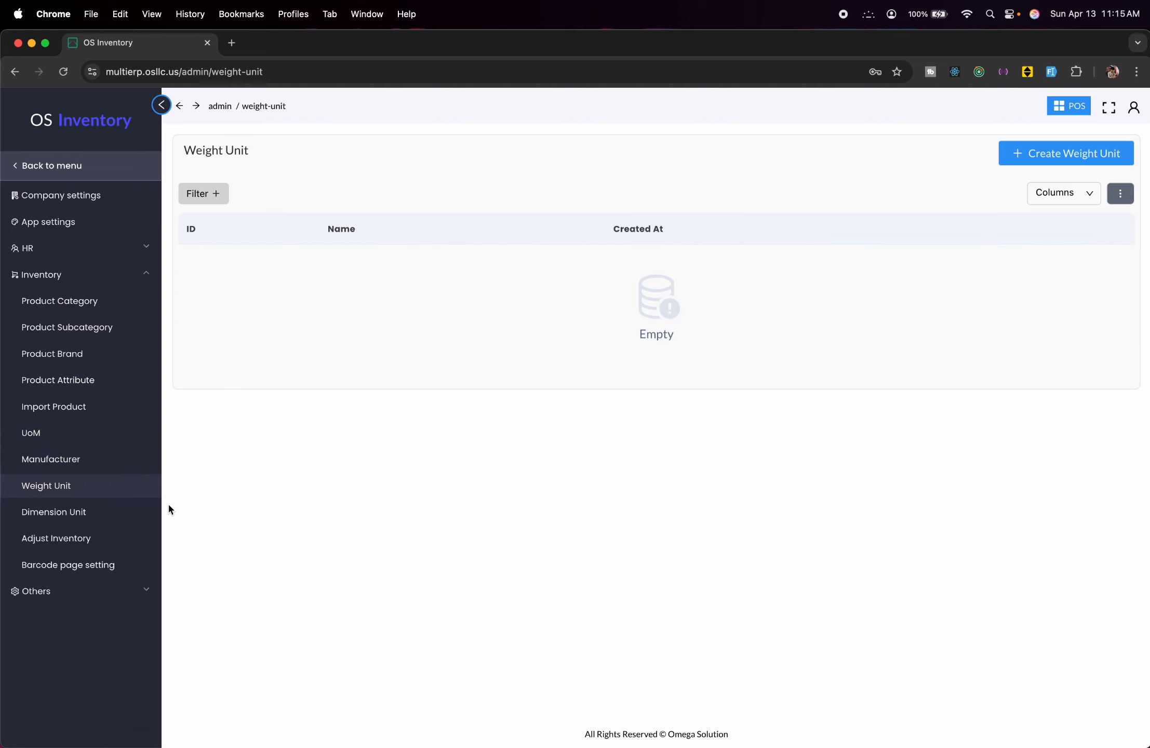
{"action": "left_click", "coordinate": [125, 511]}
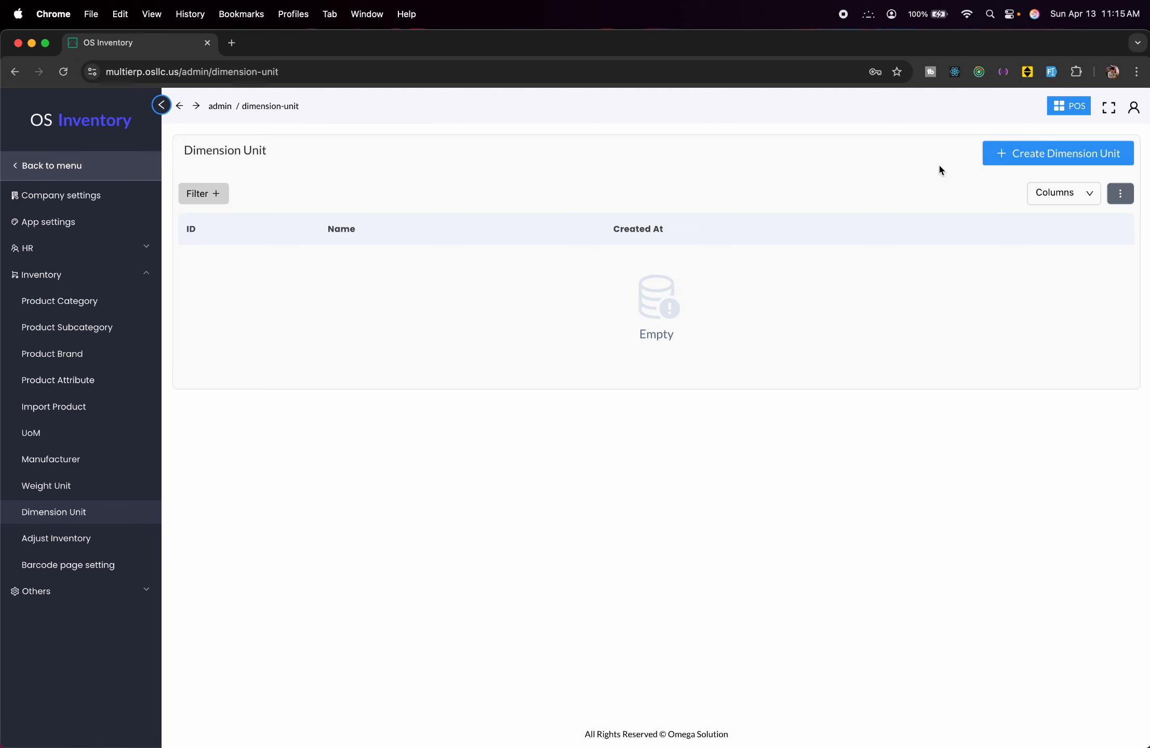
{"action": "left_click", "coordinate": [1012, 154]}
{"action": "left_click", "coordinate": [926, 200]}
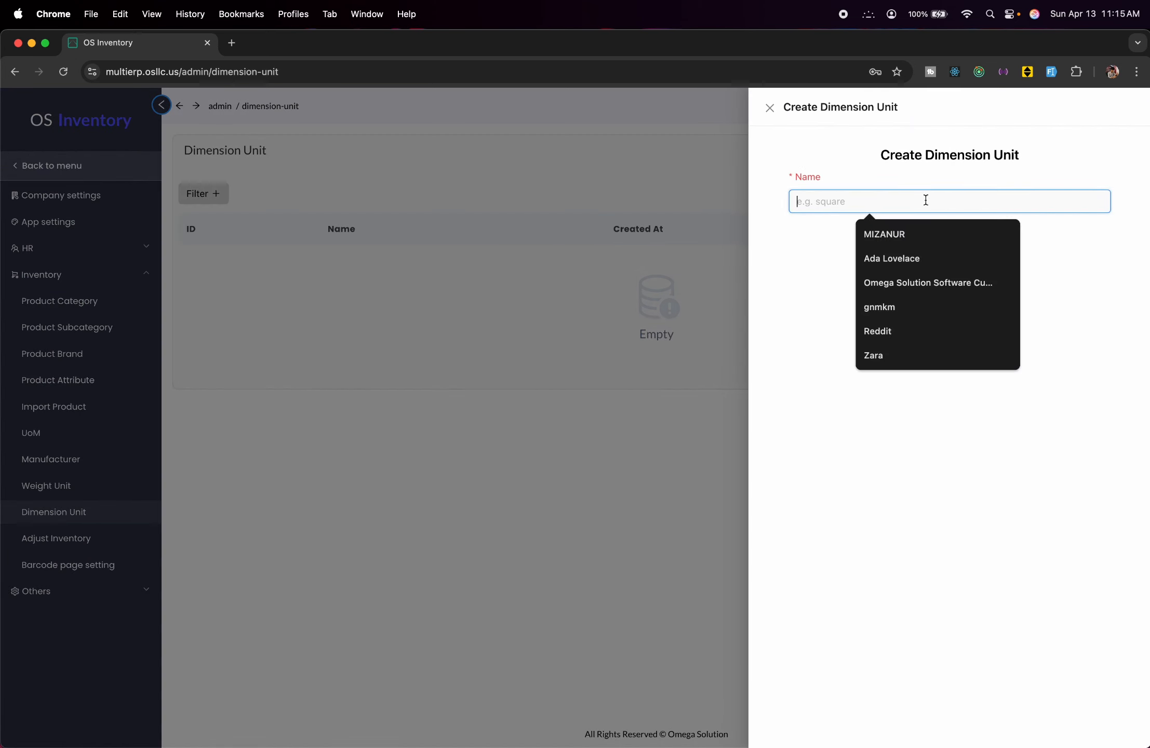
{"action": "type", "text": ".1"}
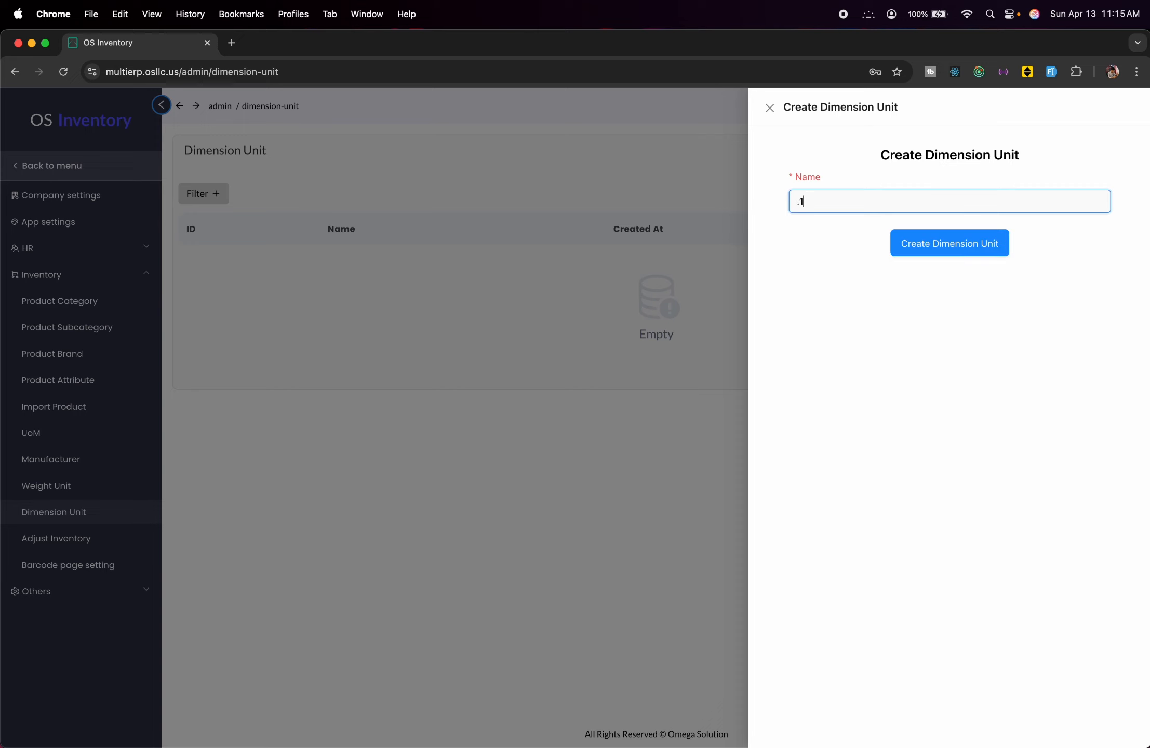
{"action": "left_click", "coordinate": [969, 245]}
{"action": "left_click", "coordinate": [505, 338]}
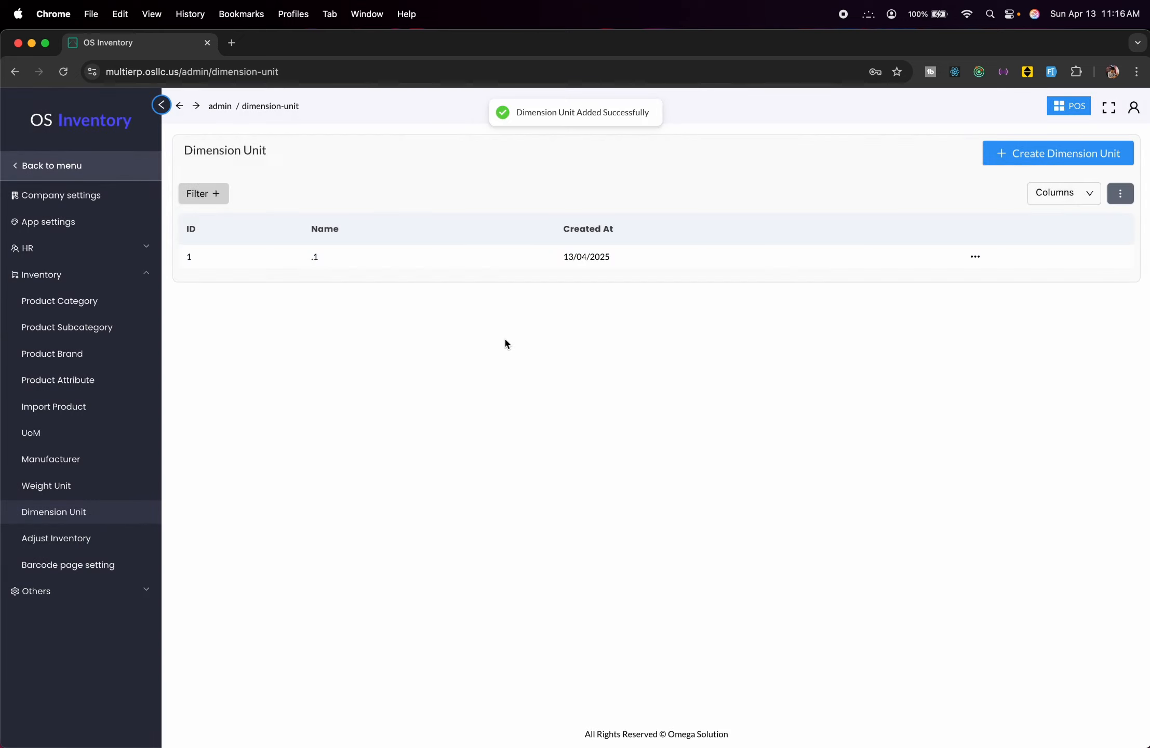
{"action": "left_click", "coordinate": [101, 543]}
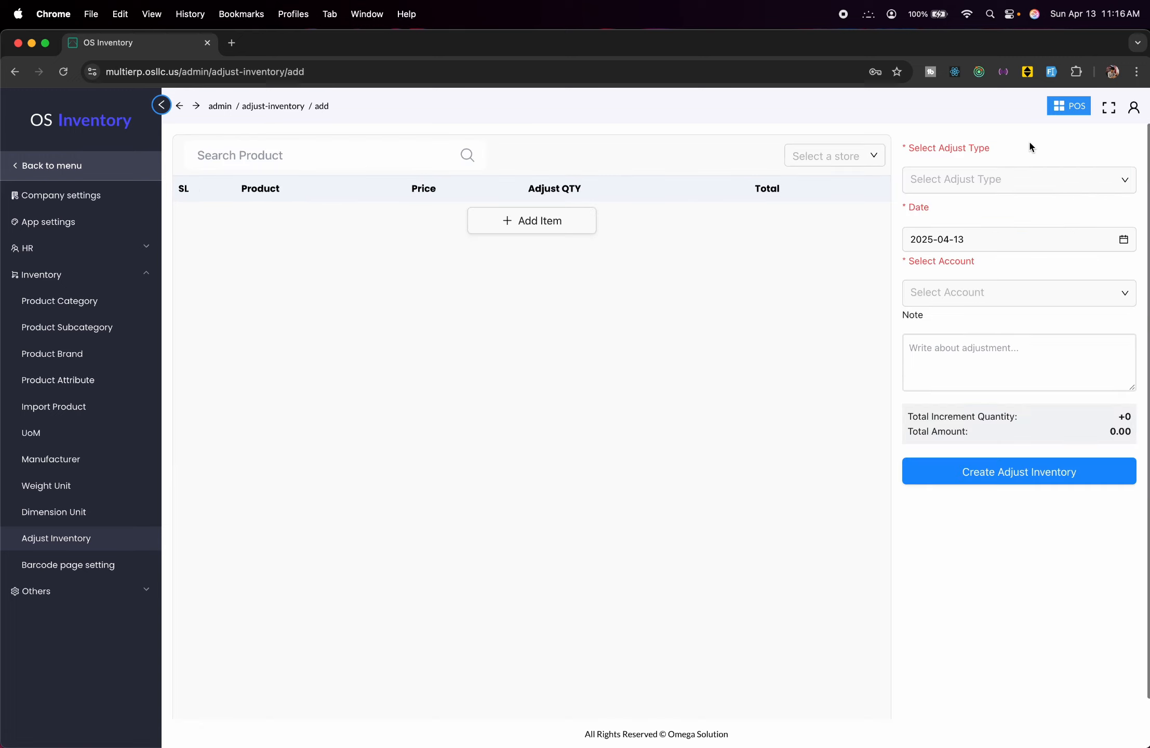
Start an inventory adjustment at test Store for 20 T shirts.
{"action": "left_click", "coordinate": [835, 151]}
{"action": "left_click", "coordinate": [837, 207]}
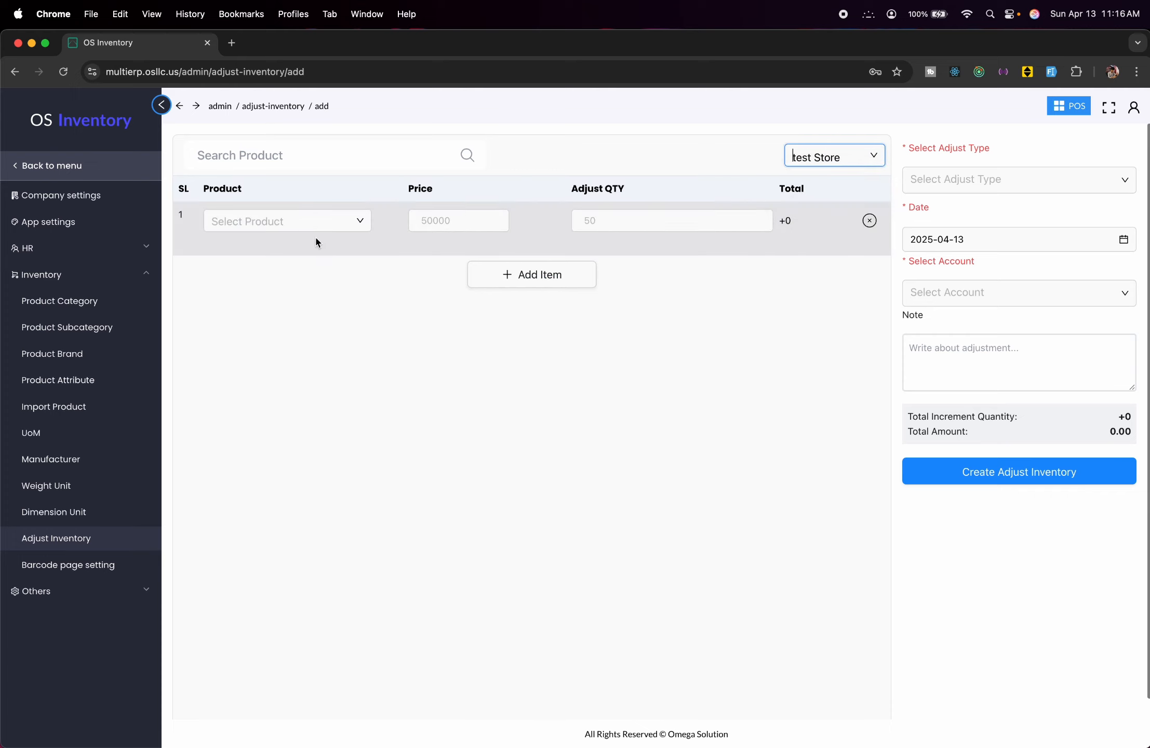
{"action": "left_click", "coordinate": [338, 229]}
{"action": "left_click", "coordinate": [295, 256]}
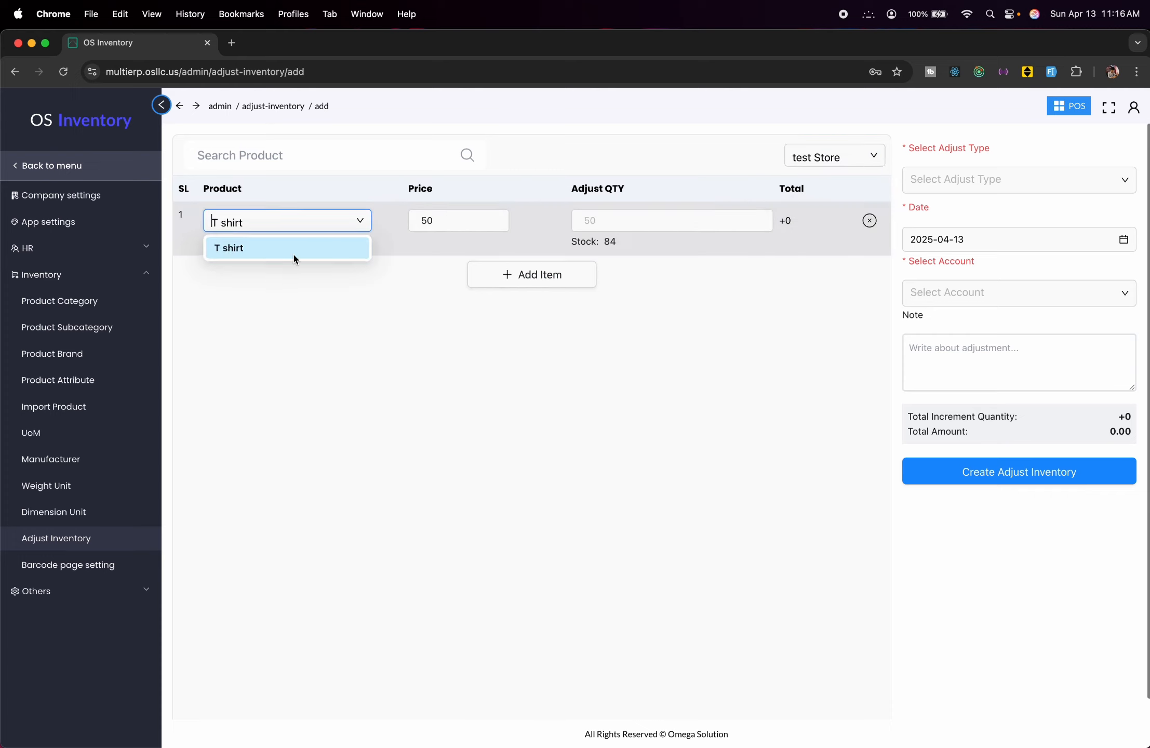
{"action": "left_click", "coordinate": [390, 307]}
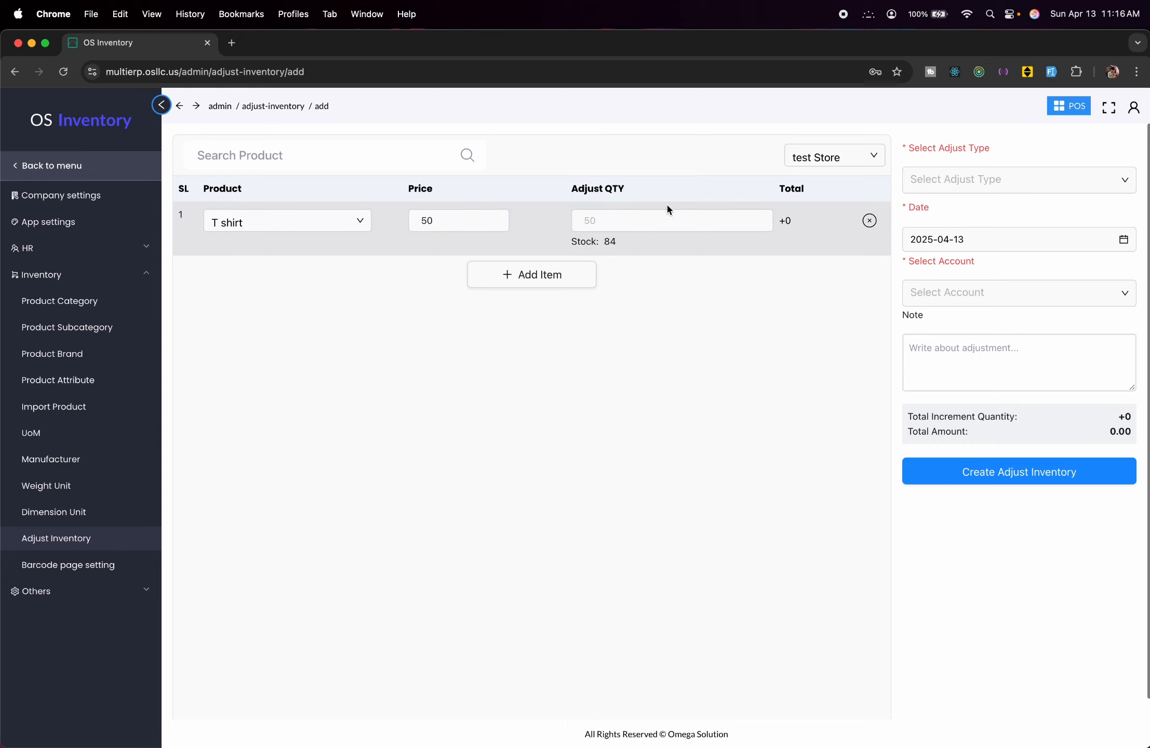
{"action": "left_click", "coordinate": [630, 220]}
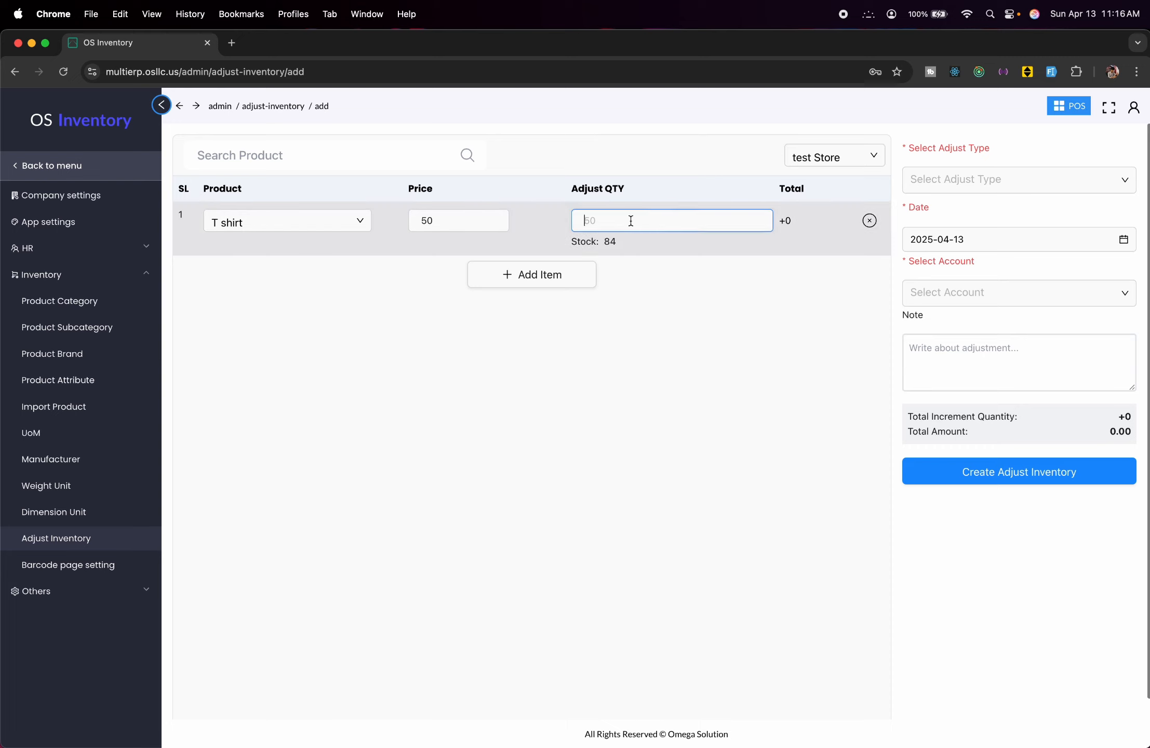
{"action": "type", "text": "20"}
{"action": "left_click", "coordinate": [689, 281]}
Set the adjustment type to Increment, charge it to Bank, and submit.
{"action": "left_click", "coordinate": [958, 180]}
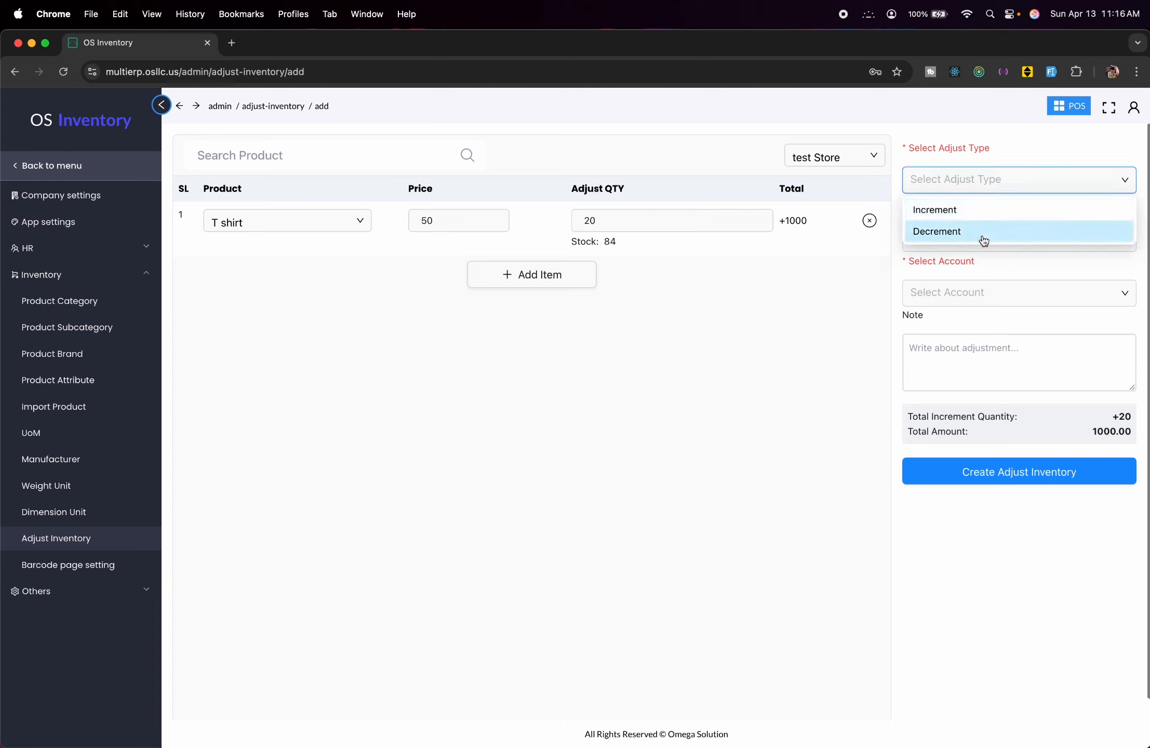
{"action": "left_click", "coordinate": [970, 209]}
{"action": "left_click", "coordinate": [978, 187]}
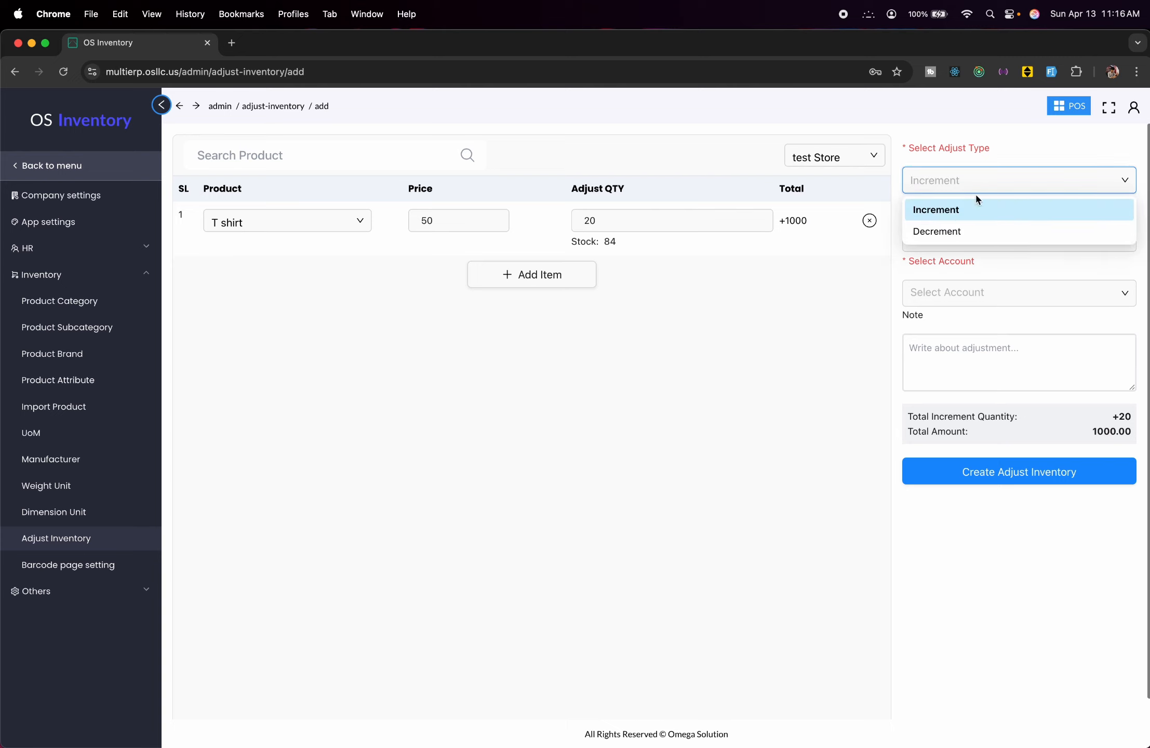
{"action": "left_click", "coordinate": [965, 207]}
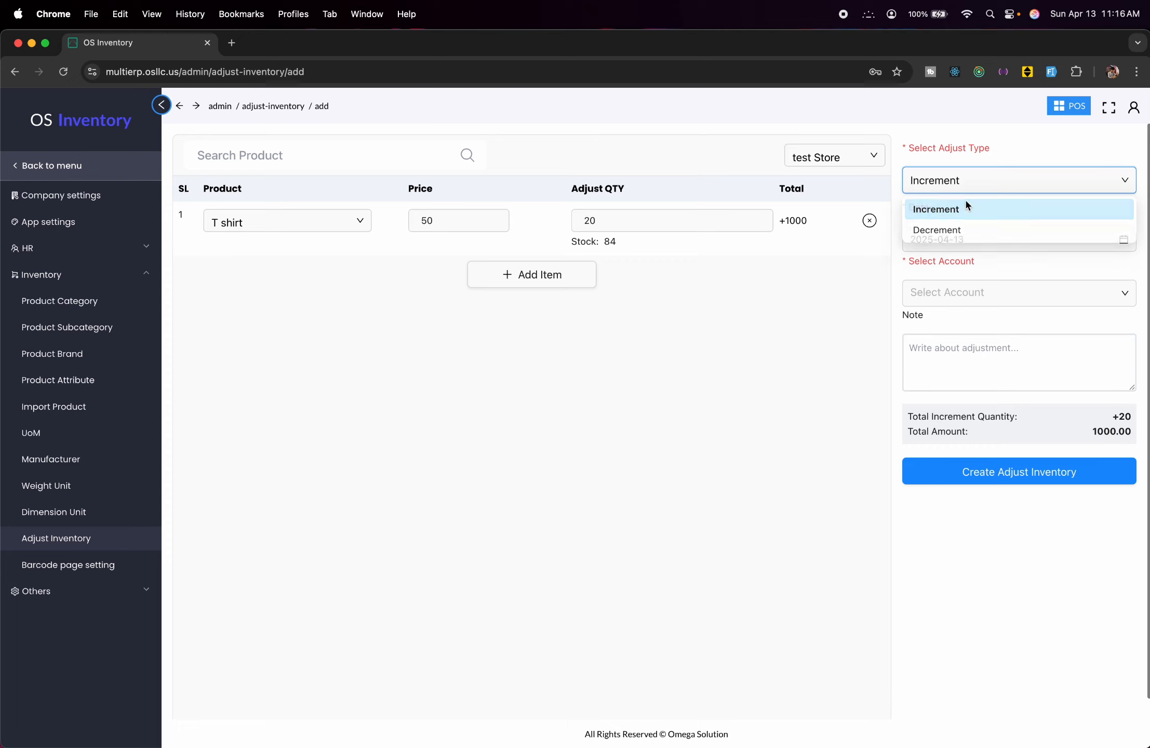
{"action": "left_click", "coordinate": [997, 293]}
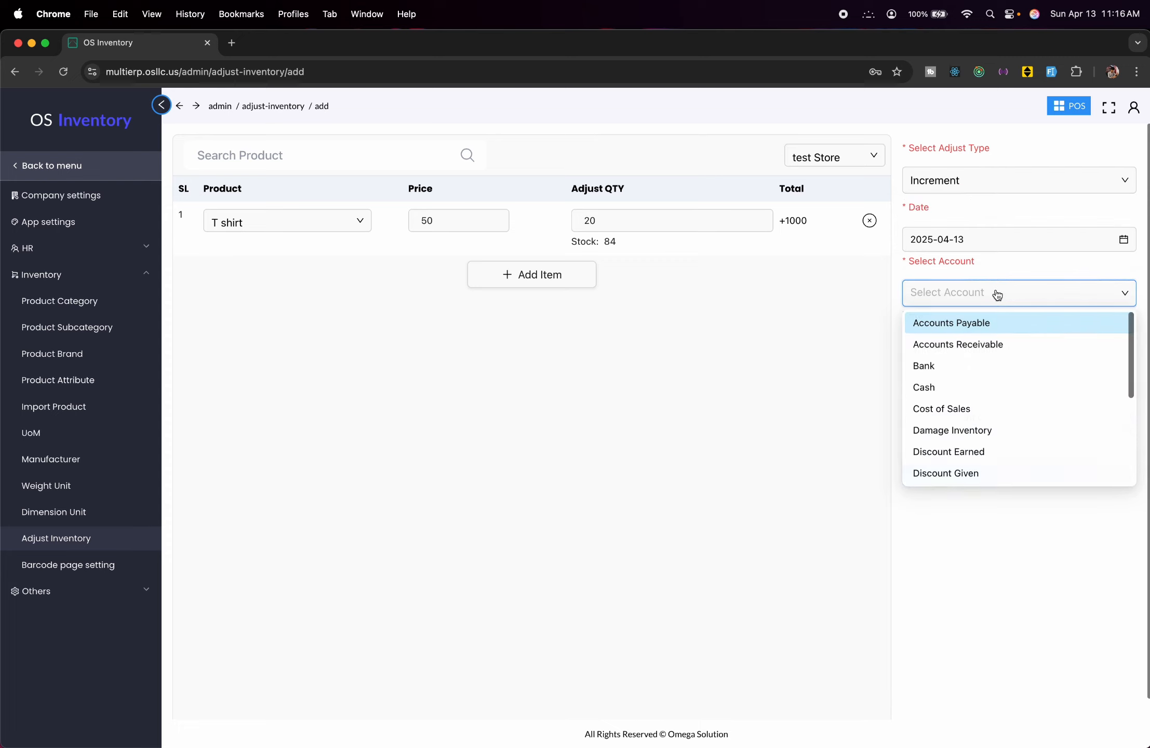
{"action": "left_click", "coordinate": [929, 372]}
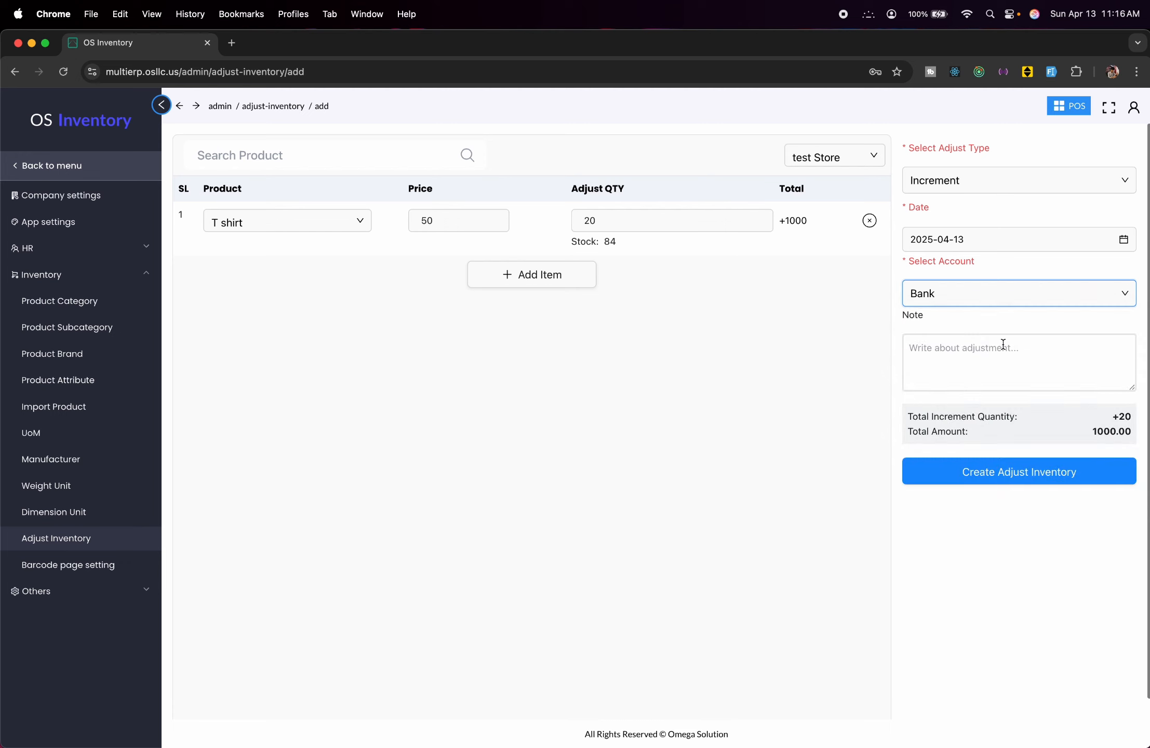
{"action": "left_click", "coordinate": [990, 476]}
View the barcode print page settings, then the coupon and discount lists.
{"action": "left_click", "coordinate": [111, 571]}
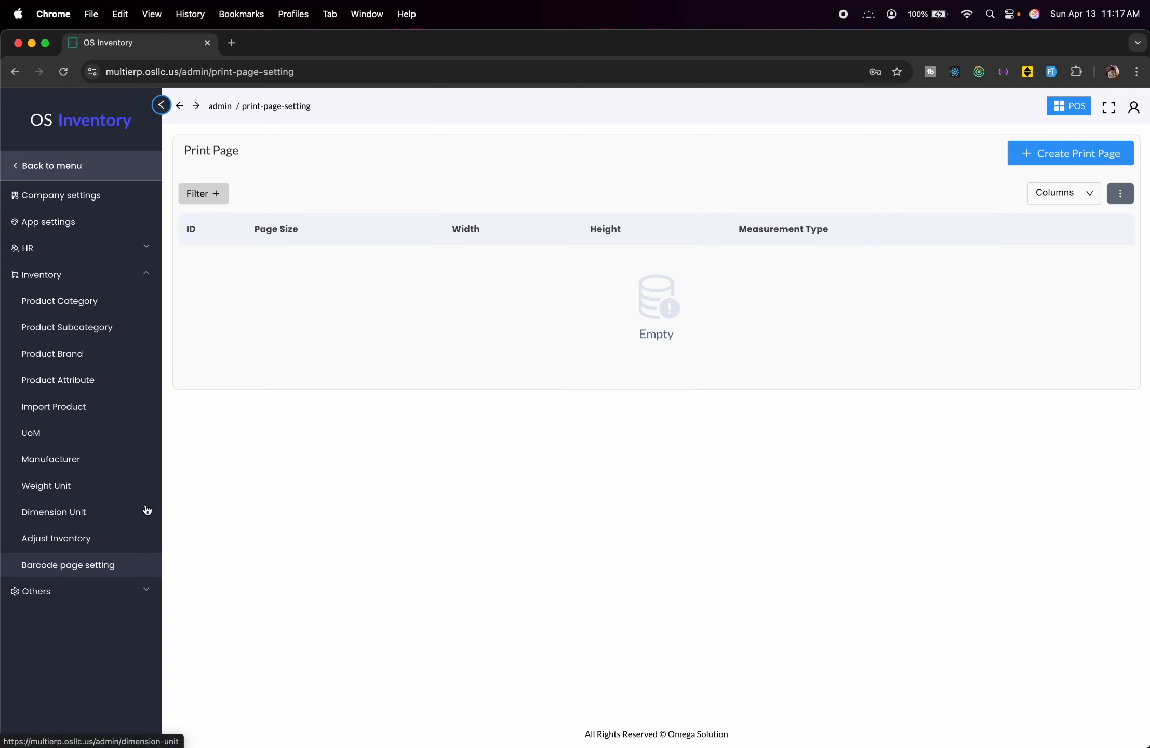
{"action": "left_click", "coordinate": [61, 595]}
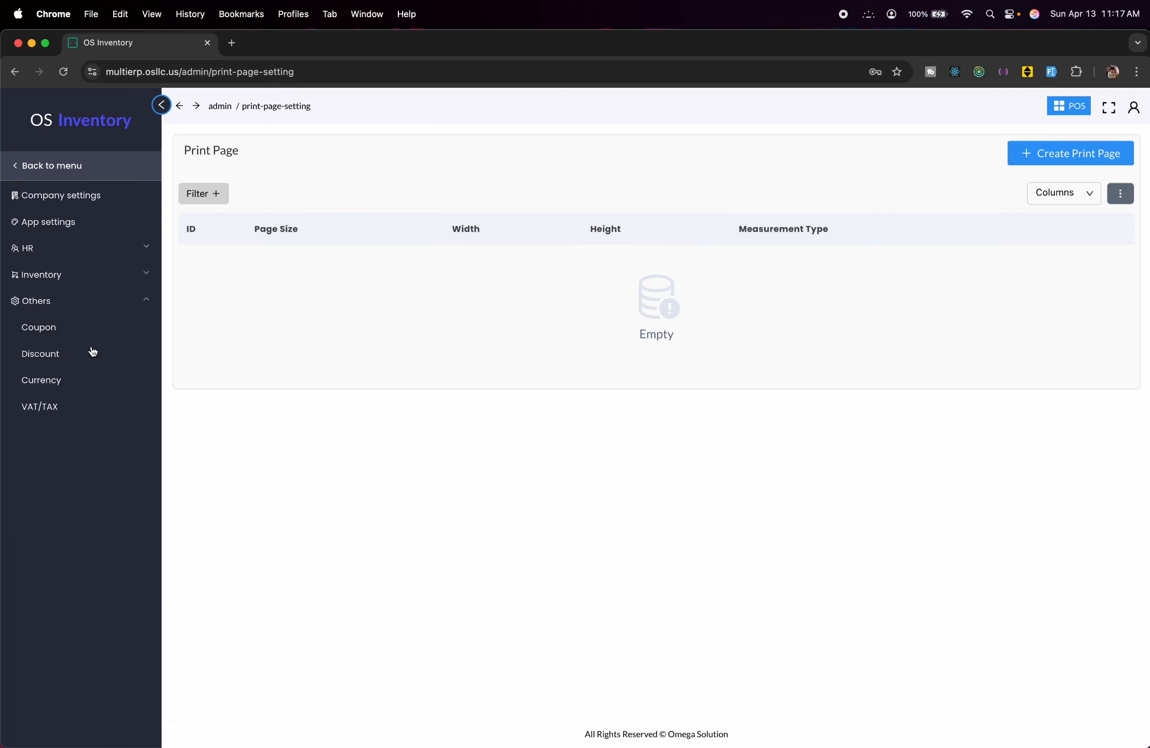
{"action": "left_click", "coordinate": [57, 333]}
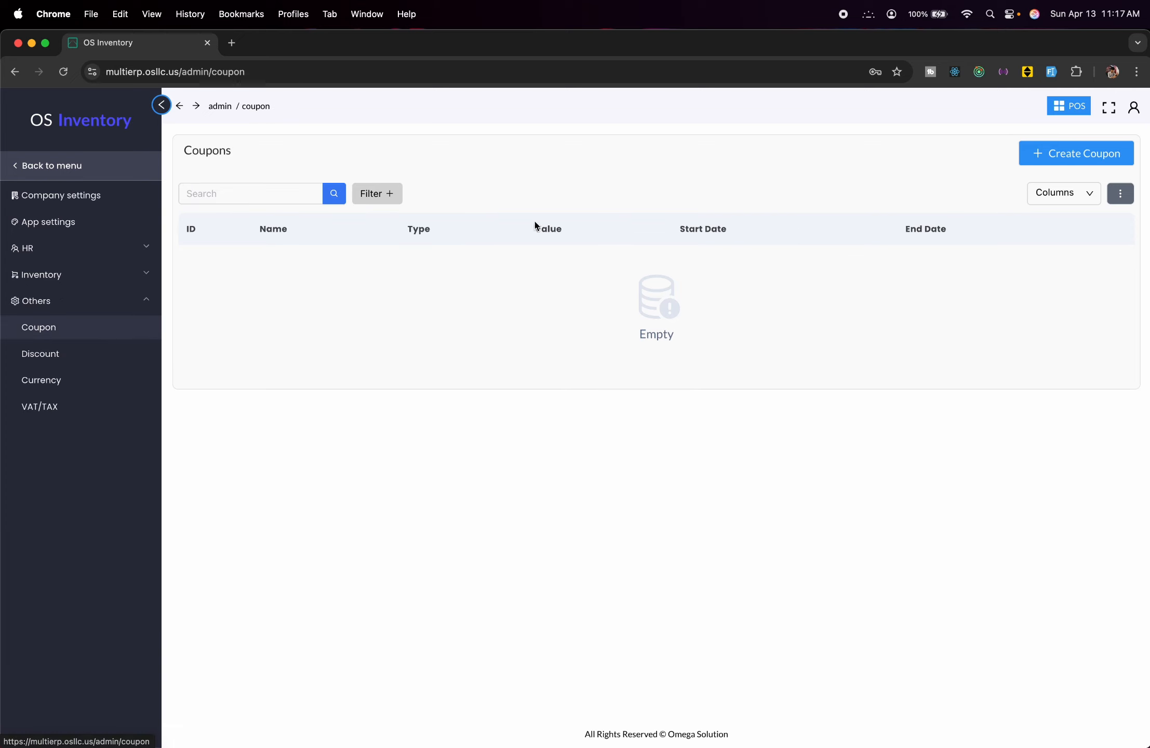
{"action": "left_click", "coordinate": [89, 346]}
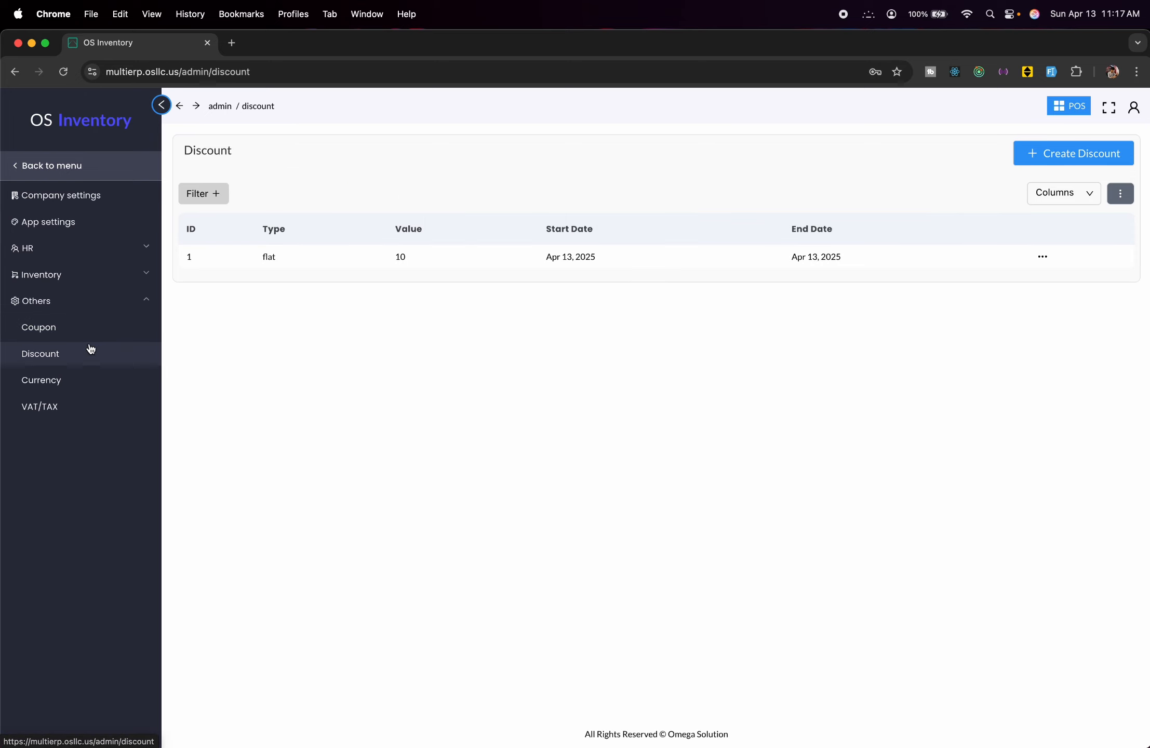
Page through both pages of the currency list and finish on the empty VAT/Tax list.
{"action": "left_click", "coordinate": [104, 385]}
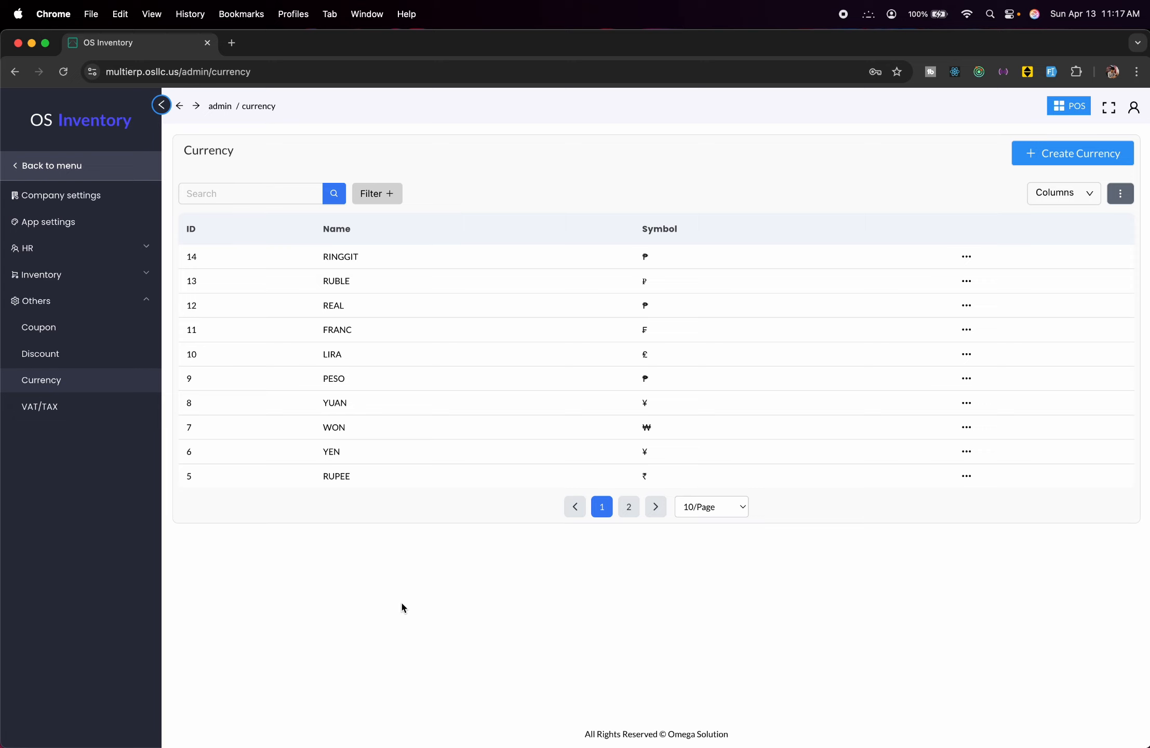
{"action": "left_click", "coordinate": [628, 505]}
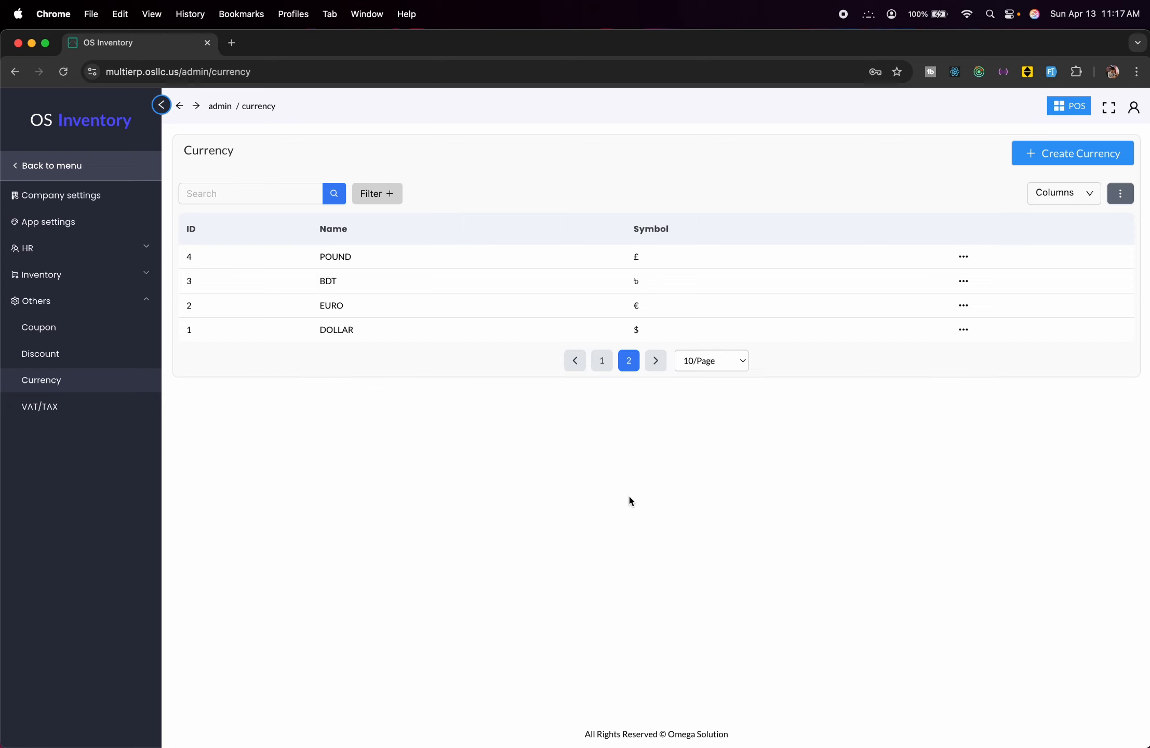
{"action": "left_click", "coordinate": [115, 404]}
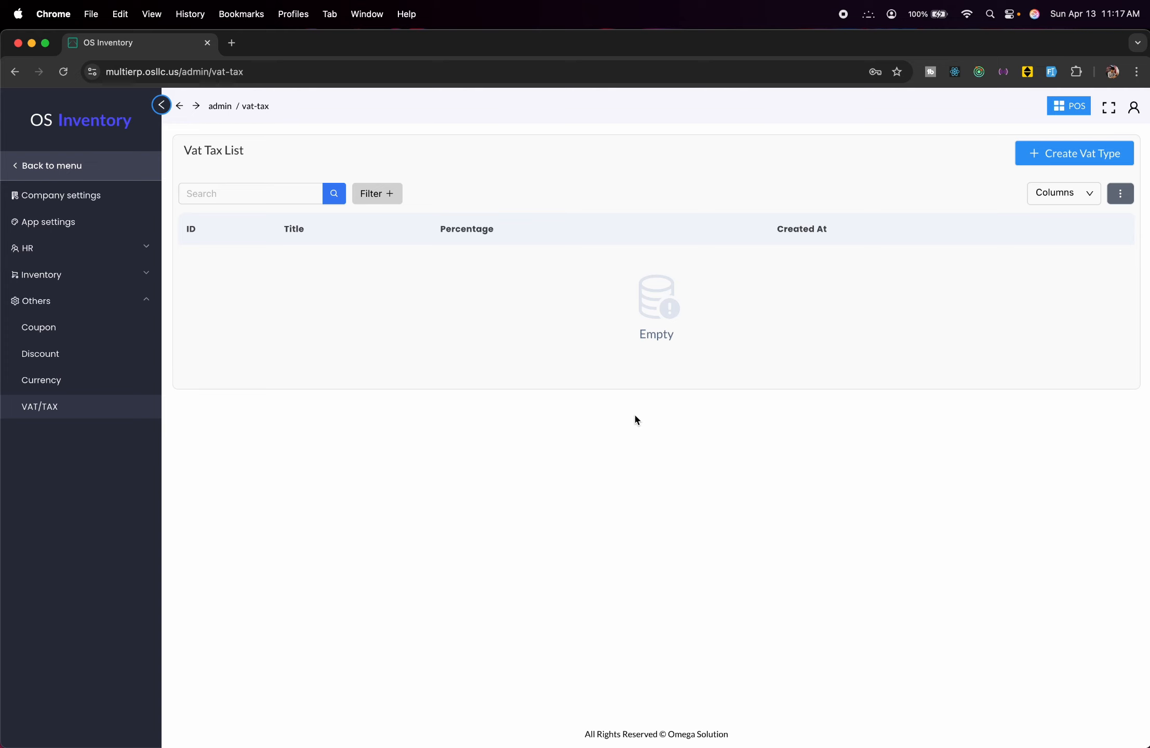
{"action": "left_click", "coordinate": [75, 164]}
Return to the dashboard, glance at Create Sale, and expand the Inventory pages.
{"action": "left_click", "coordinate": [75, 164]}
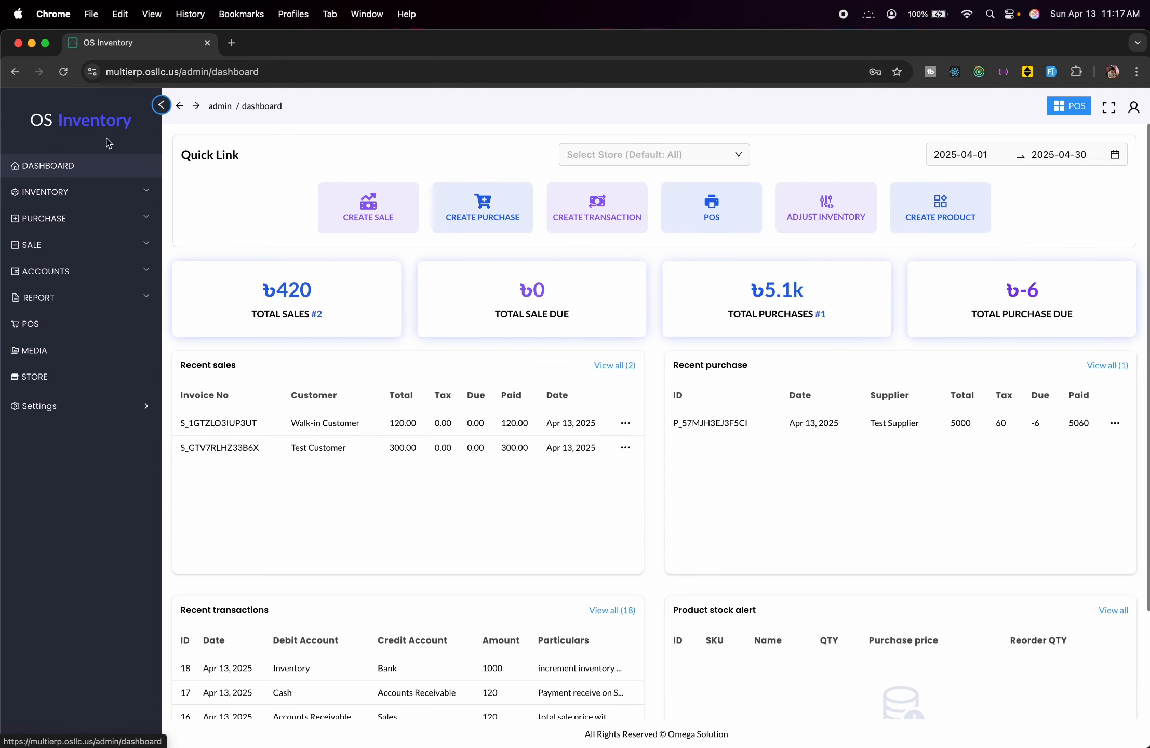
{"action": "scroll", "coordinate": [593, 416], "scroll_direction": "down", "scroll_amount": 3}
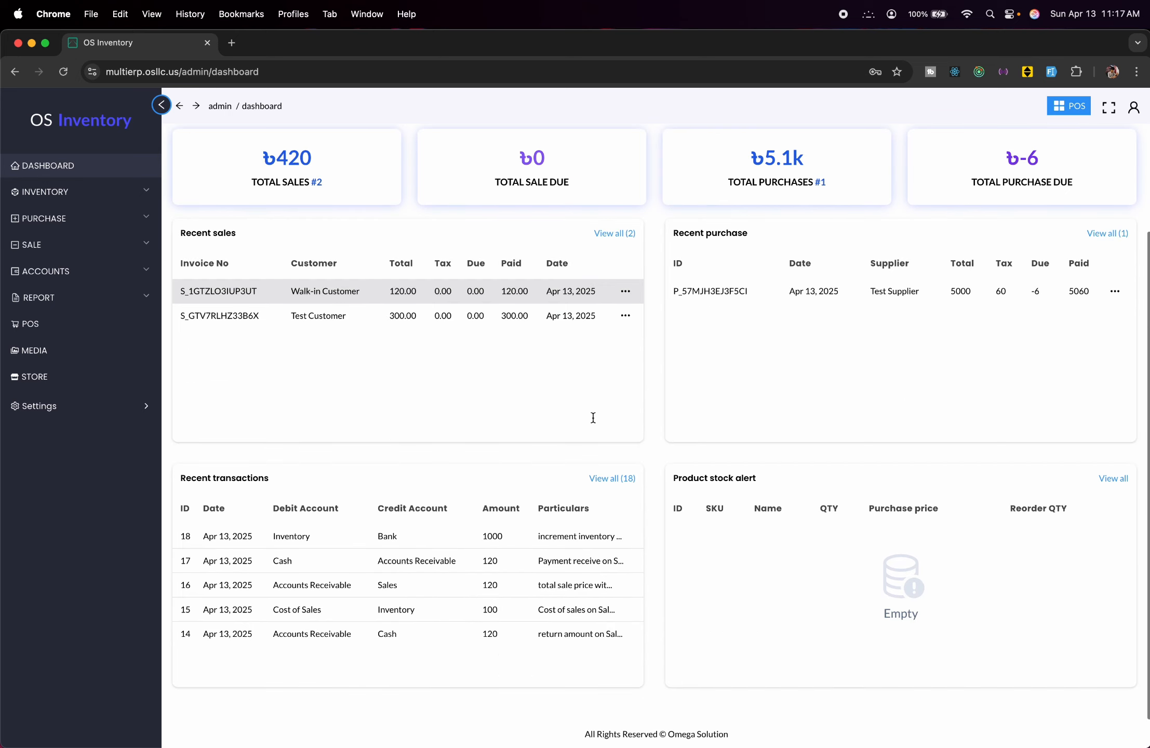
{"action": "scroll", "coordinate": [594, 421], "scroll_direction": "up", "scroll_amount": 3}
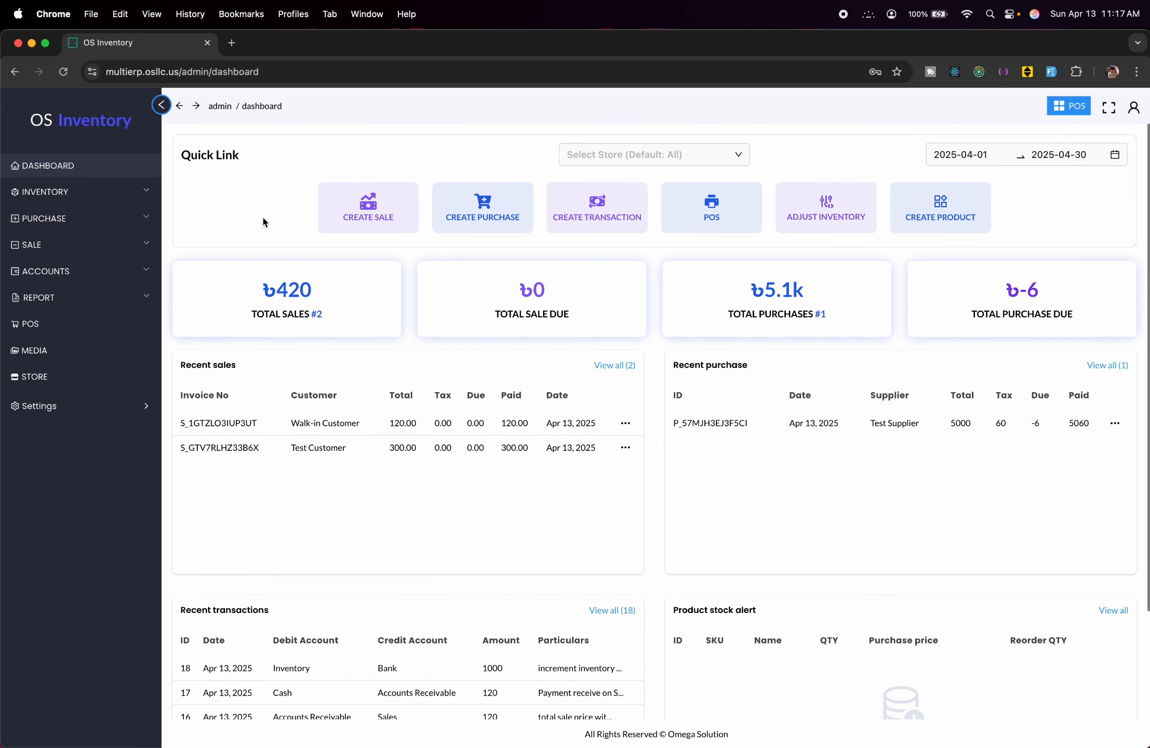
{"action": "left_click", "coordinate": [387, 212]}
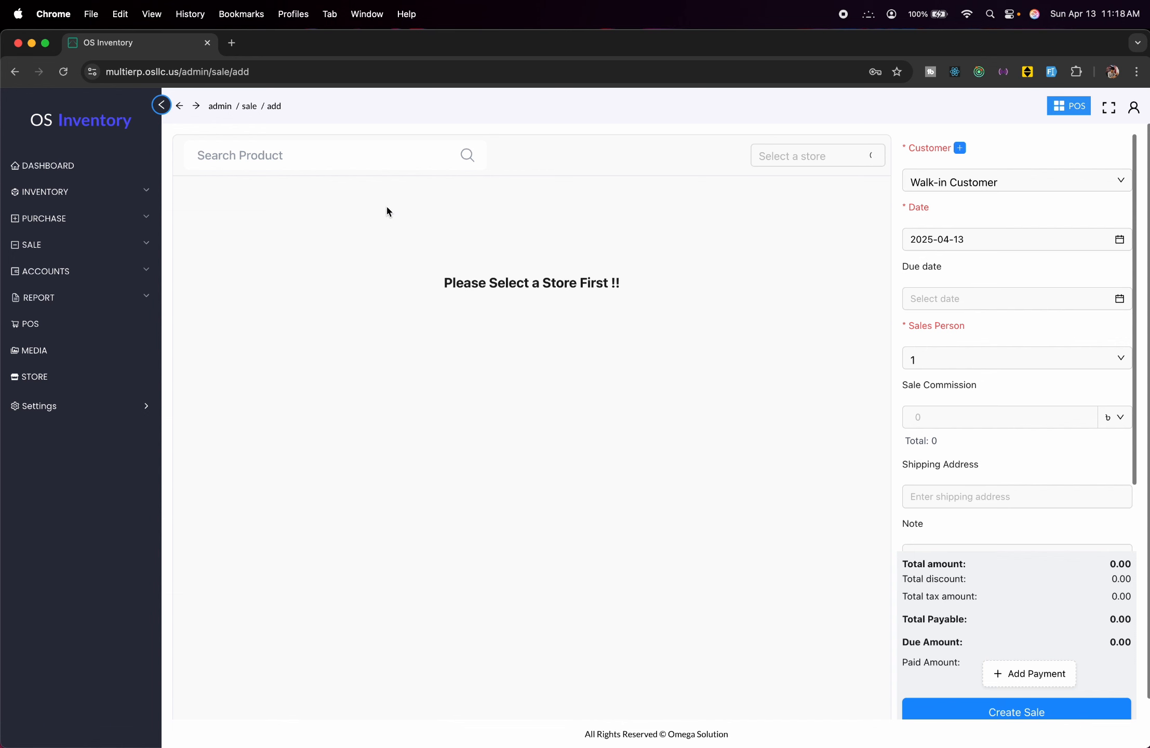
{"action": "left_click", "coordinate": [208, 106]}
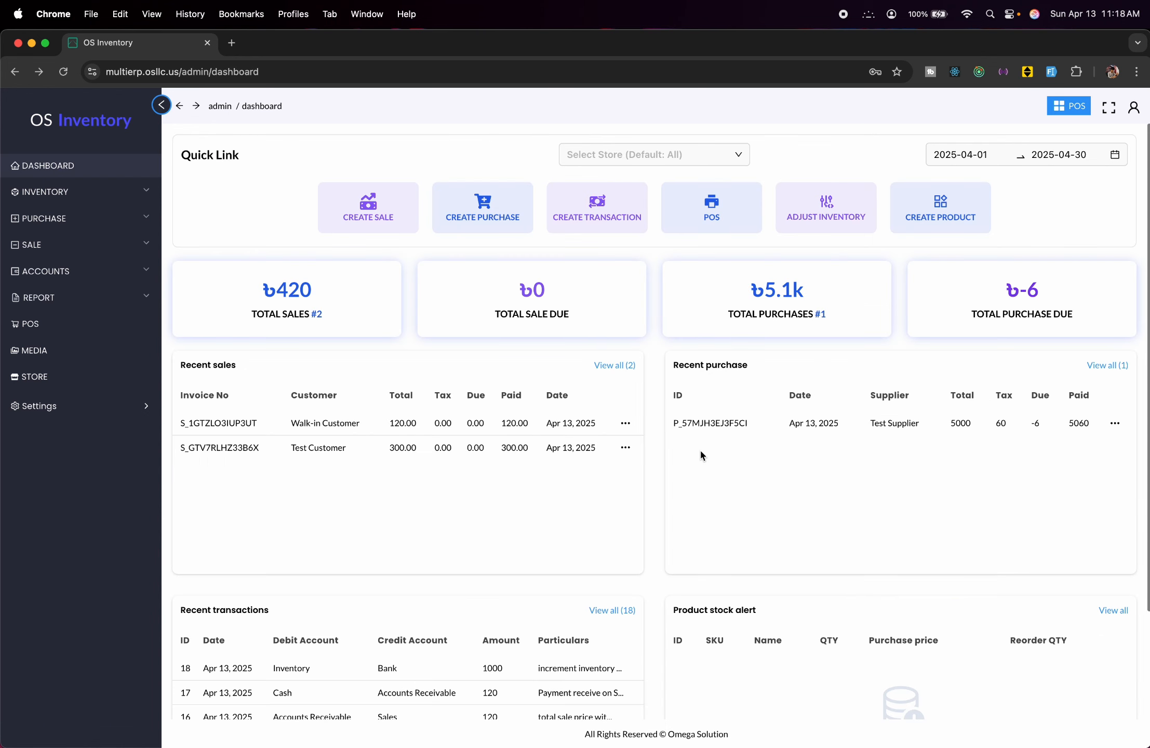
{"action": "left_click", "coordinate": [84, 192]}
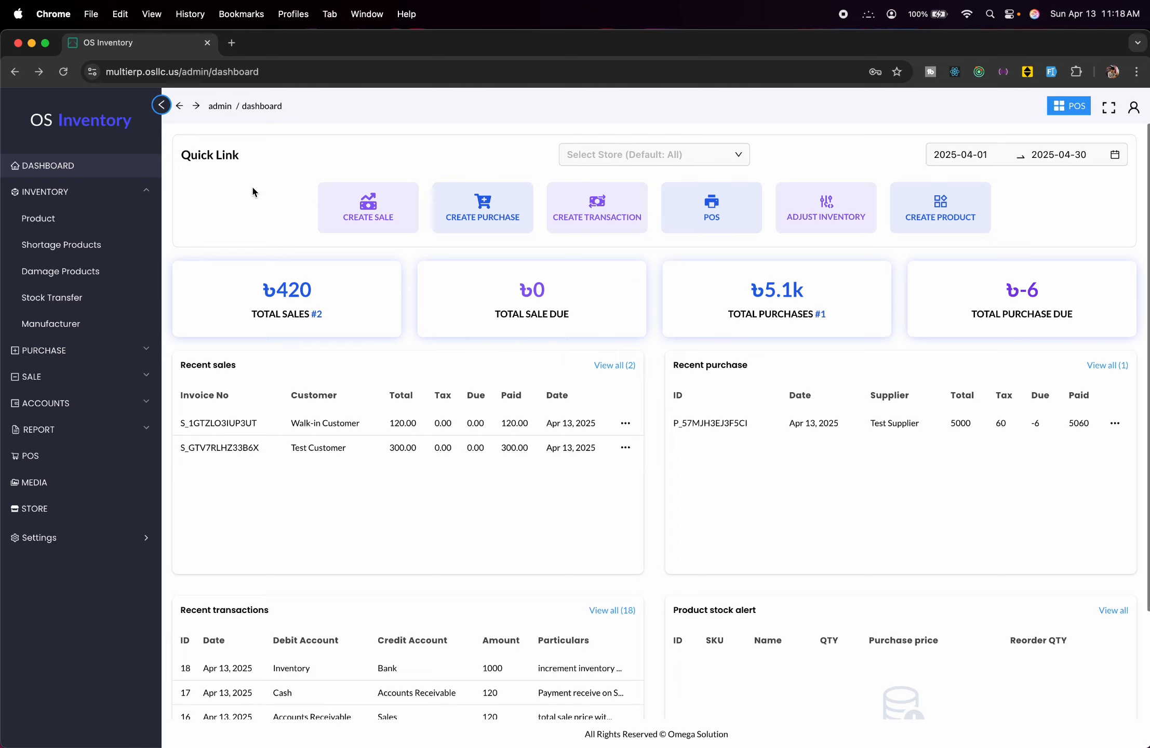
Check the shortage and product lists, then enter a new product Abc with SKU abc.
{"action": "left_click", "coordinate": [104, 258]}
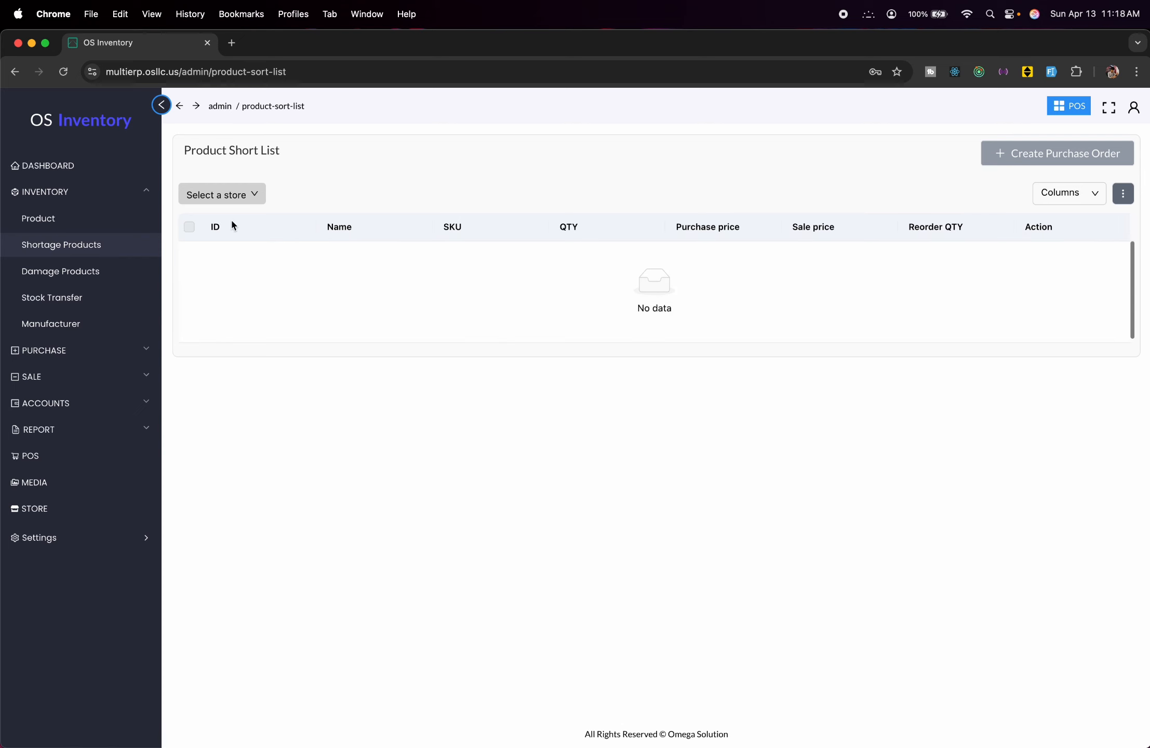
{"action": "left_click", "coordinate": [82, 220]}
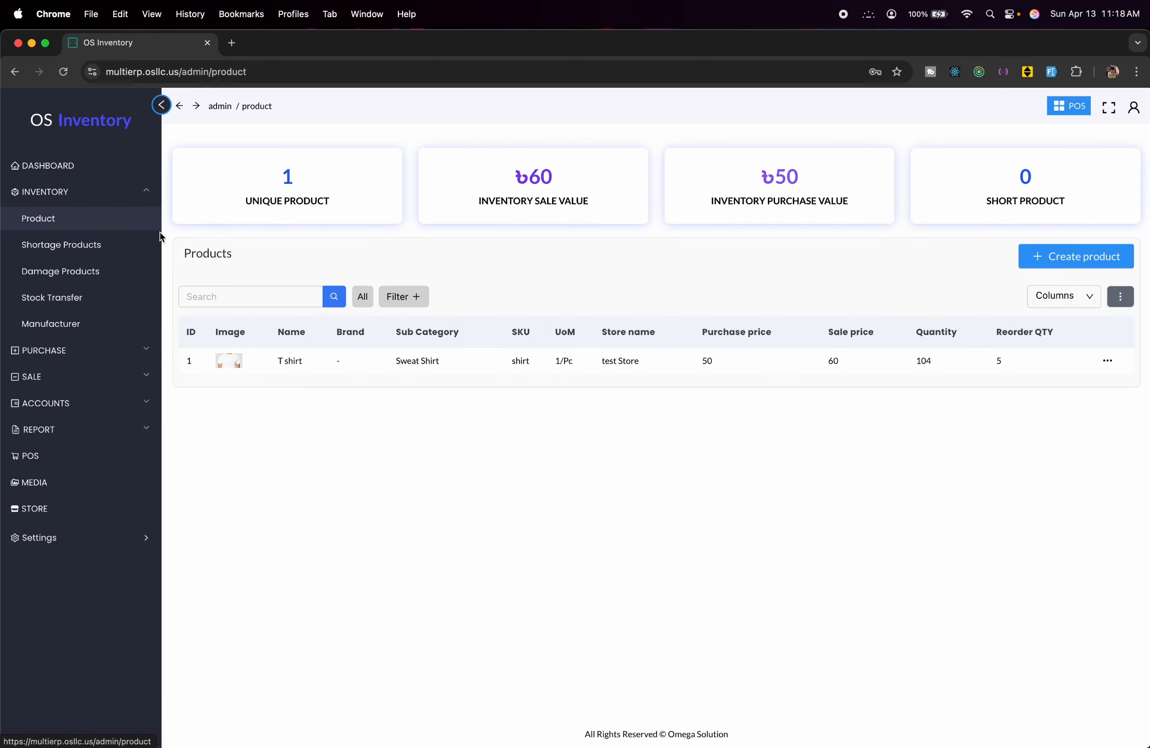
{"action": "left_click", "coordinate": [1072, 269]}
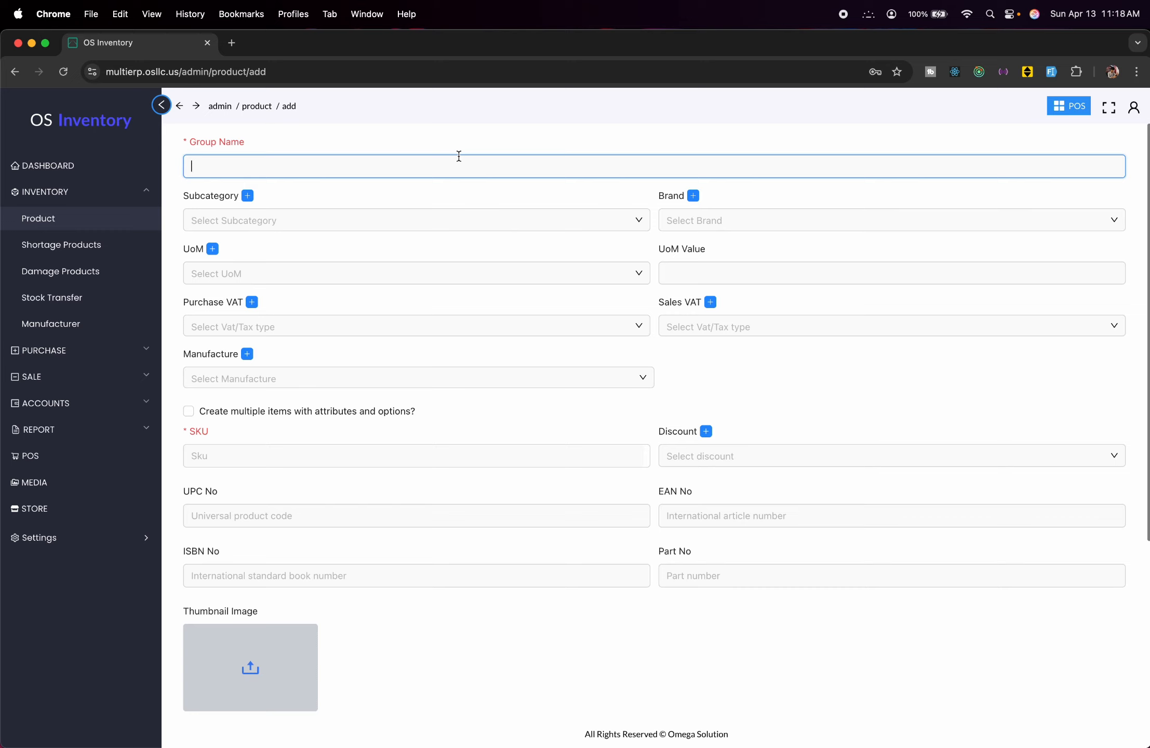
{"action": "type", "text": "Abc"}
{"action": "left_click", "coordinate": [354, 454]}
{"action": "type", "text": "abc"}
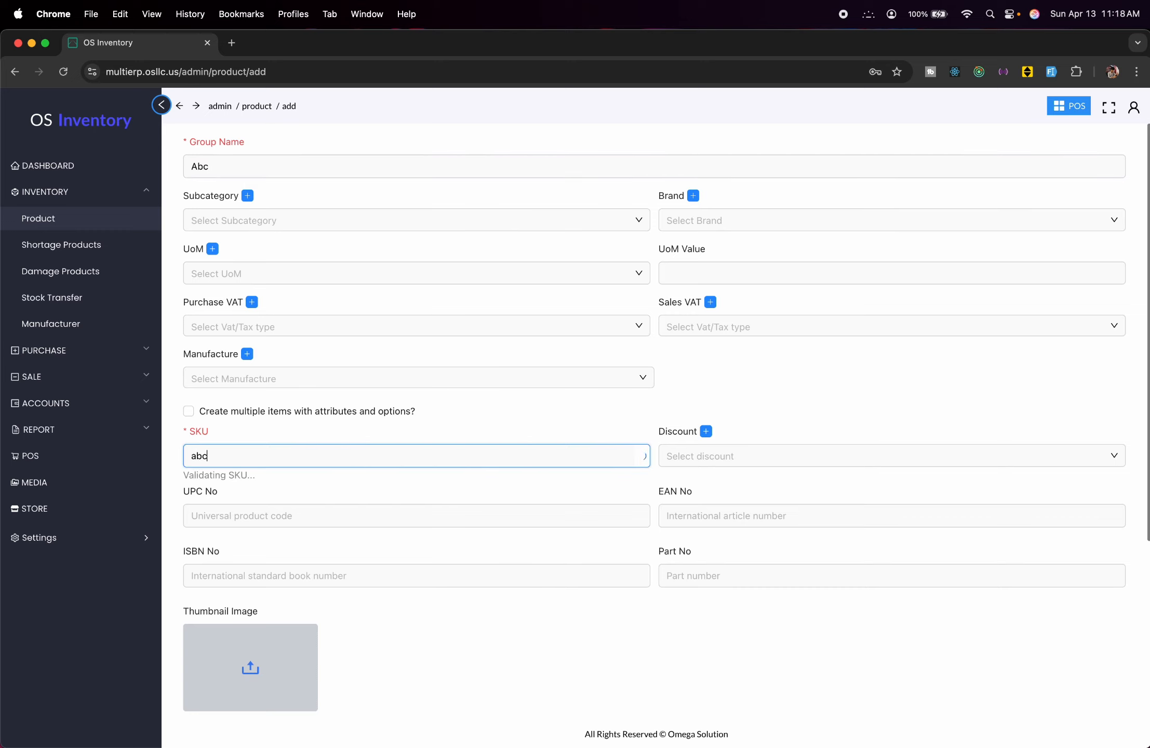
Save the new product Abc and go to the purchase invoice list.
{"action": "scroll", "coordinate": [298, 666], "scroll_direction": "down", "scroll_amount": 5}
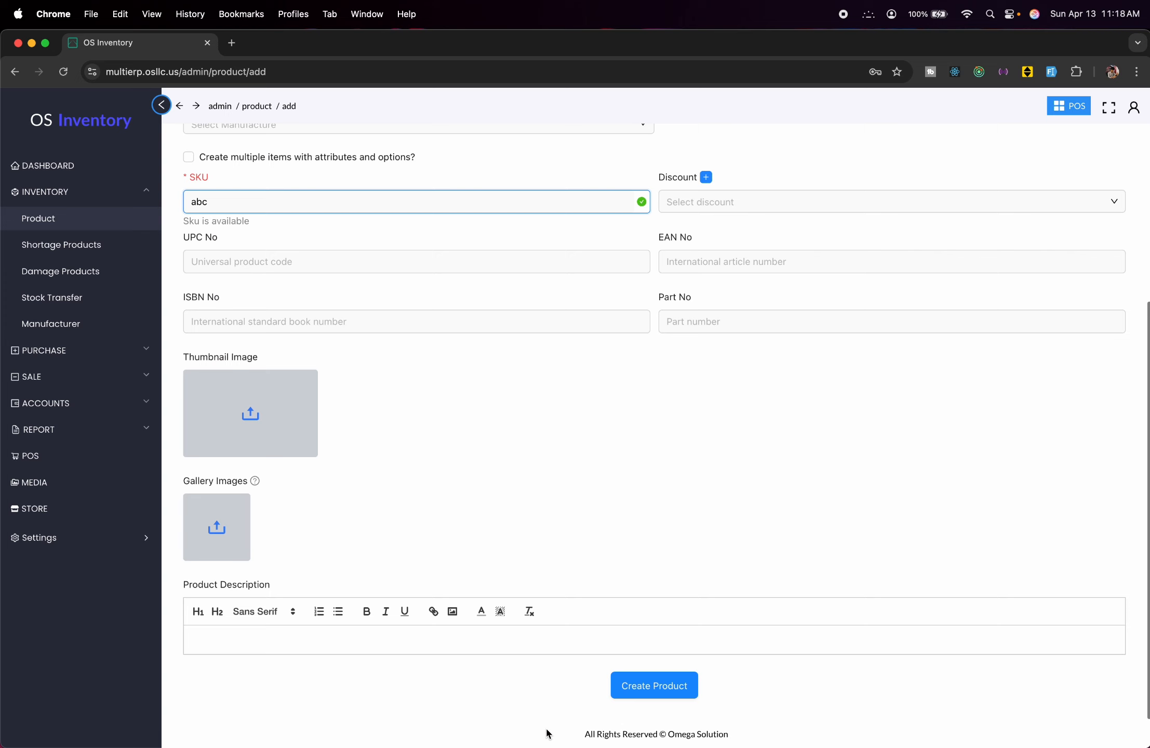
{"action": "left_click", "coordinate": [634, 690]}
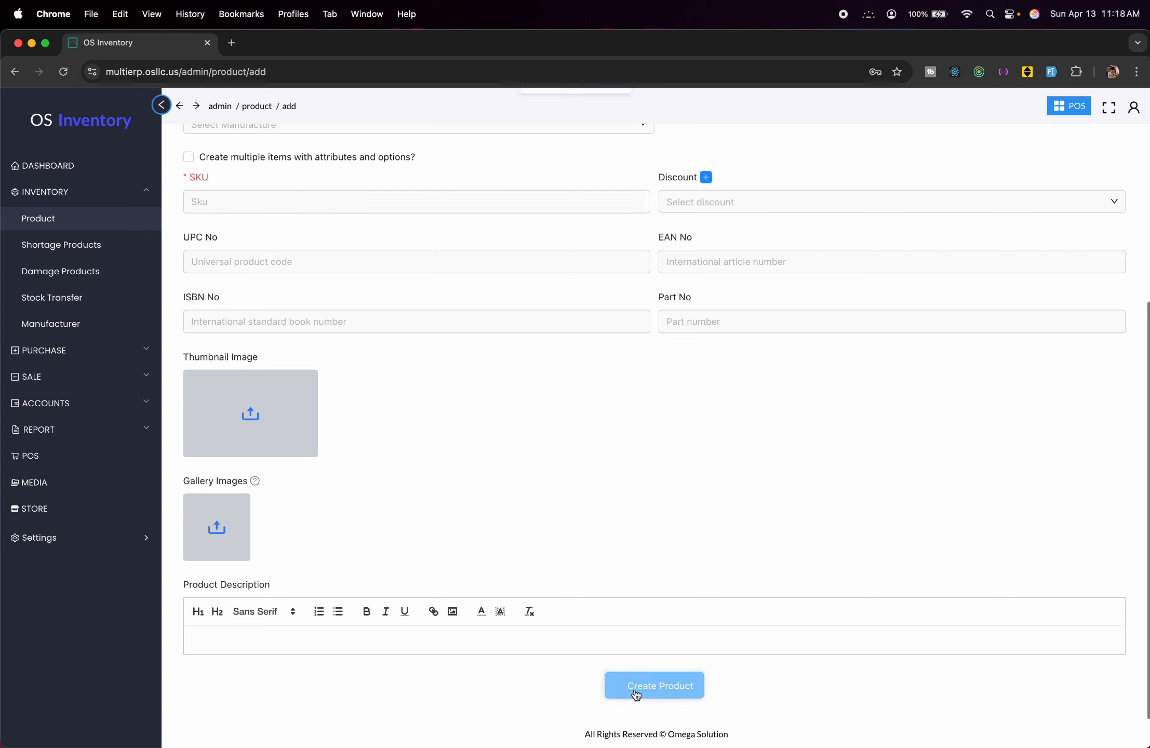
{"action": "left_click", "coordinate": [135, 350]}
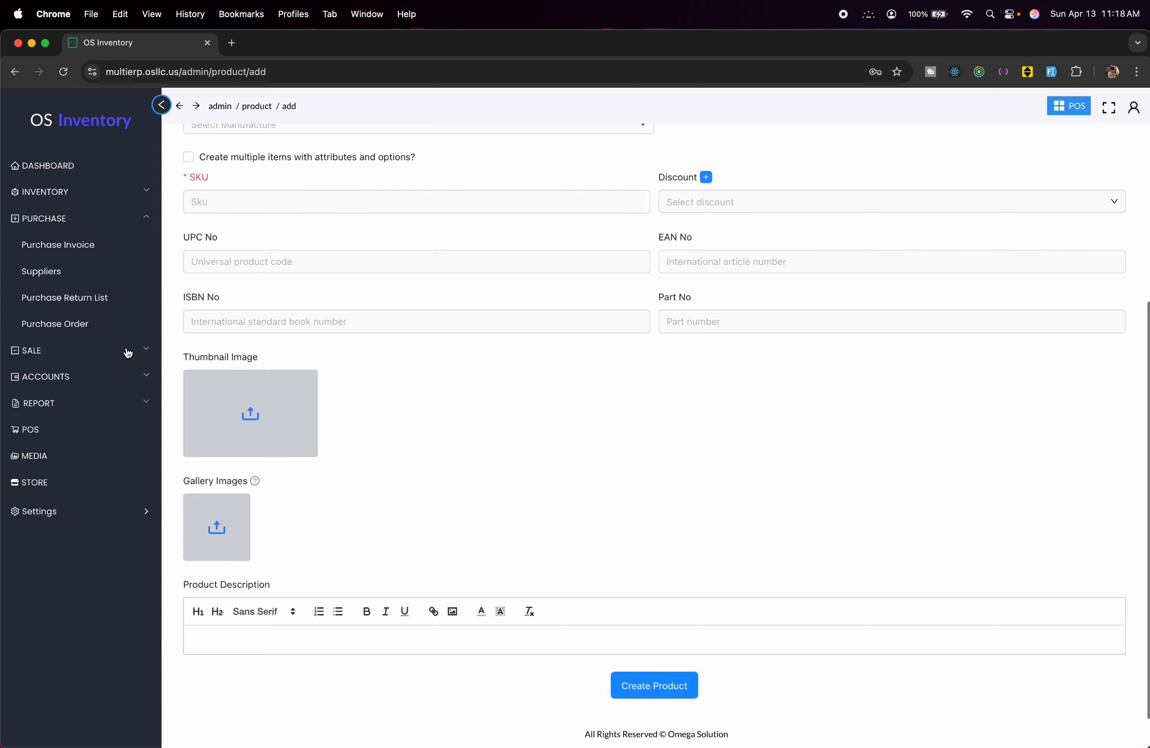
{"action": "left_click", "coordinate": [73, 256]}
Start a new purchase invoice with one Abc.
{"action": "left_click", "coordinate": [1099, 264]}
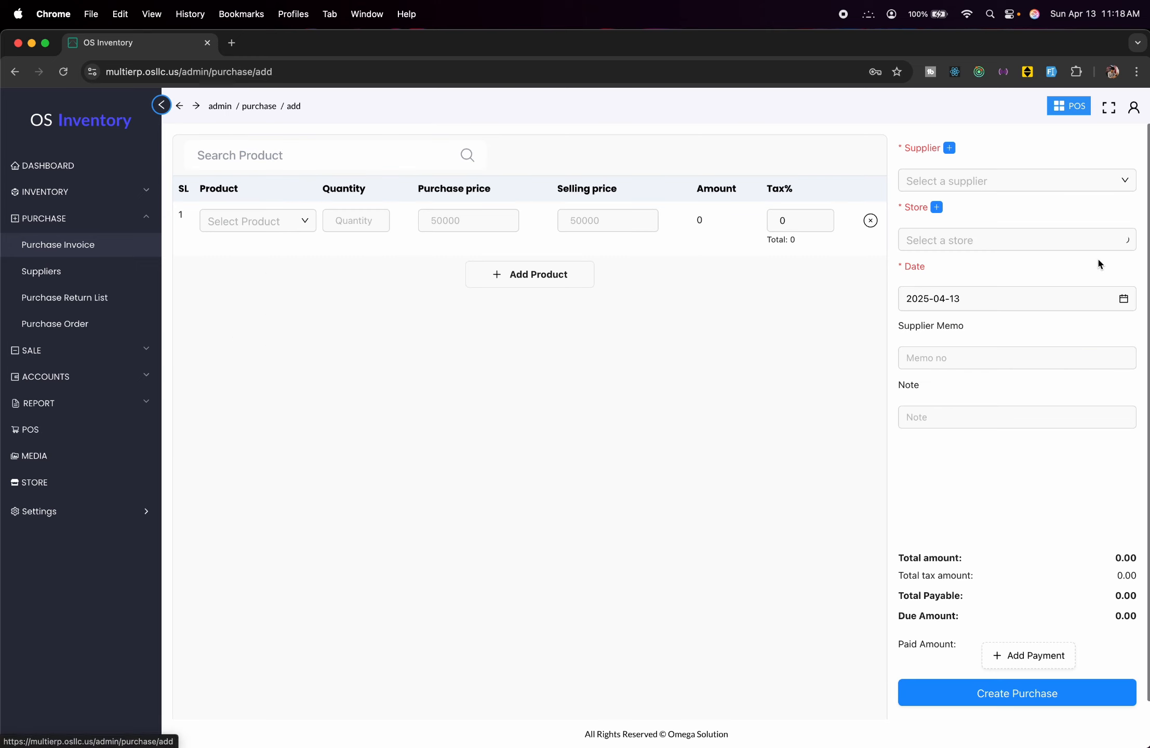
{"action": "left_click", "coordinate": [285, 219]}
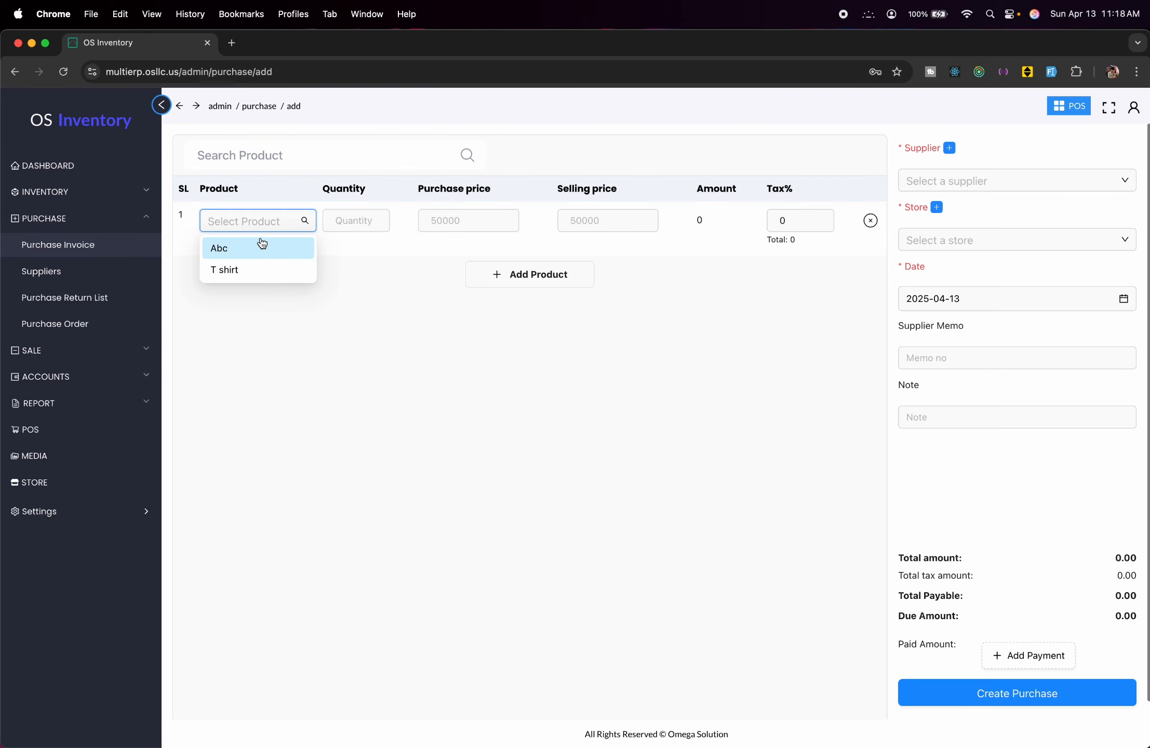
{"action": "left_click", "coordinate": [258, 246]}
{"action": "left_click", "coordinate": [295, 219]}
{"action": "key", "text": "BackSpace"}
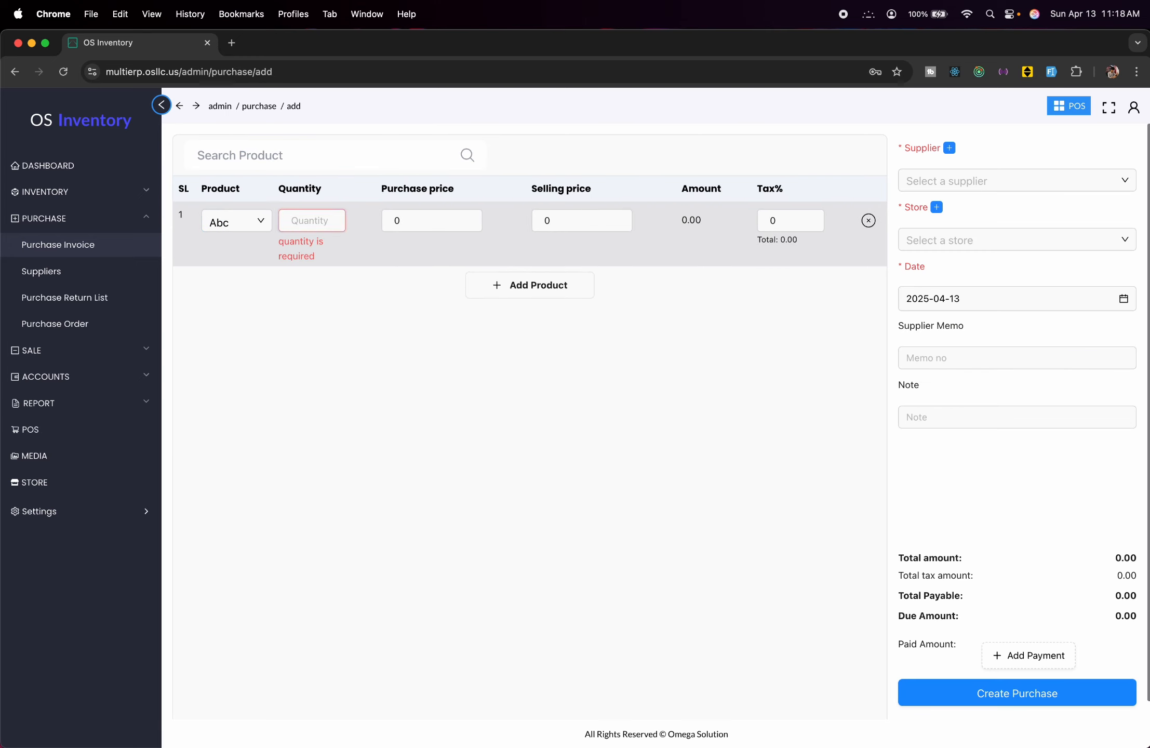
{"action": "type", "text": "1"}
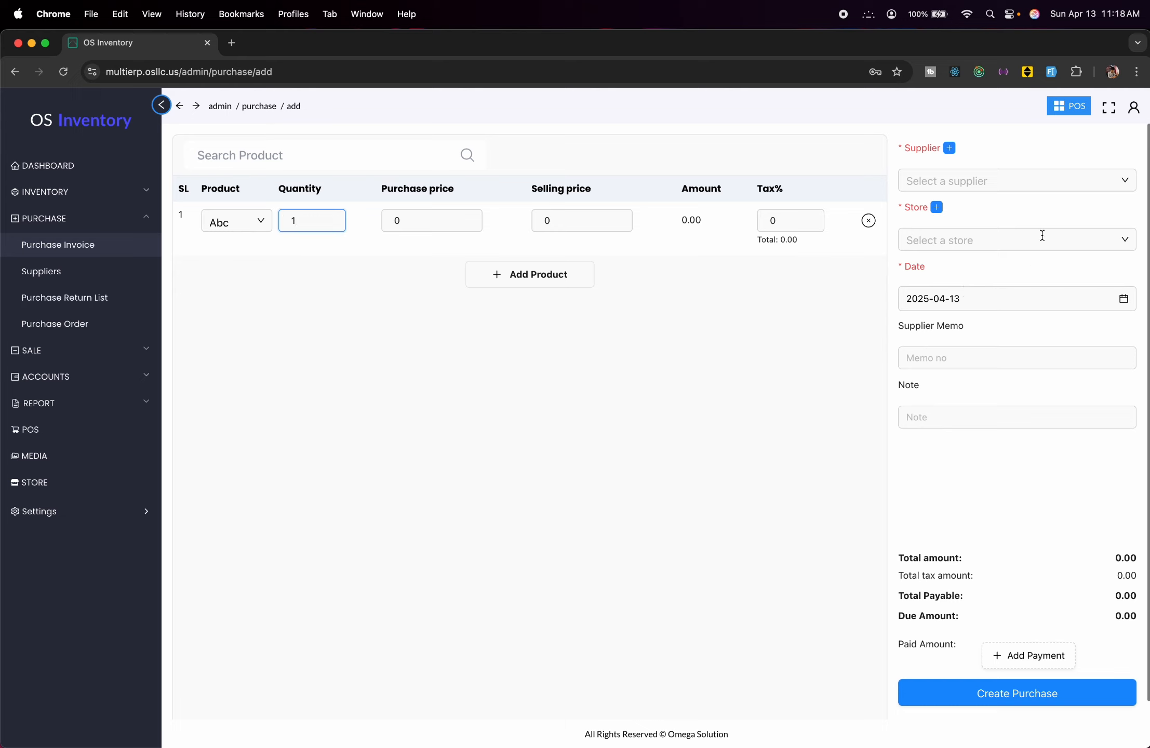
Set Test Supplier and test Store, save the purchase, and view the shortage products list.
{"action": "left_click", "coordinate": [1055, 187]}
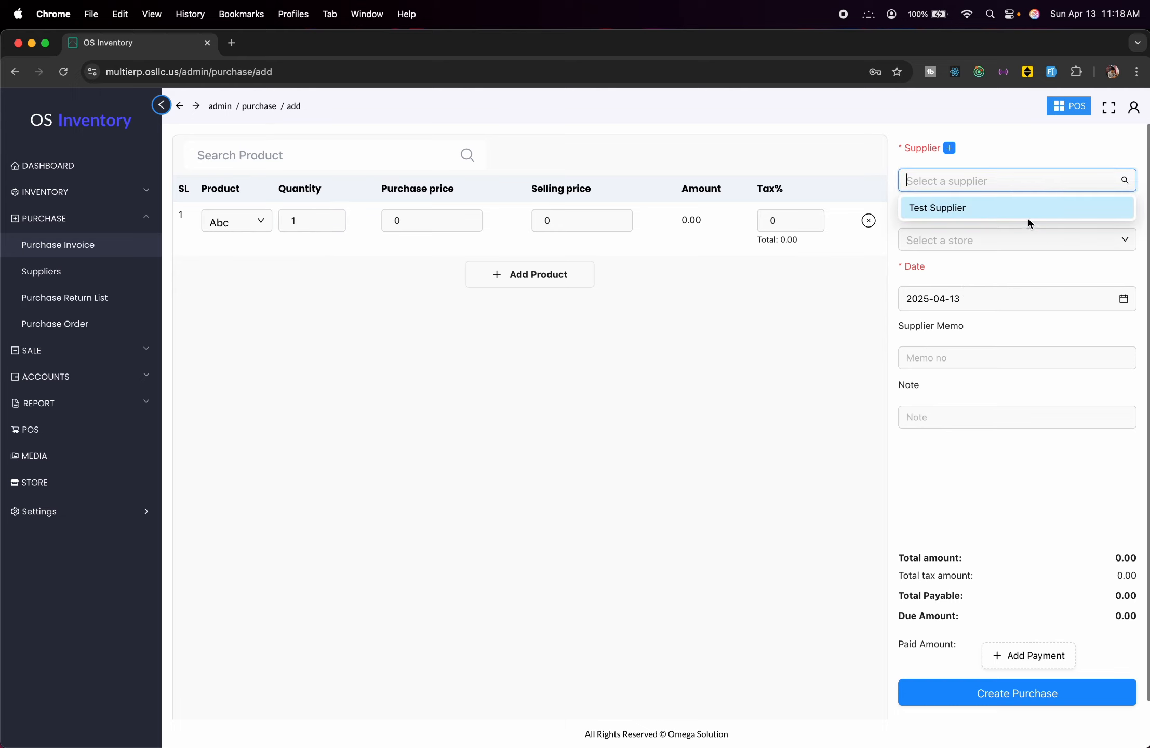
{"action": "left_click", "coordinate": [1037, 181]}
{"action": "left_click", "coordinate": [1011, 208]}
{"action": "left_click", "coordinate": [1016, 257]}
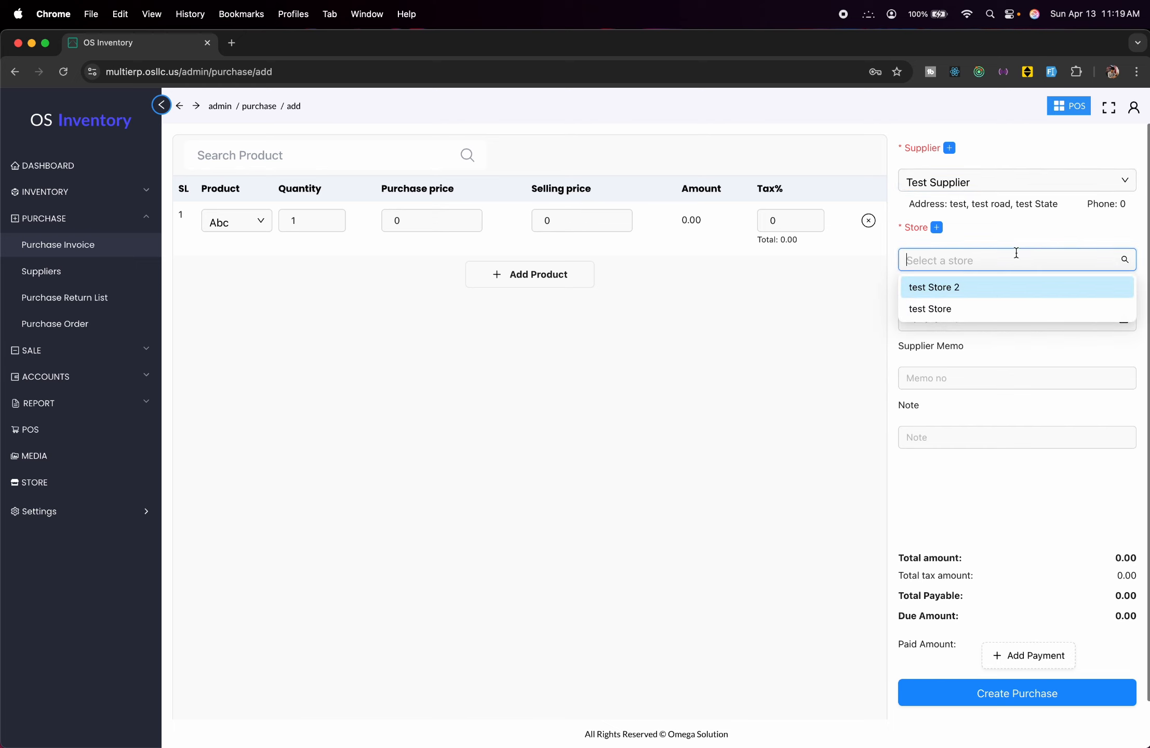
{"action": "left_click", "coordinate": [977, 310]}
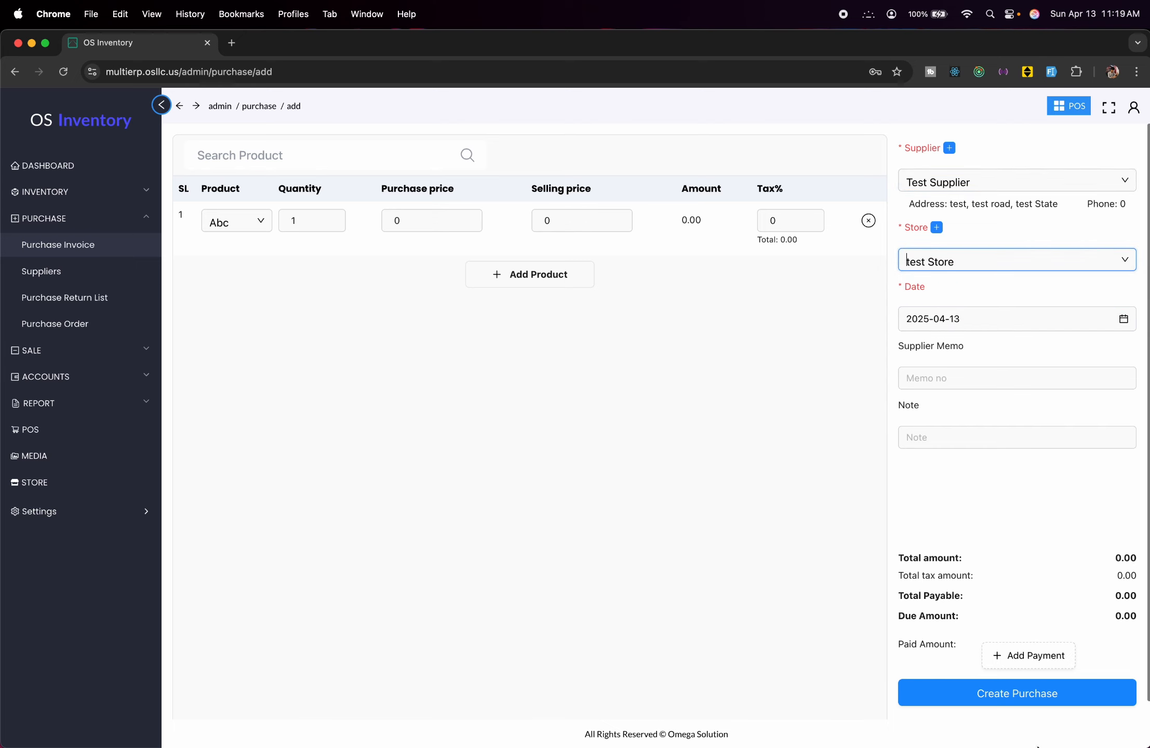
{"action": "left_click", "coordinate": [996, 694]}
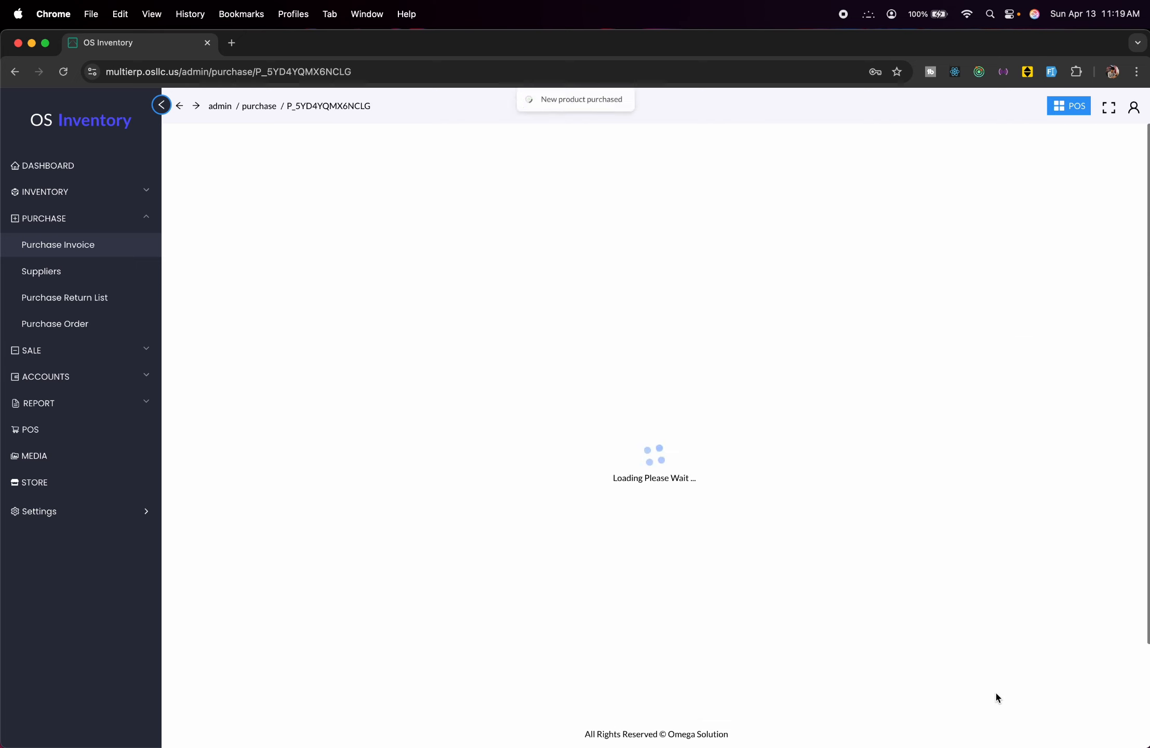
{"action": "left_click", "coordinate": [87, 193]}
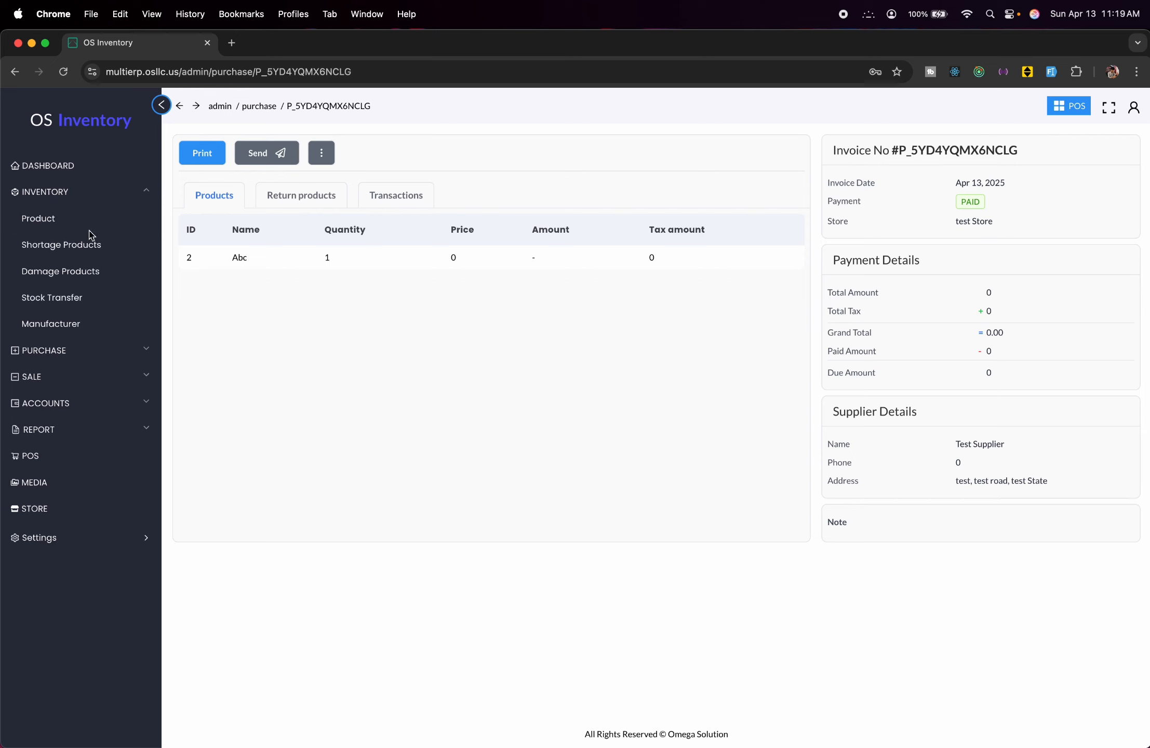
{"action": "left_click", "coordinate": [81, 254]}
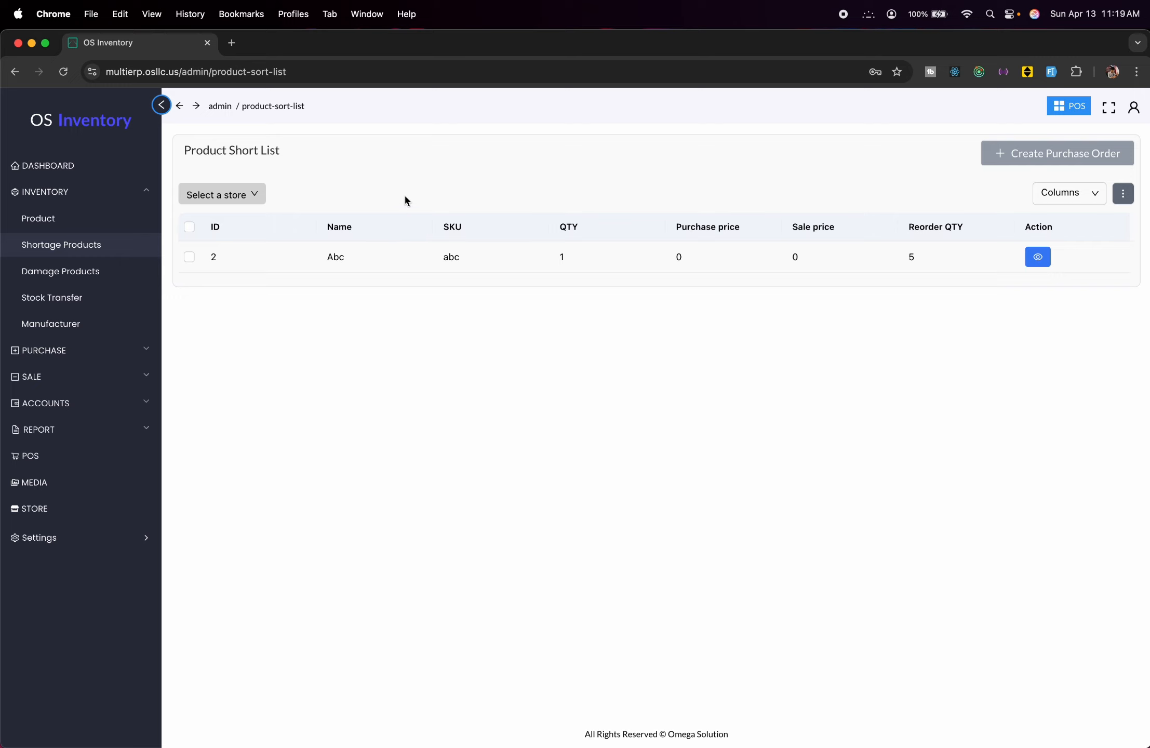
Browse the damaged products and stock transfer lists, and begin a new transfer.
{"action": "left_click", "coordinate": [78, 275]}
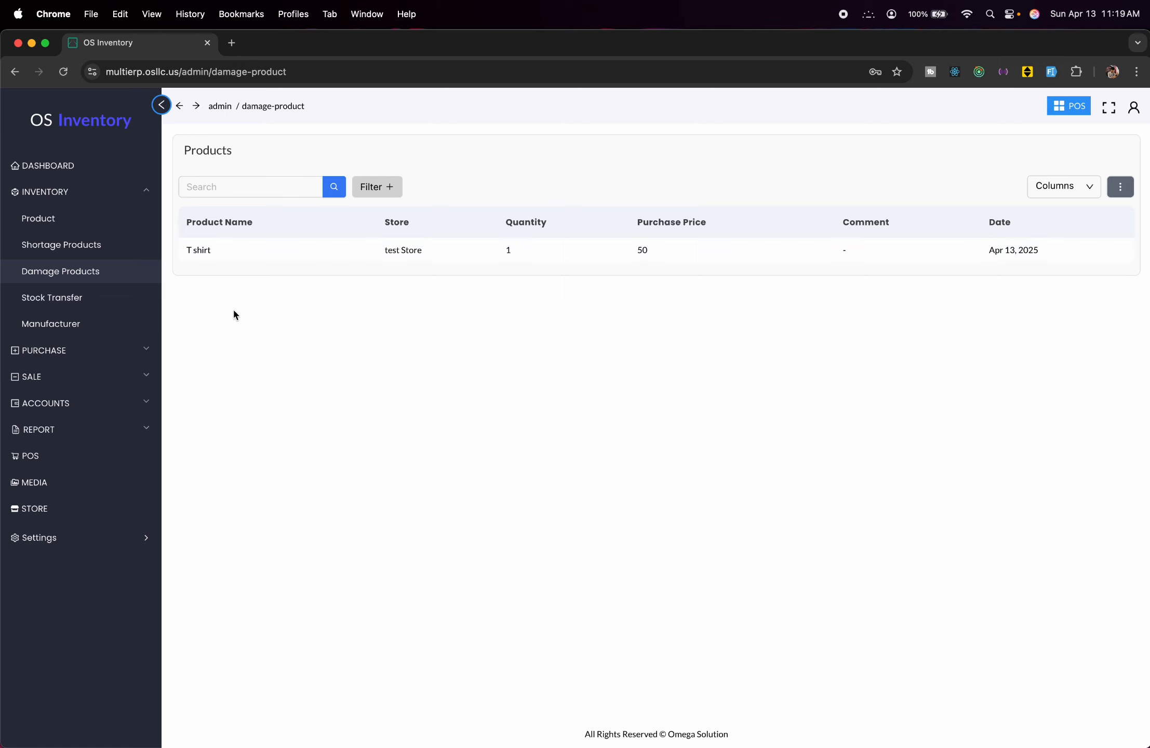
{"action": "left_click", "coordinate": [112, 304]}
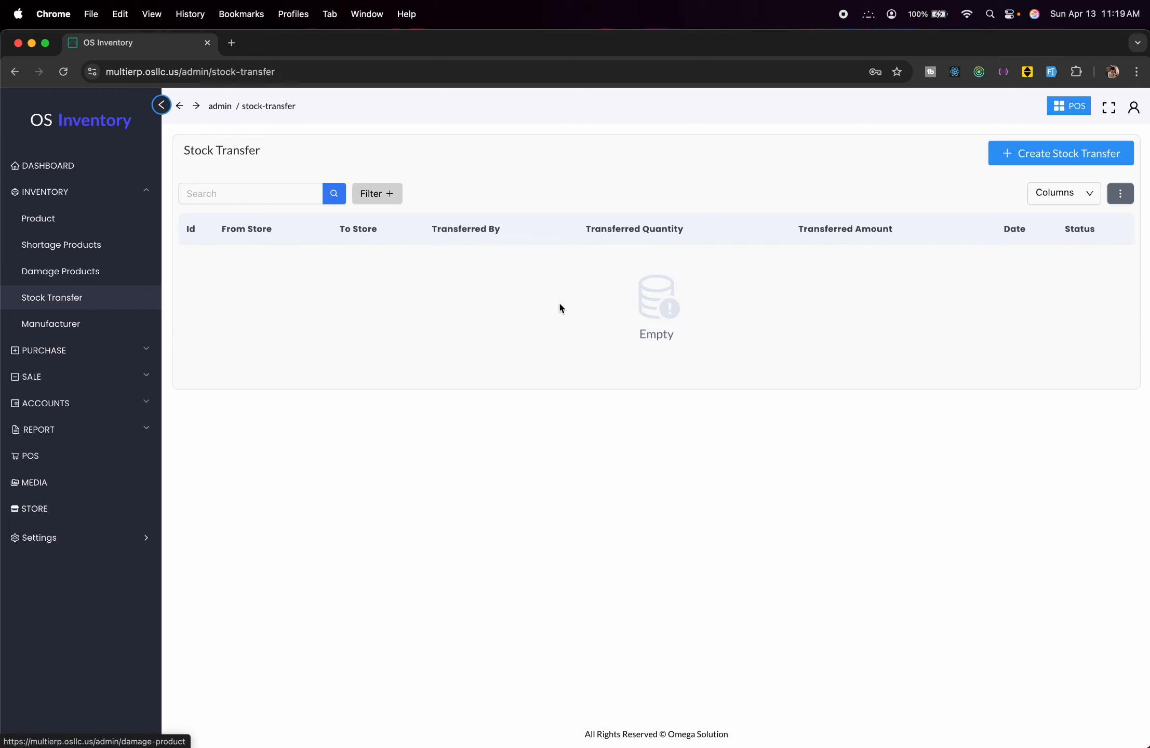
{"action": "left_click", "coordinate": [1028, 159]}
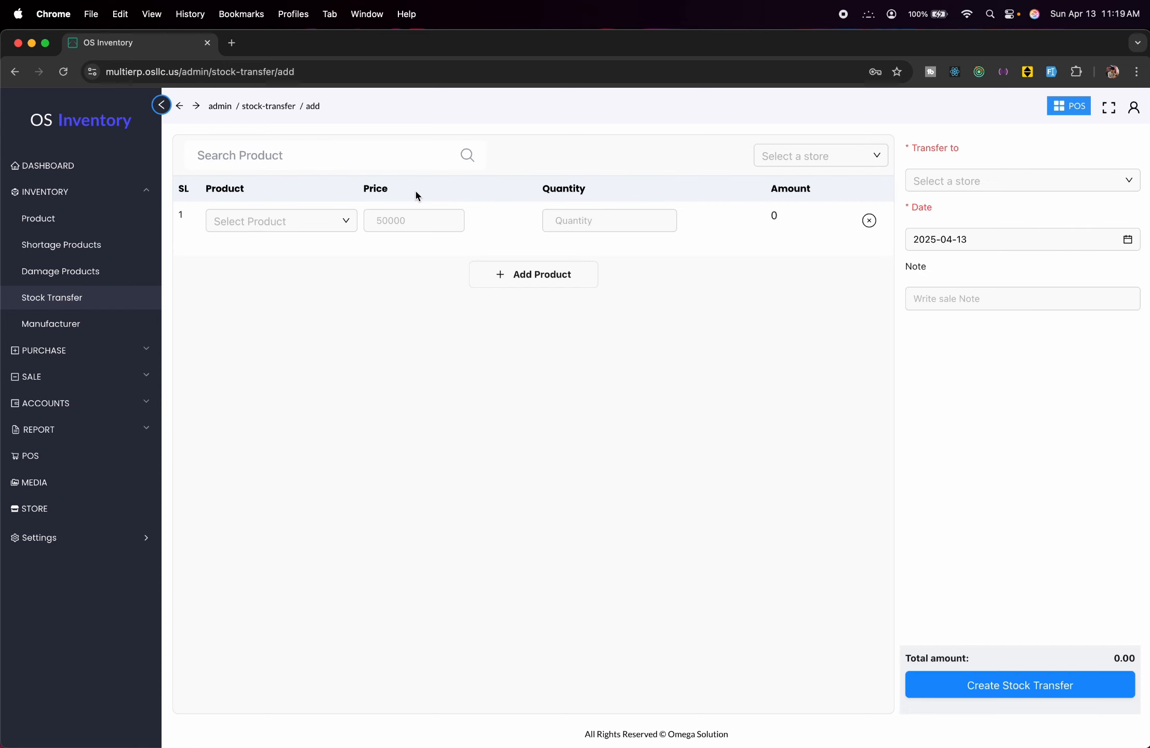
Transfer one T shirt from test Store to test Store 2 and open its details.
{"action": "left_click", "coordinate": [846, 157]}
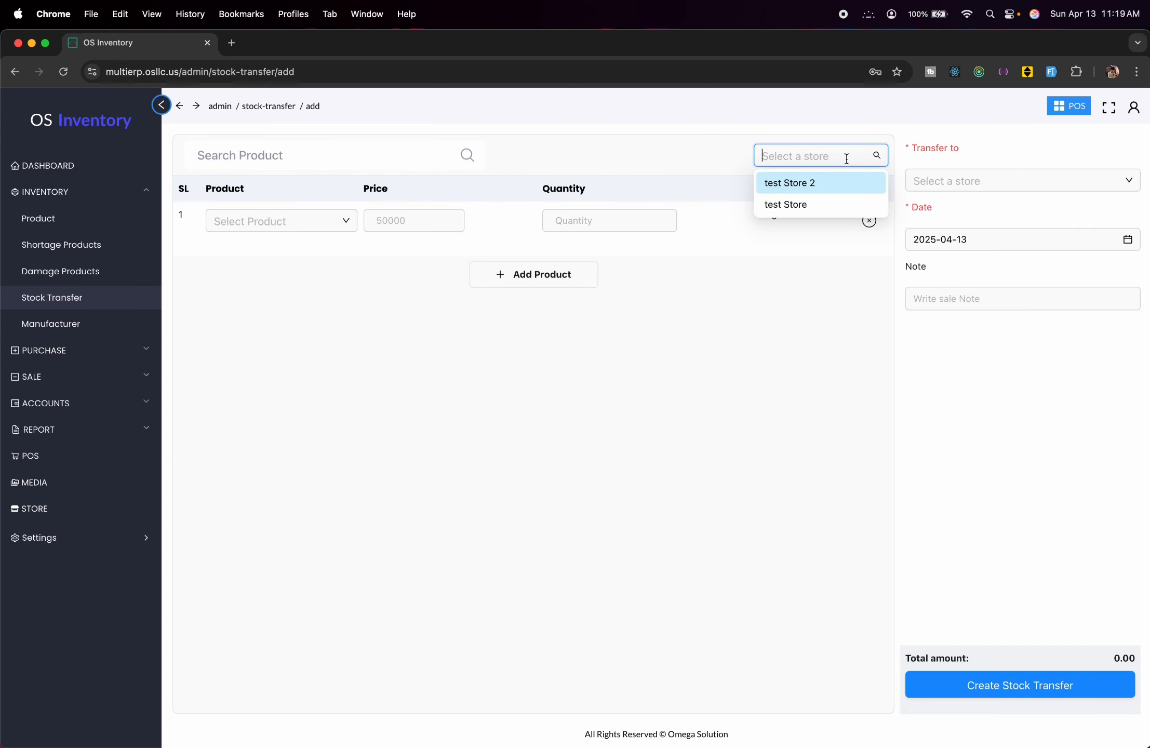
{"action": "left_click", "coordinate": [798, 204]}
{"action": "left_click", "coordinate": [291, 218]}
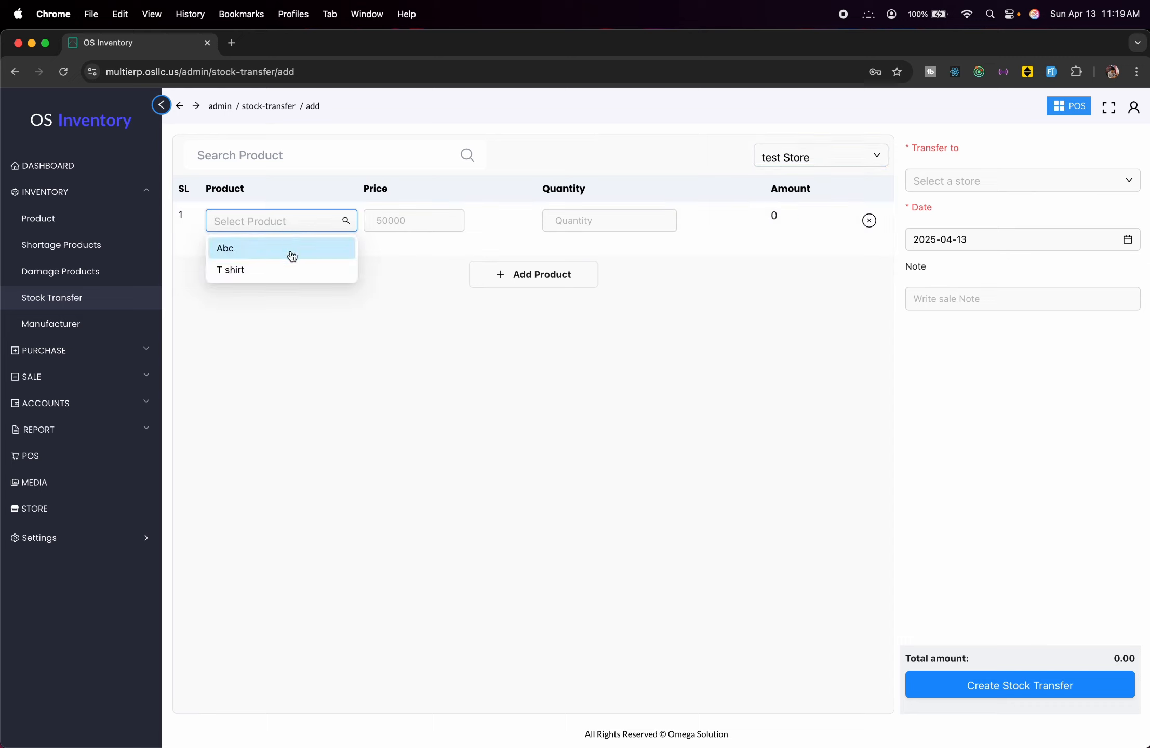
{"action": "left_click", "coordinate": [288, 269]}
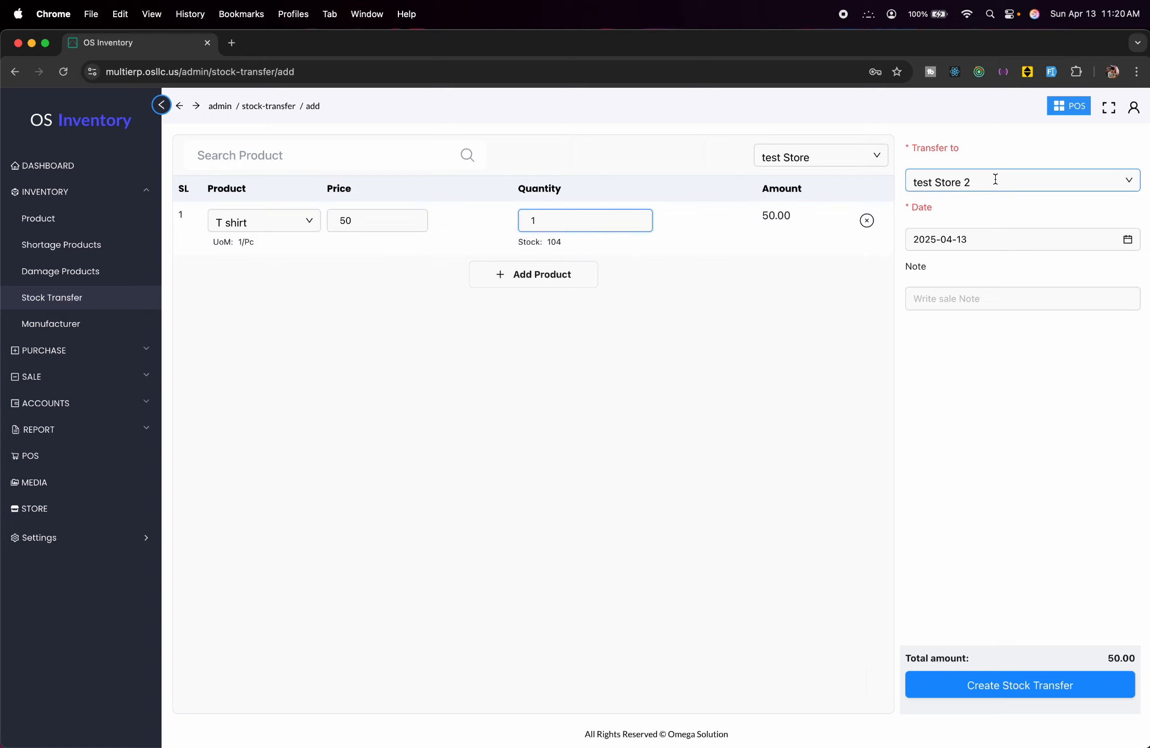
{"action": "left_click", "coordinate": [748, 430]}
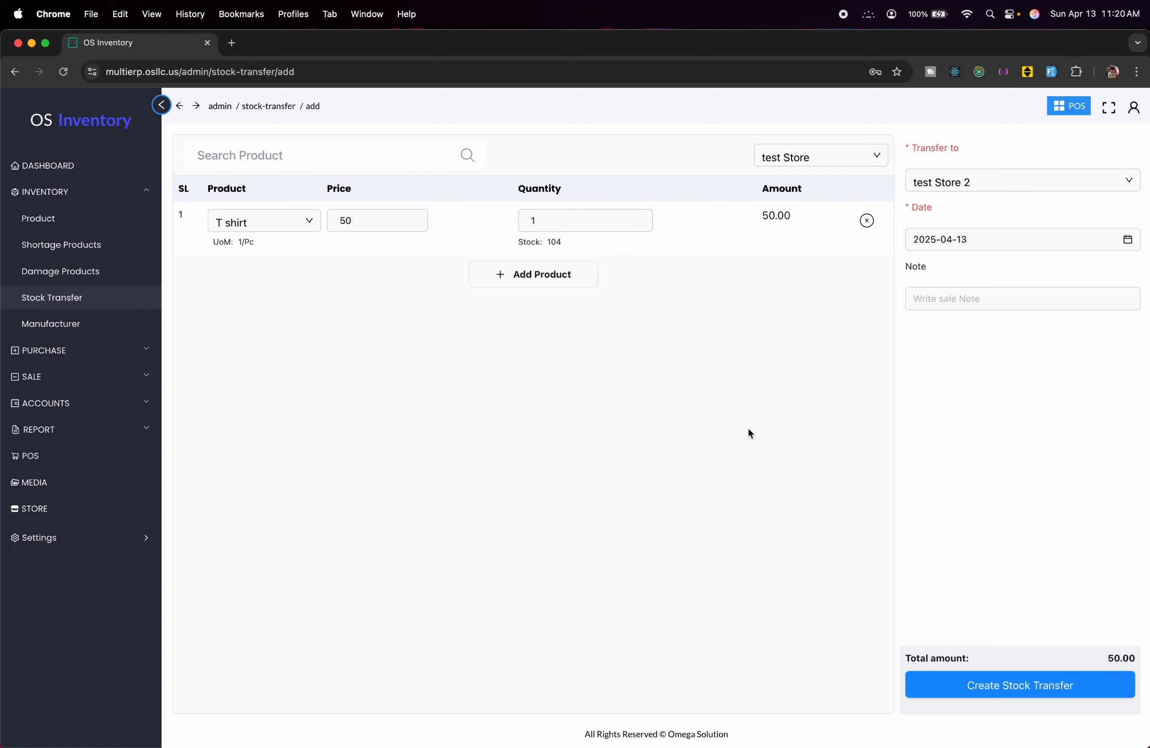
{"action": "left_click", "coordinate": [1020, 683]}
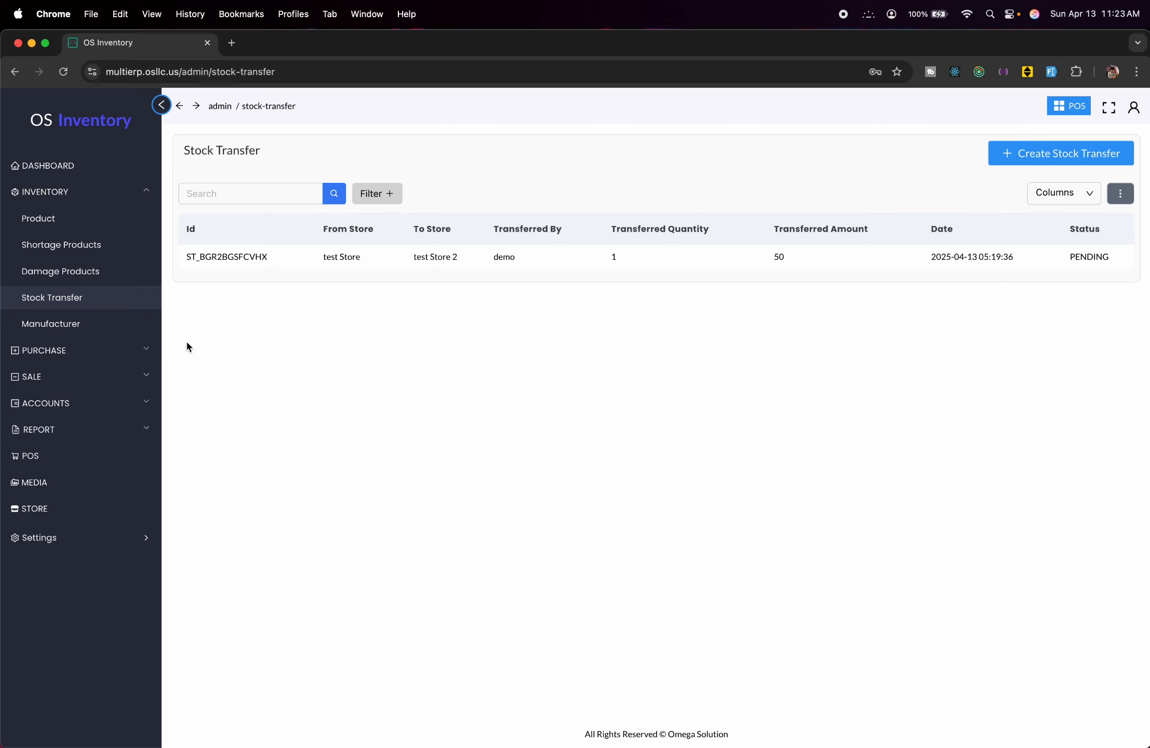
{"action": "left_click", "coordinate": [215, 259]}
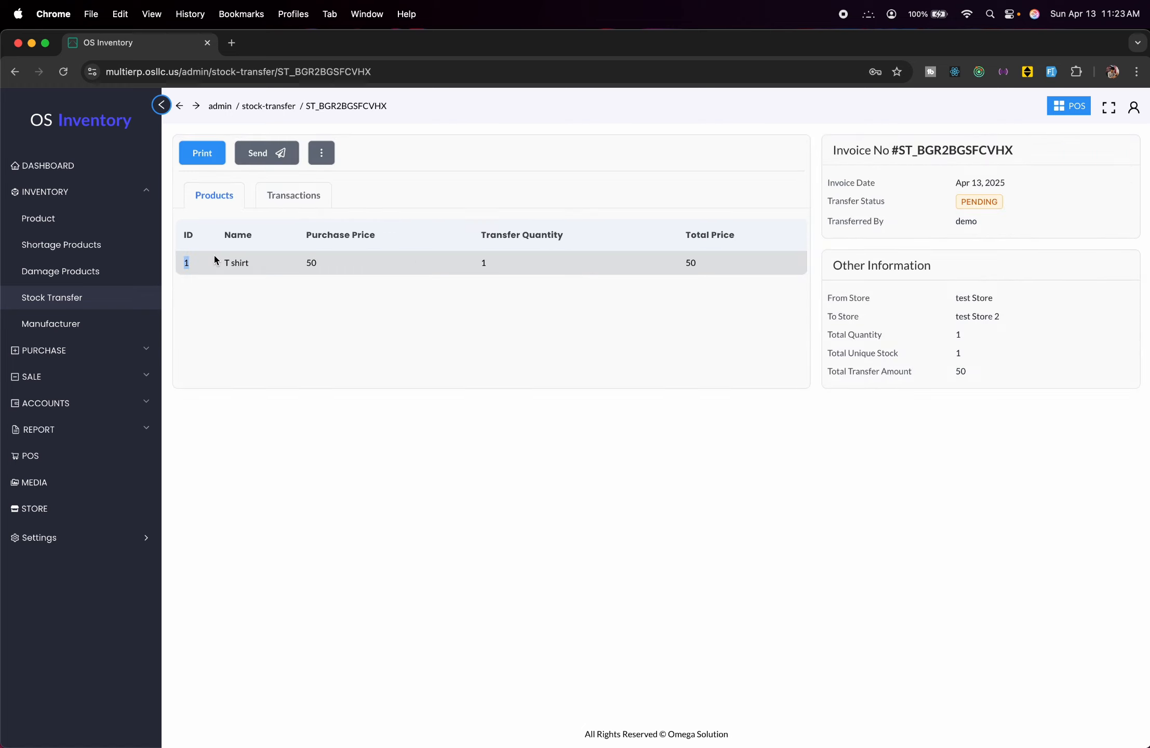
Set the T shirt stock transfer's status to Accept.
{"action": "left_click", "coordinate": [326, 160]}
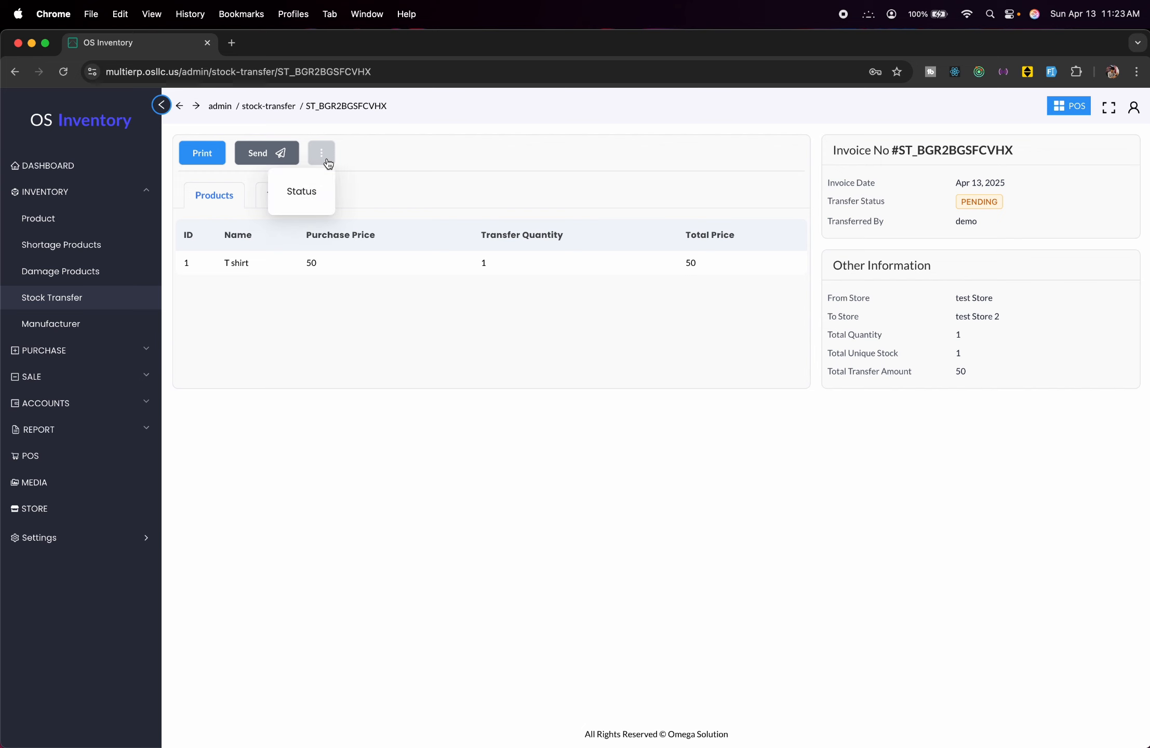
{"action": "left_click", "coordinate": [313, 193]}
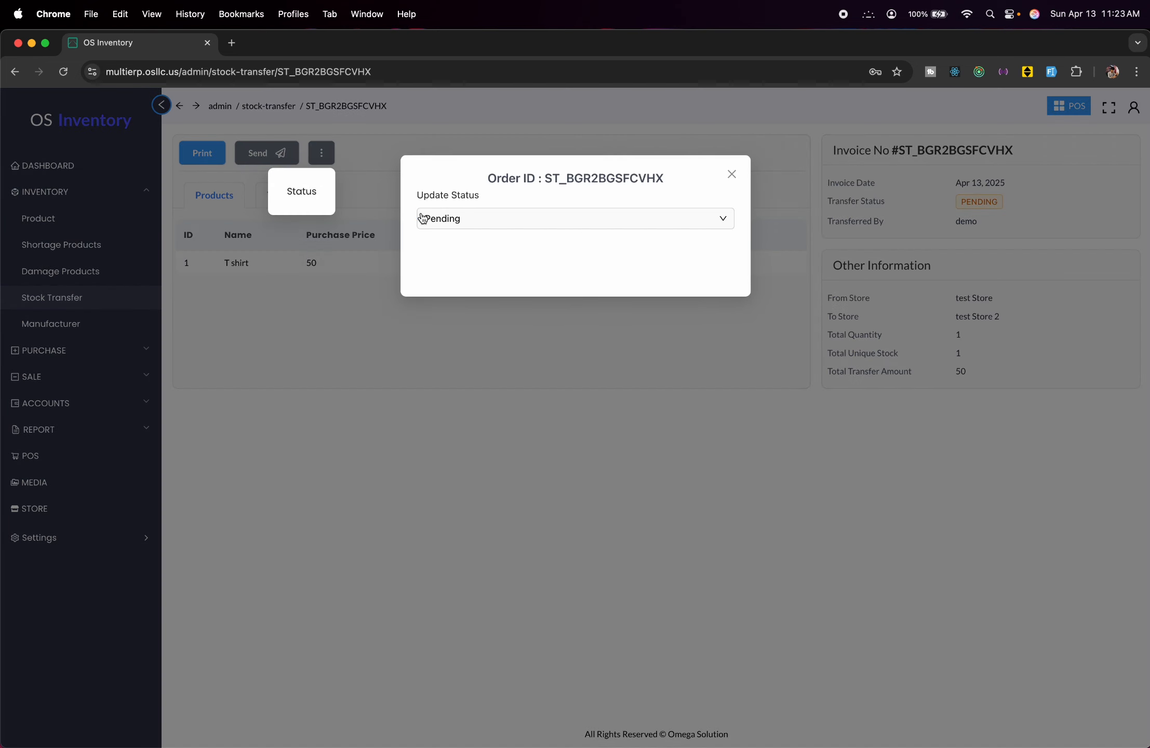
{"action": "left_click", "coordinate": [466, 228]}
{"action": "left_click", "coordinate": [469, 244]}
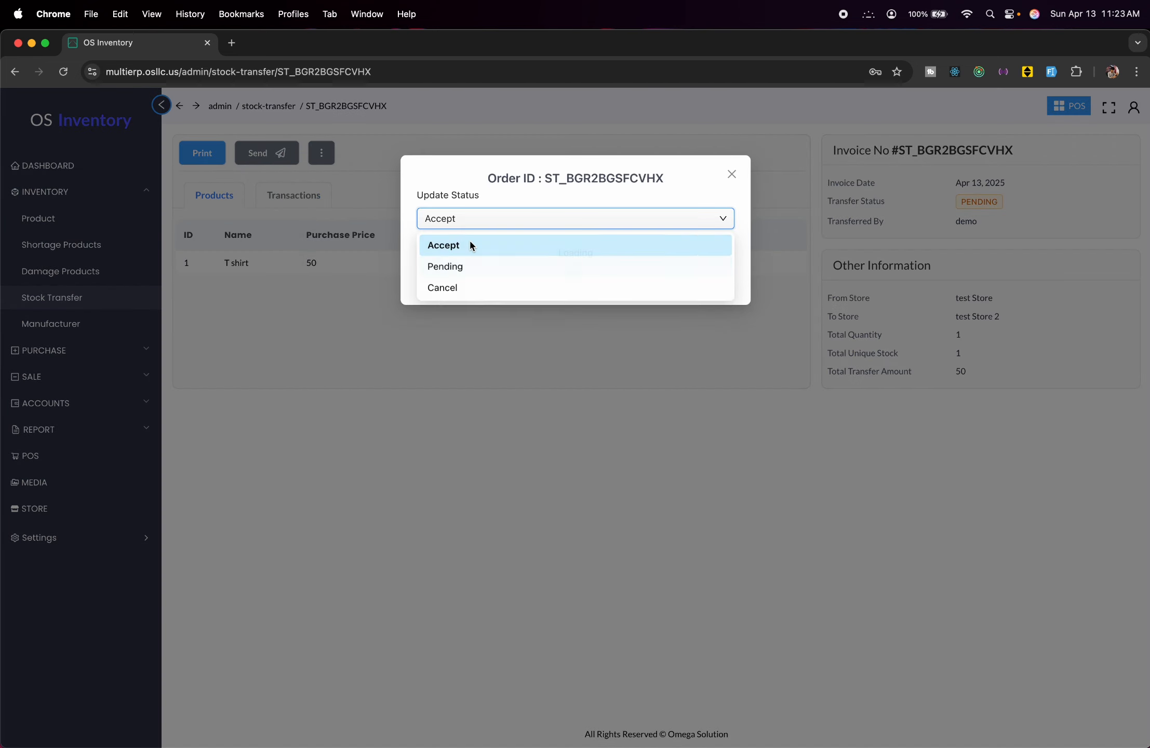
Begin a sale of T shirt from test Store 2, leaving it unsaved for the dashboard.
{"action": "left_click", "coordinate": [32, 376]}
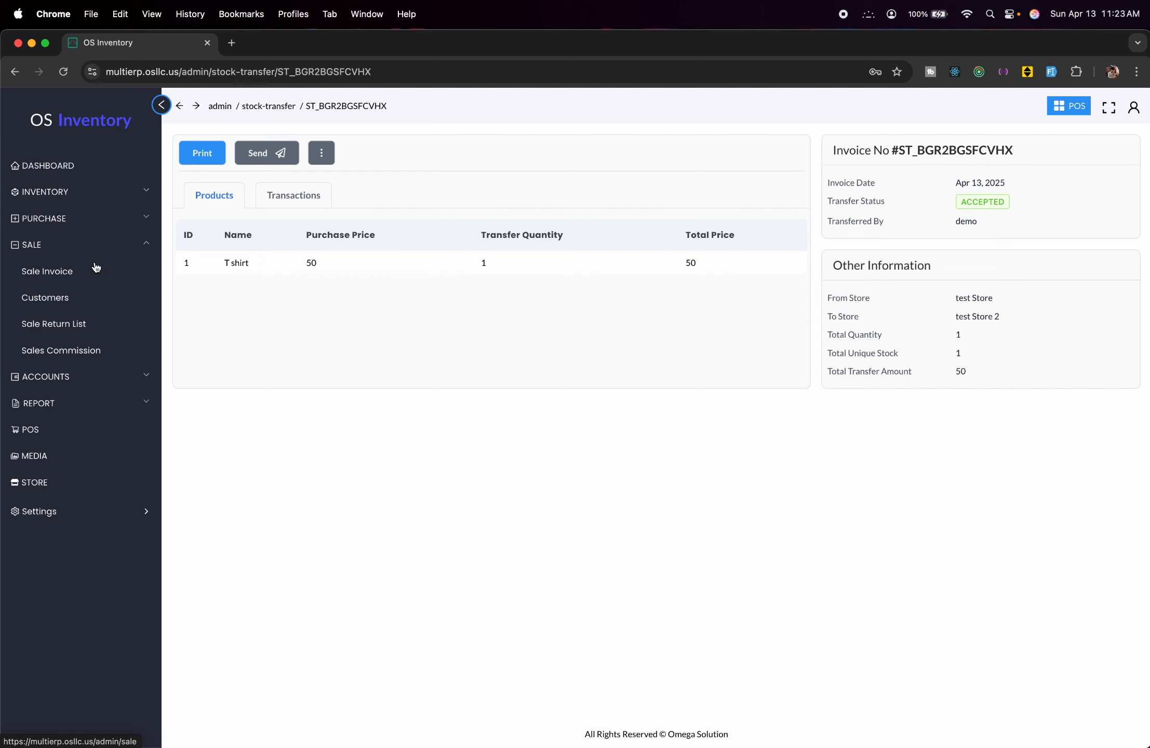
{"action": "left_click", "coordinate": [95, 267]}
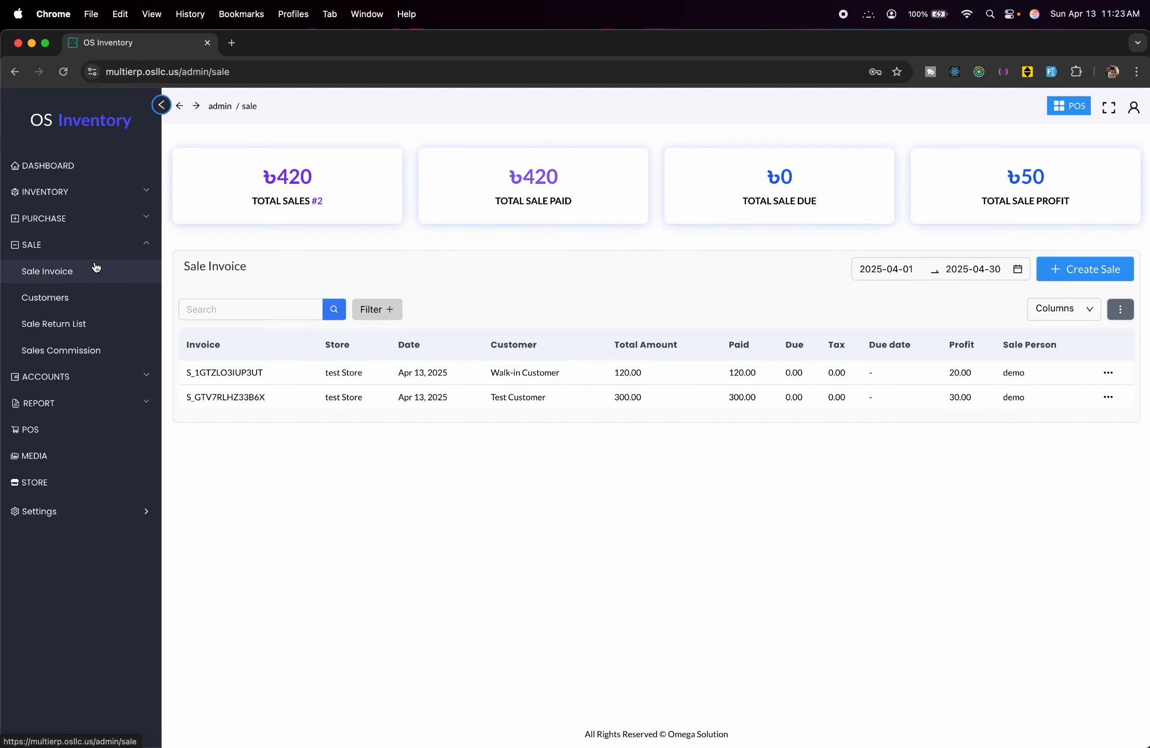
{"action": "left_click", "coordinate": [1055, 270]}
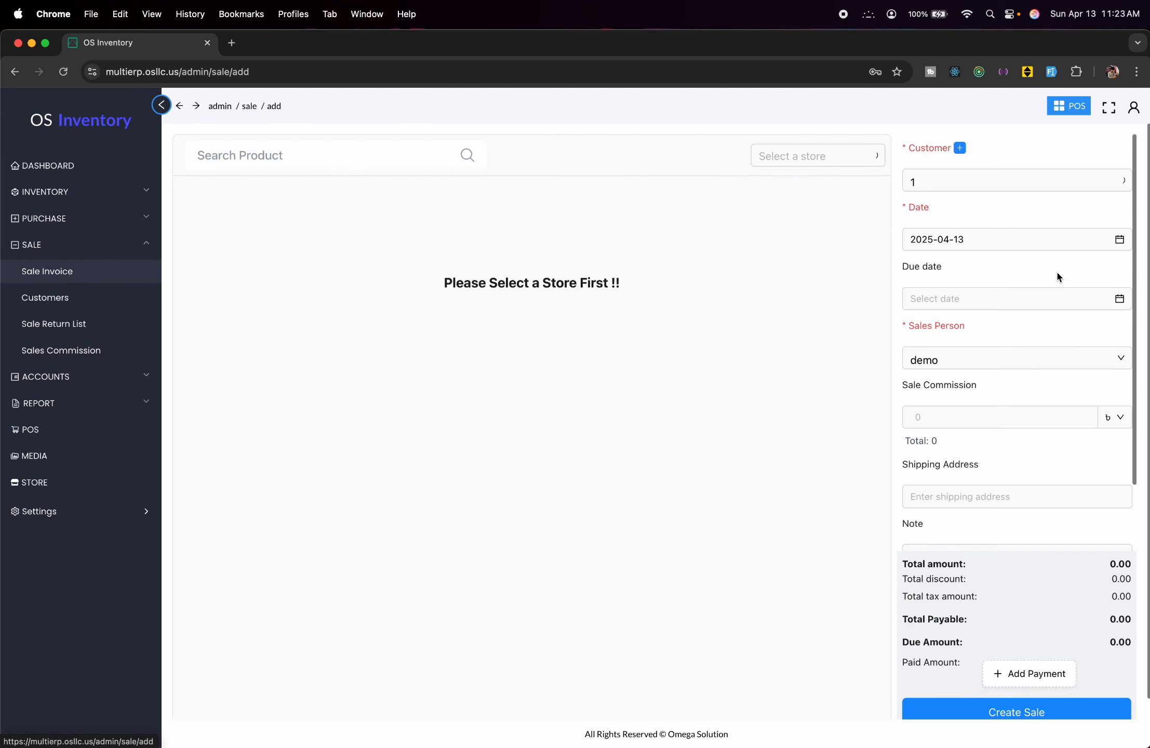
{"action": "left_click", "coordinate": [785, 154]}
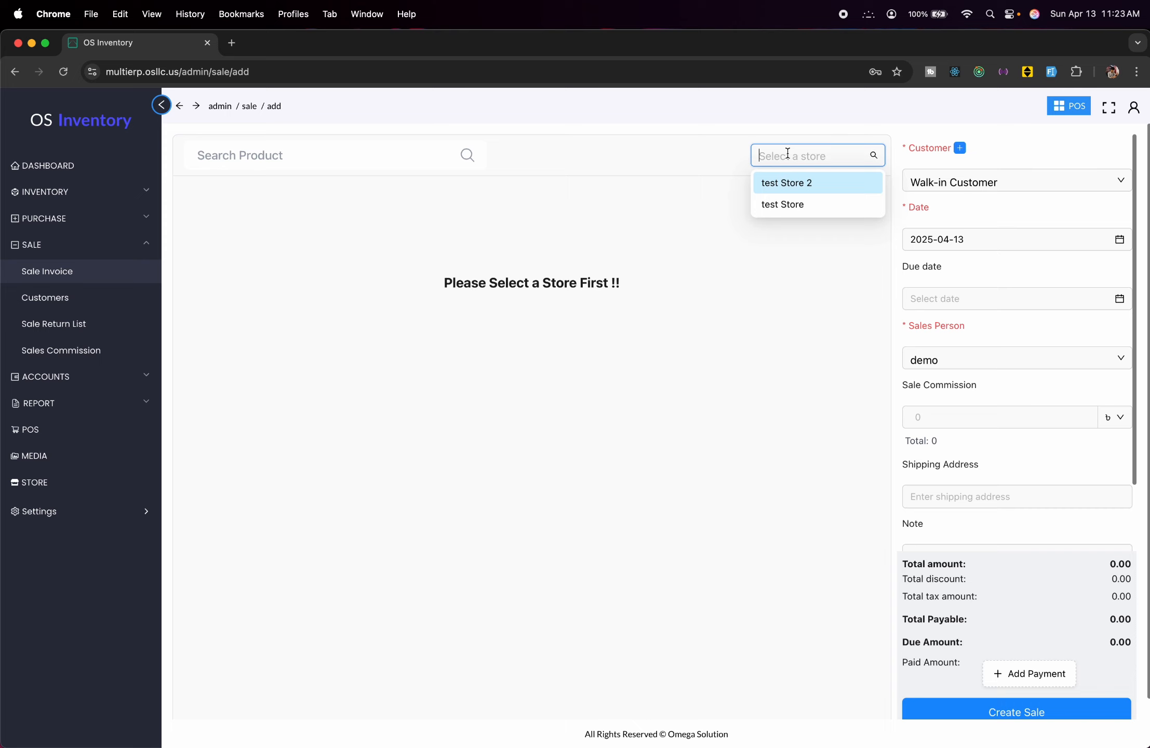
{"action": "left_click", "coordinate": [793, 195]}
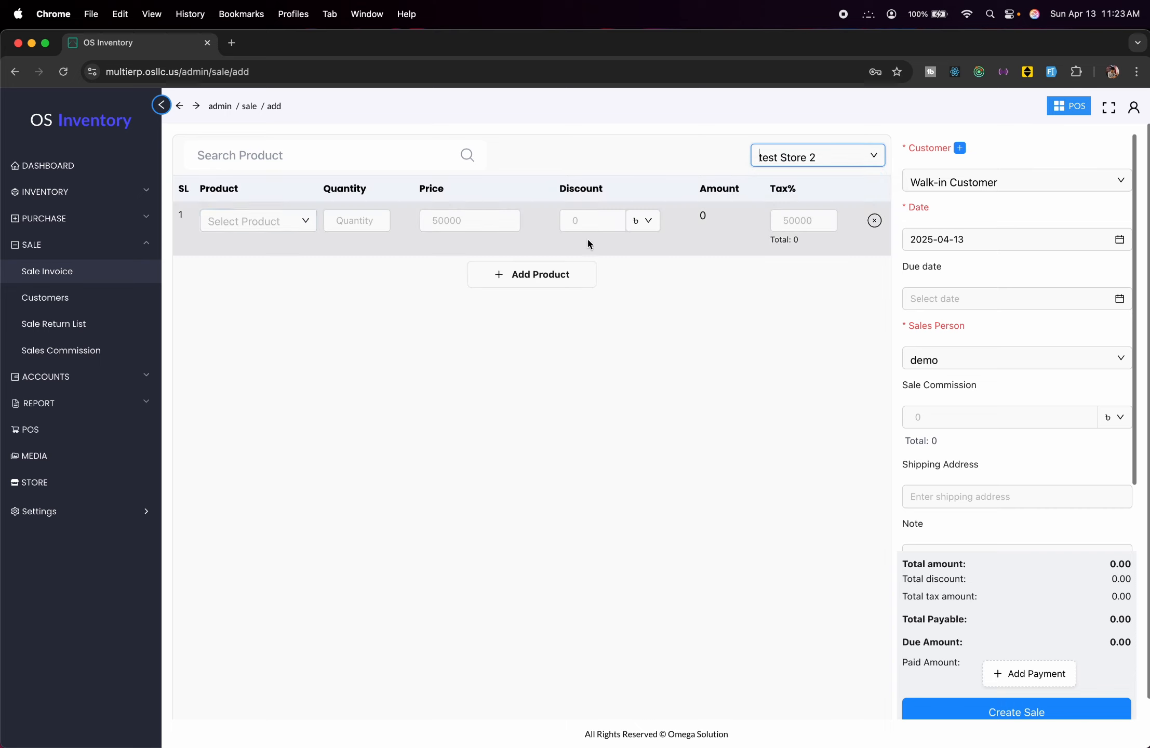
{"action": "left_click", "coordinate": [269, 220]}
{"action": "left_click", "coordinate": [266, 249]}
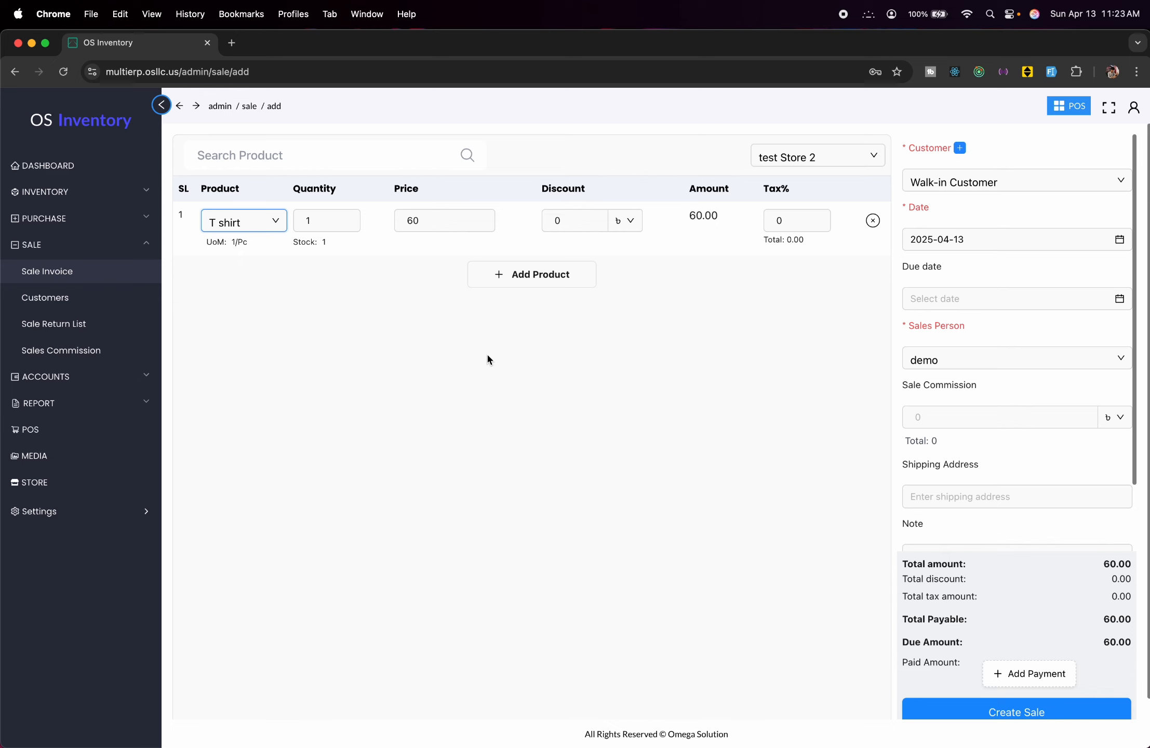
{"action": "left_click", "coordinate": [85, 186]}
{"action": "left_click", "coordinate": [76, 175]}
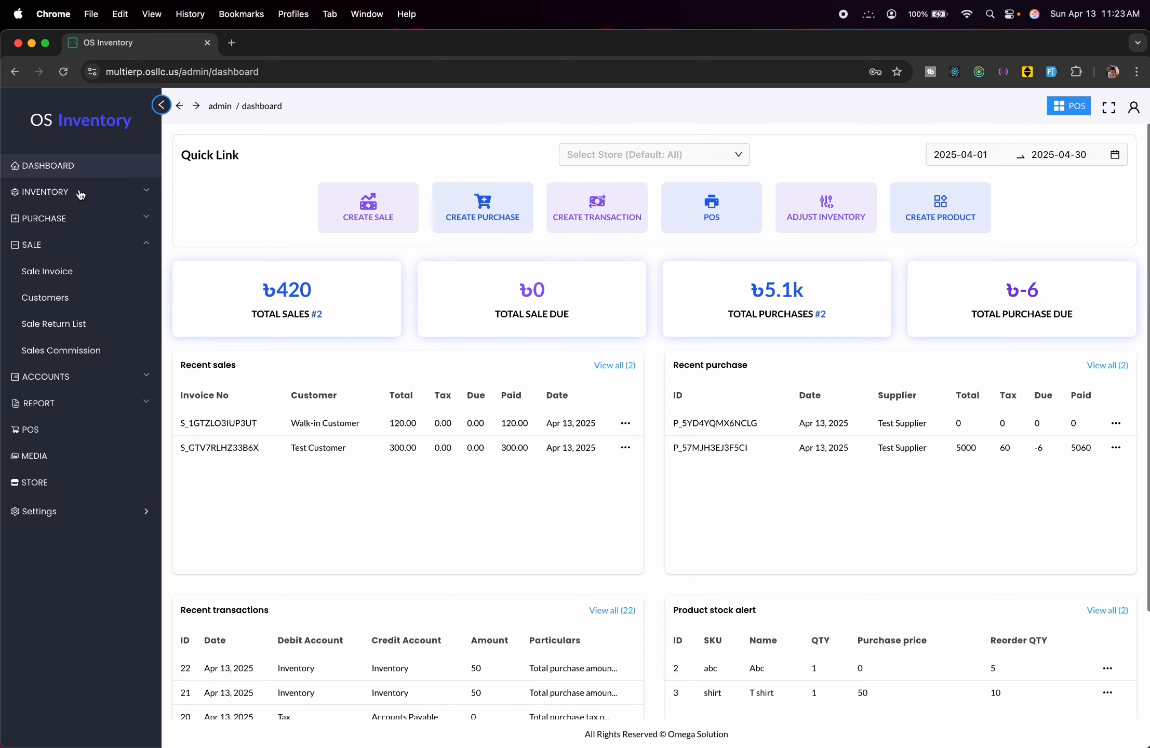
Create the manufacturer 'abc test' in the Manufacturer list.
{"action": "left_click", "coordinate": [81, 193]}
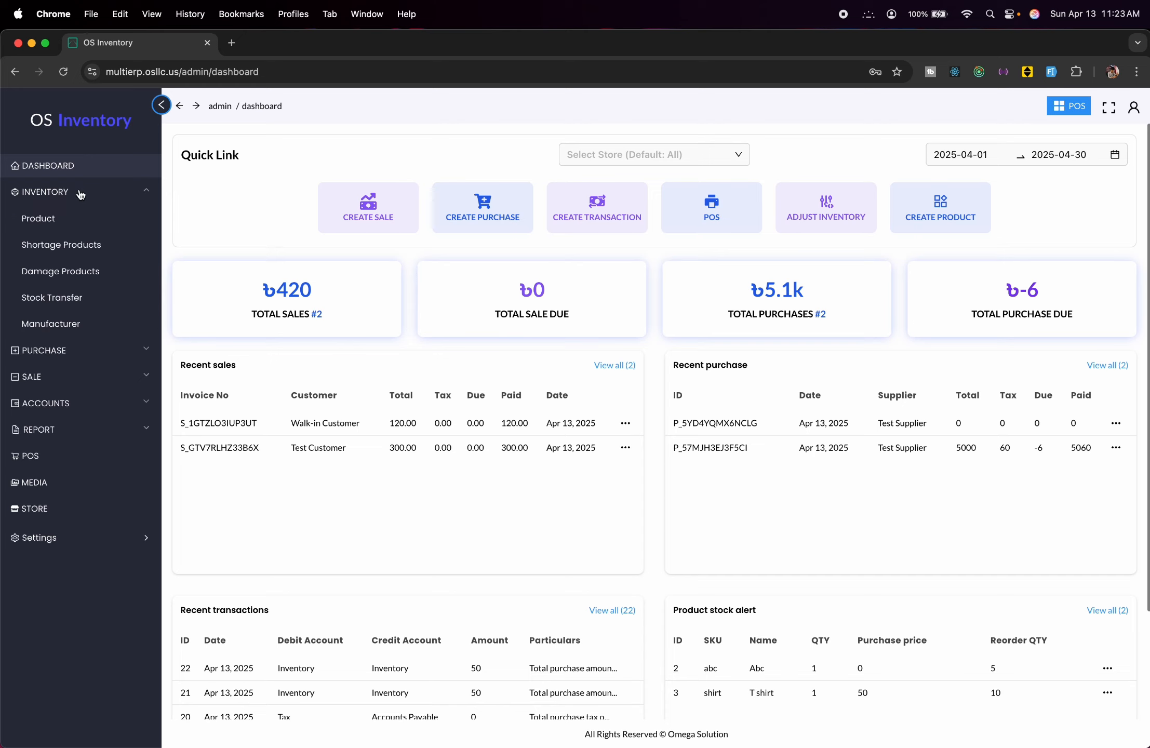
{"action": "left_click", "coordinate": [80, 323]}
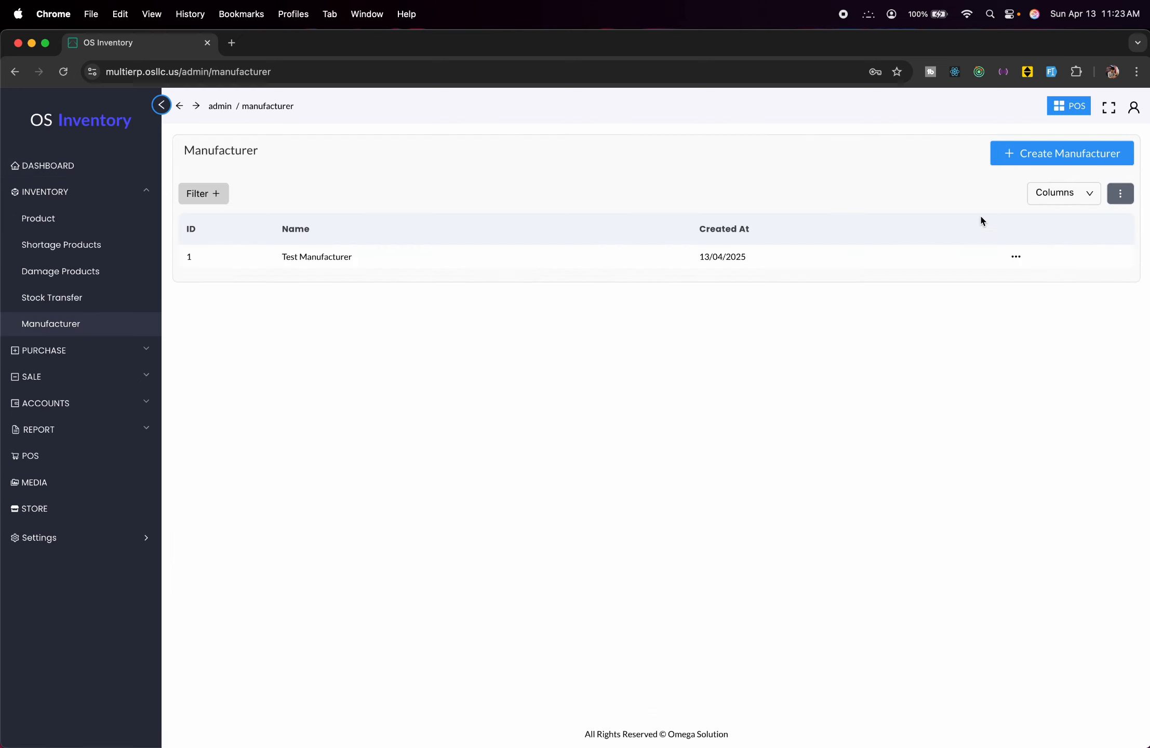
{"action": "left_click", "coordinate": [1018, 154]}
{"action": "left_click", "coordinate": [904, 202]}
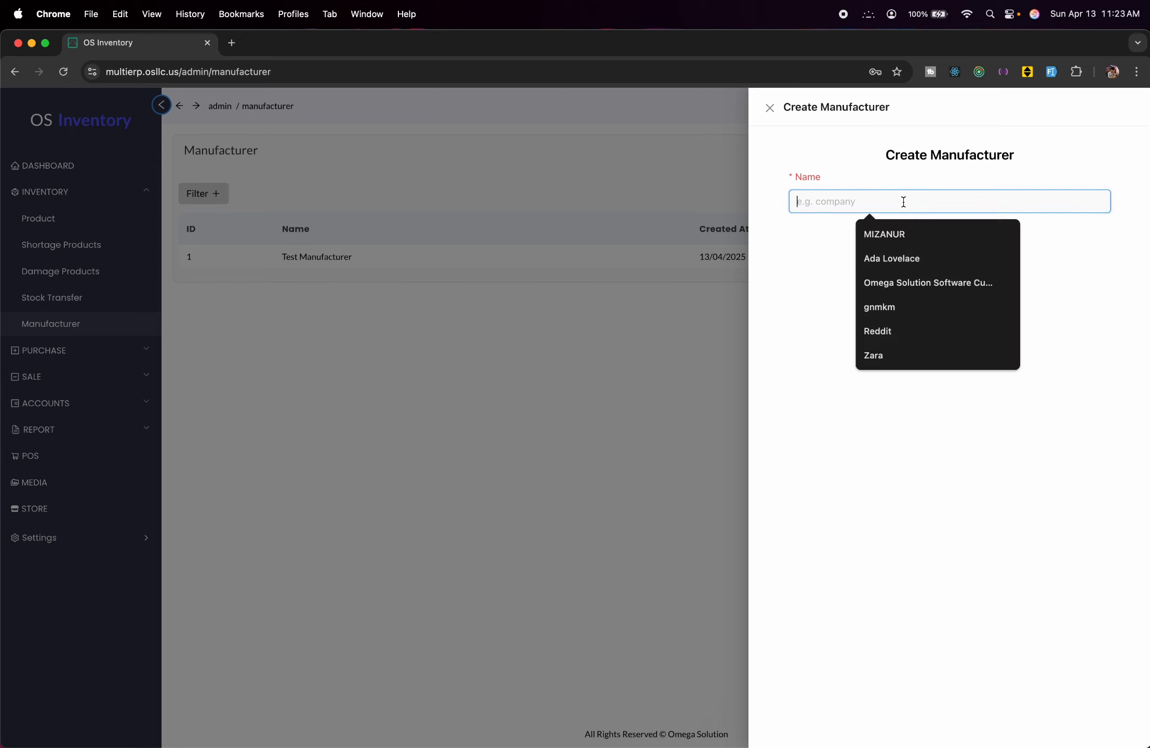
{"action": "type", "text": "abc test"}
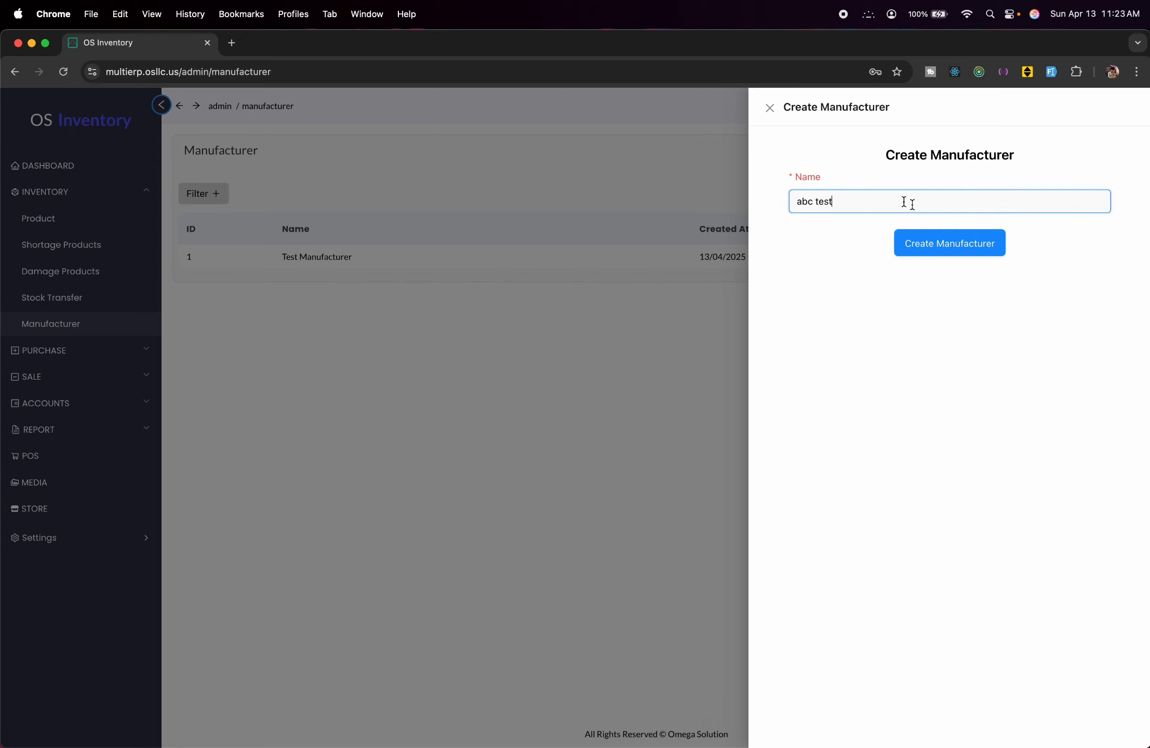
{"action": "left_click", "coordinate": [959, 238]}
{"action": "left_click", "coordinate": [482, 383]}
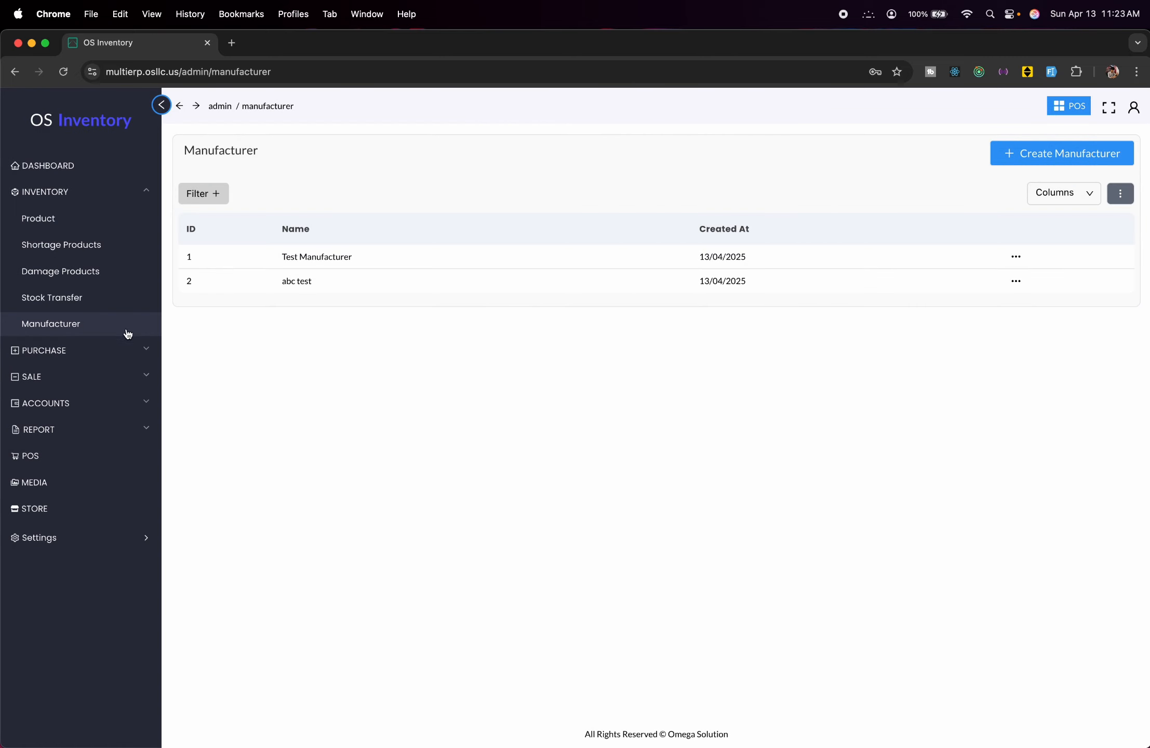
{"action": "left_click", "coordinate": [125, 348]}
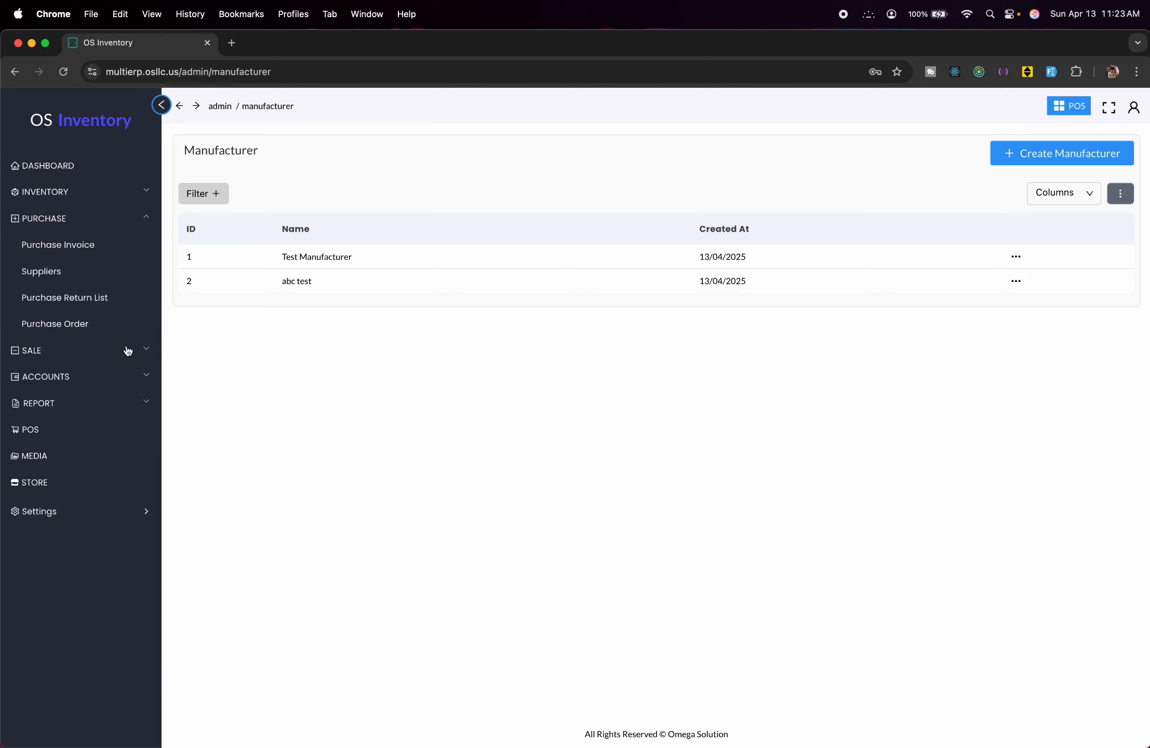
Look at the supplier list and form, then open purchase return PR_R9GHAMVG8VYL's details.
{"action": "left_click", "coordinate": [62, 272]}
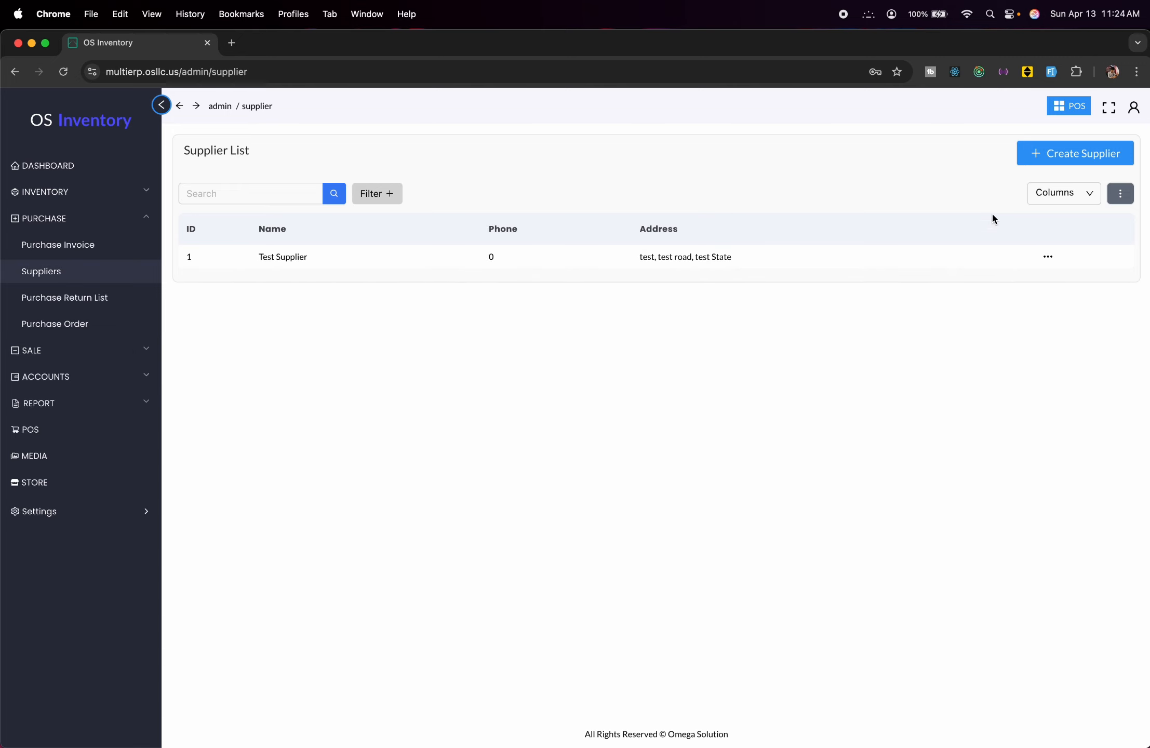
{"action": "left_click", "coordinate": [1046, 165]}
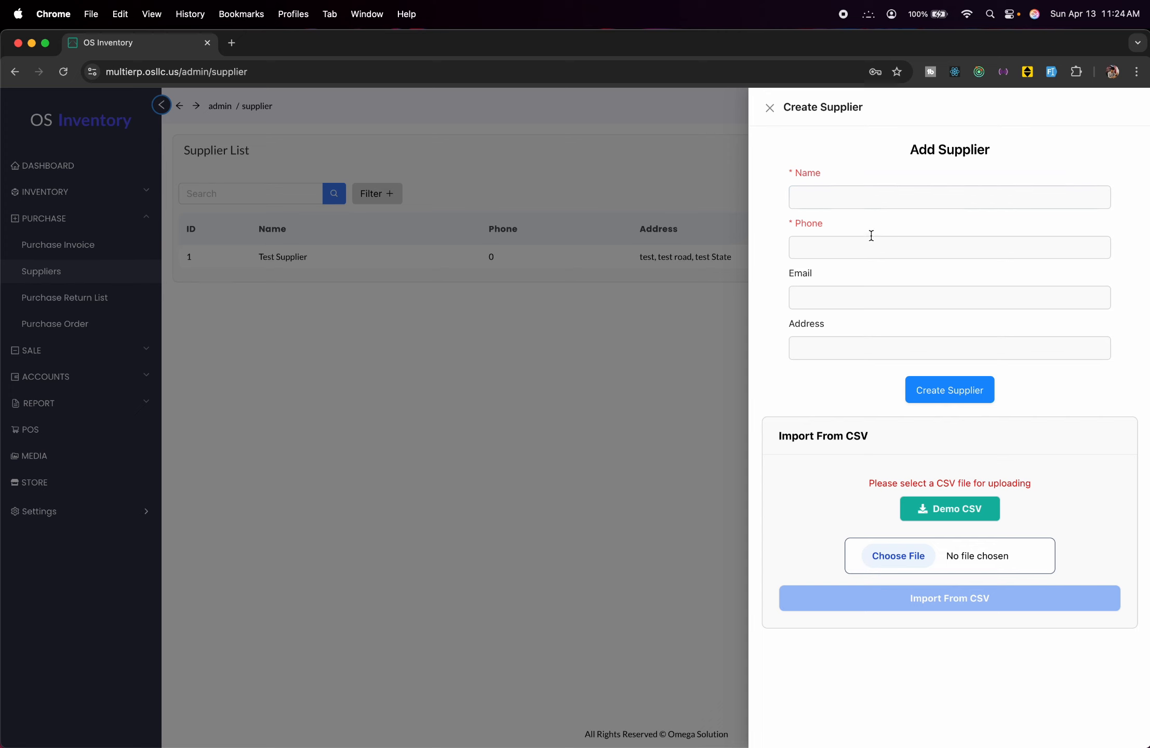
{"action": "left_click", "coordinate": [891, 205]}
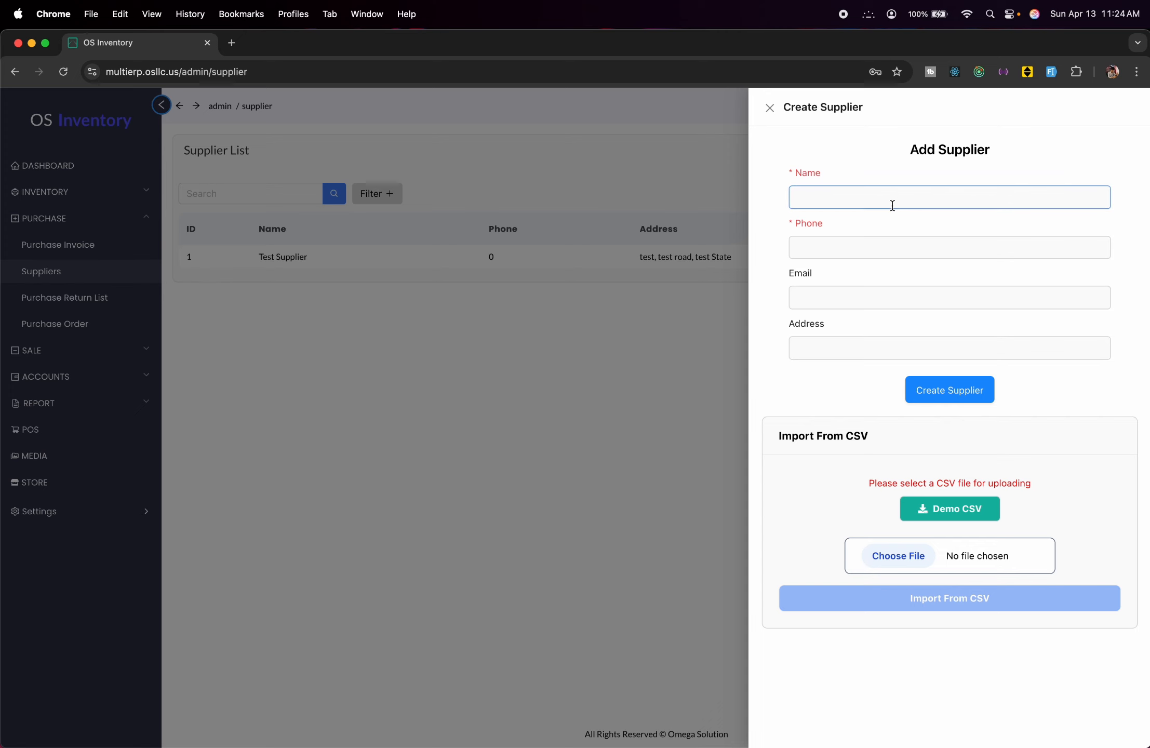
{"action": "left_click", "coordinate": [718, 250]}
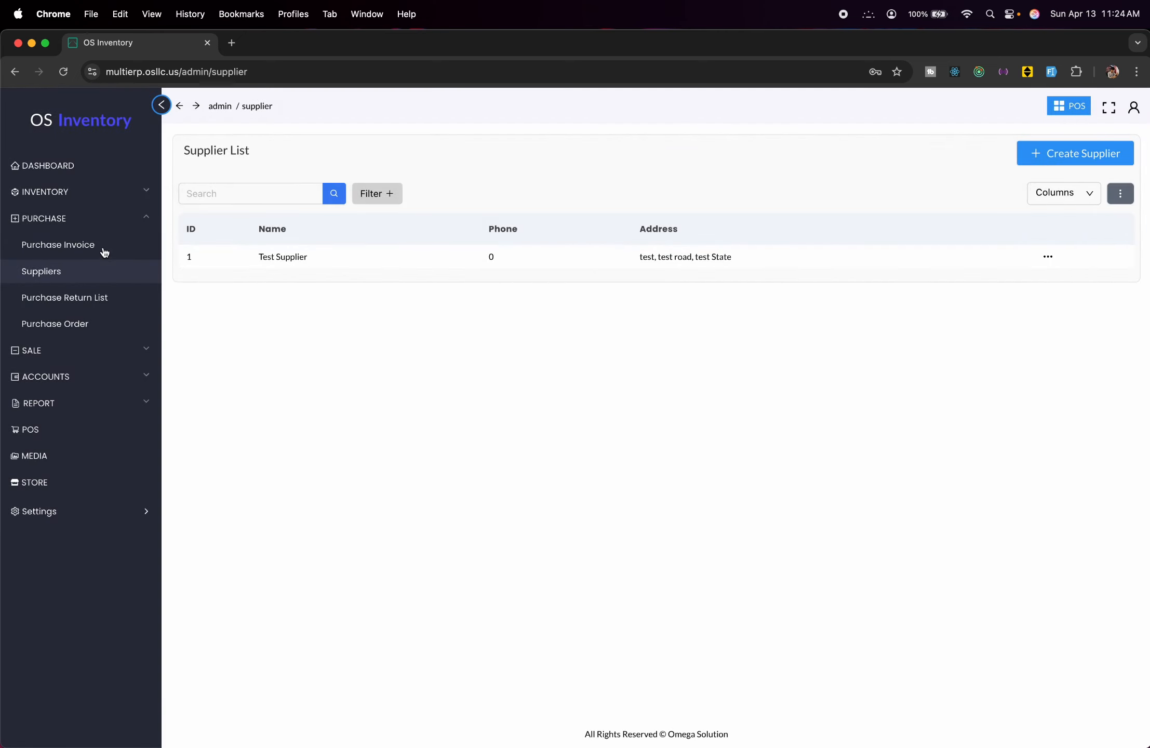
{"action": "left_click", "coordinate": [126, 307]}
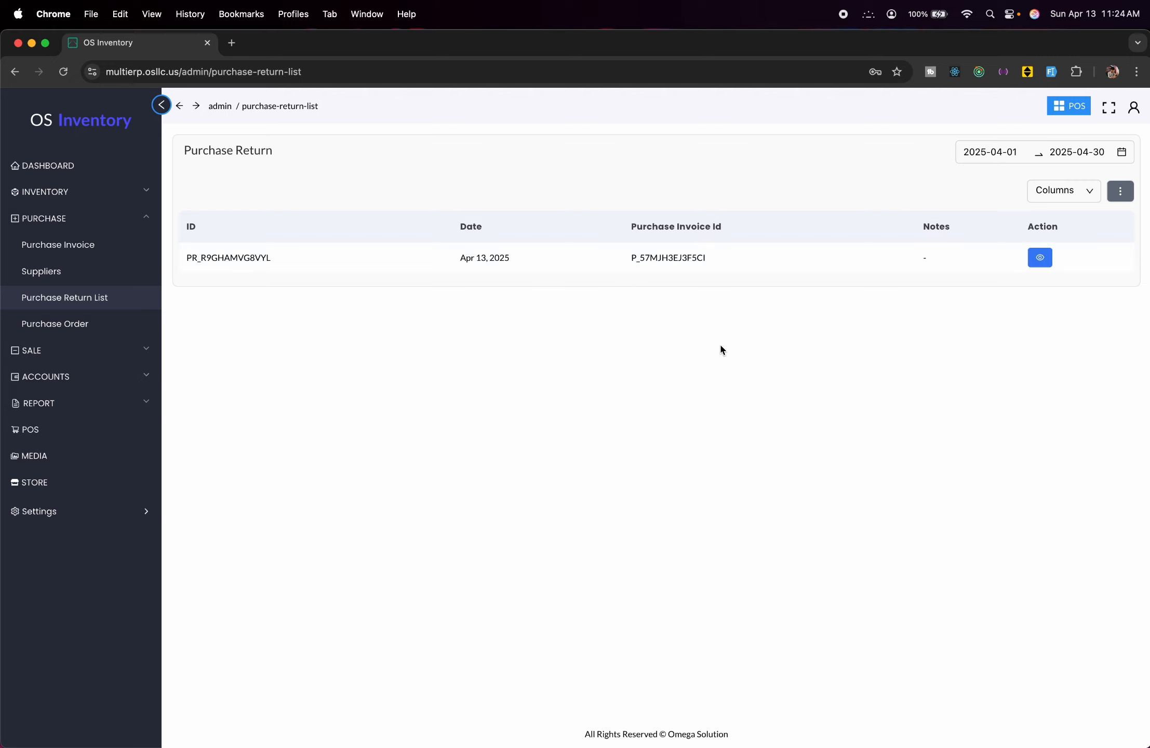
{"action": "left_click", "coordinate": [1040, 257]}
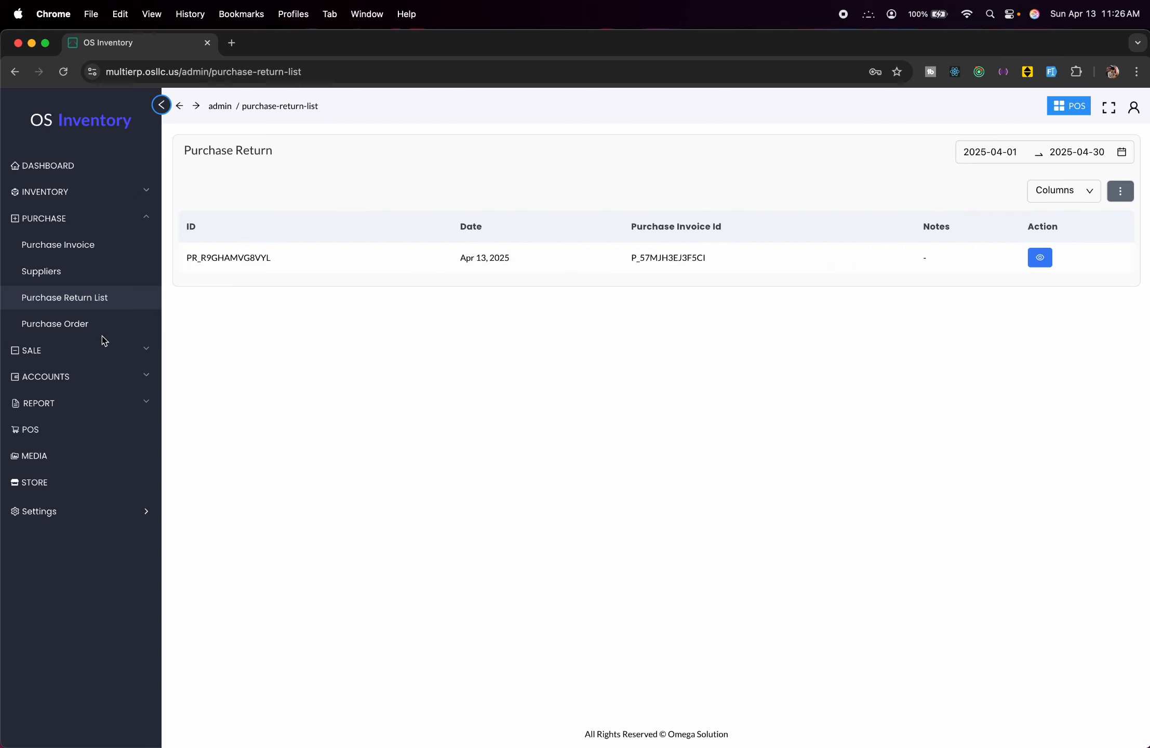
Create a purchase order at test Store 2 for 20 of Abc.
{"action": "left_click", "coordinate": [108, 333]}
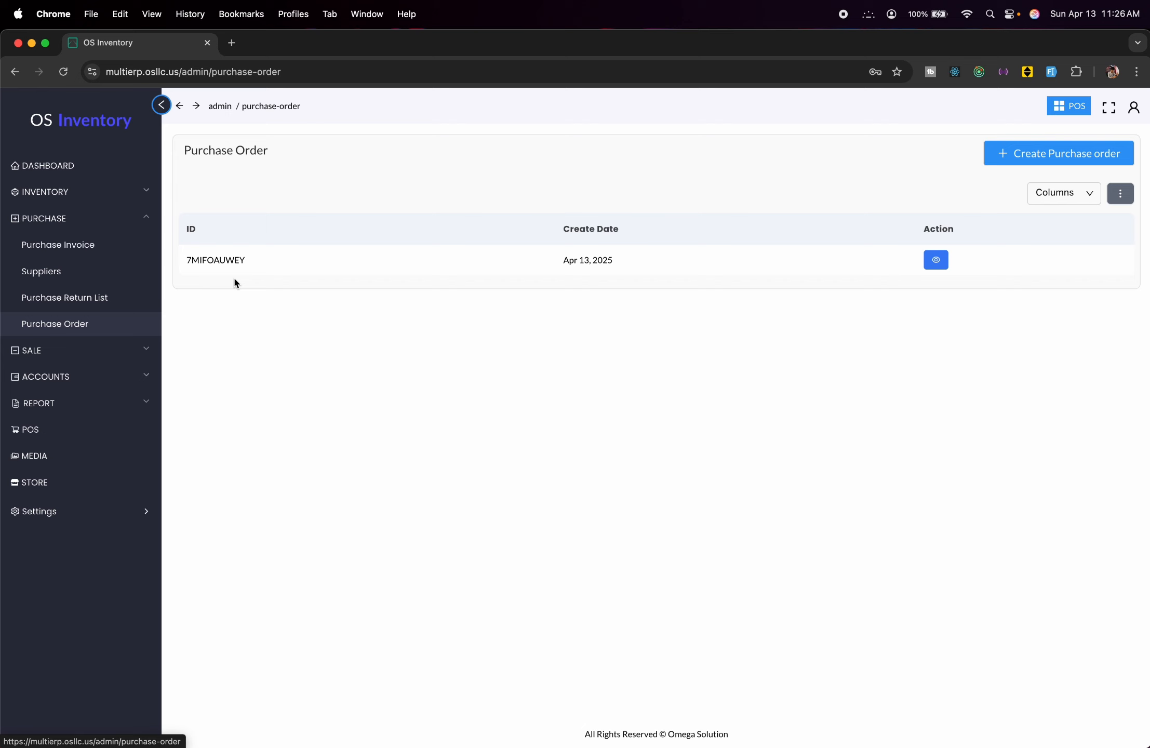
{"action": "left_click", "coordinate": [1066, 153]}
{"action": "left_click", "coordinate": [695, 154]}
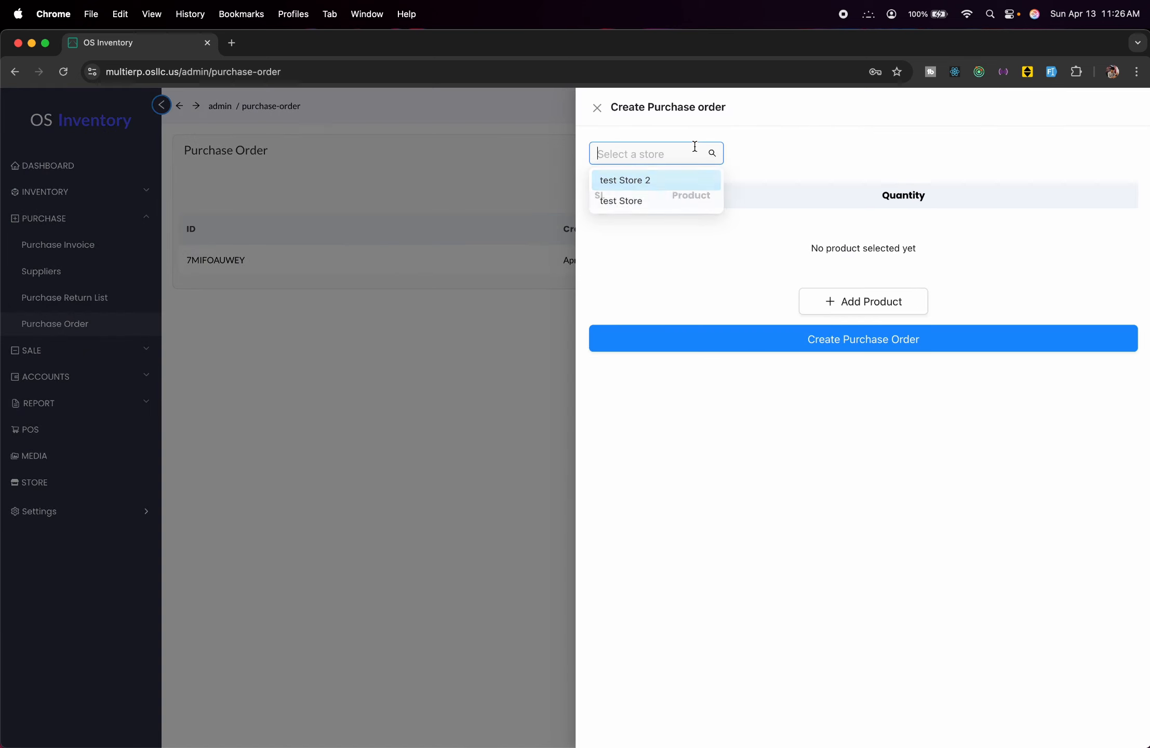
{"action": "left_click", "coordinate": [618, 182]}
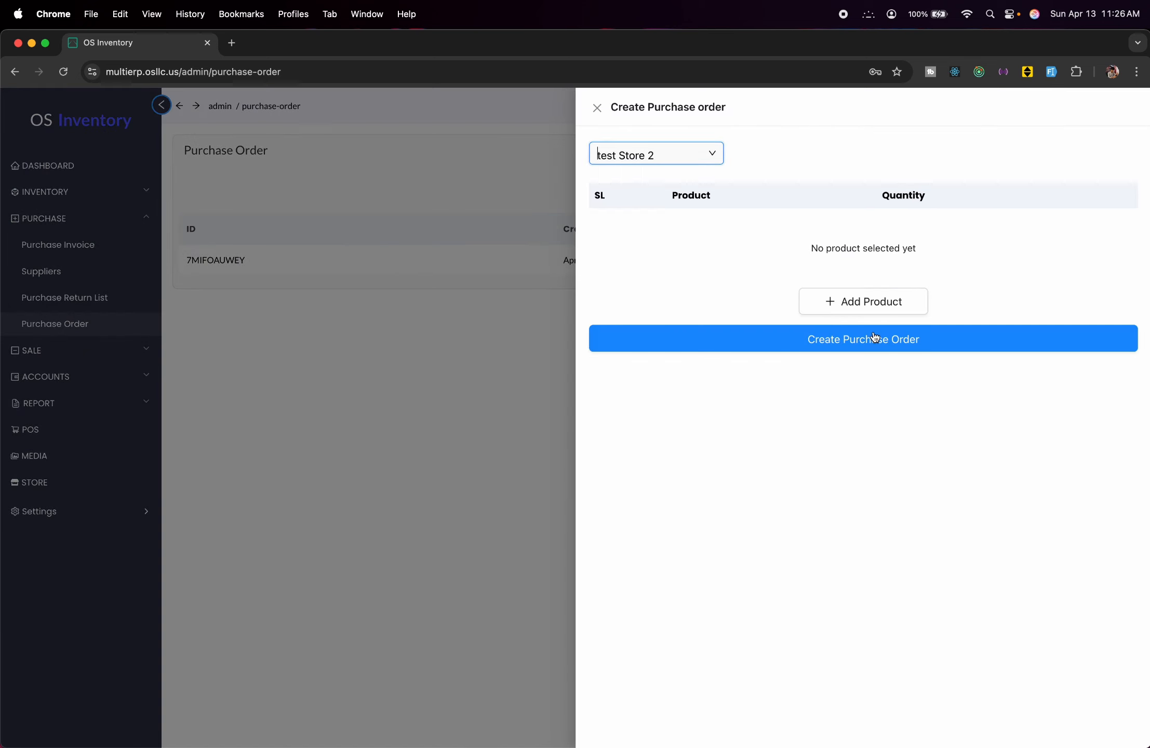
{"action": "left_click", "coordinate": [866, 302]}
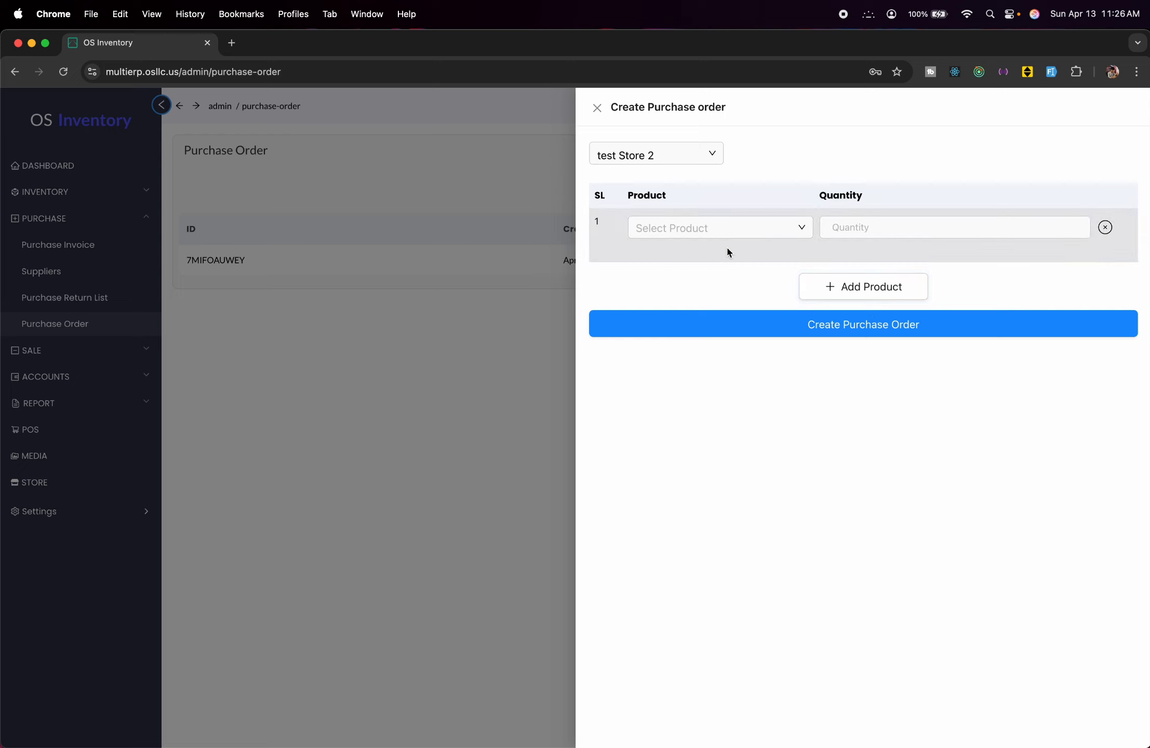
{"action": "left_click", "coordinate": [722, 229]}
{"action": "left_click", "coordinate": [696, 256]}
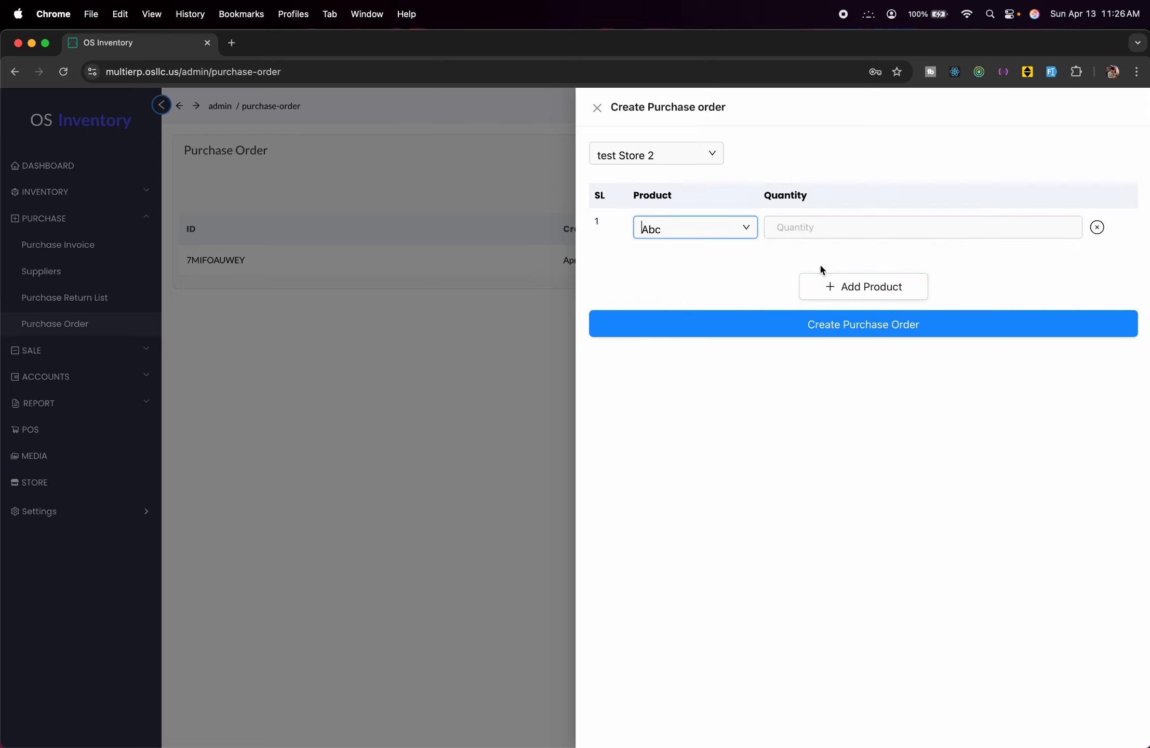
{"action": "left_click", "coordinate": [834, 227]}
{"action": "type", "text": "20"}
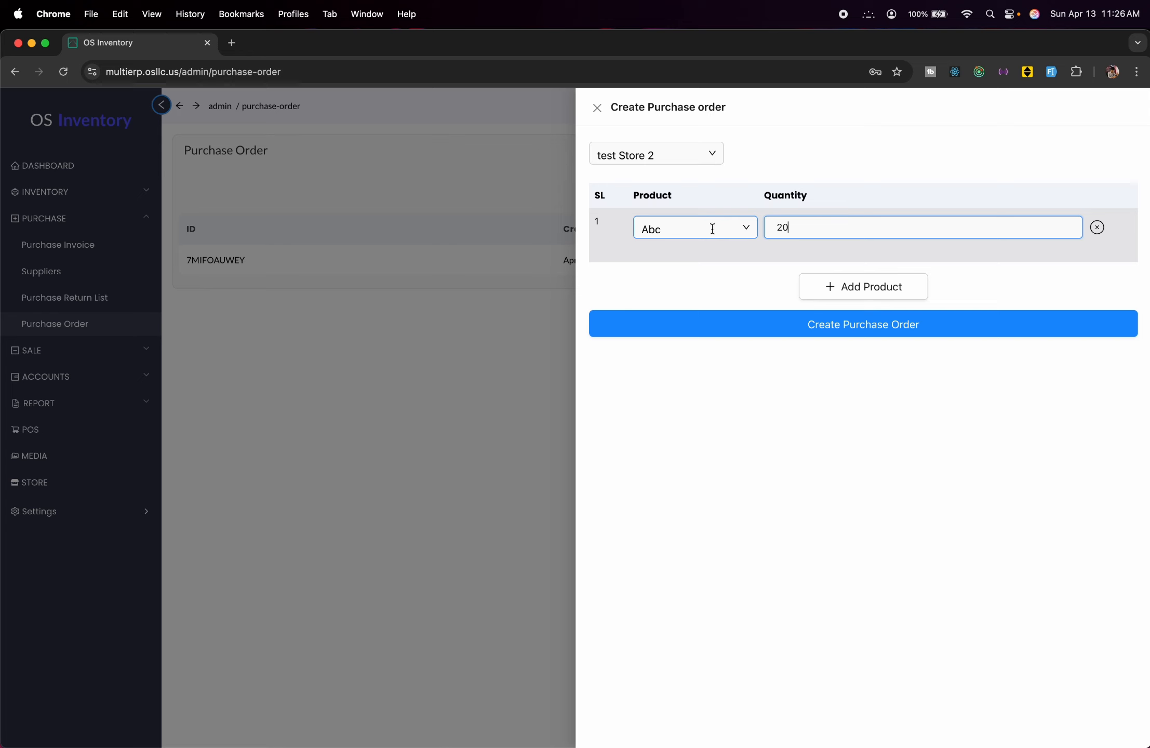
{"action": "left_click", "coordinate": [741, 323]}
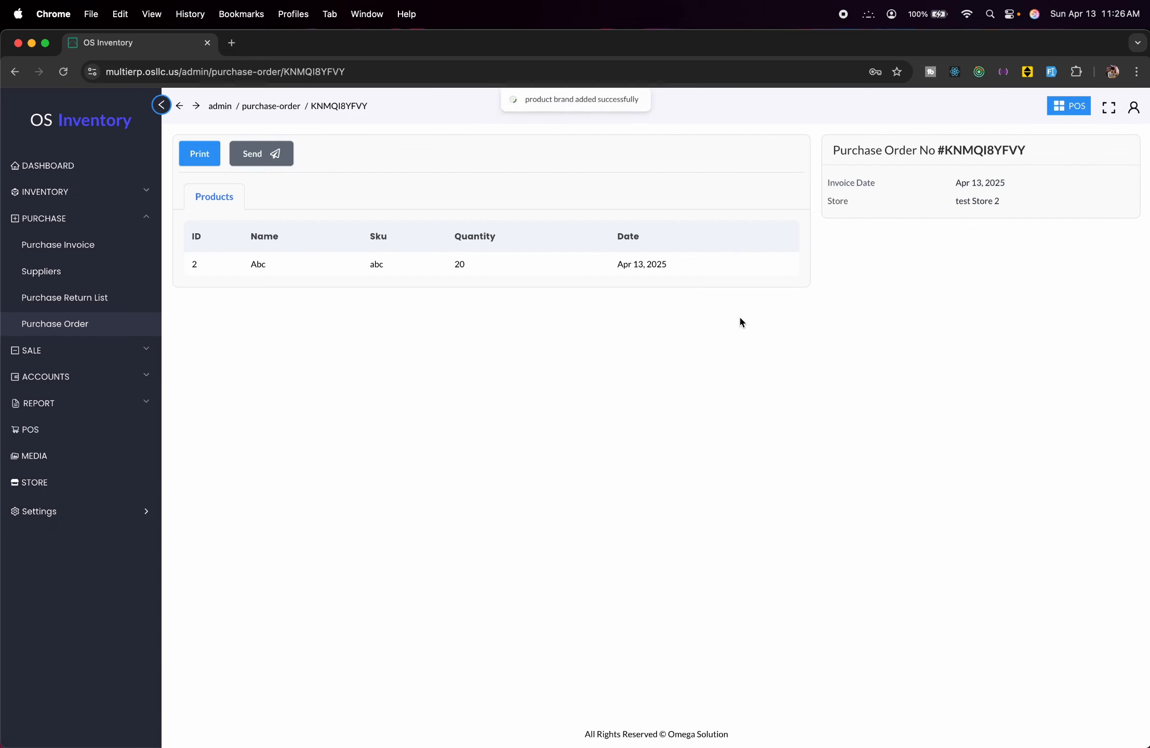
Open purchase order KNMQI8YFVY and bring up its Send email form.
{"action": "left_click", "coordinate": [79, 323]}
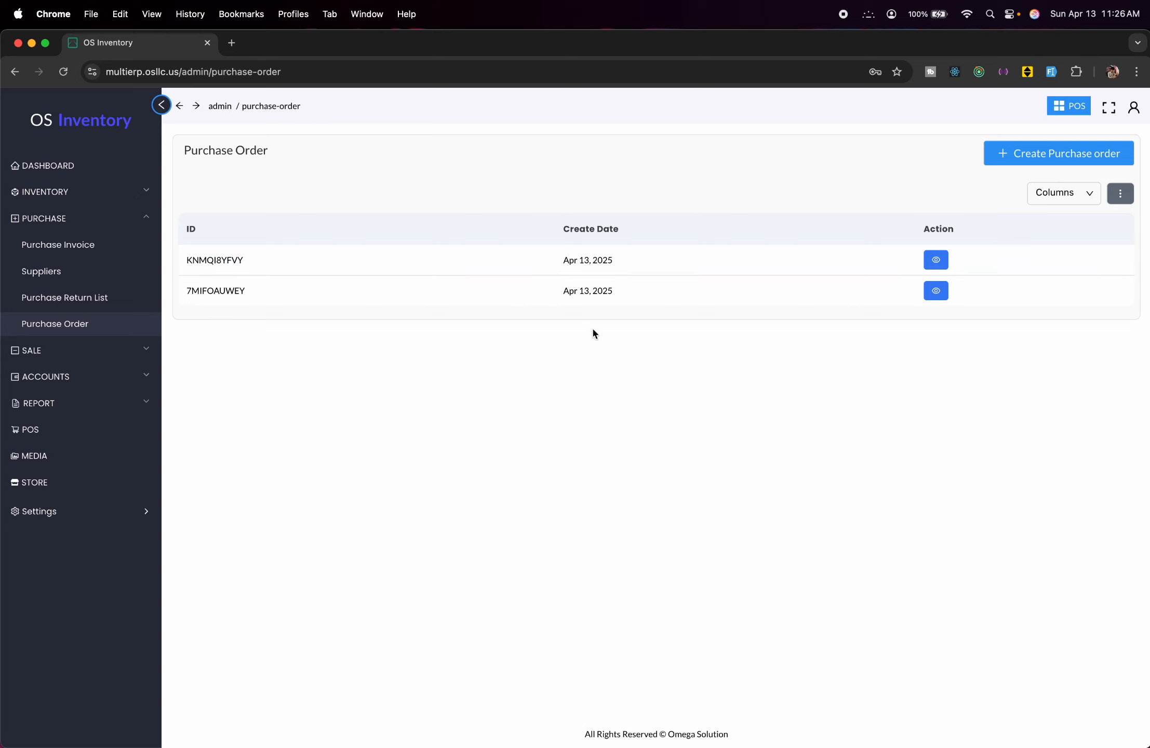
{"action": "left_click", "coordinate": [938, 266]}
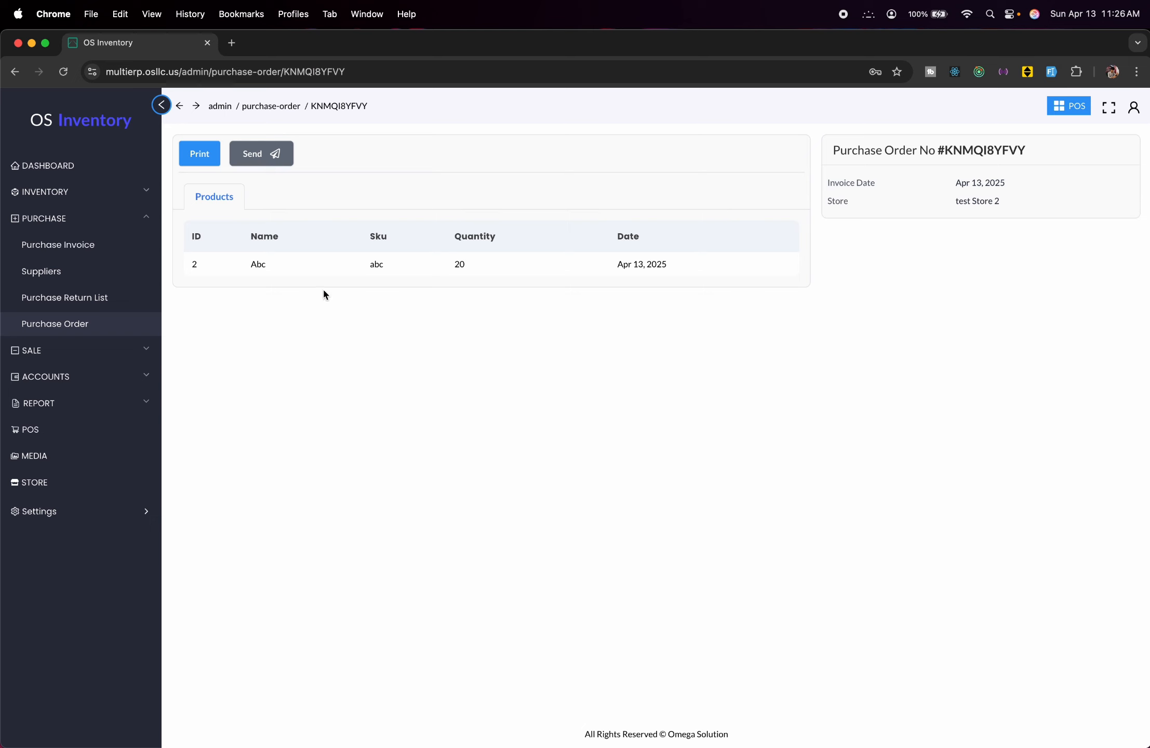
{"action": "left_click", "coordinate": [272, 166]}
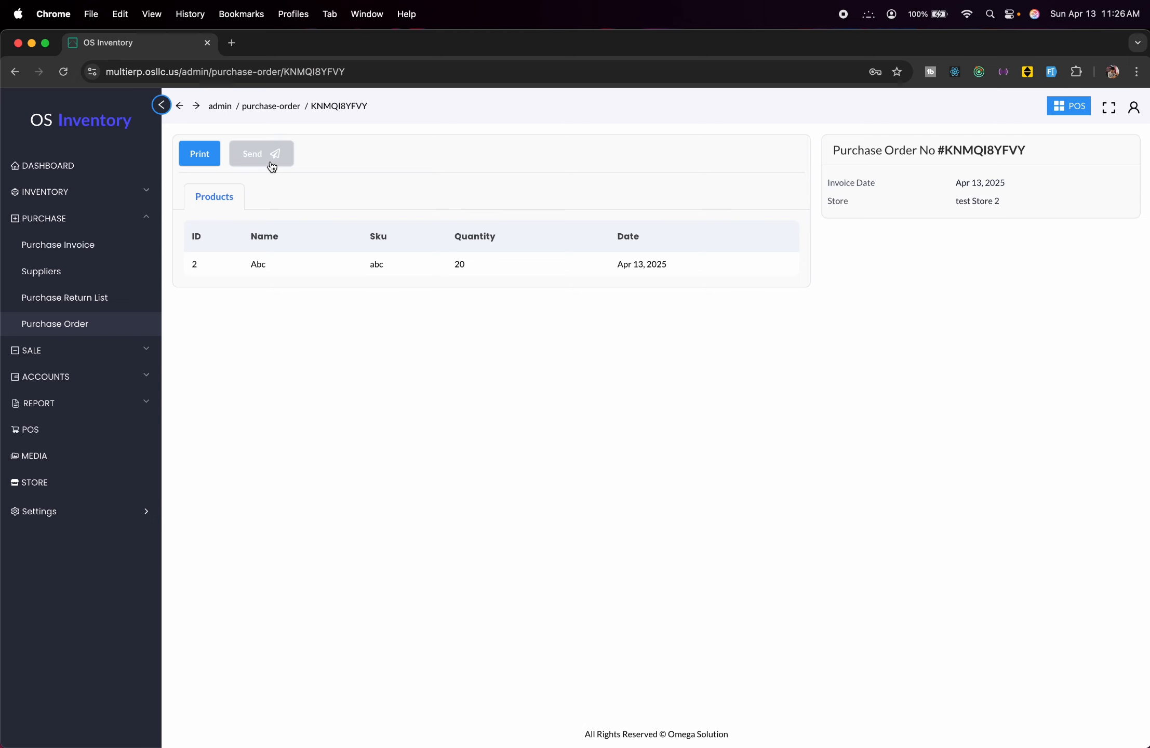
{"action": "left_click", "coordinate": [280, 239]}
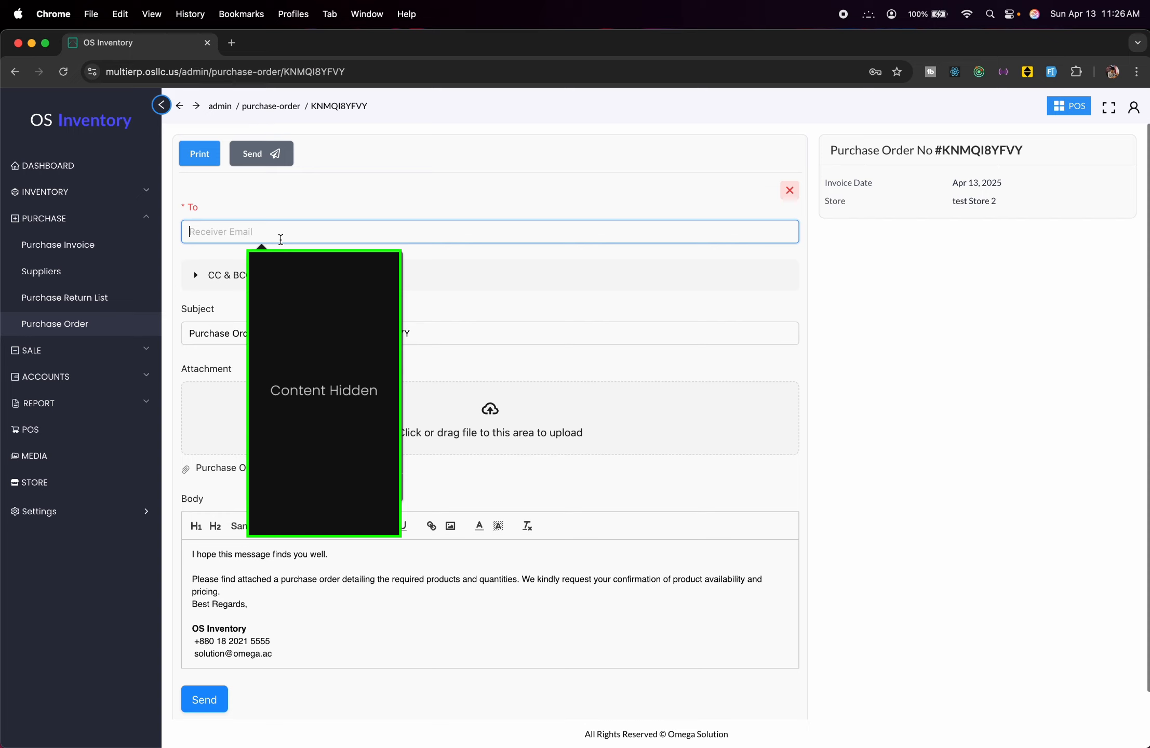
{"action": "left_click", "coordinate": [356, 167]}
{"action": "scroll", "coordinate": [308, 616], "scroll_direction": "down", "scroll_amount": 1}
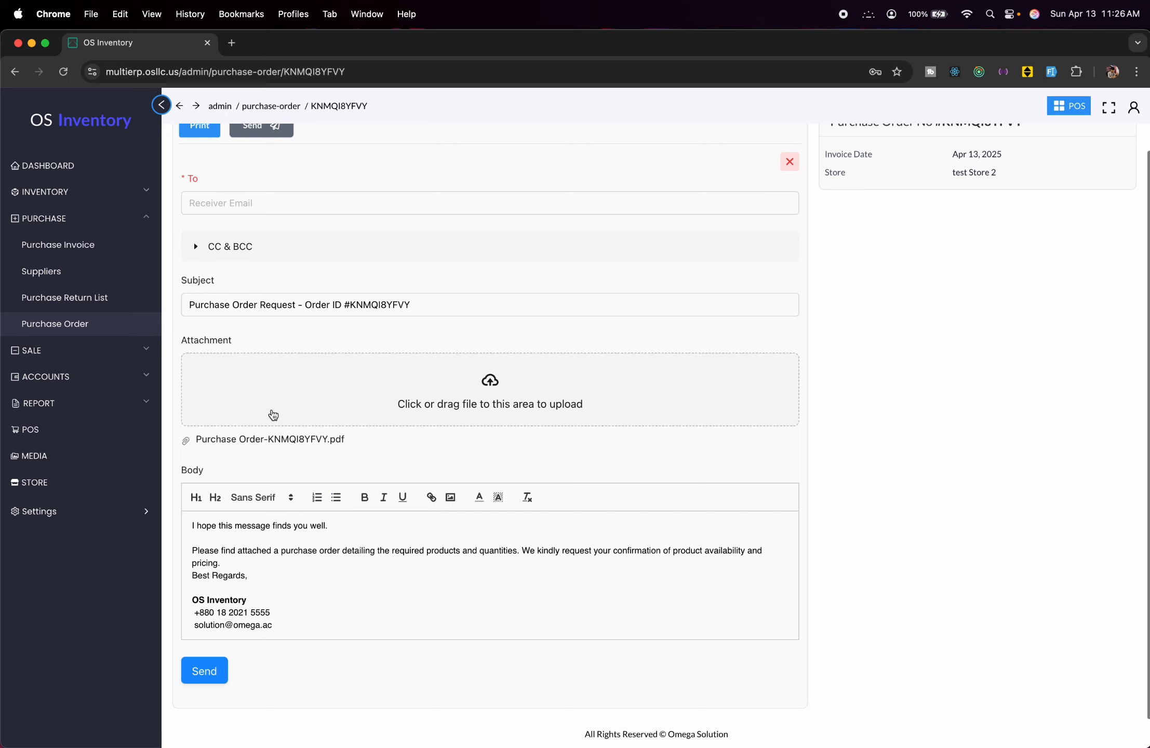
{"action": "left_click", "coordinate": [134, 350]}
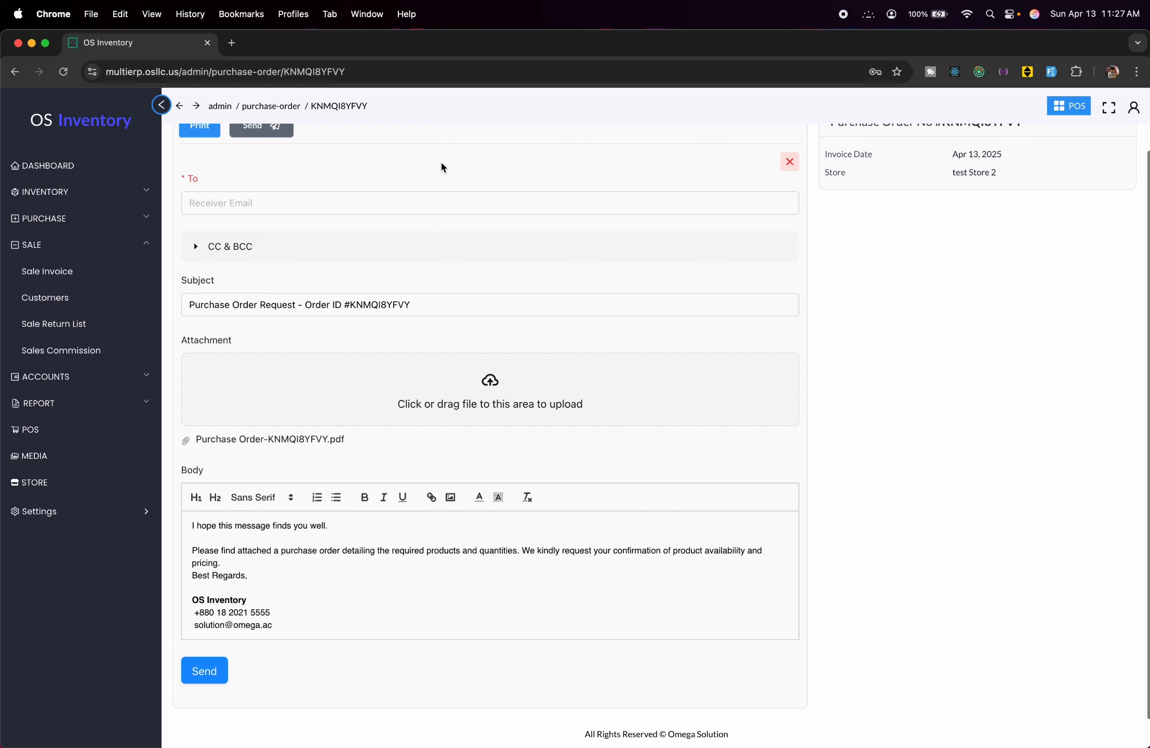
Review customers, sale return SR_26L0LVDH42BA and the sales commission report, then the dashboard.
{"action": "left_click", "coordinate": [92, 297]}
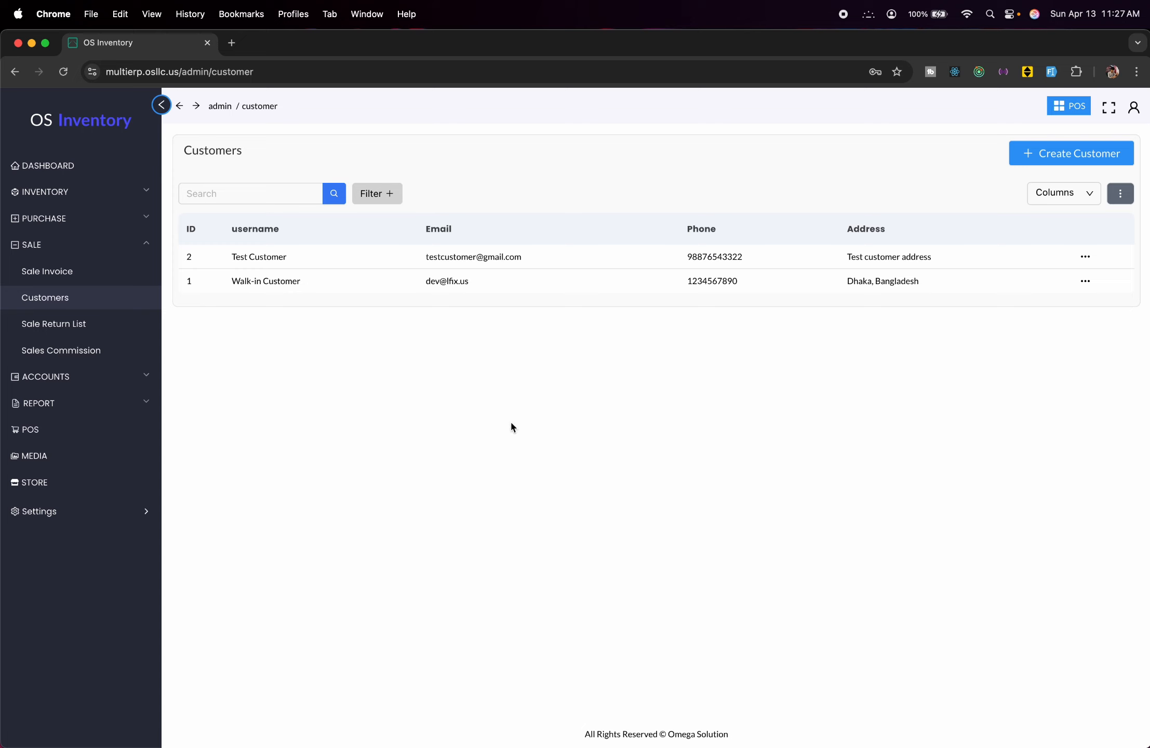
{"action": "left_click", "coordinate": [106, 324]}
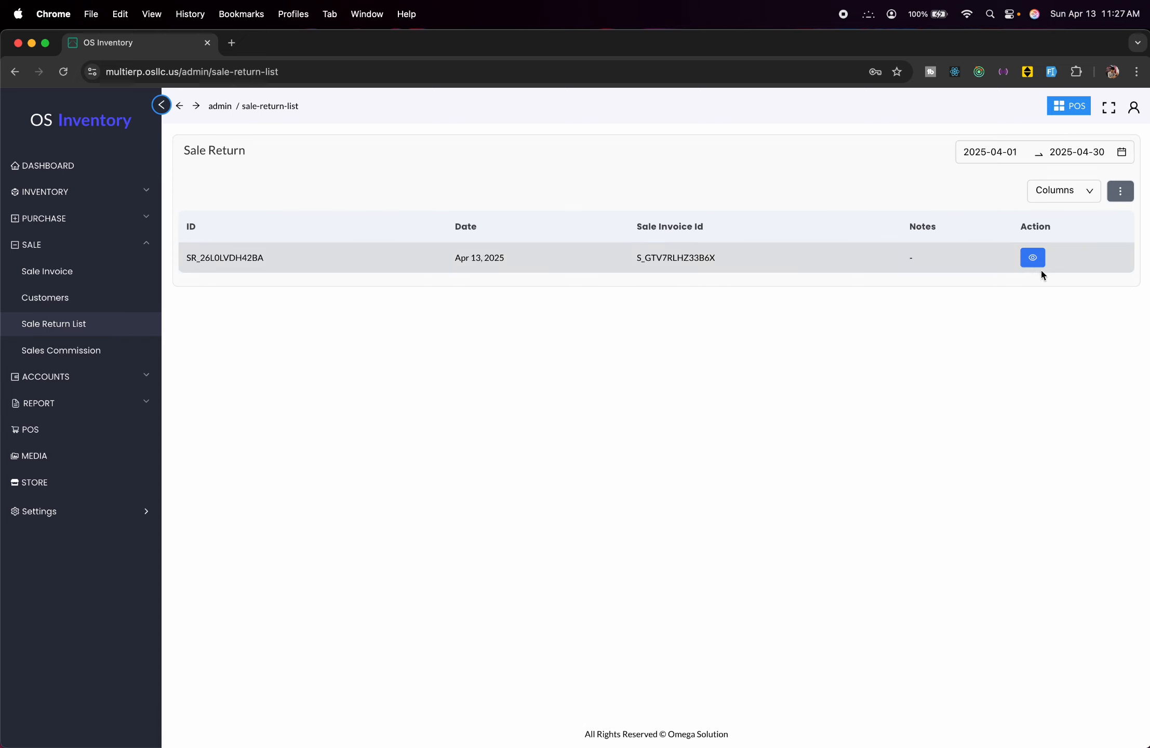
{"action": "left_click", "coordinate": [1033, 257]}
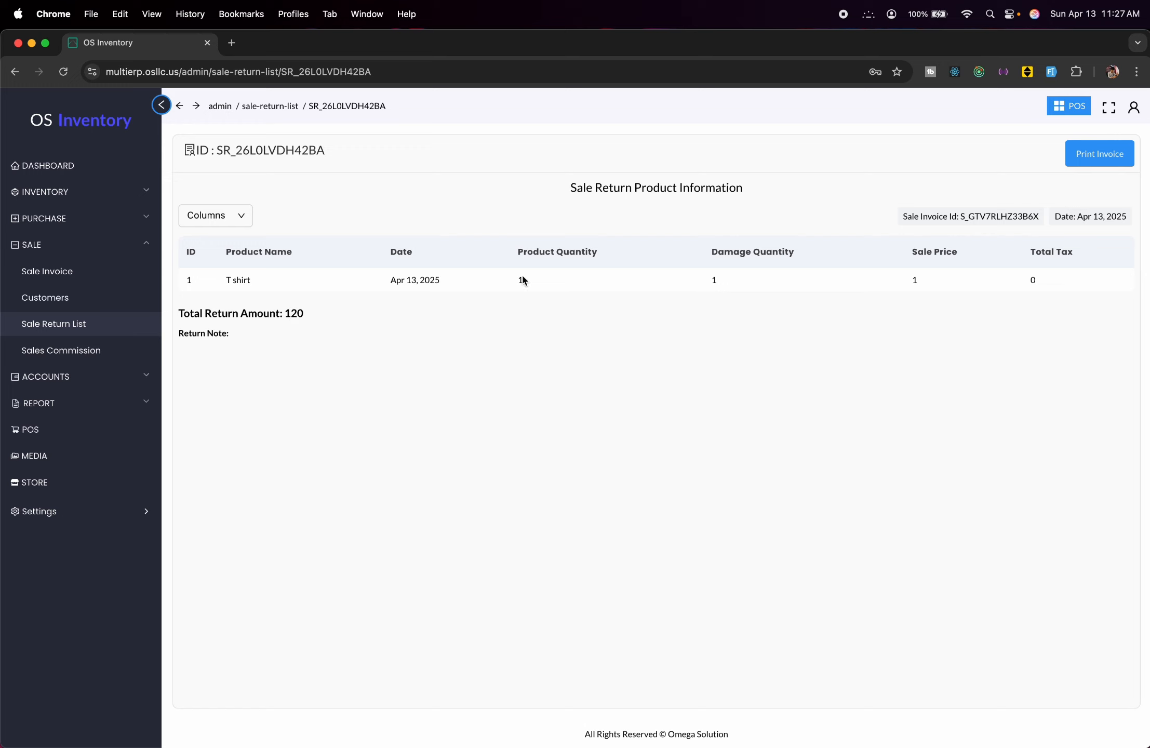
{"action": "left_click", "coordinate": [102, 352]}
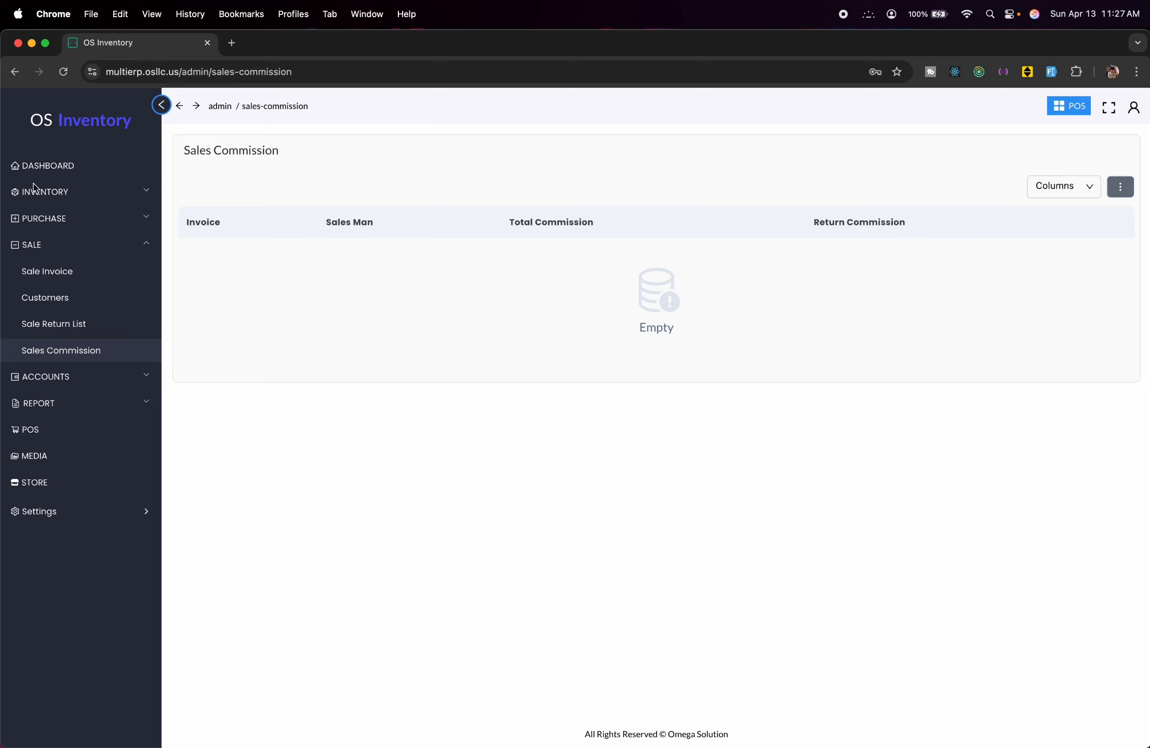
{"action": "left_click", "coordinate": [52, 168]}
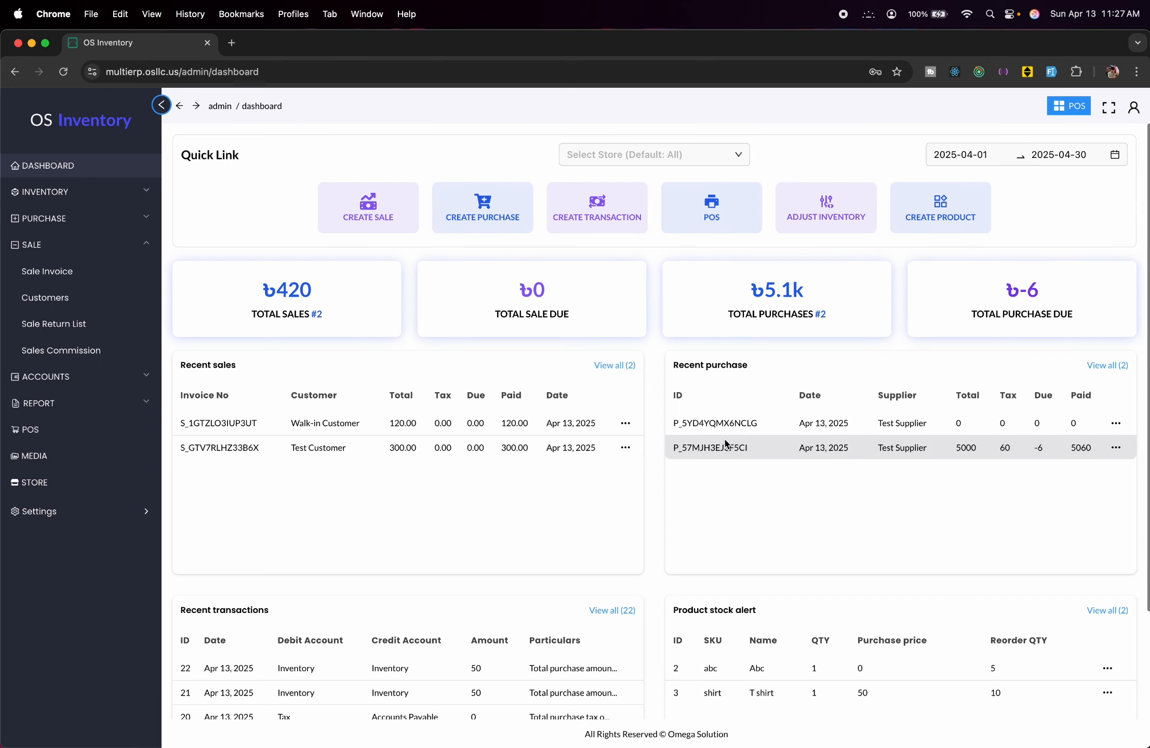
{"action": "scroll", "coordinate": [725, 442], "scroll_direction": "down", "scroll_amount": 4}
{"action": "scroll", "coordinate": [725, 442], "scroll_direction": "up", "scroll_amount": 4}
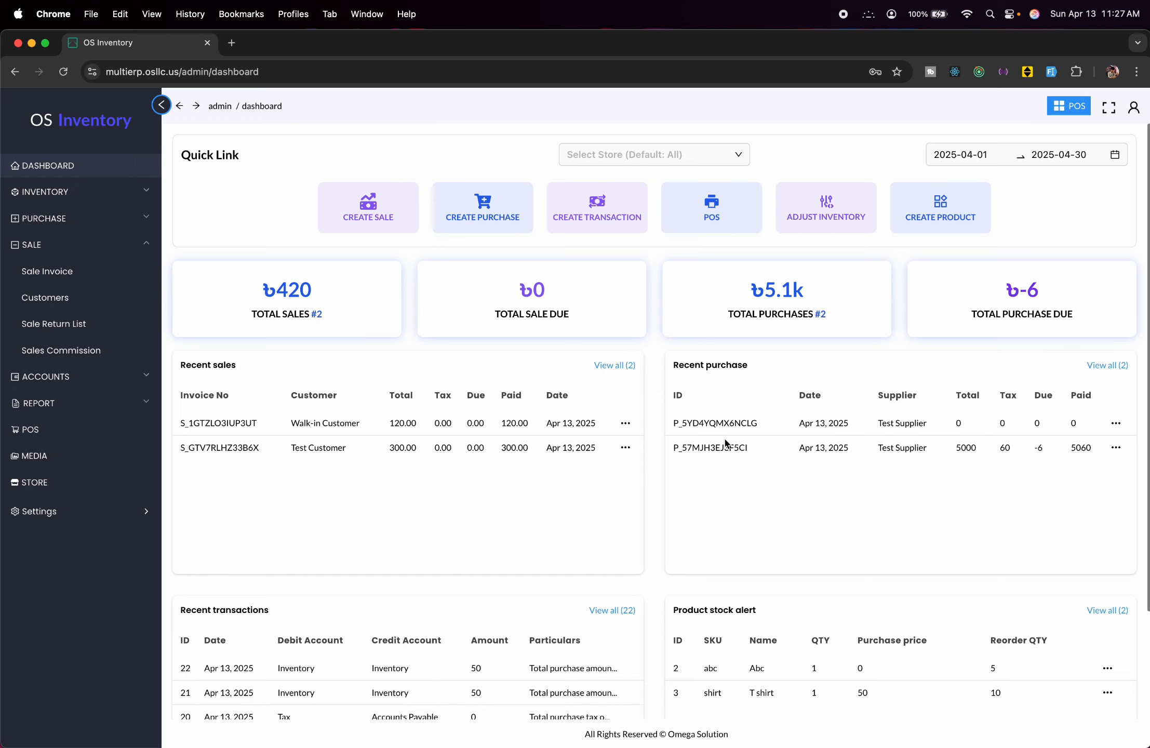